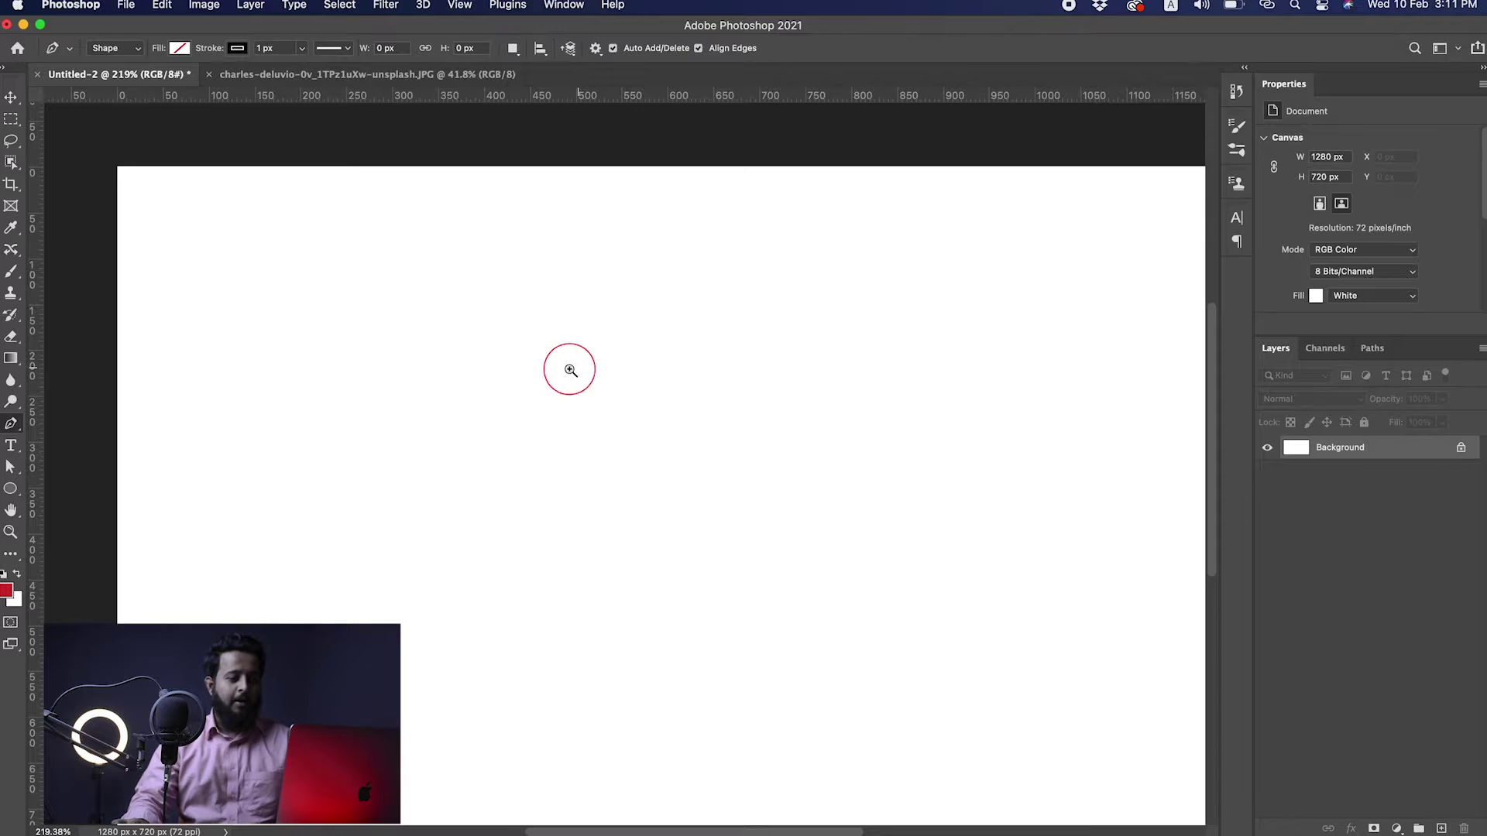
Step: Start a Pen tool shape with a straight upper edge about 396 px wide, followed by two curved segments descending on the canvas's right side
click(308, 314)
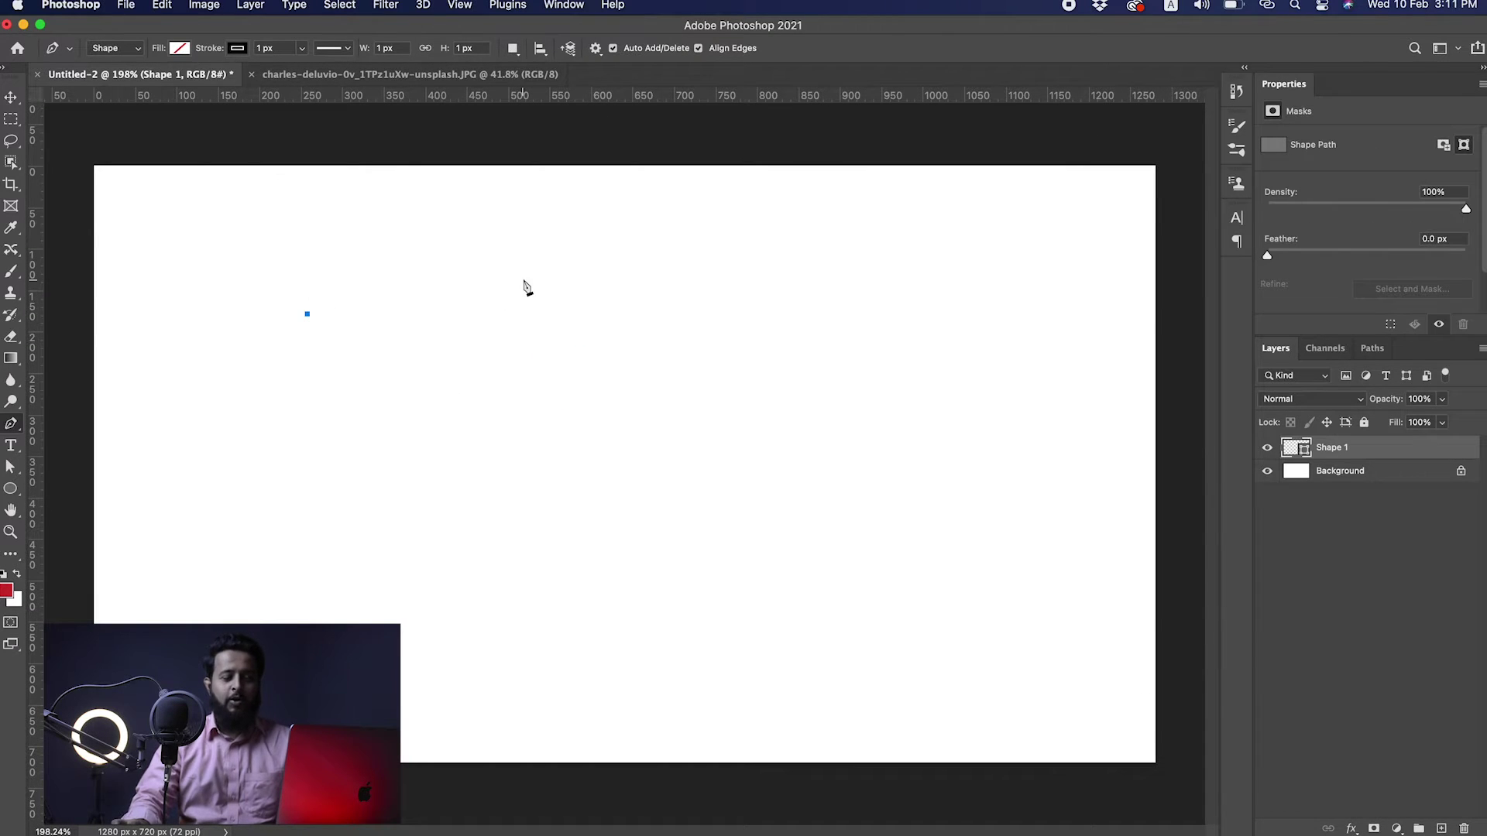
click(635, 294)
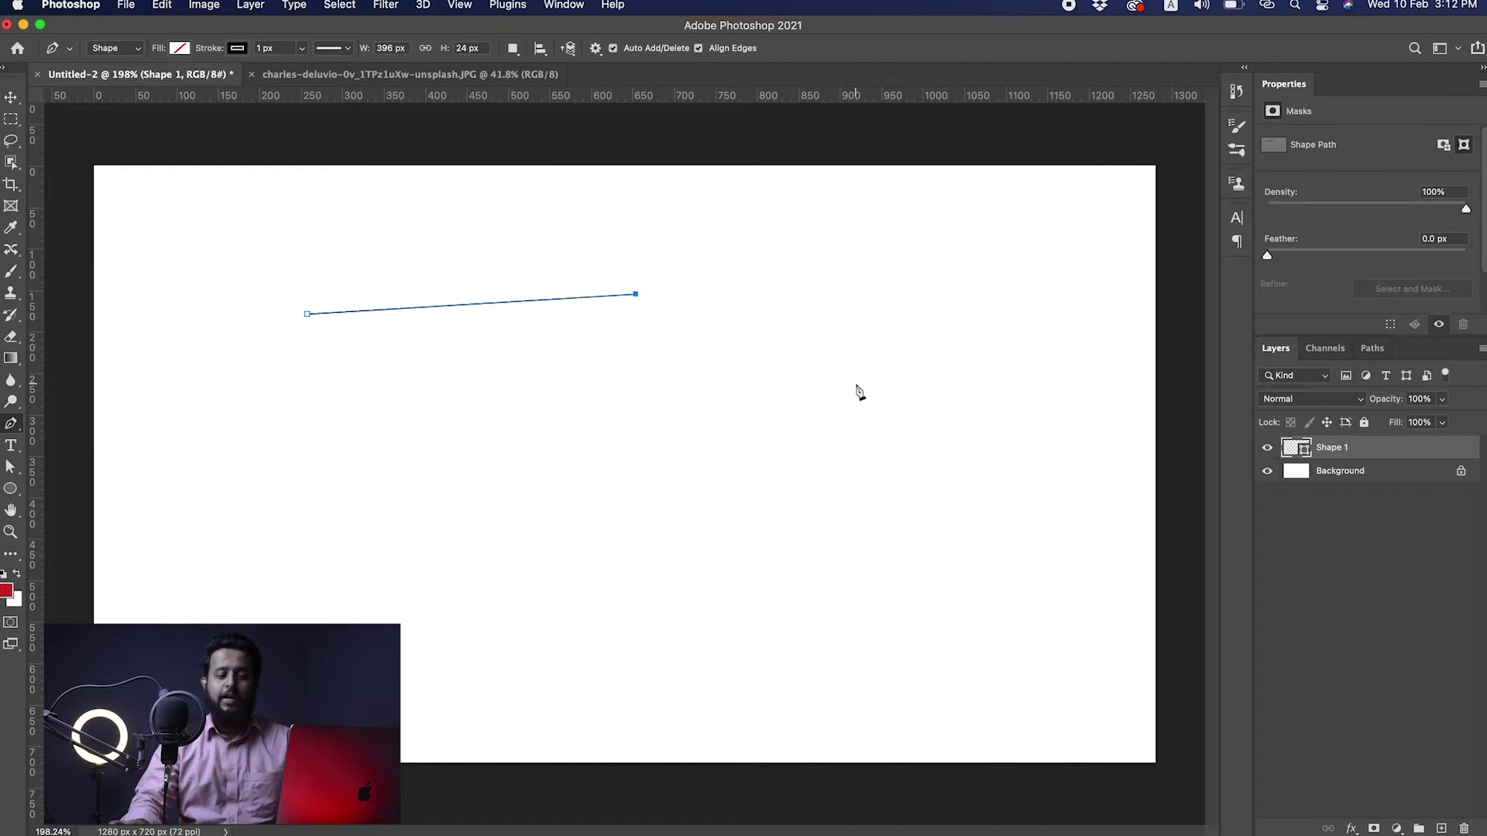
click(943, 417)
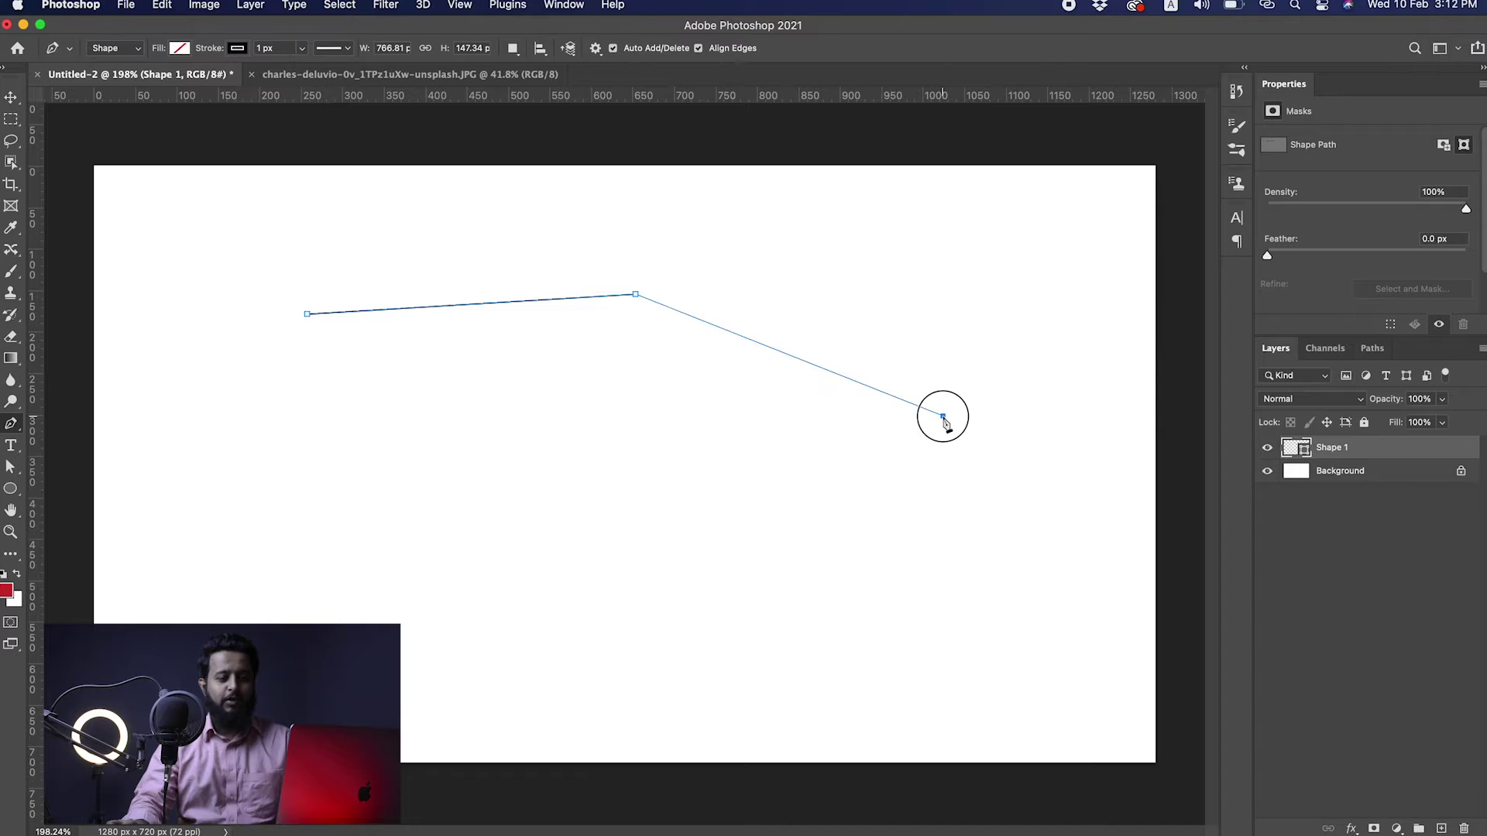
drag(944, 417, 1062, 594)
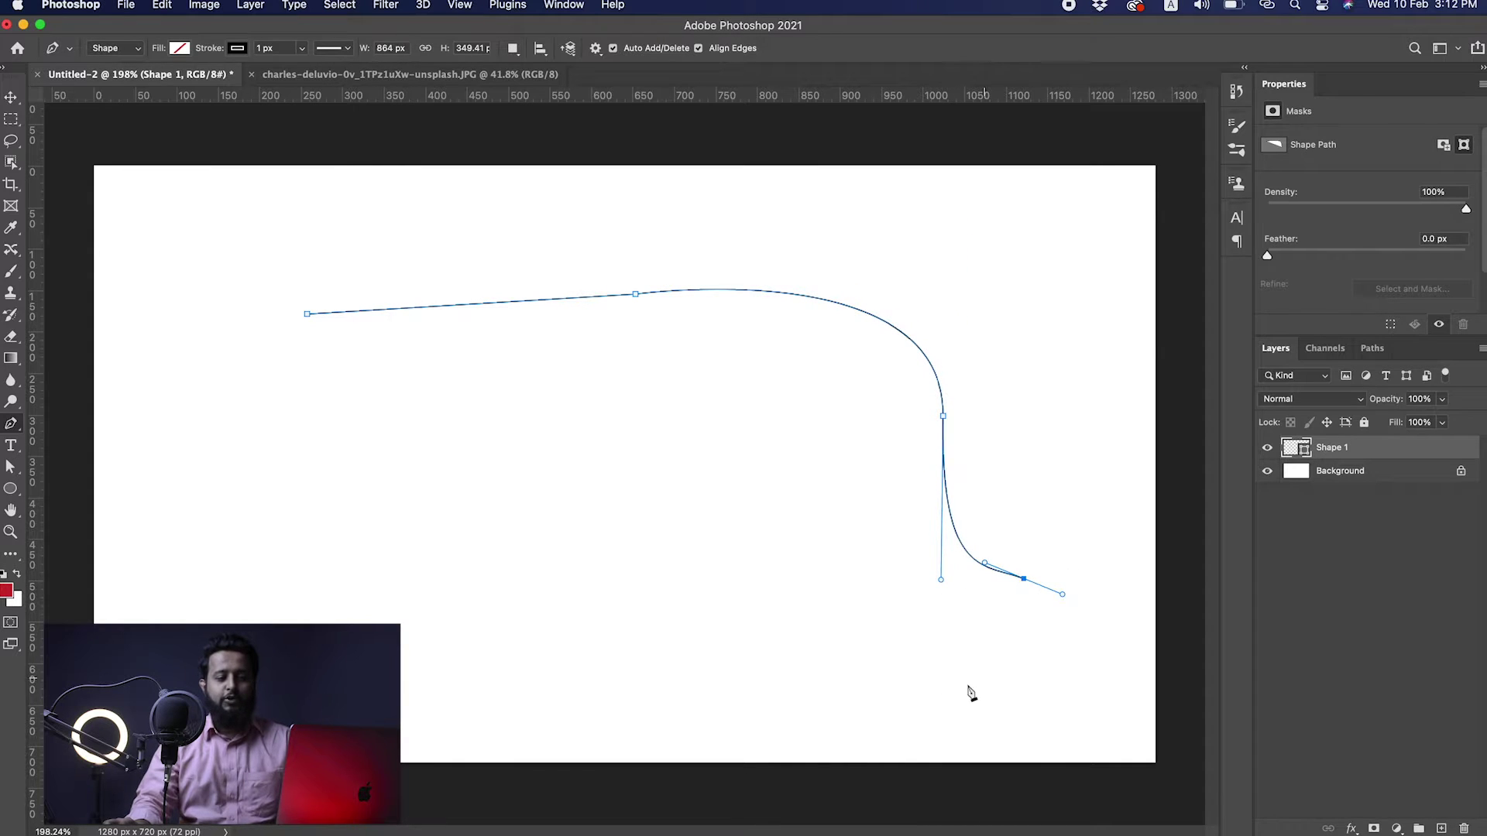
Step: Continue the open path with one curve sweeping around the lower right and another rising back to the canvas's left-centre
drag(790, 673, 542, 592)
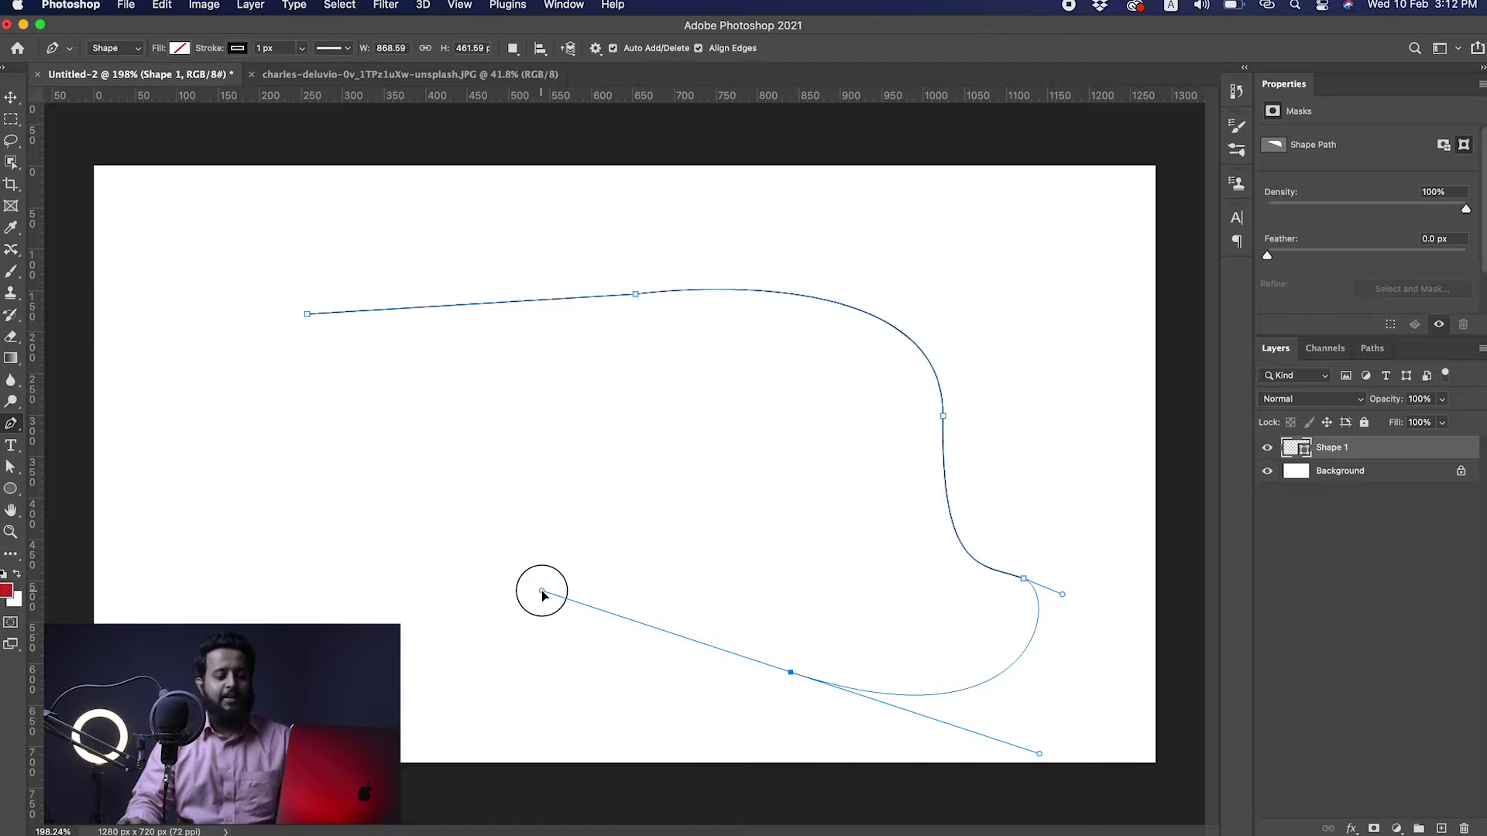
drag(542, 593, 543, 592)
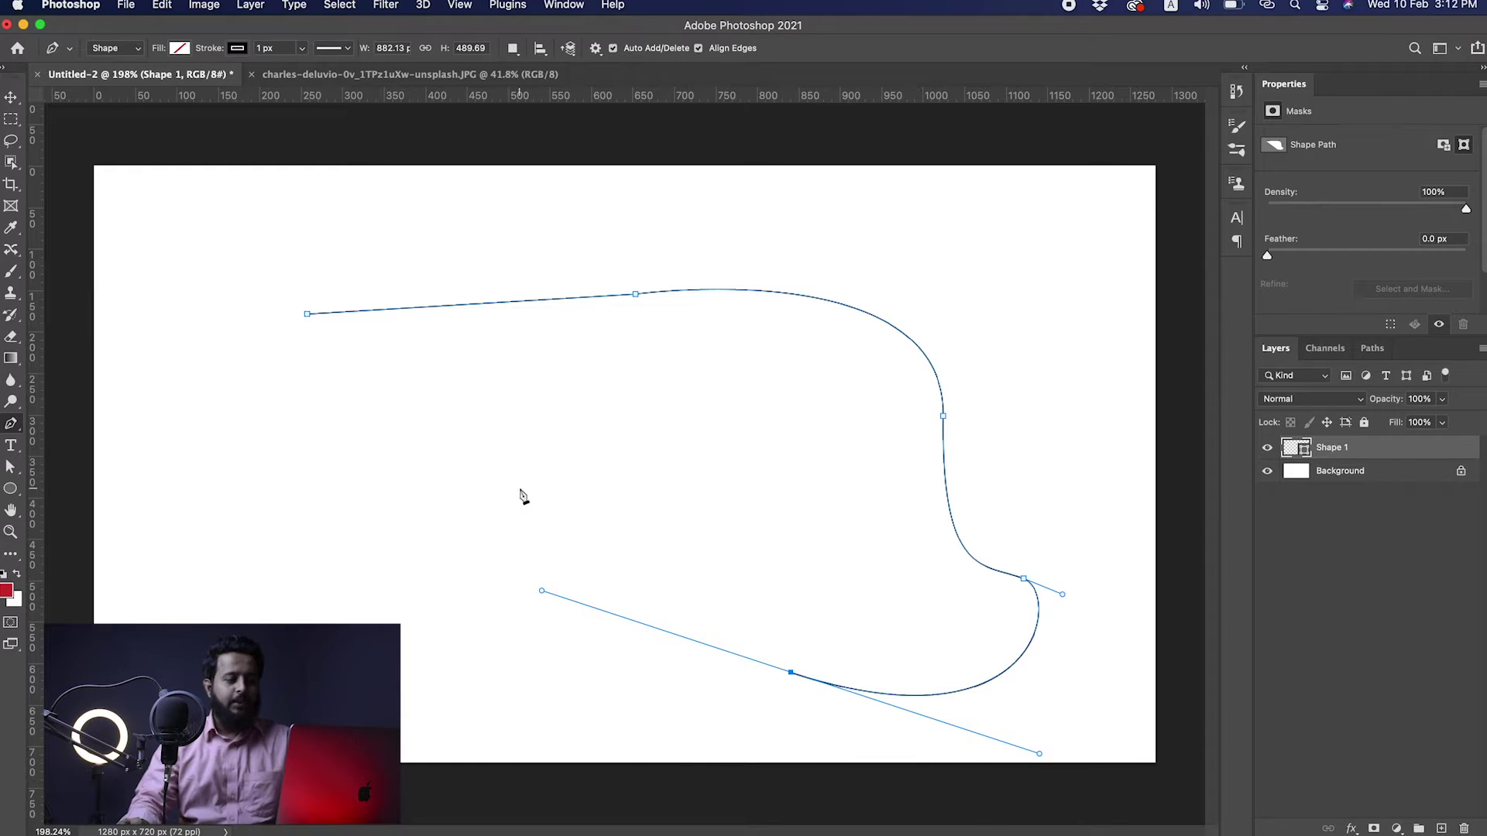
drag(504, 457, 377, 474)
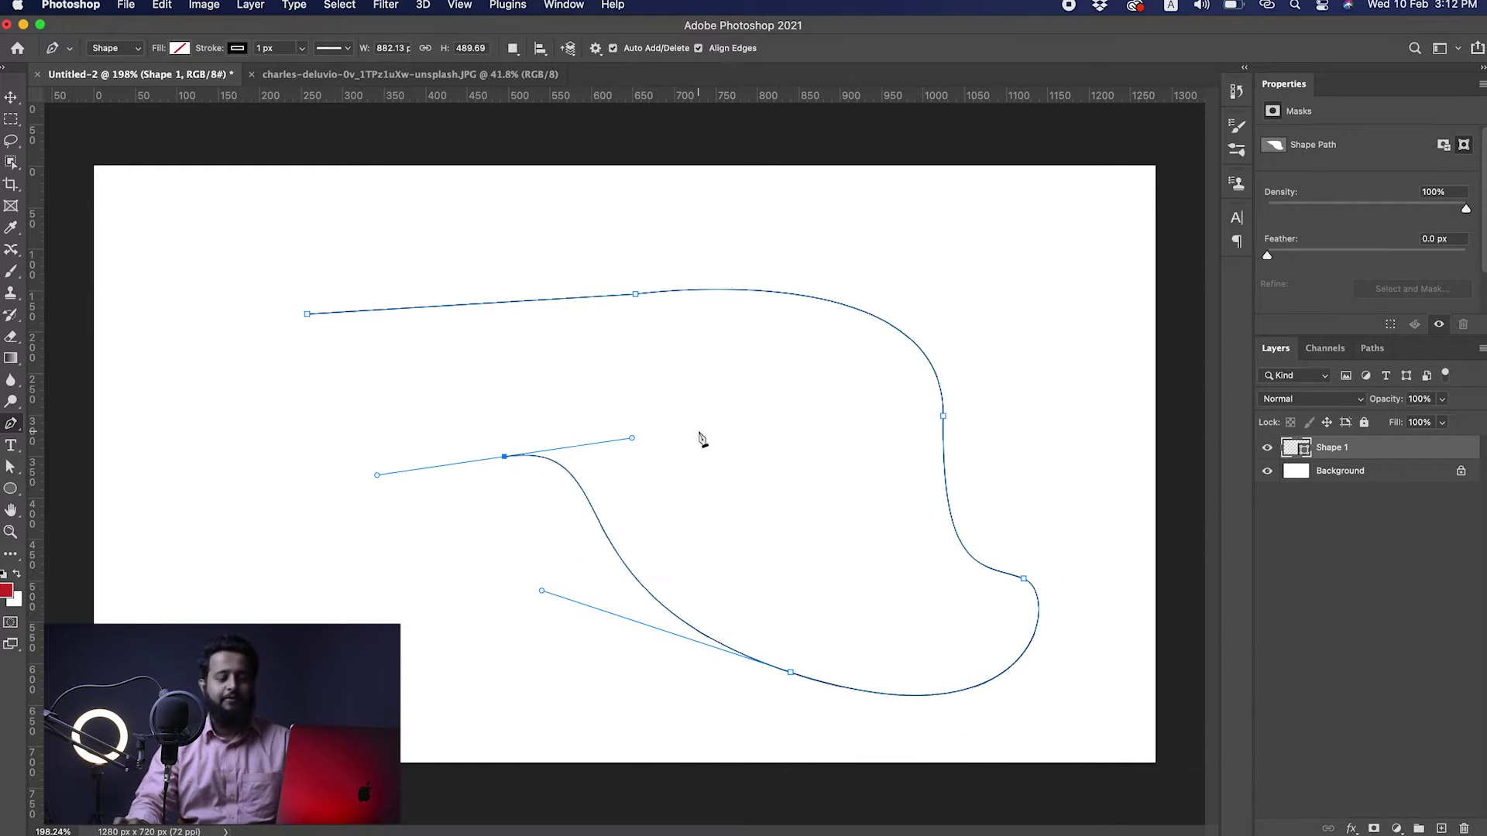
Step: Remove the last anchor's forward handle to form a corner, and add three curves looping up, over and down to the lower left
super+click(523, 478)
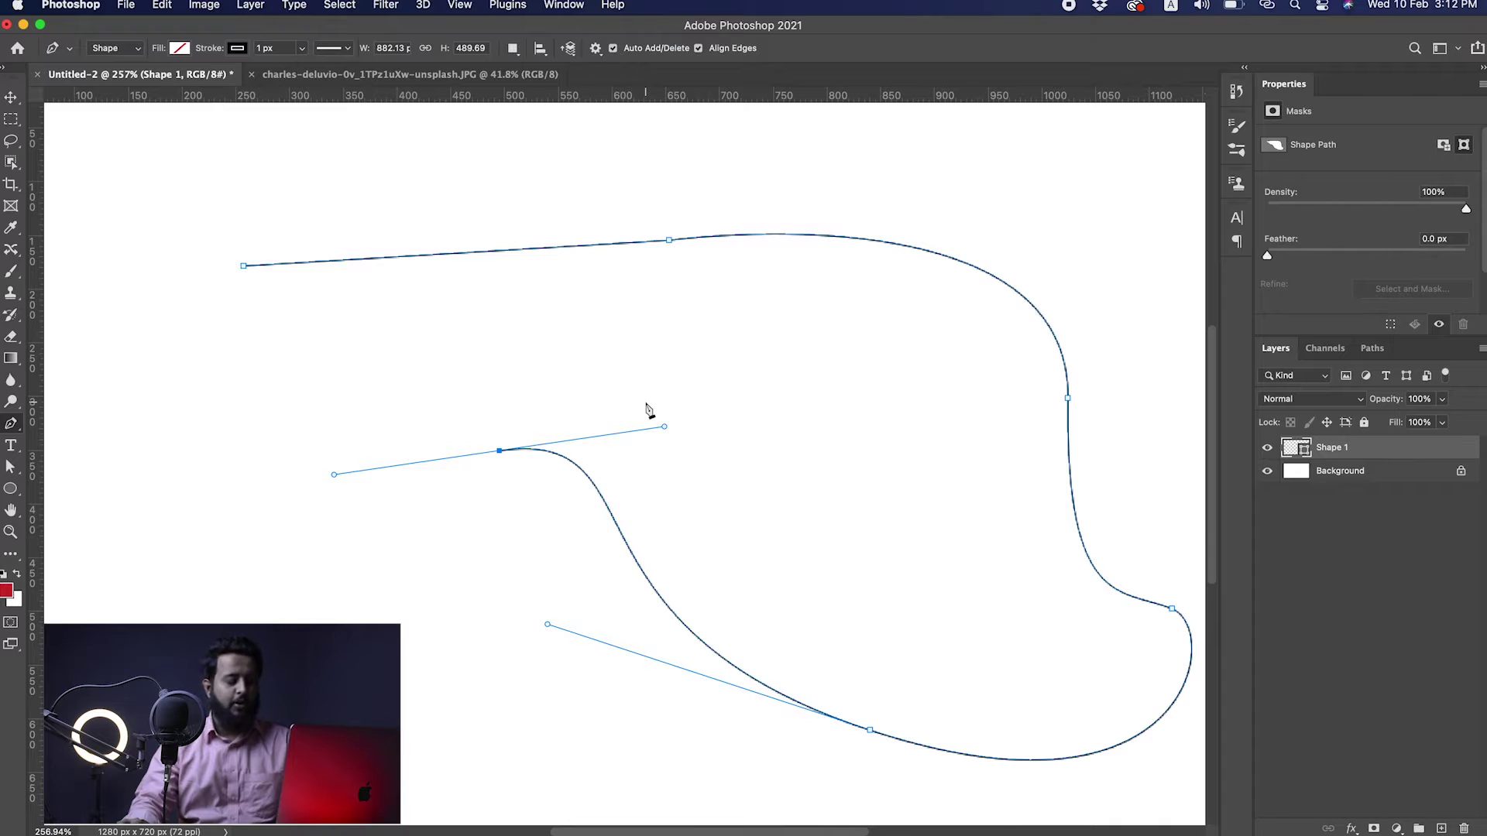
alt+click(499, 452)
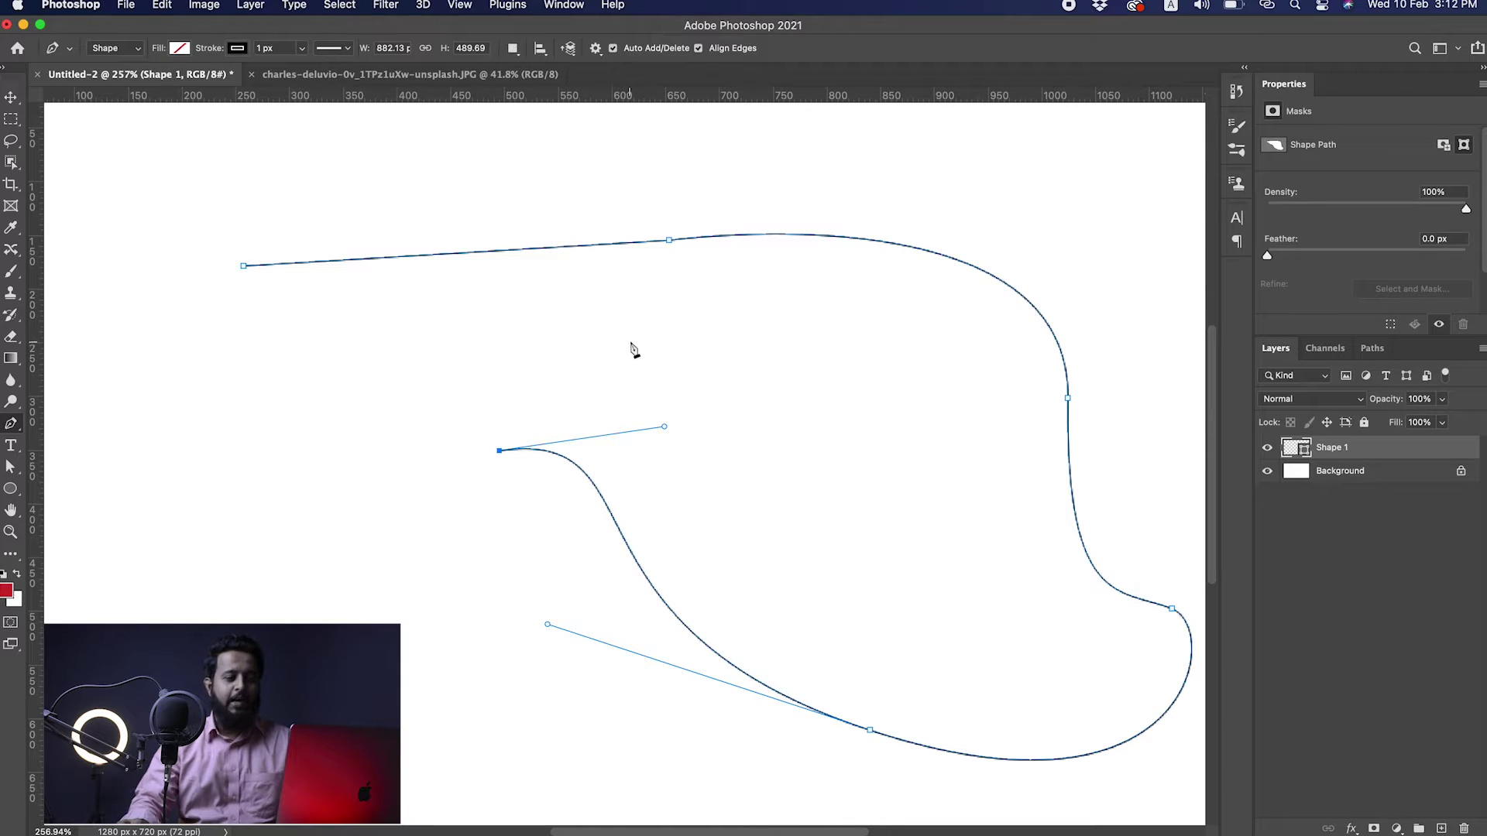
drag(635, 339, 648, 258)
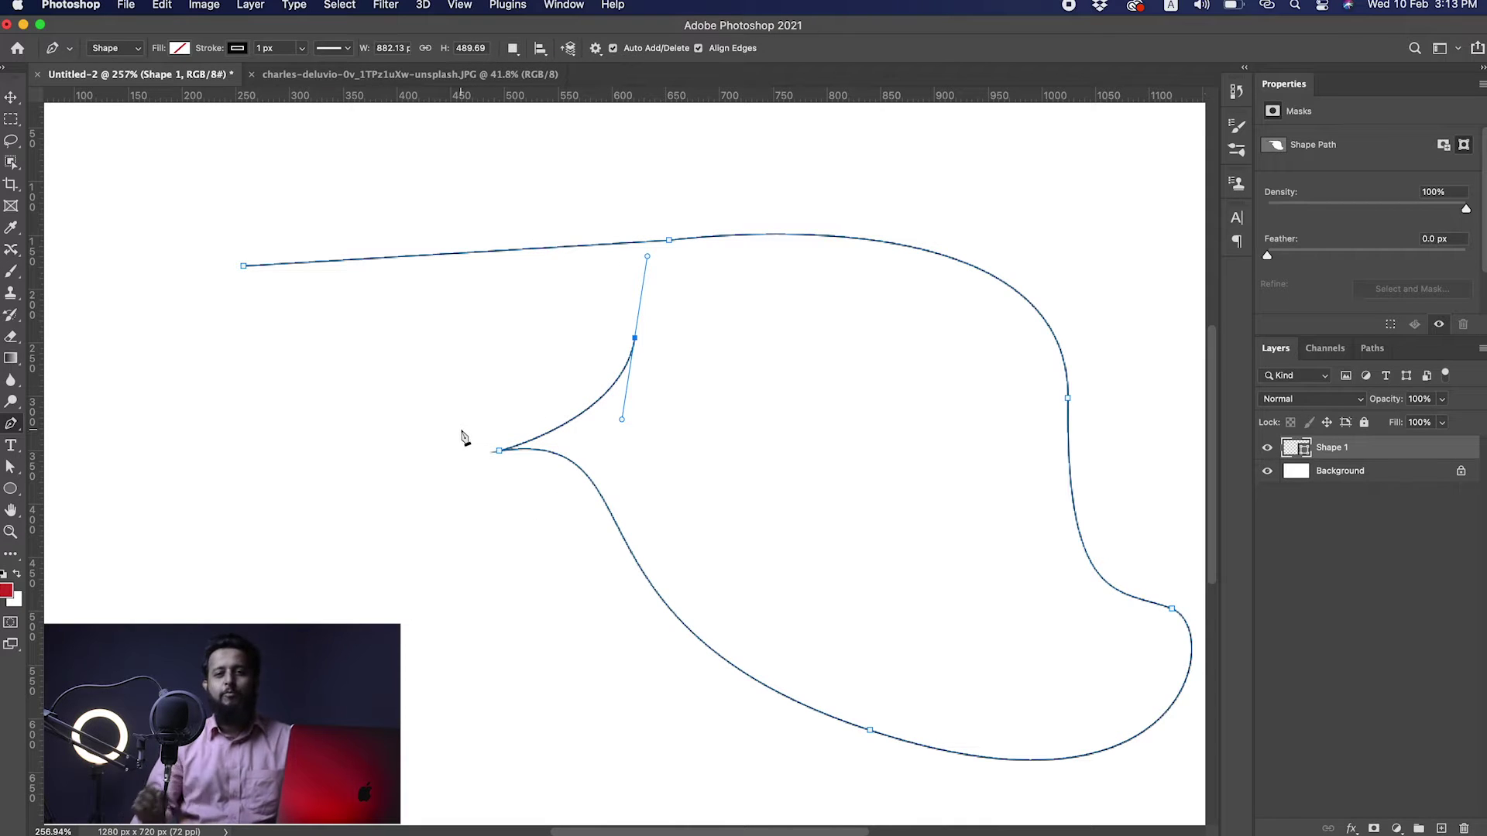
drag(415, 413, 415, 509)
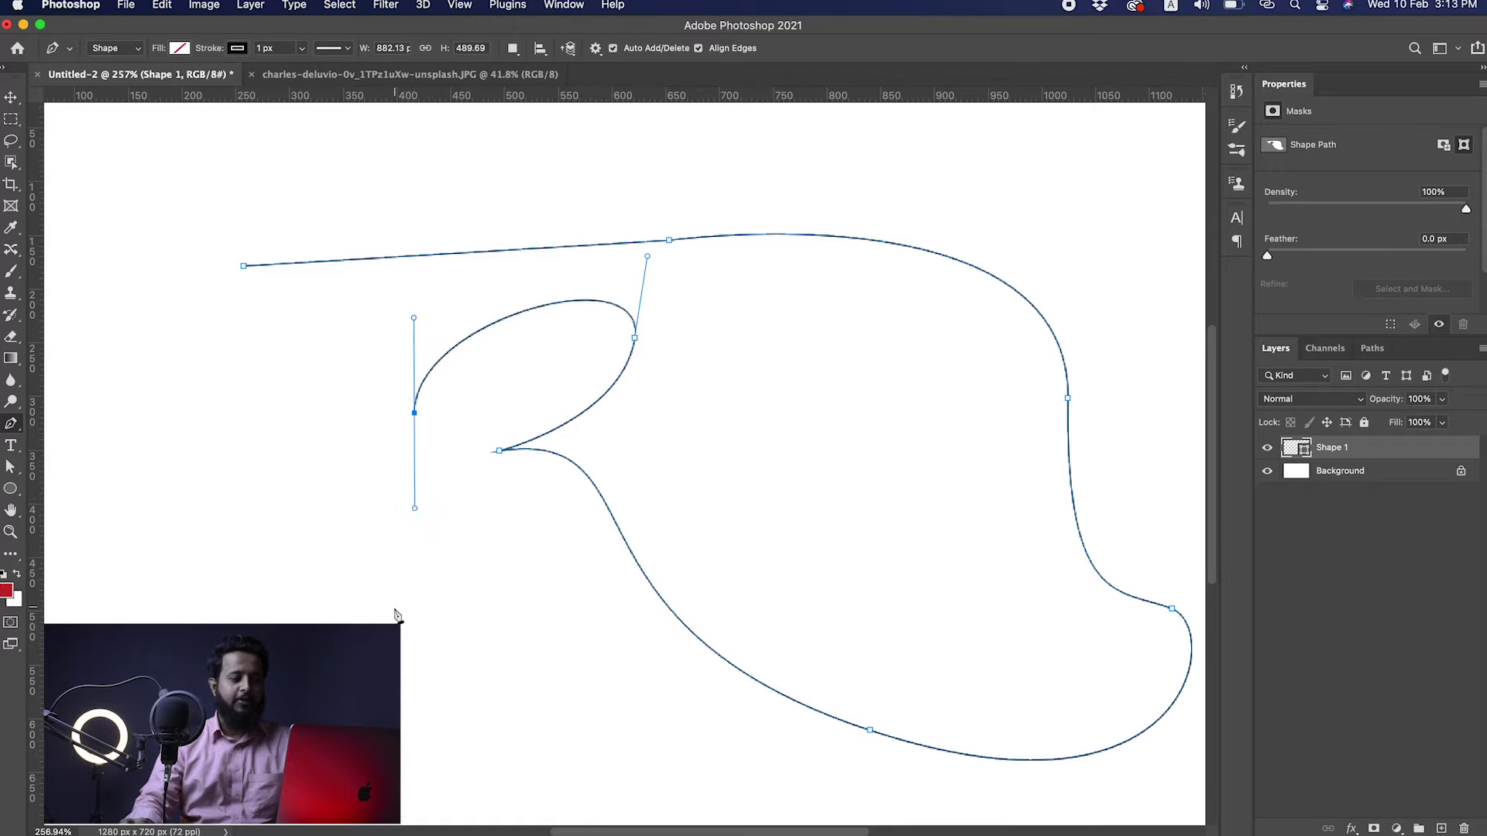
drag(288, 577, 199, 517)
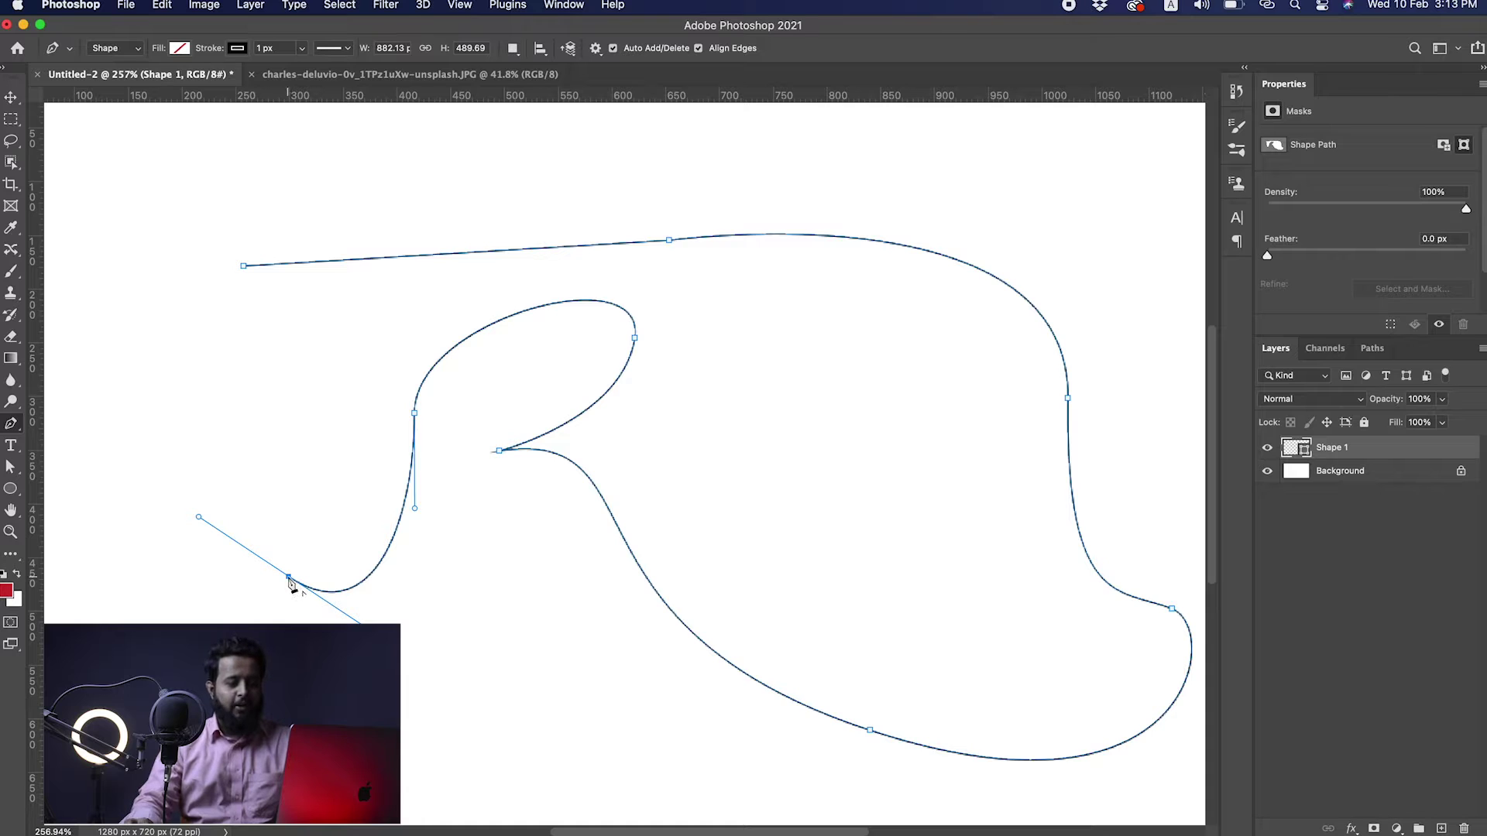
Step: Remove the forward handle of the lower-left anchor and add a short curved segment rising from that corner
key(alt)
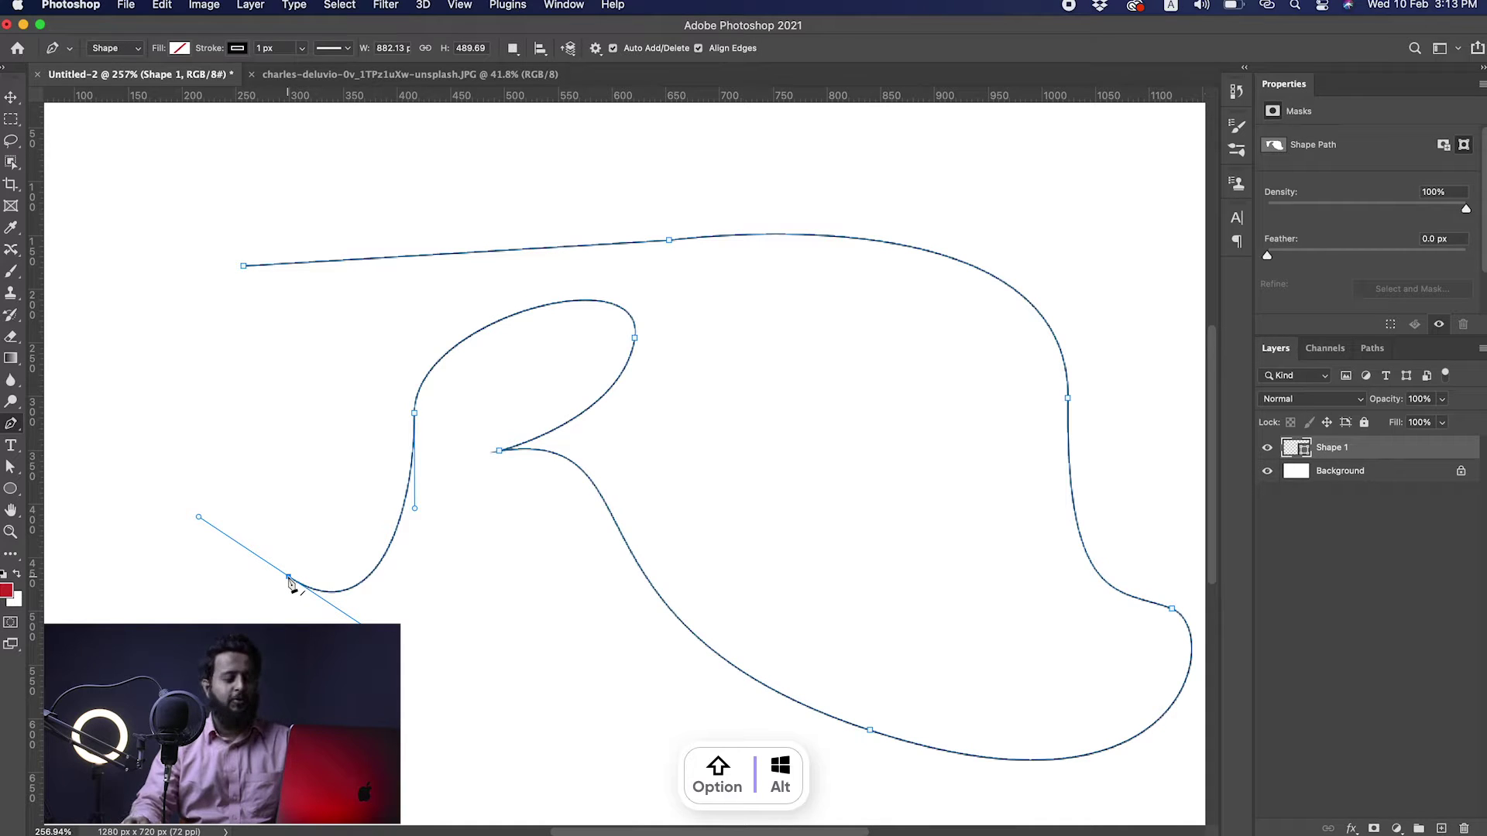
alt+click(289, 578)
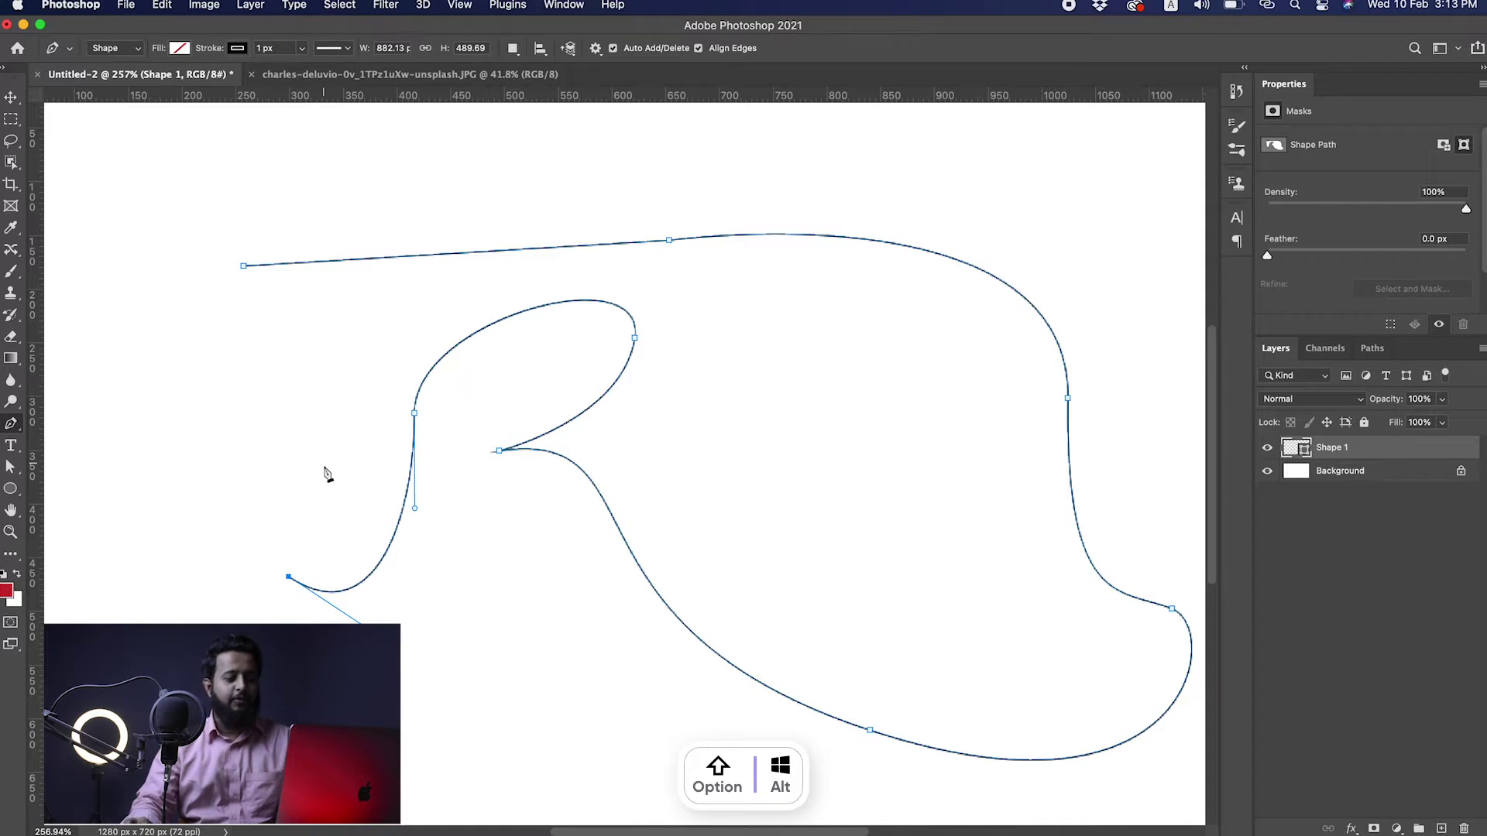
drag(330, 477, 296, 408)
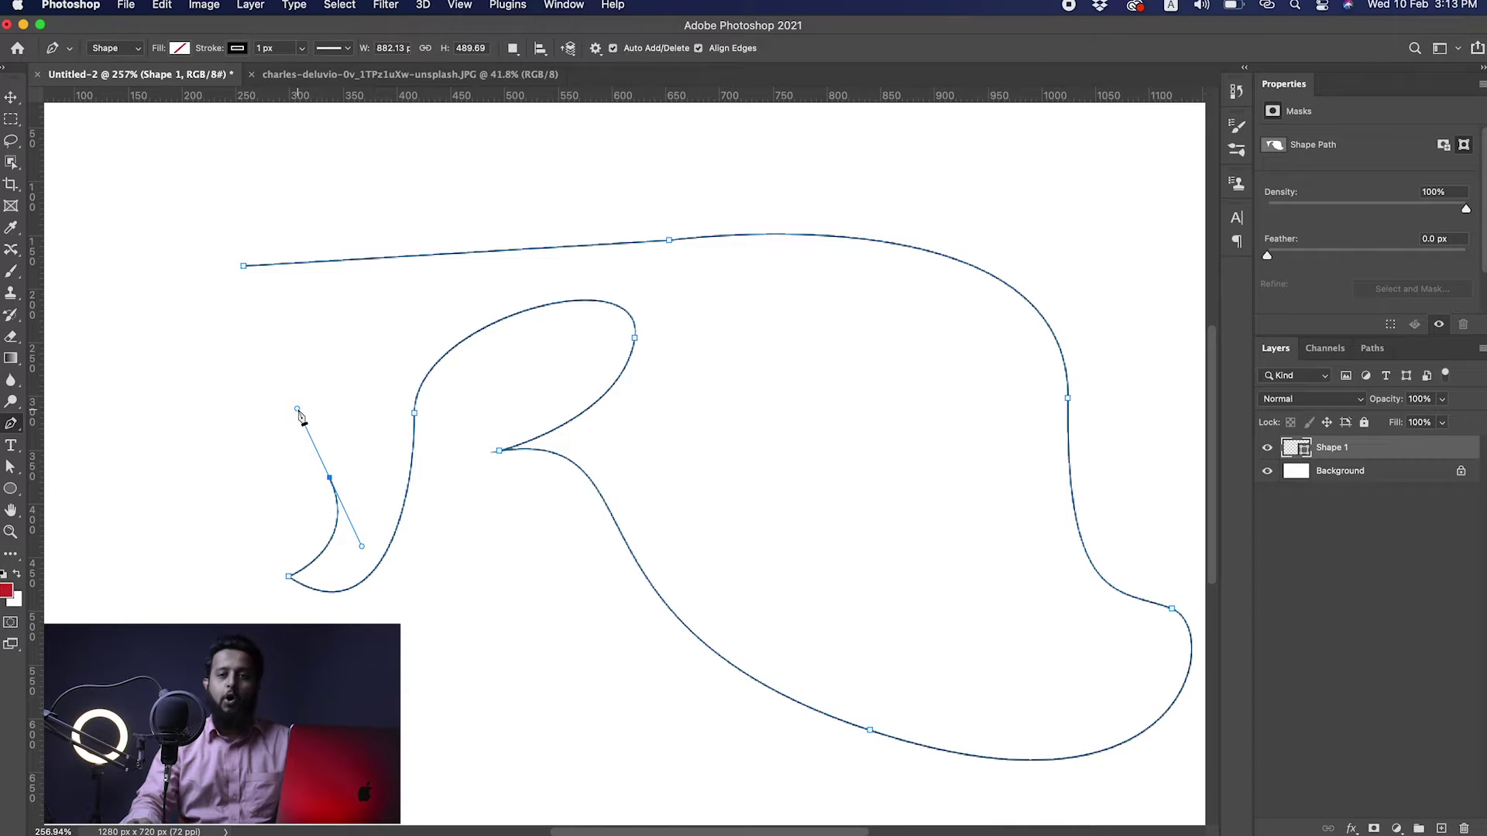
Step: Adjust the last anchor's handles independently, dropping the forward one, and close the path with a straight segment to the starting point
drag(298, 409, 260, 440)
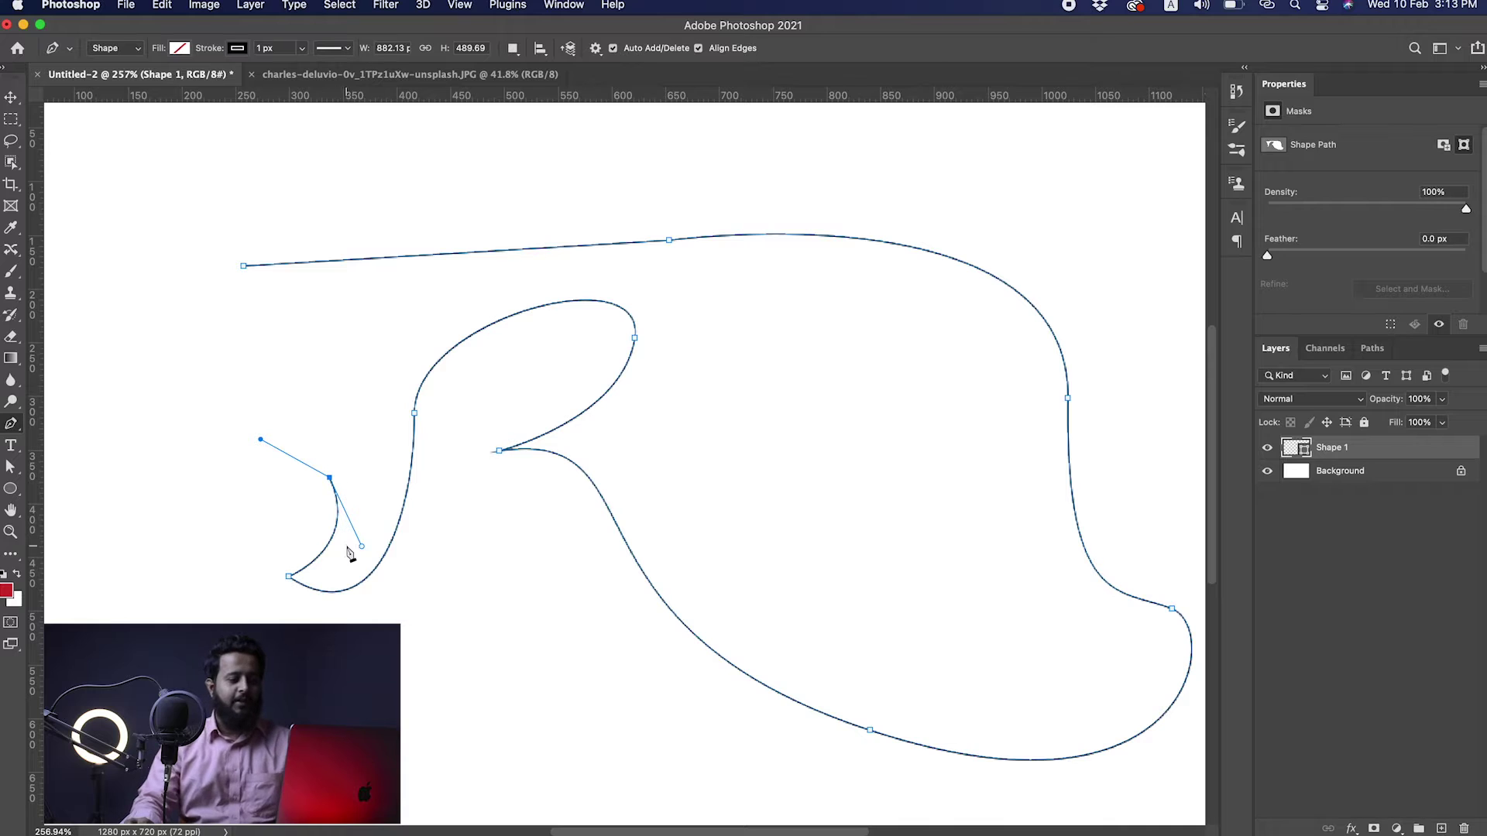
drag(363, 549, 373, 512)
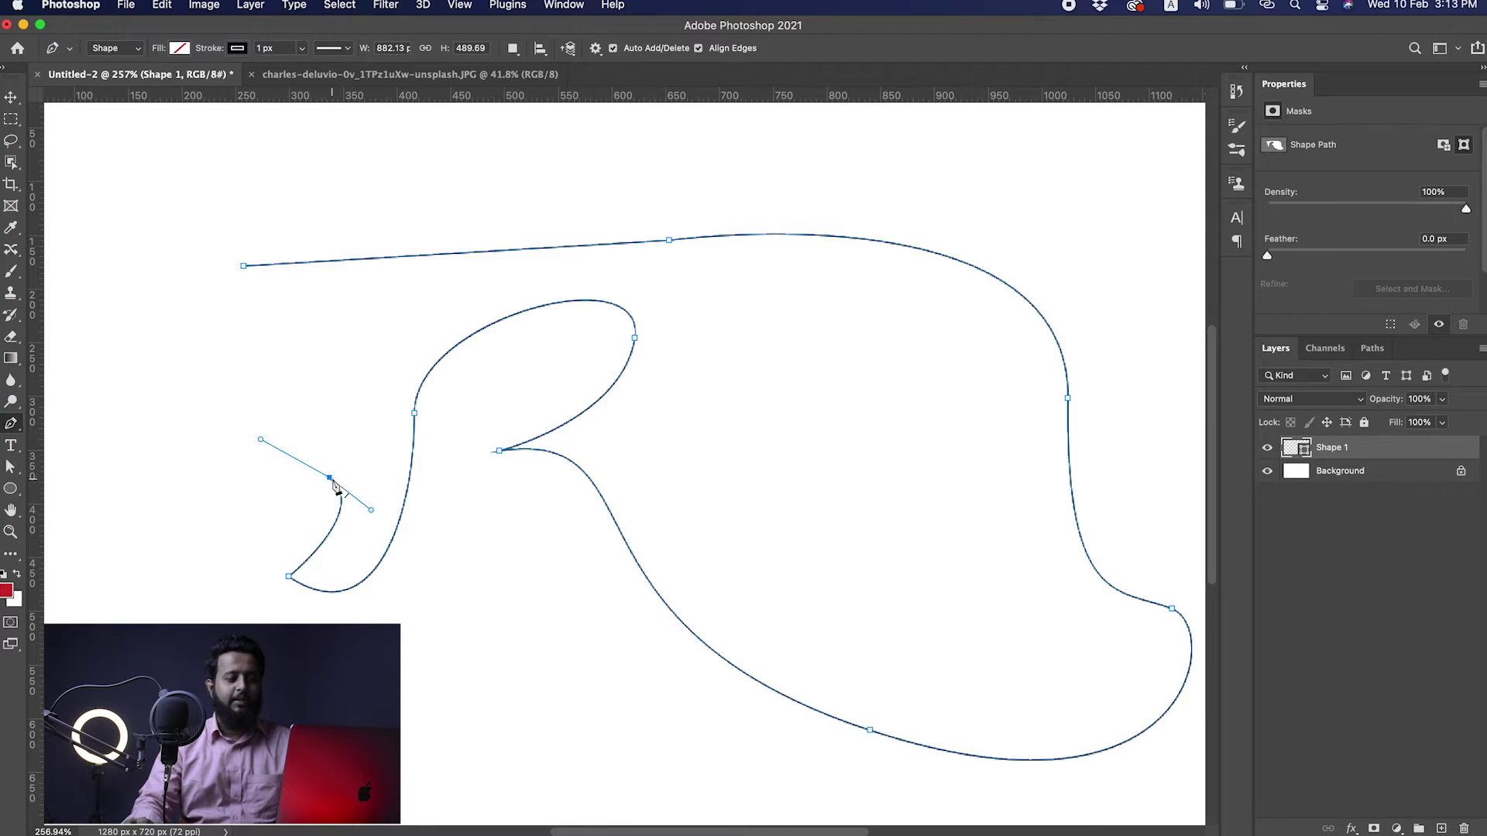
alt+click(330, 479)
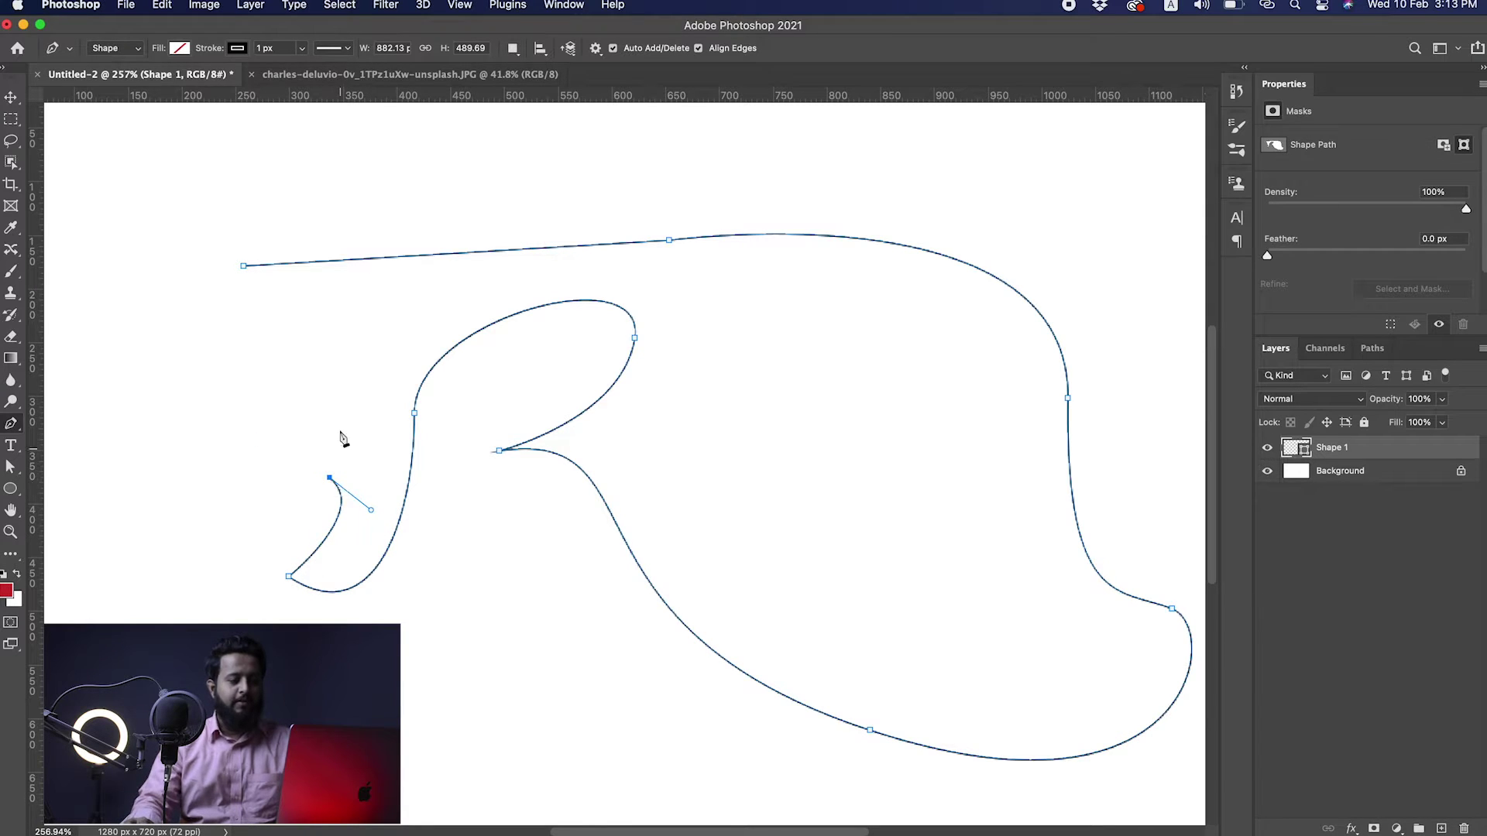
click(245, 267)
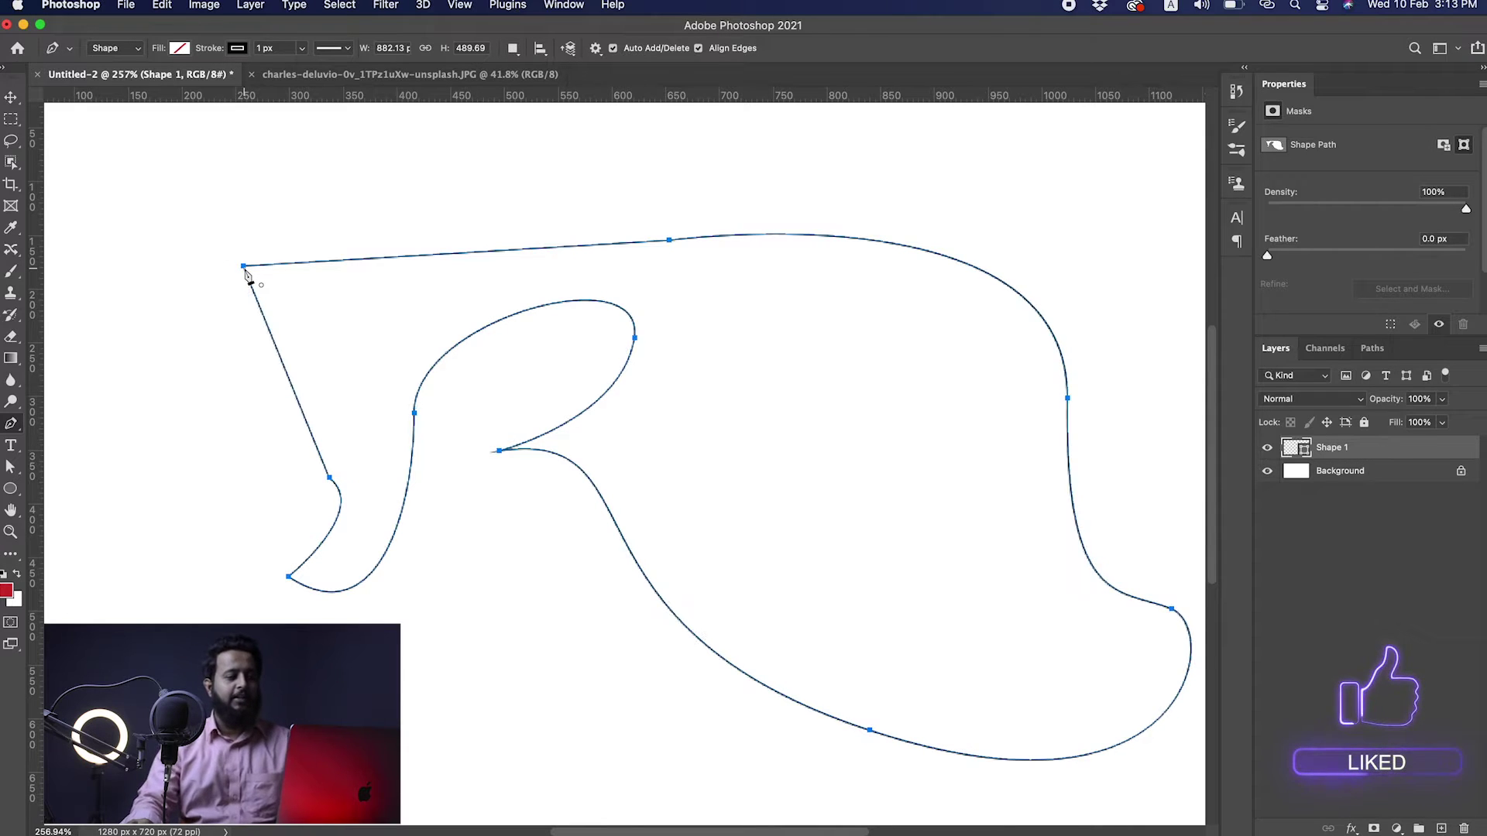
Step: Fill the closed shape with the purple recently used colour, and undo the stray anchor point placed inside it
super+click(581, 428)
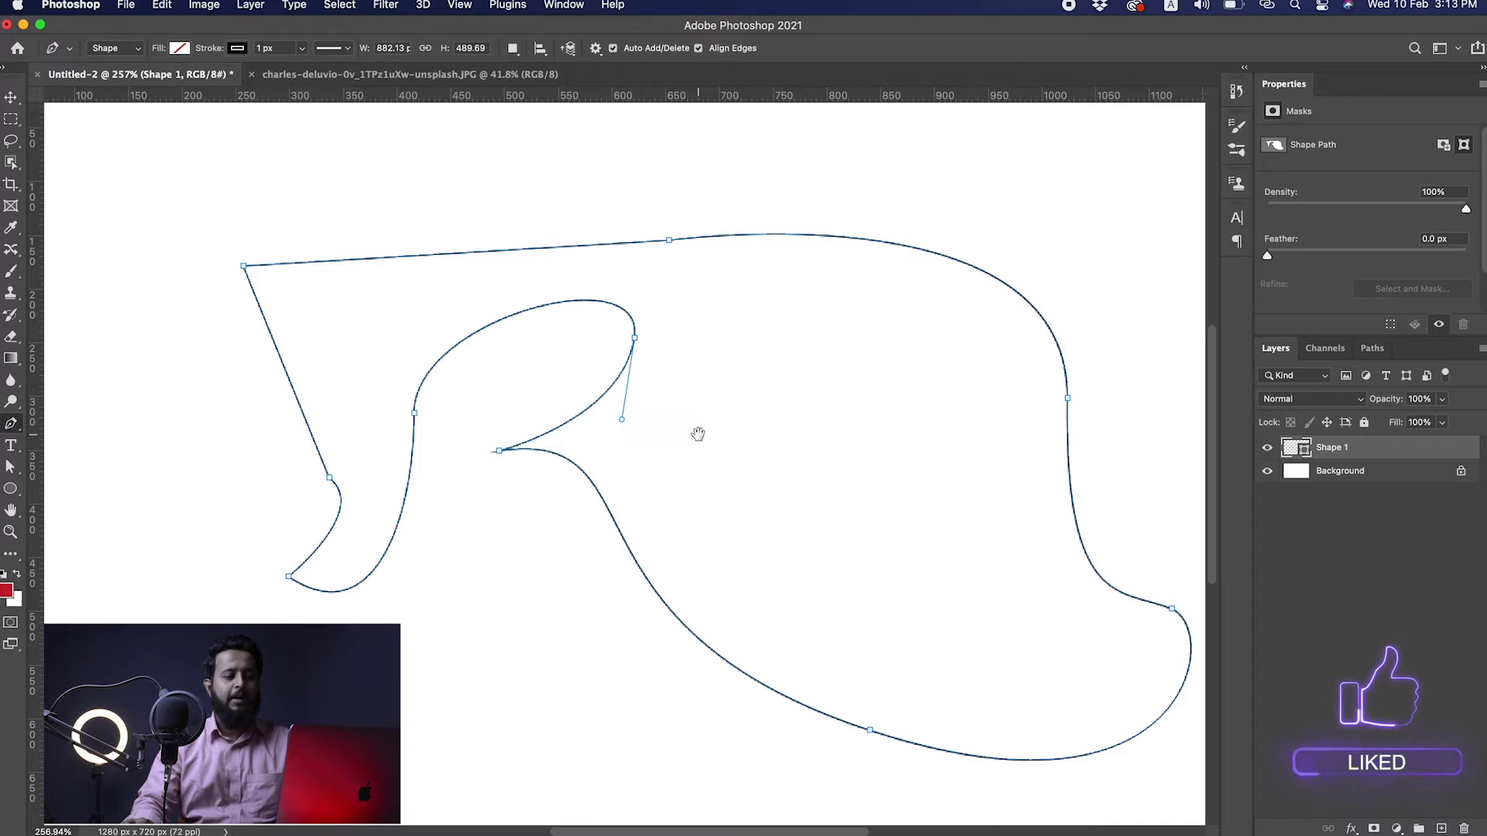
key(v)
drag(676, 463, 544, 405)
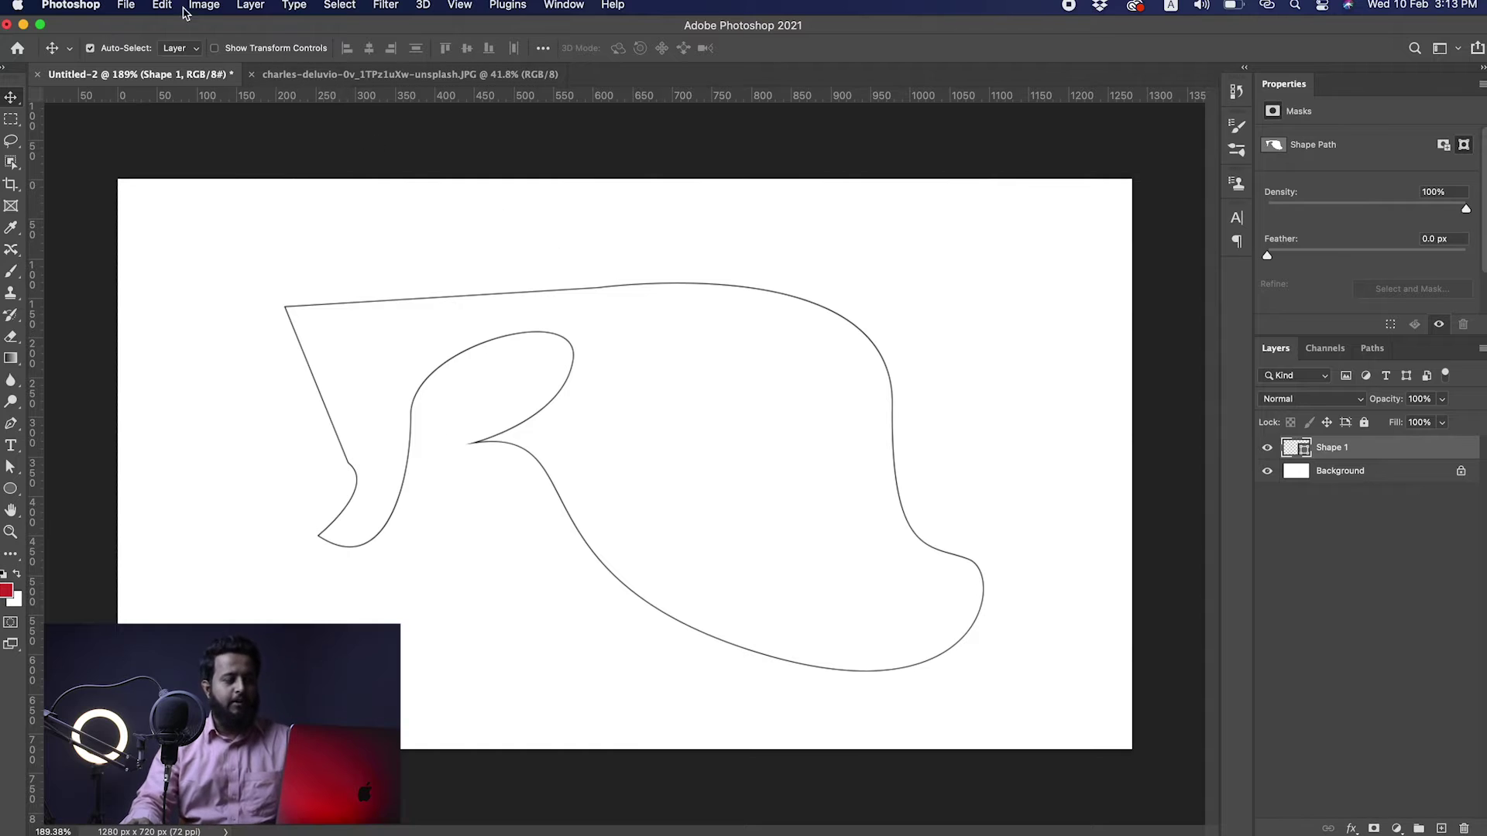
key(p)
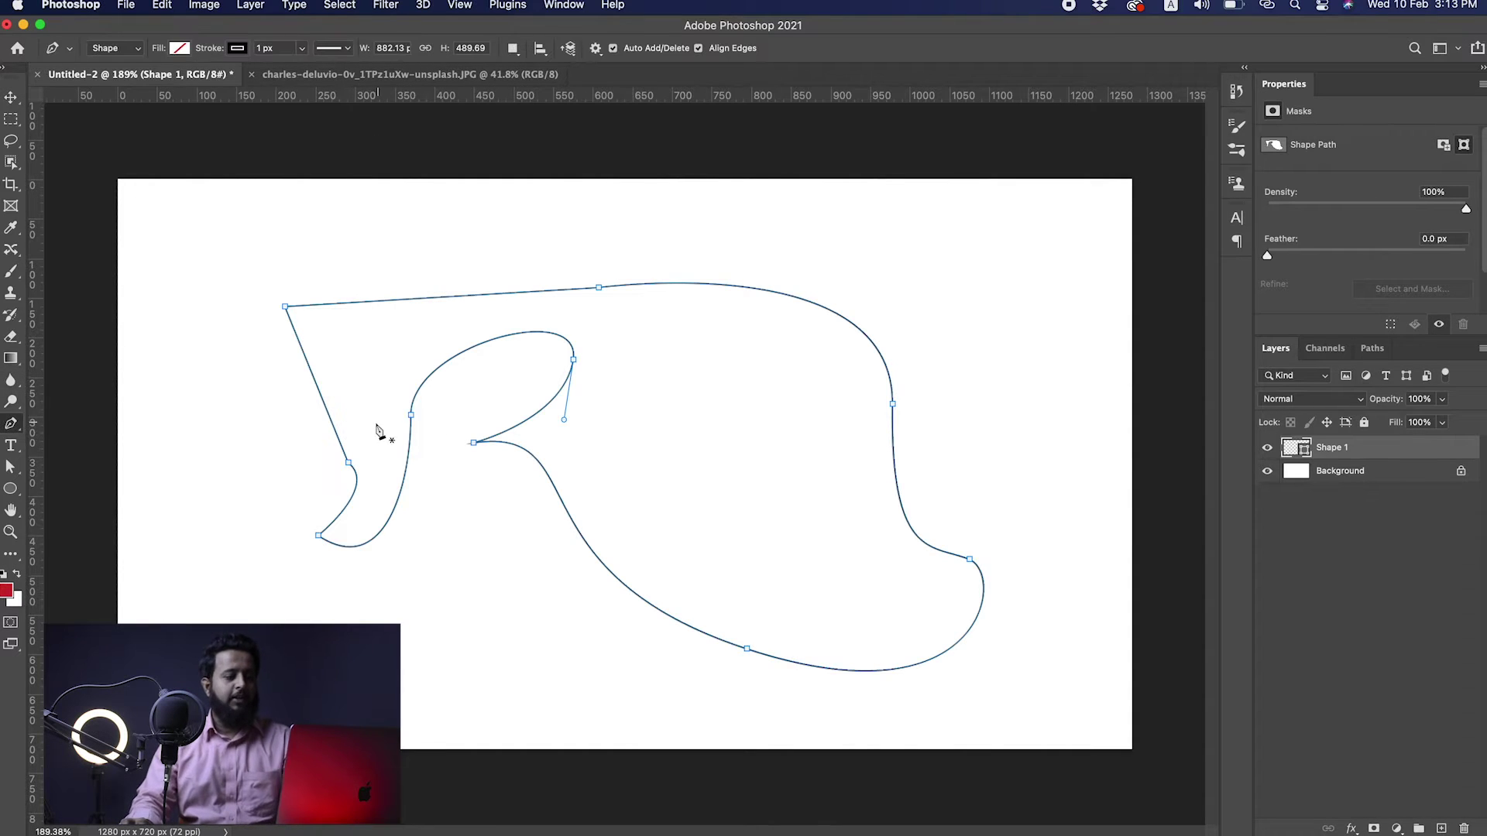
click(180, 49)
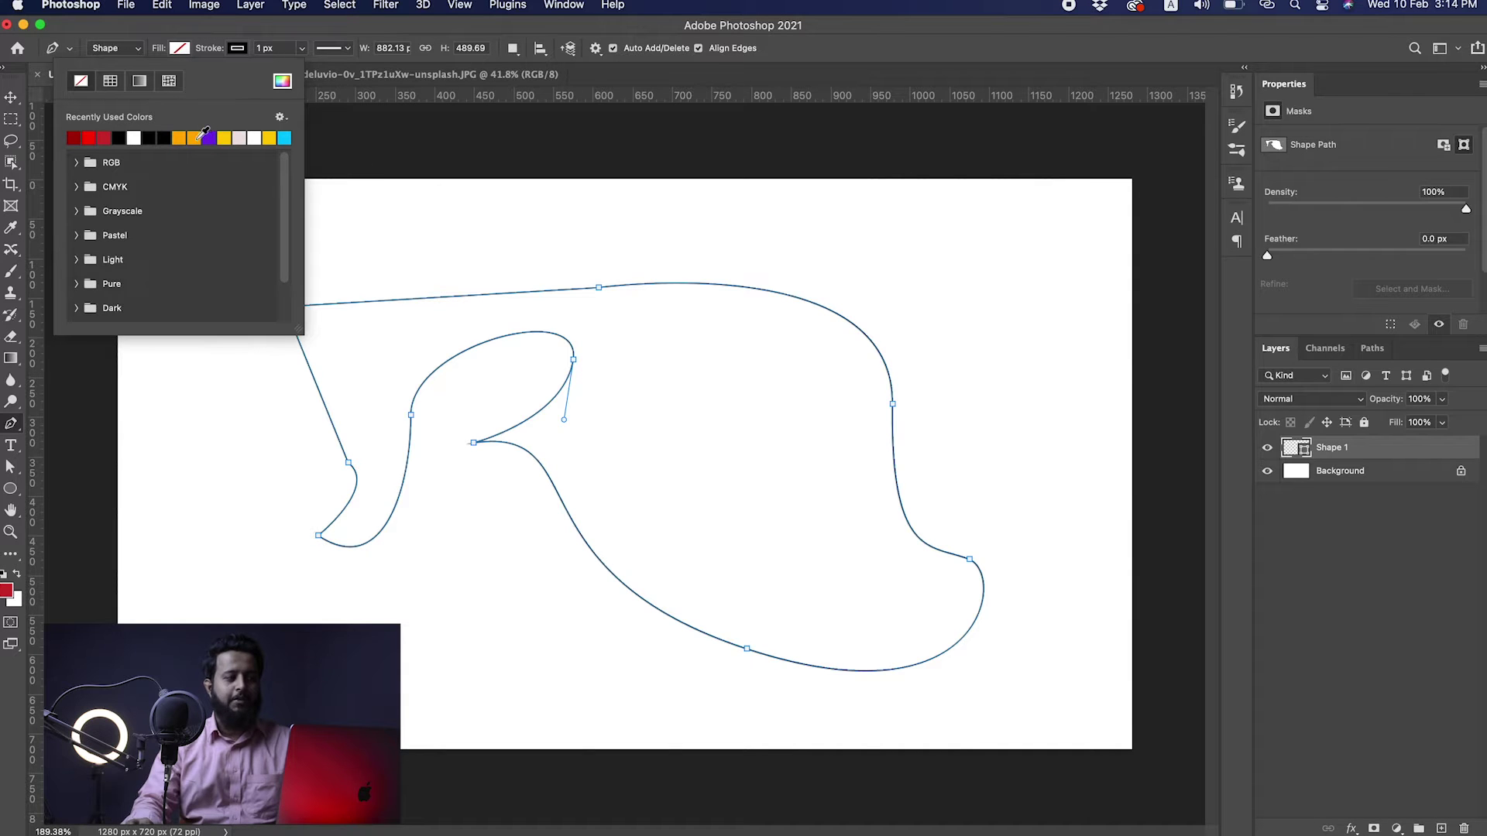
click(210, 137)
click(710, 310)
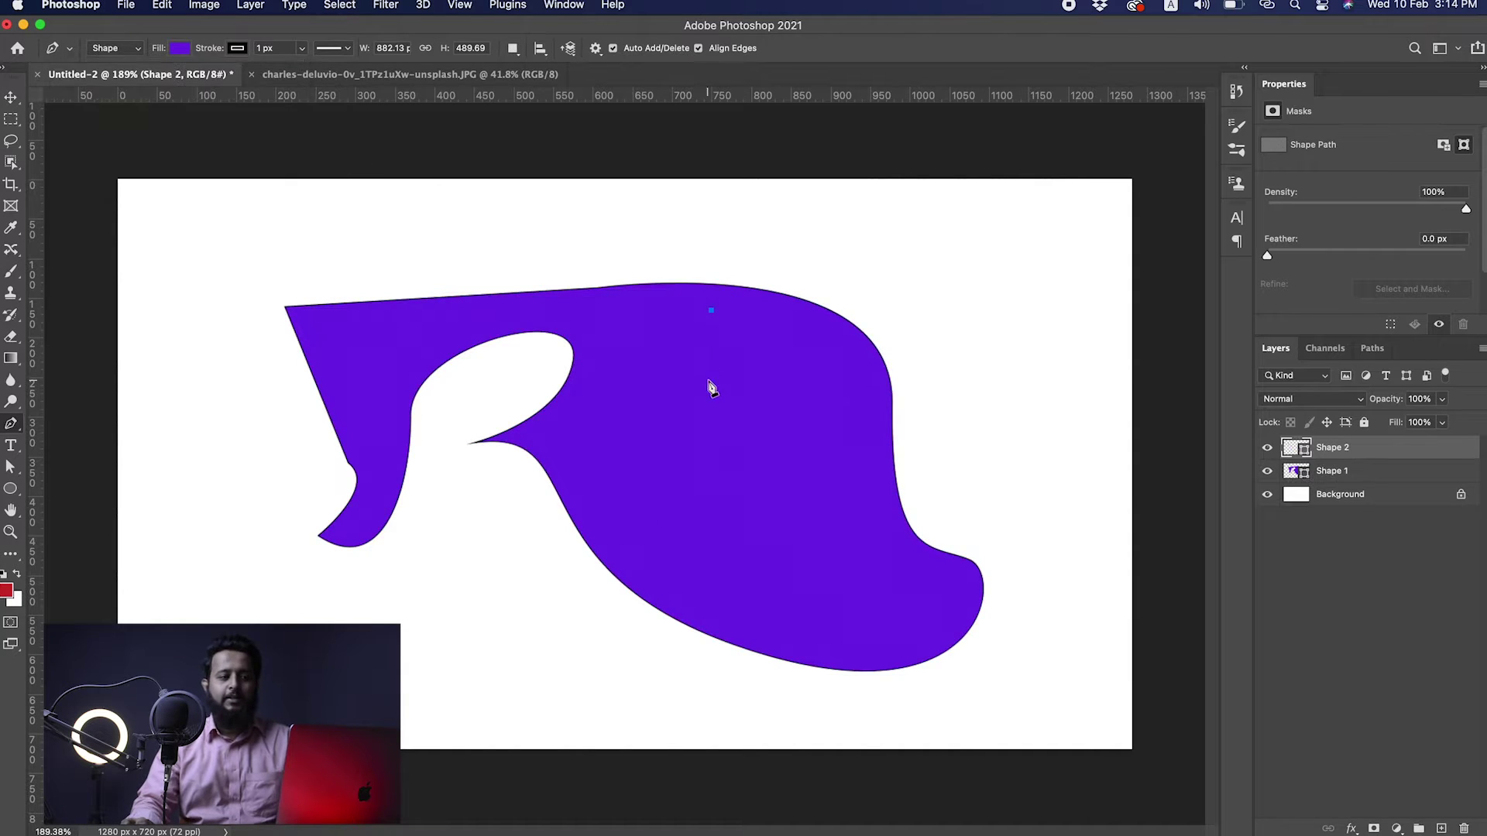
key(super+z)
Step: Try red and yellow stroke colours on the purple shape, and set its stroke to no colour
click(237, 49)
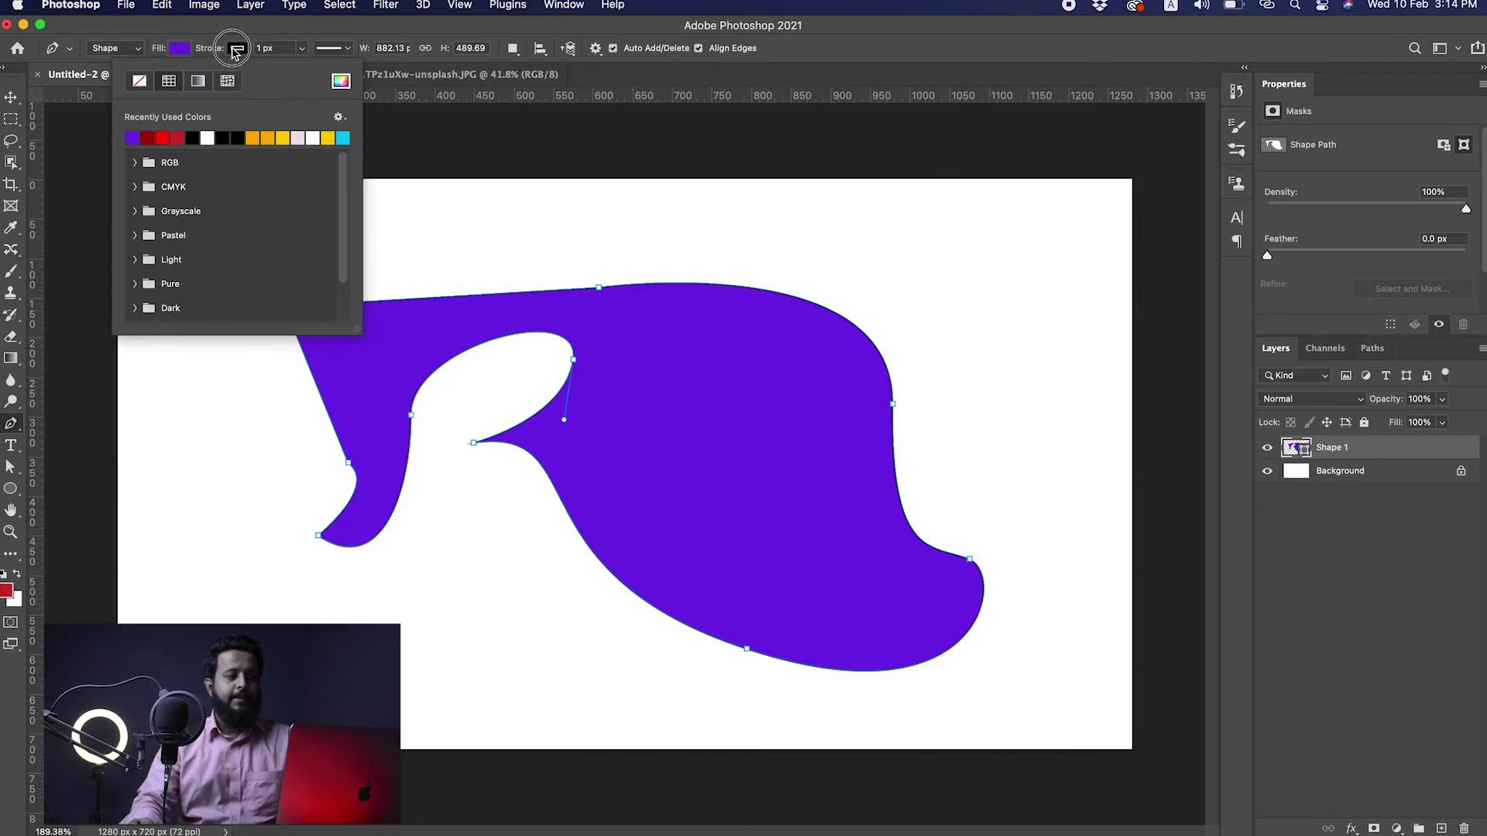
click(173, 140)
click(282, 140)
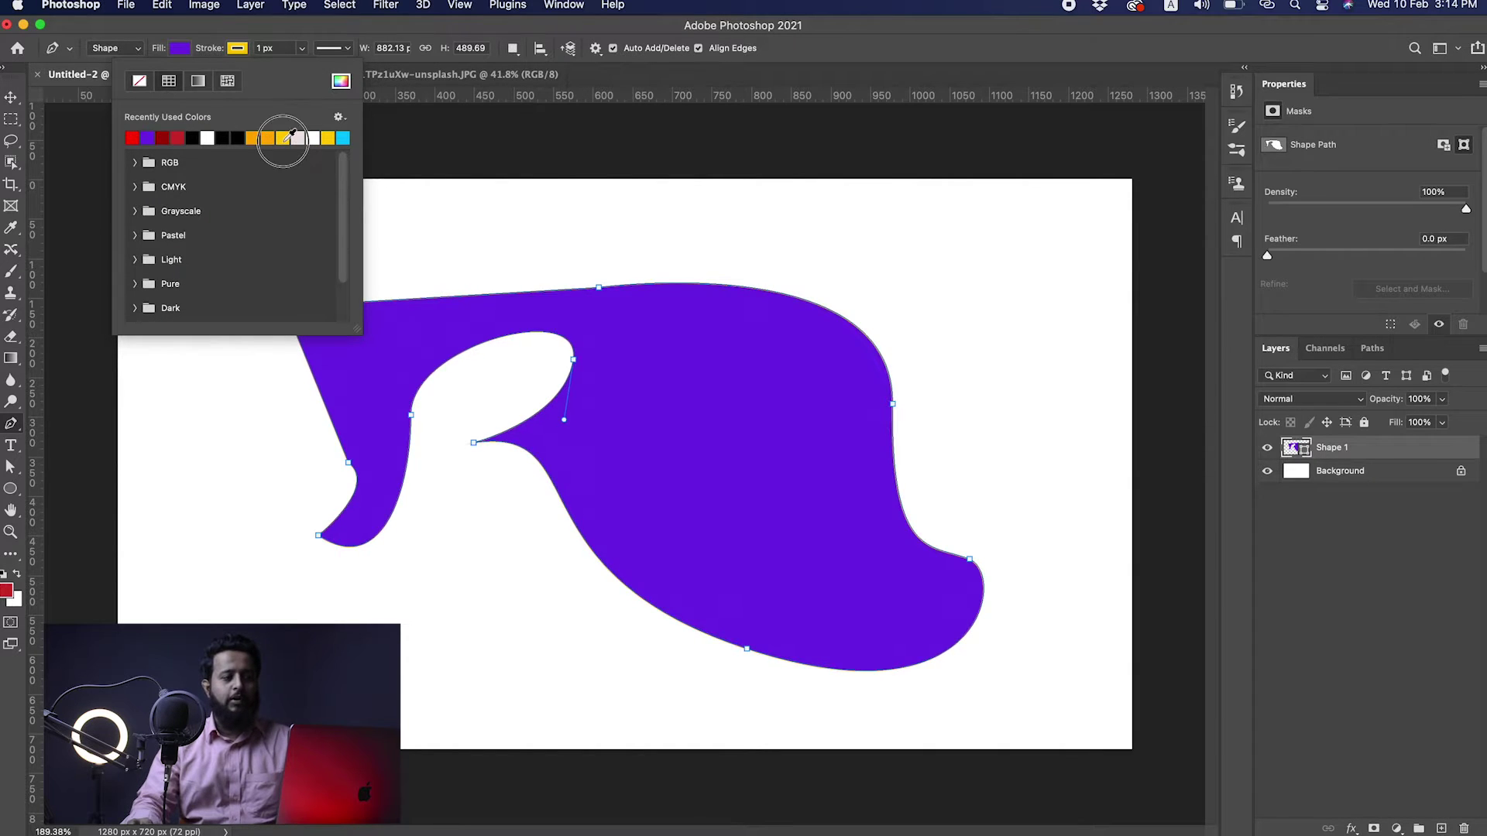
click(142, 85)
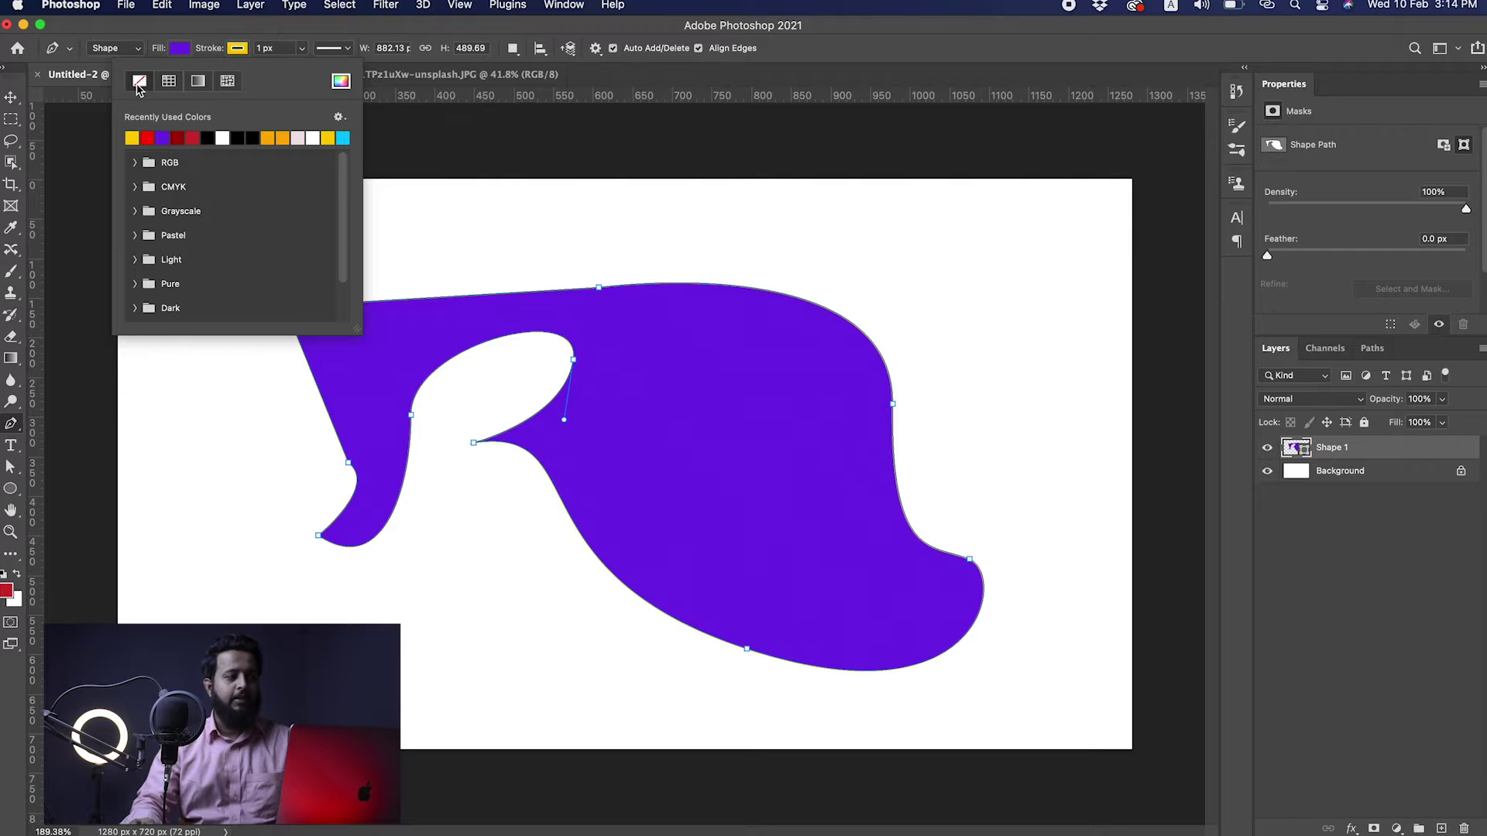
click(810, 69)
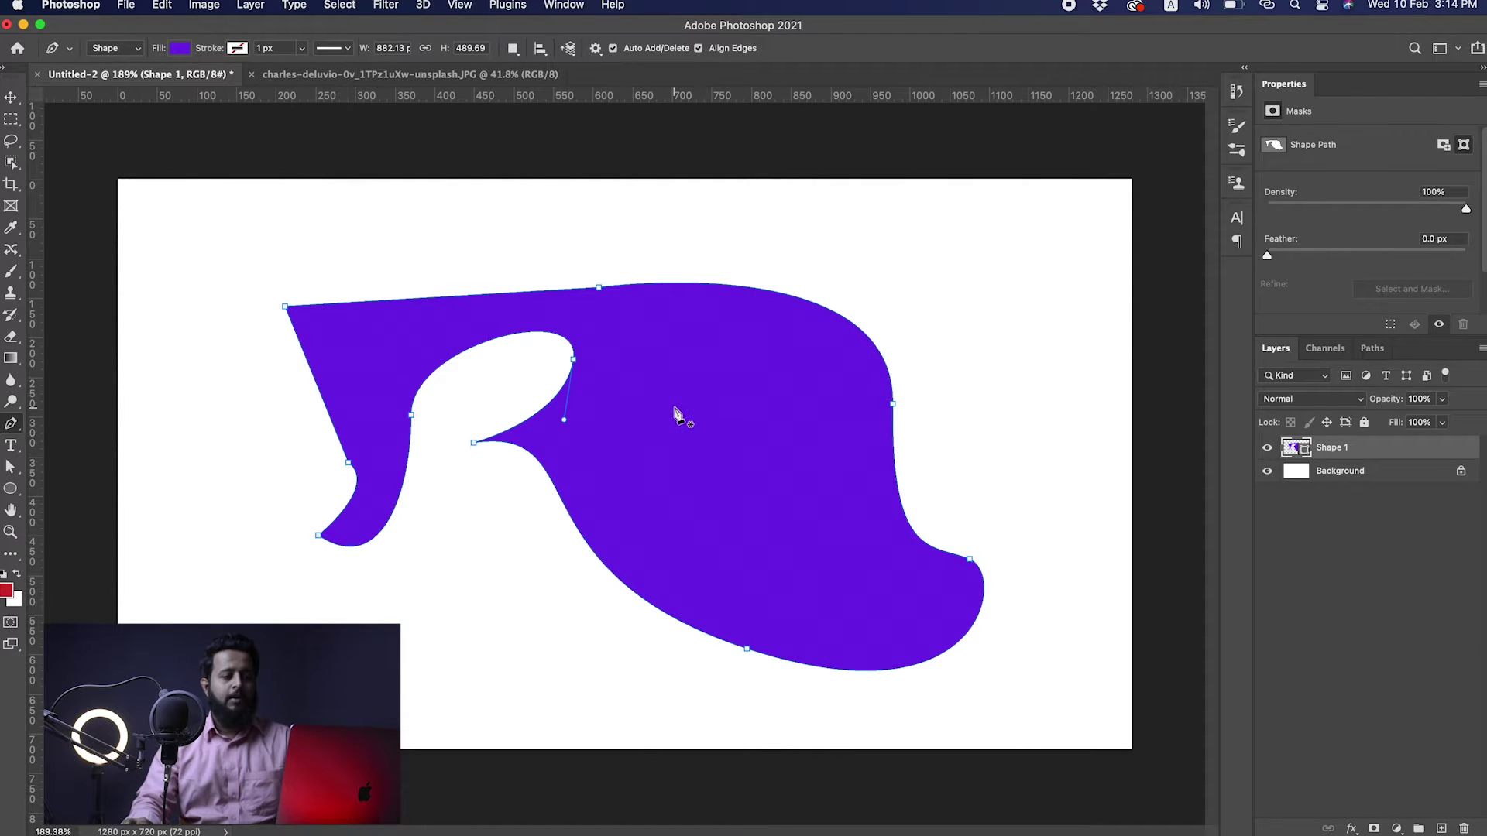
drag(588, 296, 617, 319)
drag(465, 323, 863, 199)
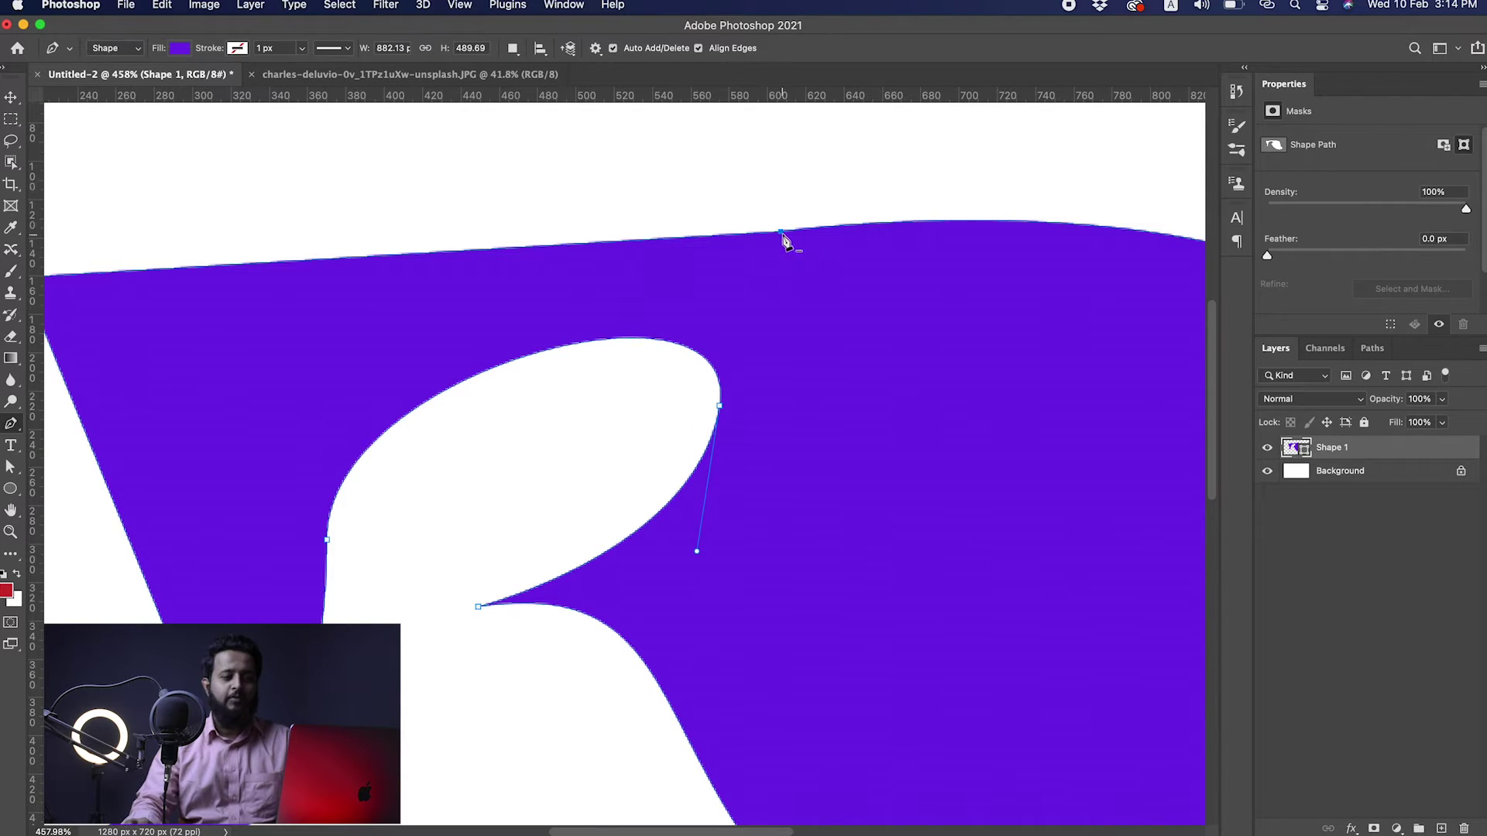
drag(672, 398, 608, 398)
drag(419, 339, 503, 370)
click(617, 333)
drag(731, 431, 755, 468)
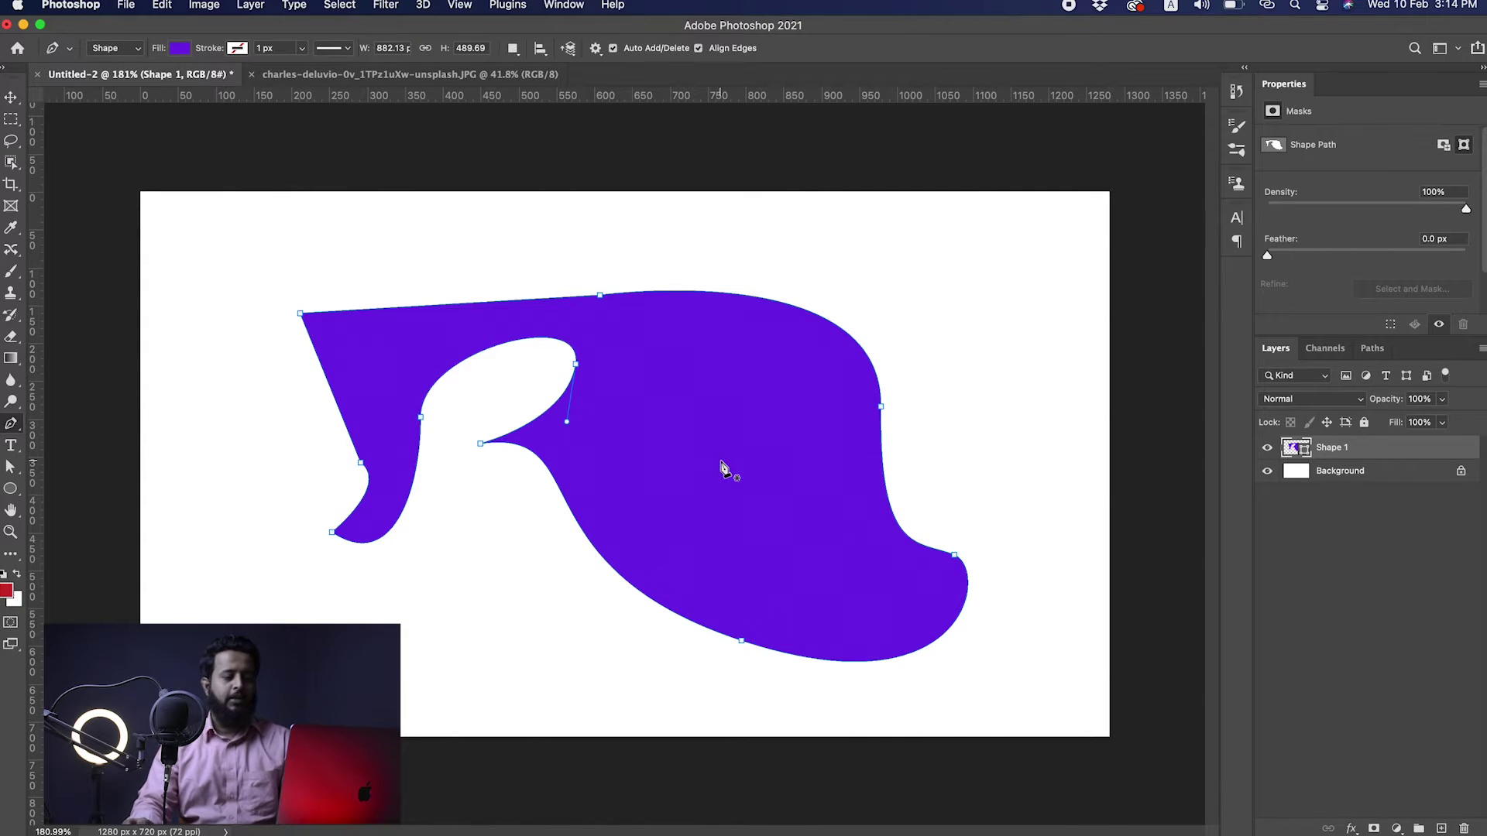
Step: Delete the purple shape to leave the canvas blank
key(v)
drag(766, 468, 750, 476)
key(Delete)
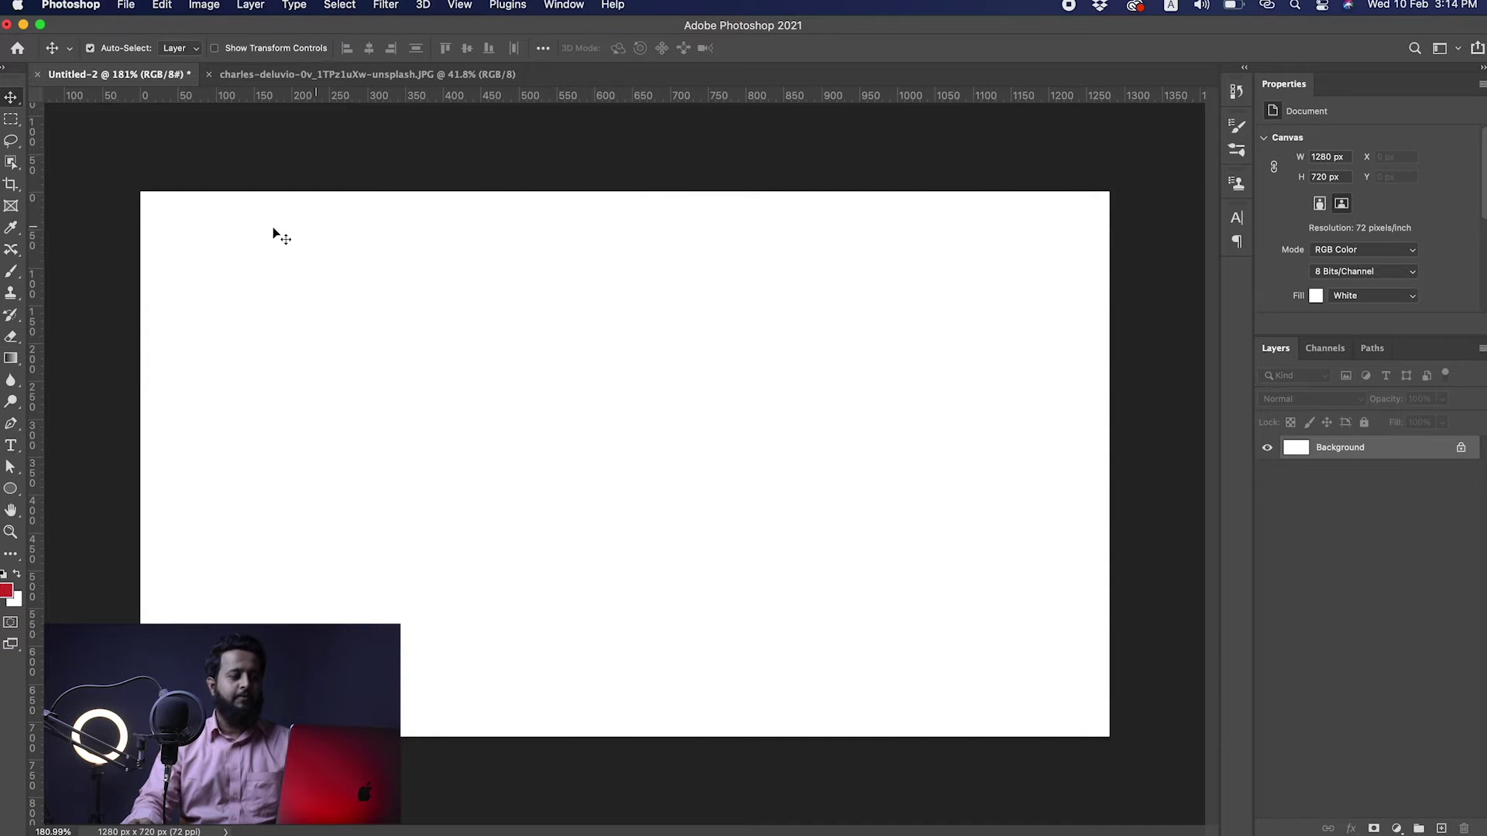
Step: Start a new Pen tool shape near the canvas centre with two curved segments, ending at an anchor up and to the right
key(p)
mouse_move(514, 459)
mouse_down()
mouse_move(537, 453)
mouse_move(515, 458)
mouse_up()
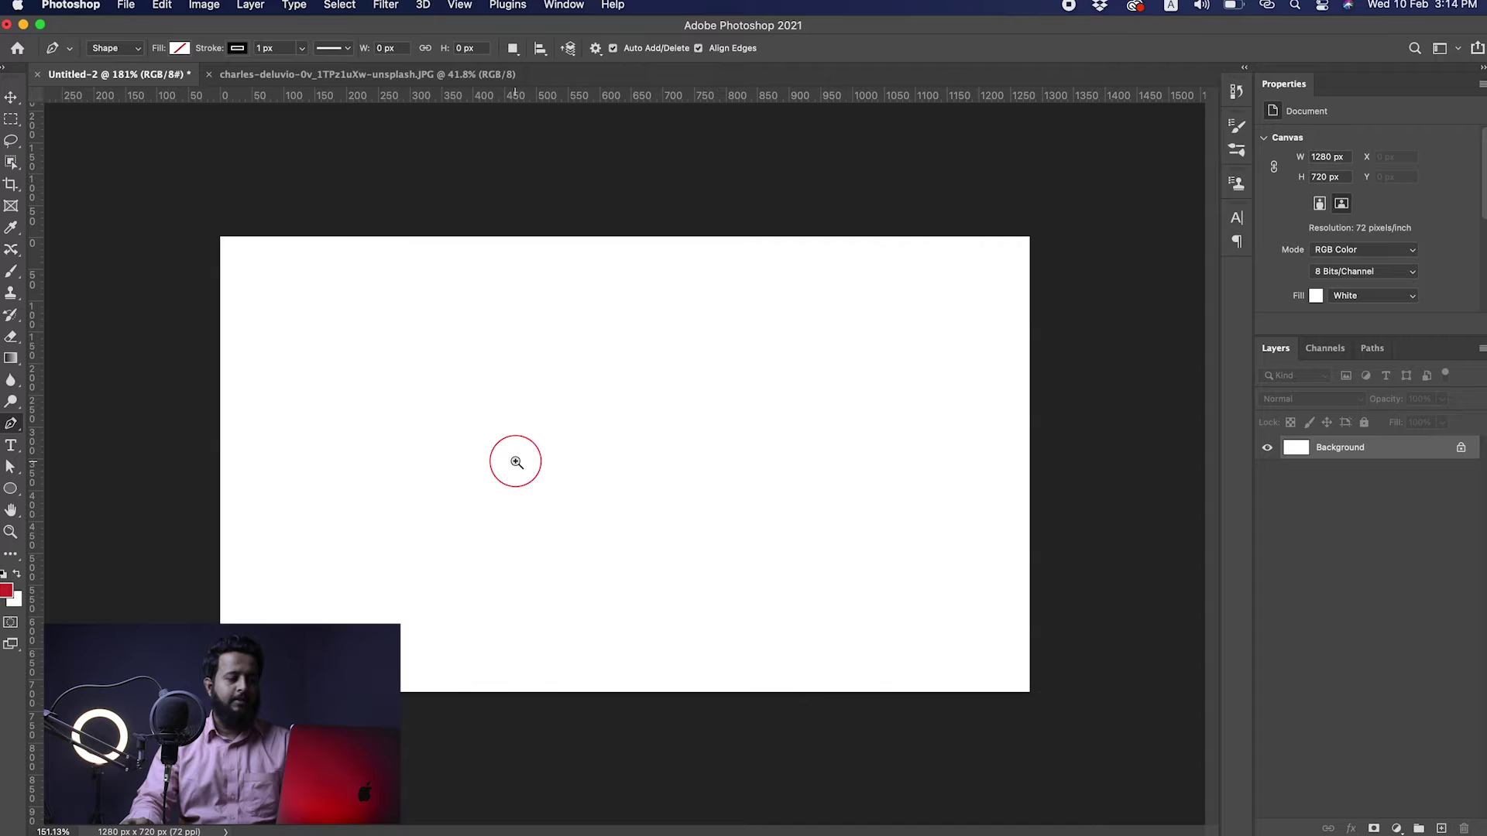
click(539, 505)
drag(534, 435, 546, 436)
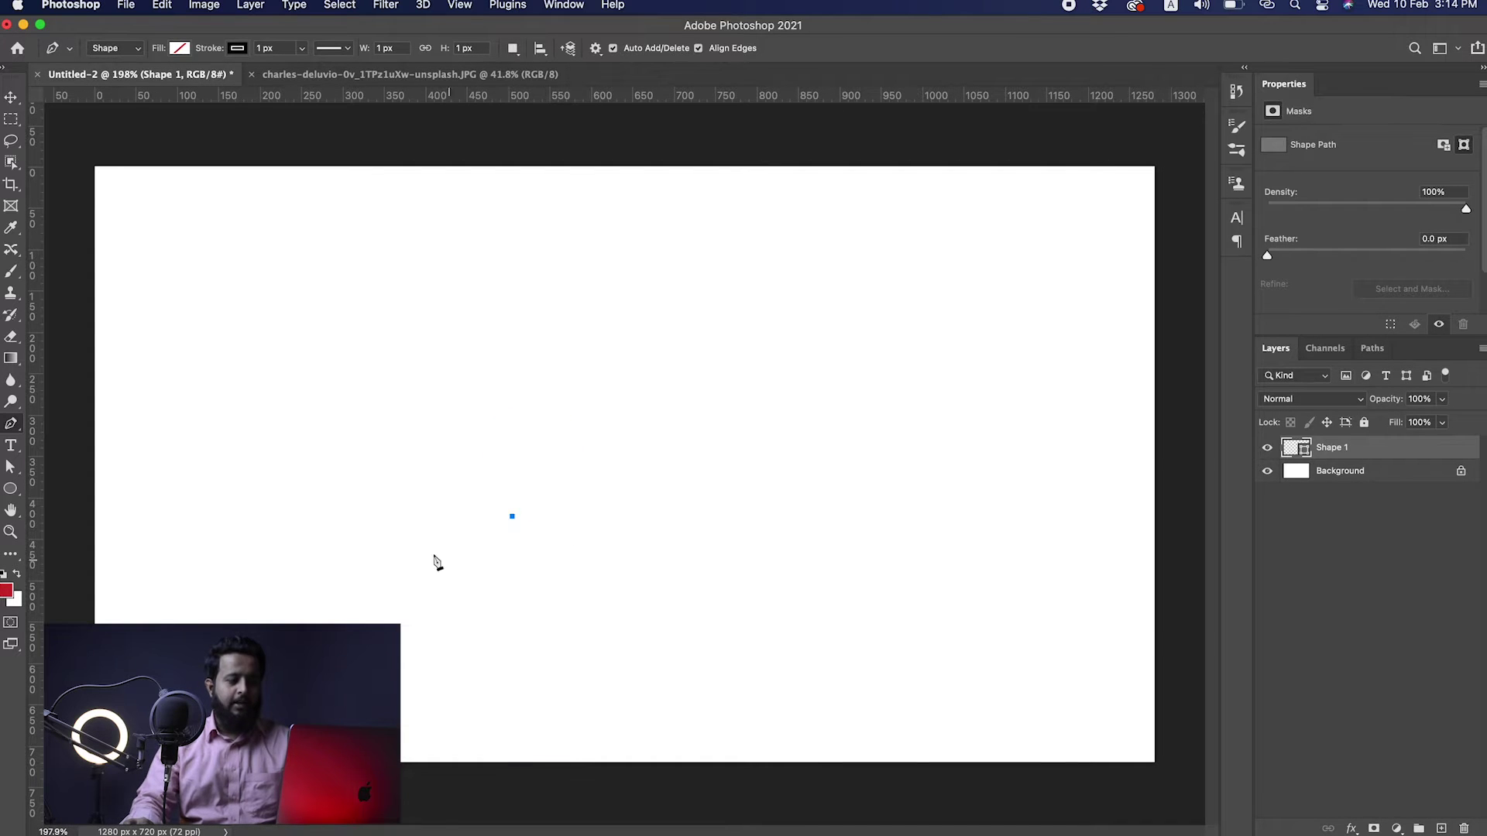
drag(414, 415, 412, 315)
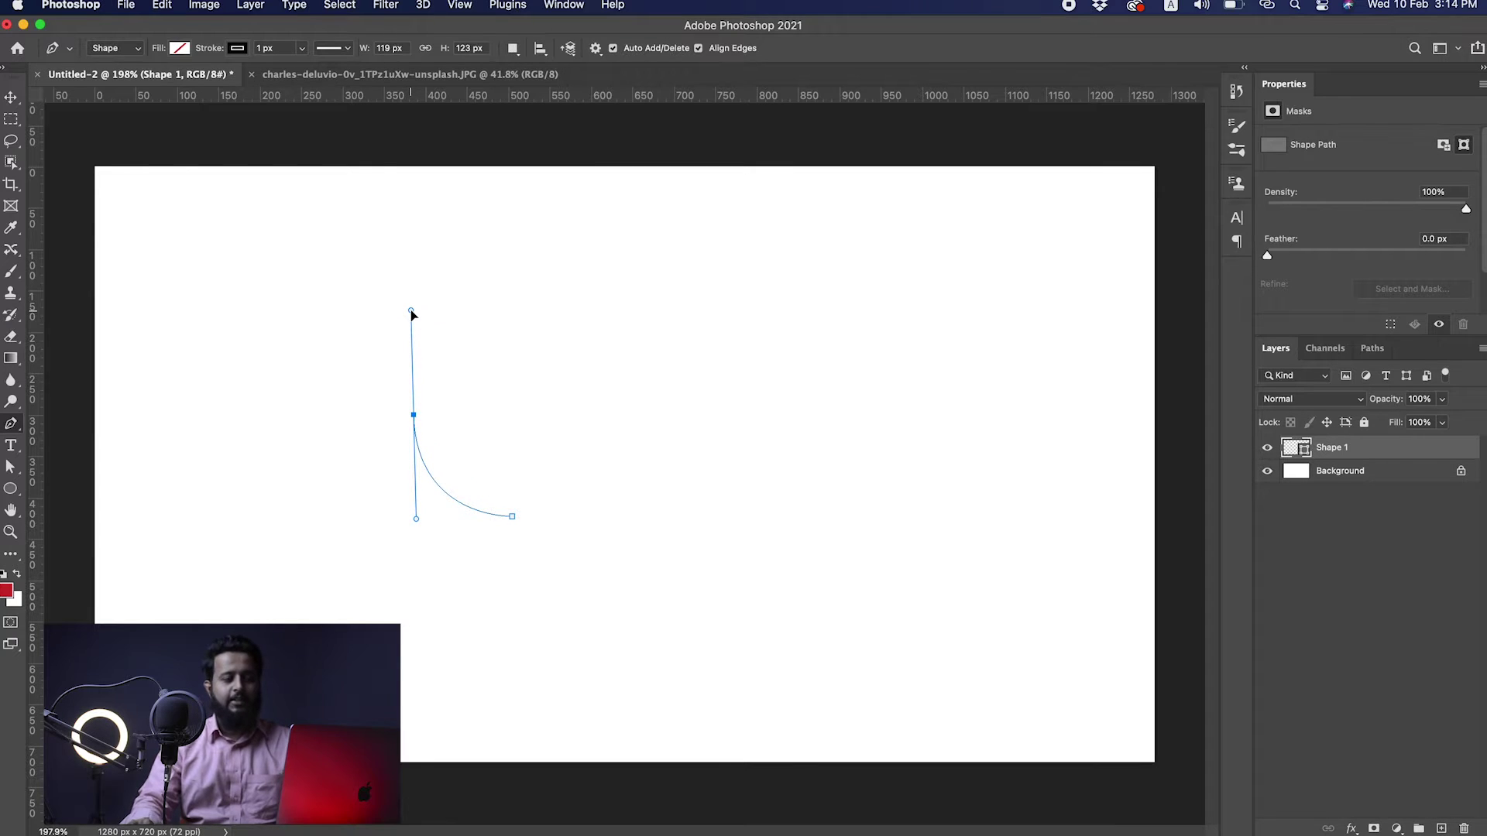
drag(679, 277, 788, 221)
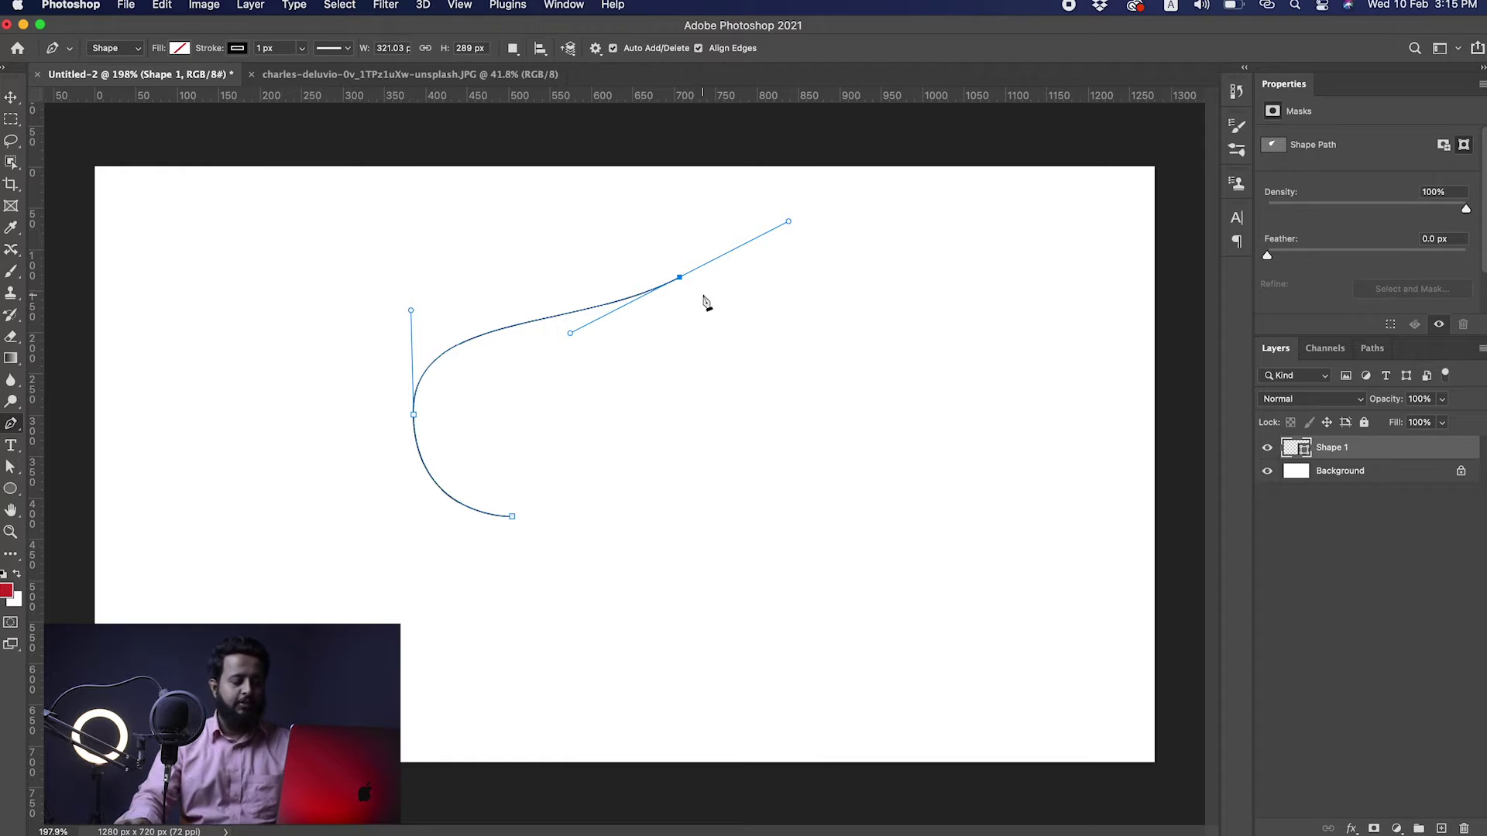
Step: Convert the top anchor to a corner, add a curved segment down the right side, and close the path with a curve
click(681, 278)
drag(726, 434, 767, 467)
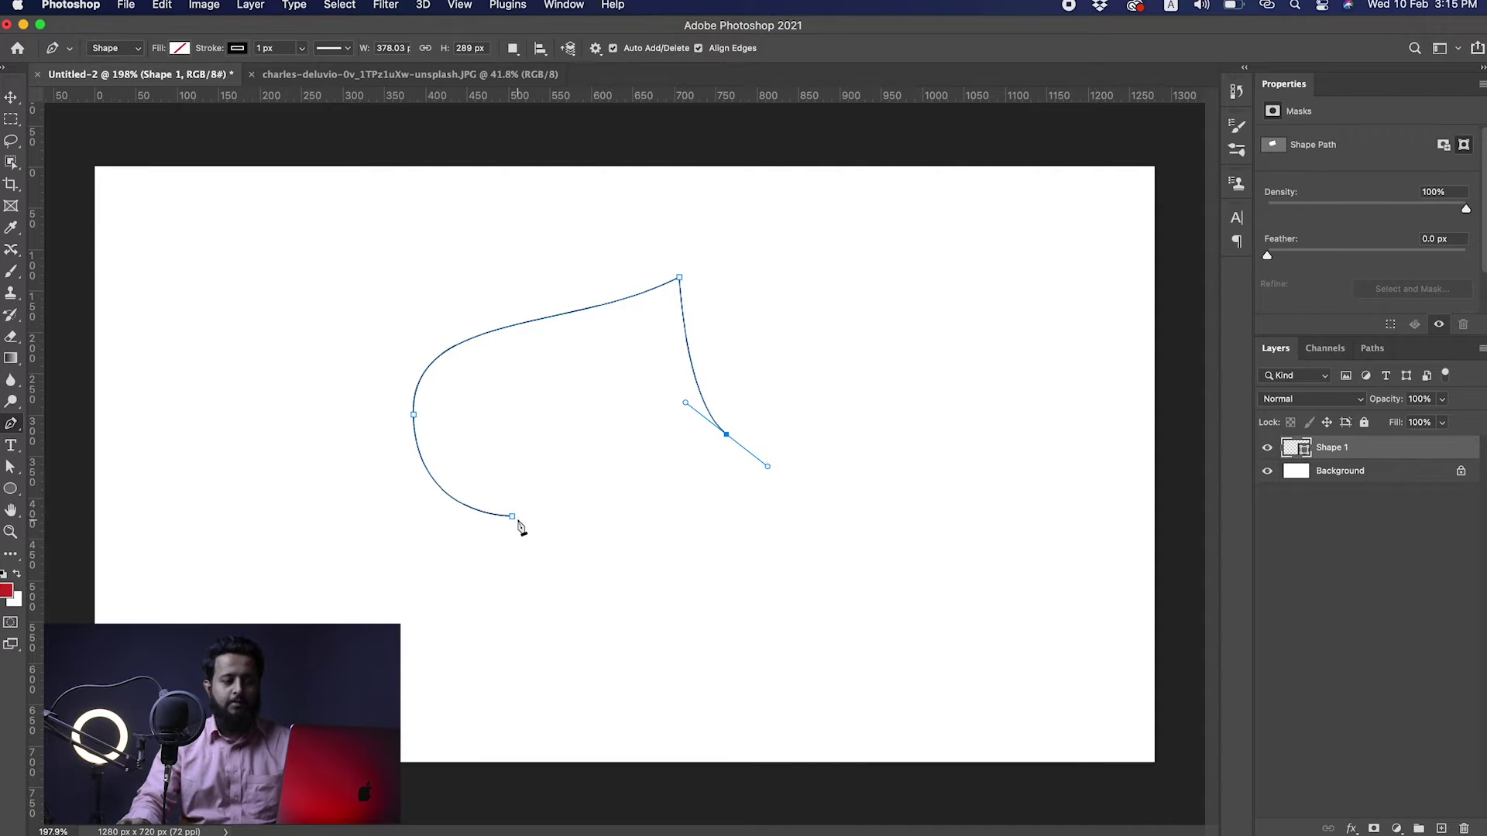
drag(513, 517, 235, 315)
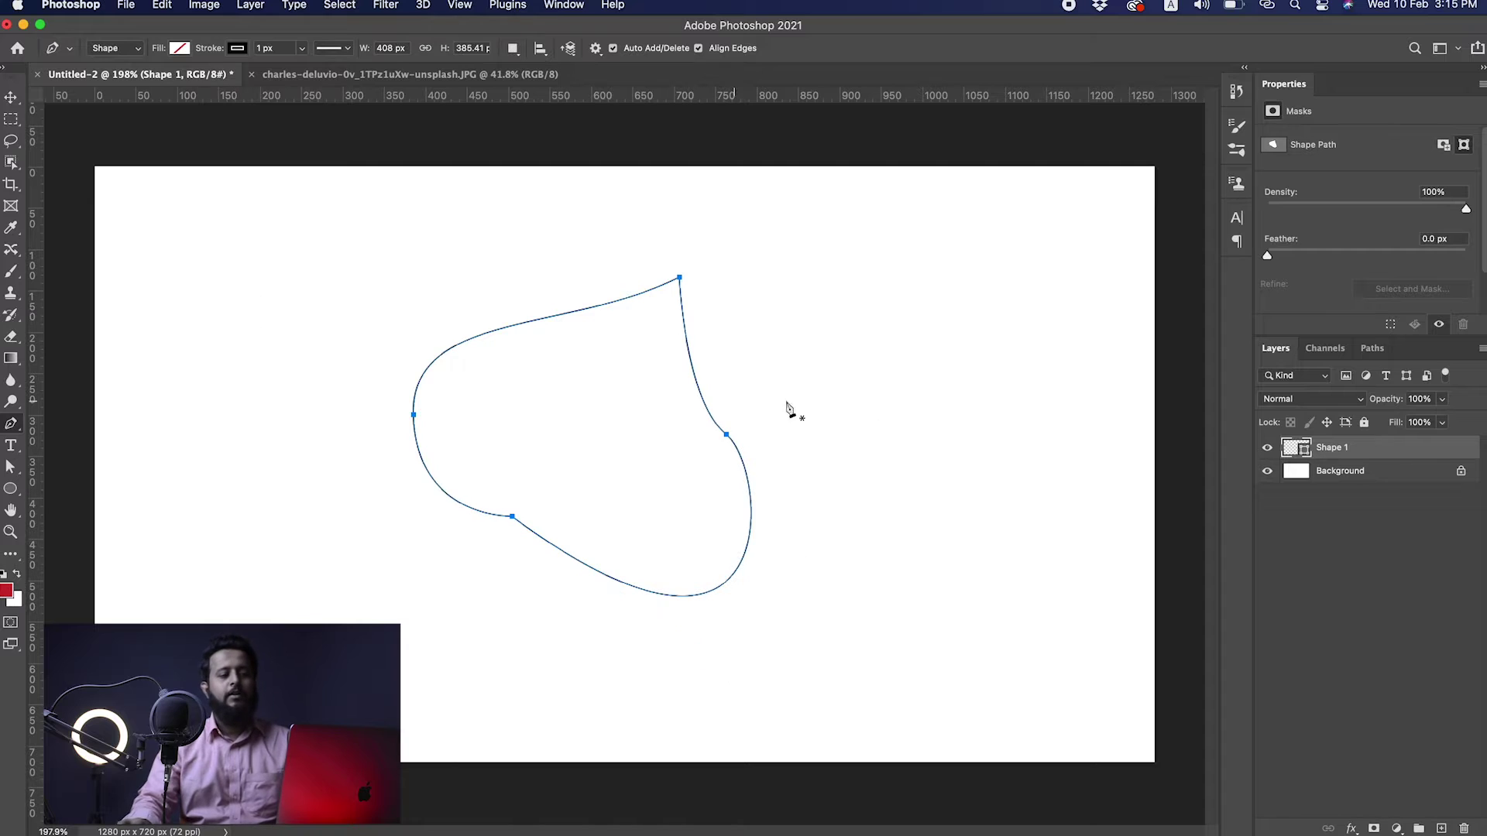
Step: Fill the closed shape with the custom green 088316
click(179, 49)
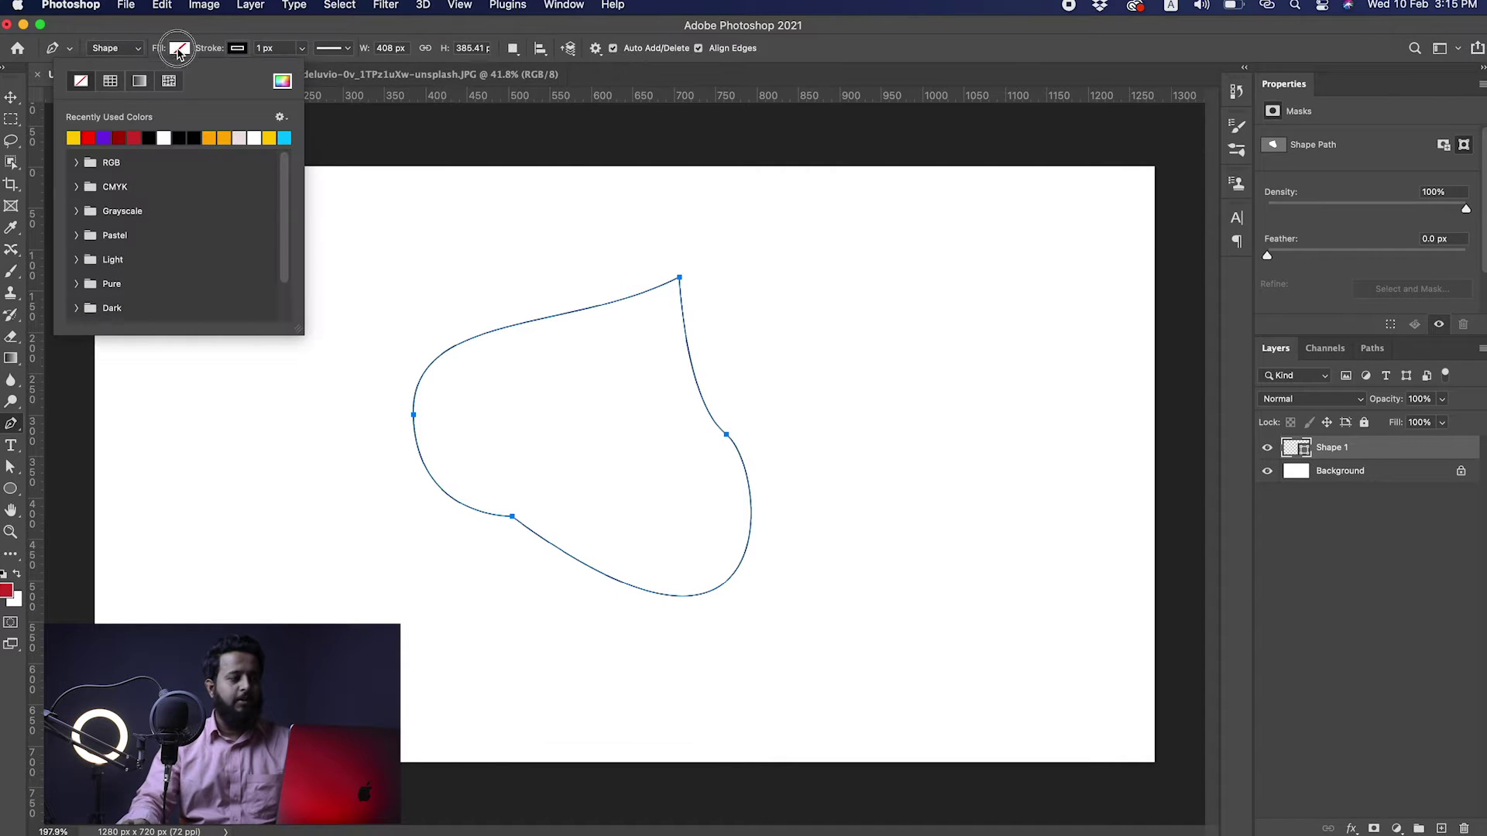
click(76, 163)
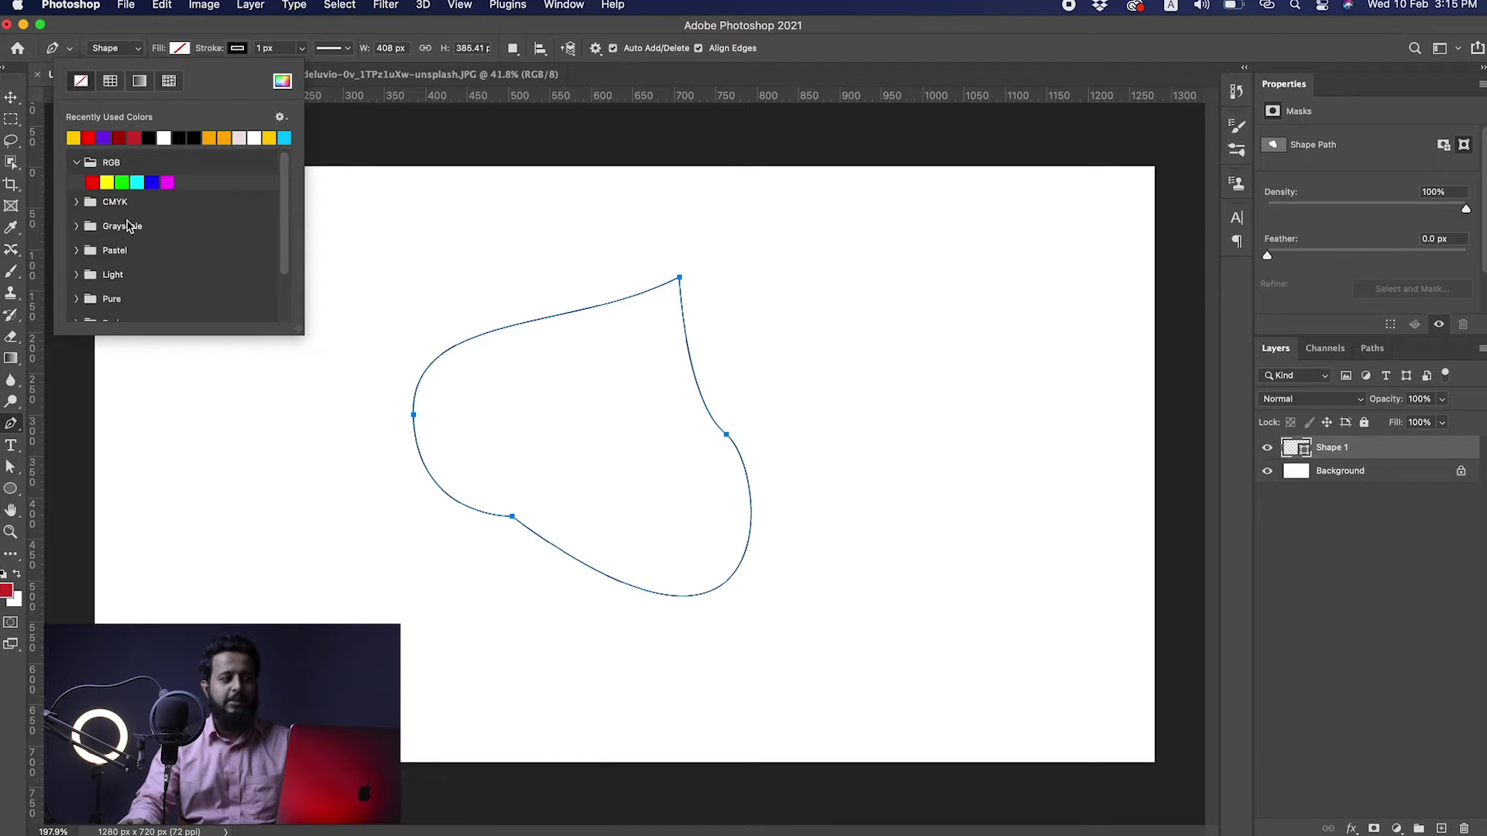
click(285, 87)
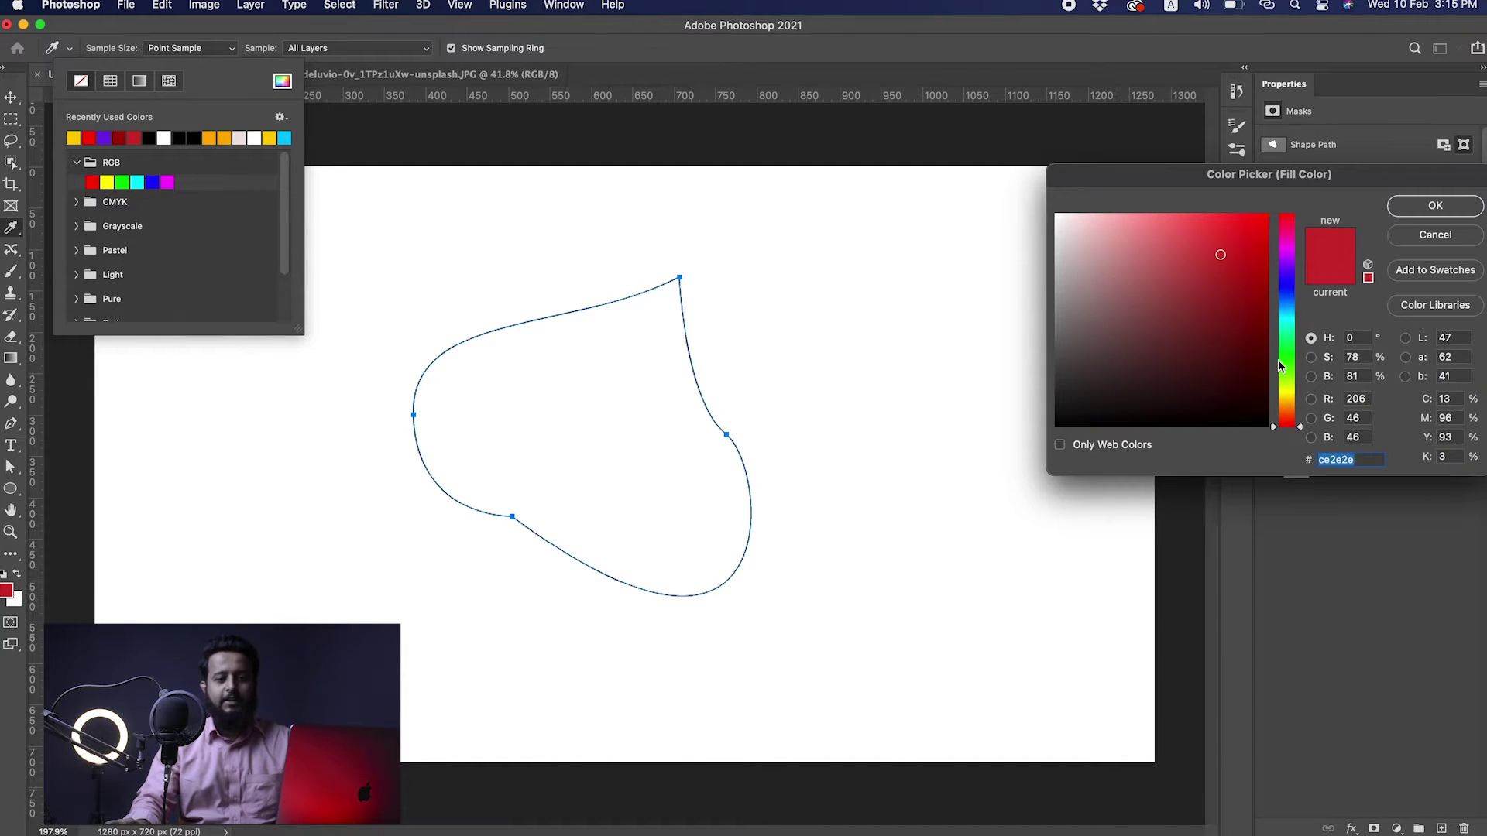
click(1287, 364)
drag(1287, 364, 1287, 379)
drag(1254, 190, 933, 214)
drag(966, 374, 966, 375)
drag(931, 311, 933, 342)
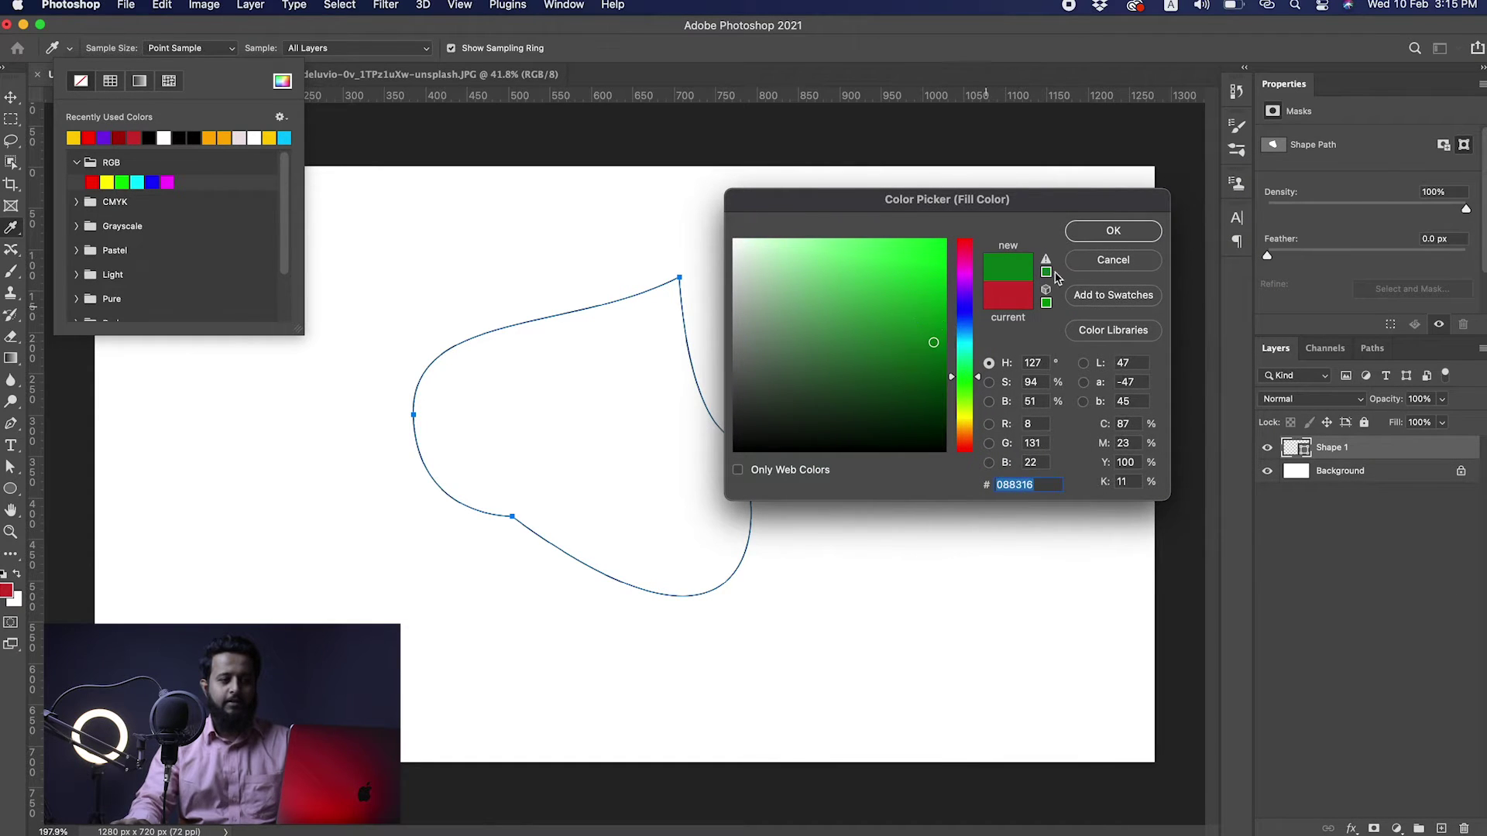
click(1113, 231)
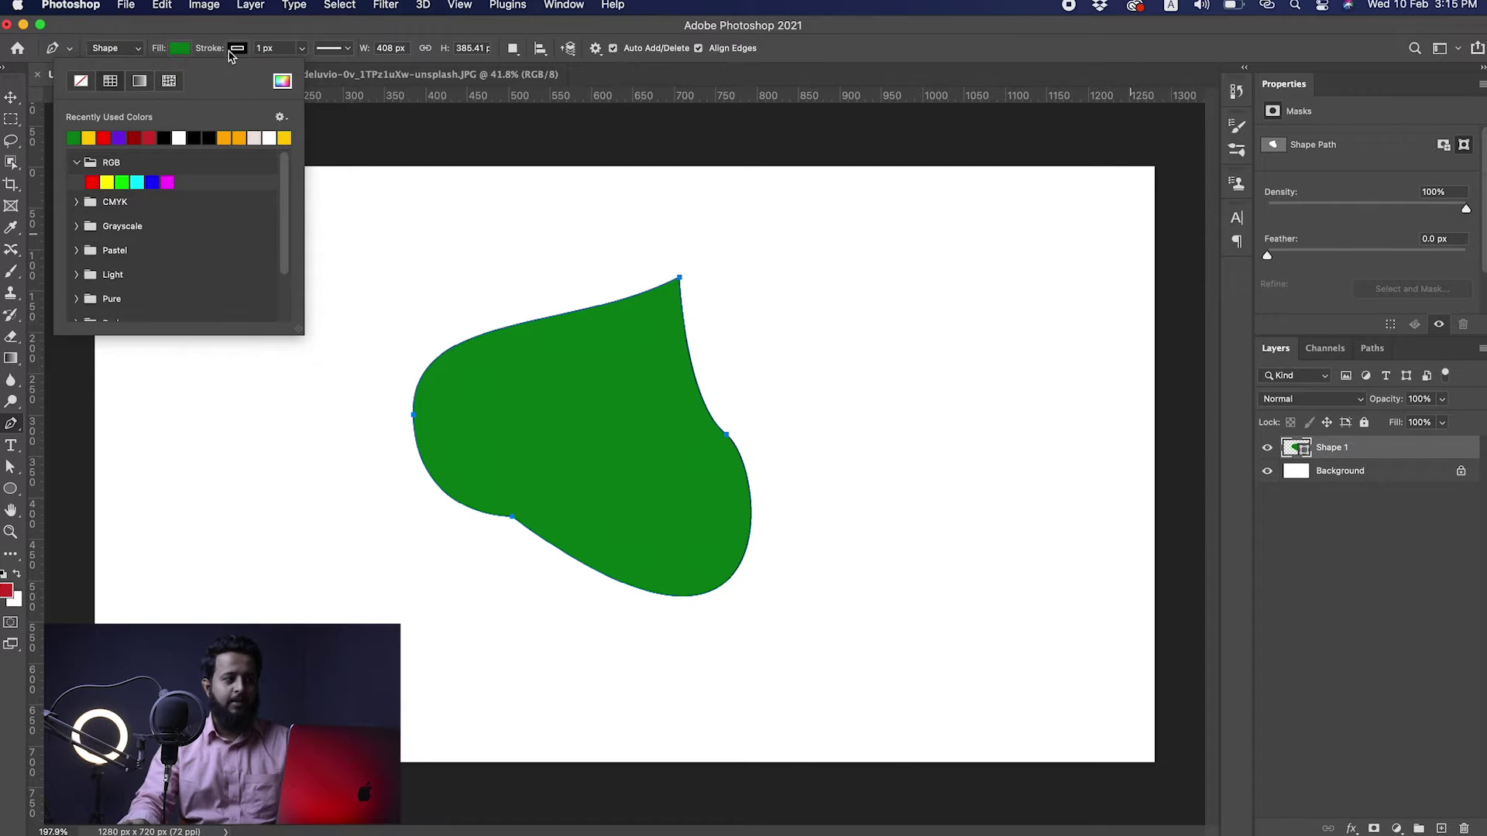
Step: Set the green shape's stroke to no colour
click(180, 48)
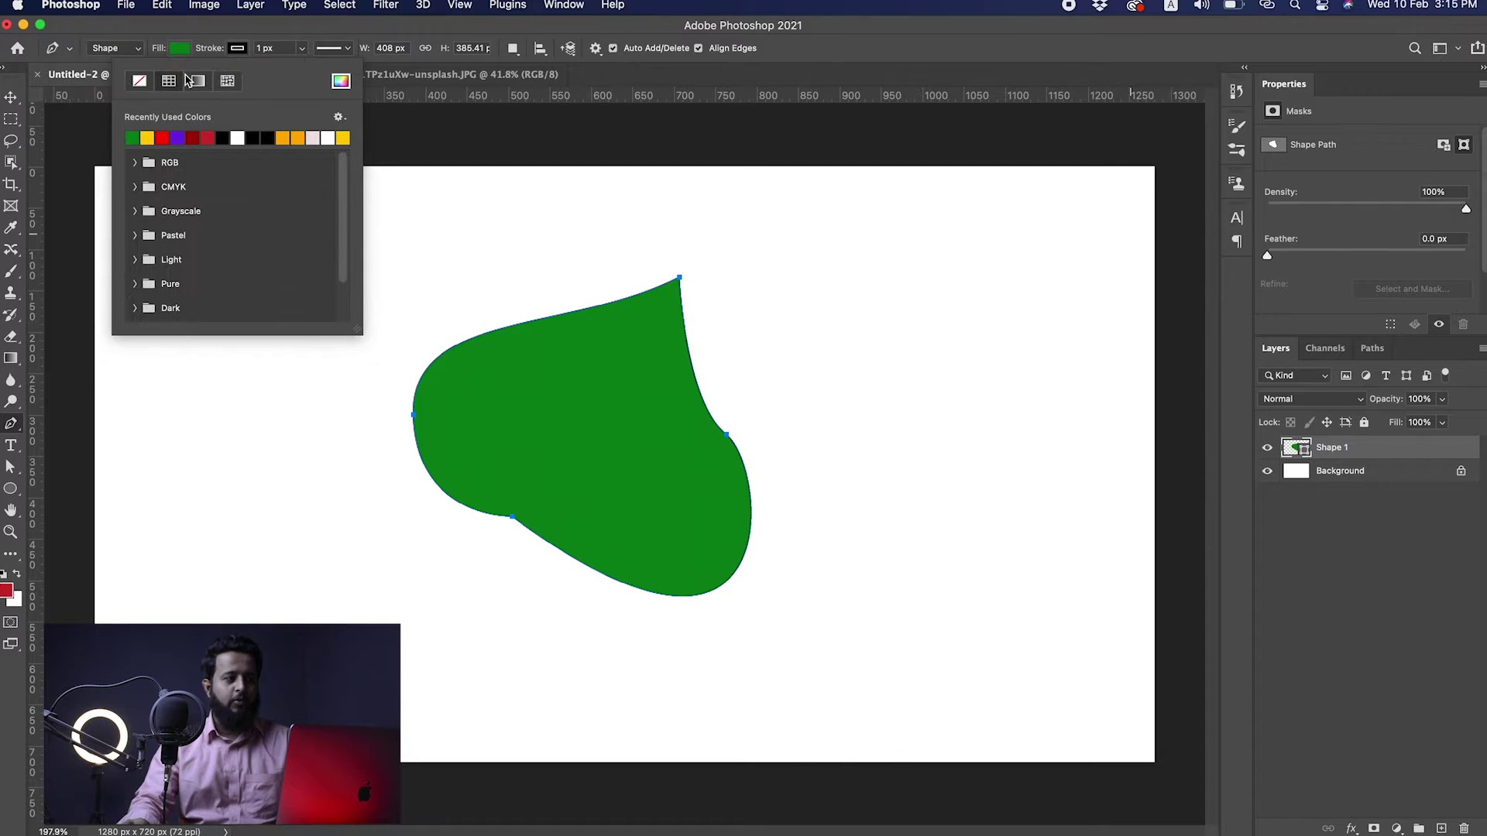
click(138, 82)
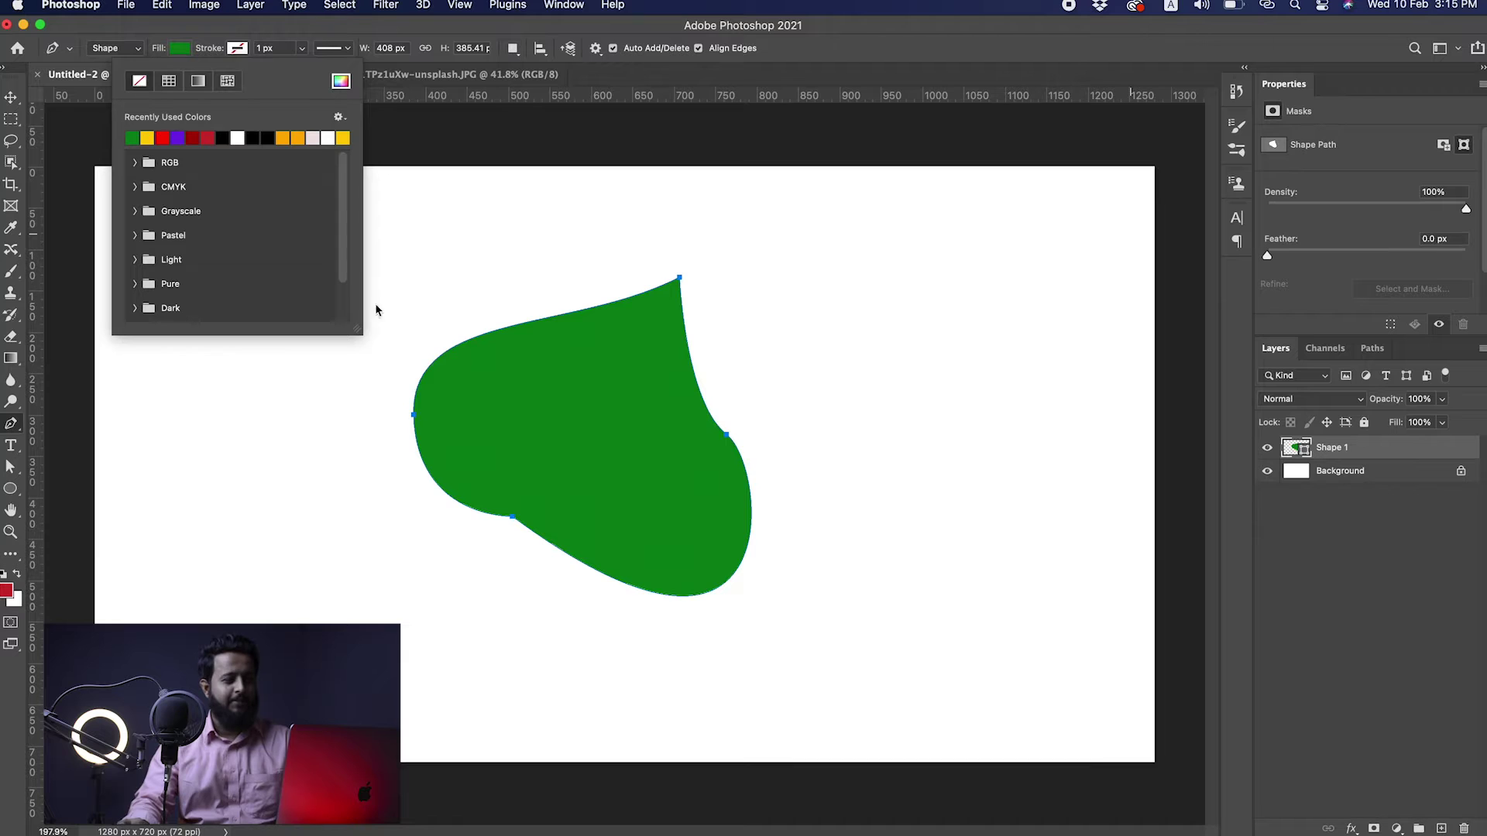
click(180, 51)
click(185, 51)
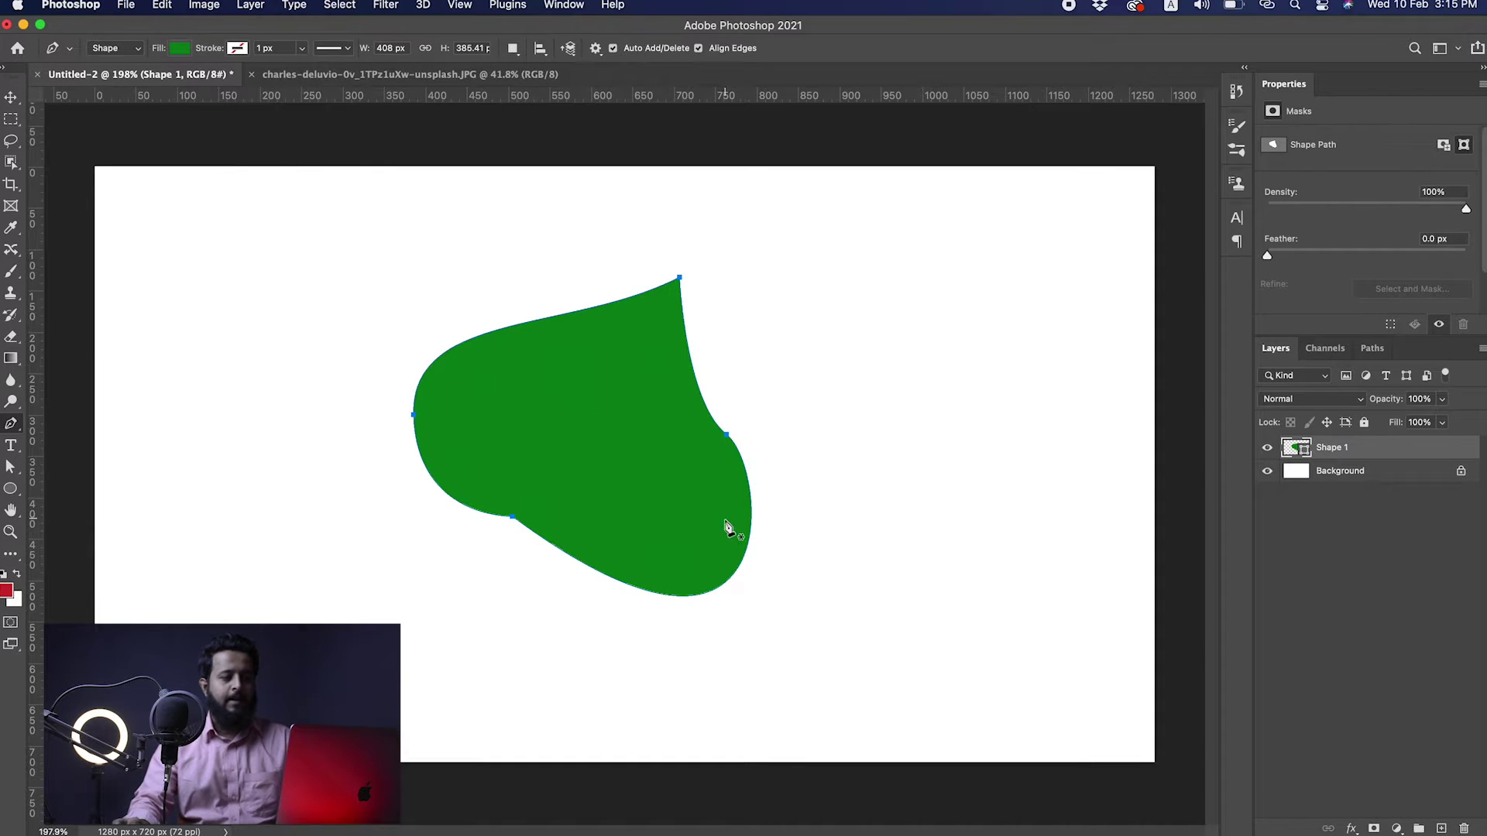
Step: Adjust the direction handles of the shape's right-hand anchor with the Direct Selection tool to smooth the curves around it
drag(648, 464, 697, 462)
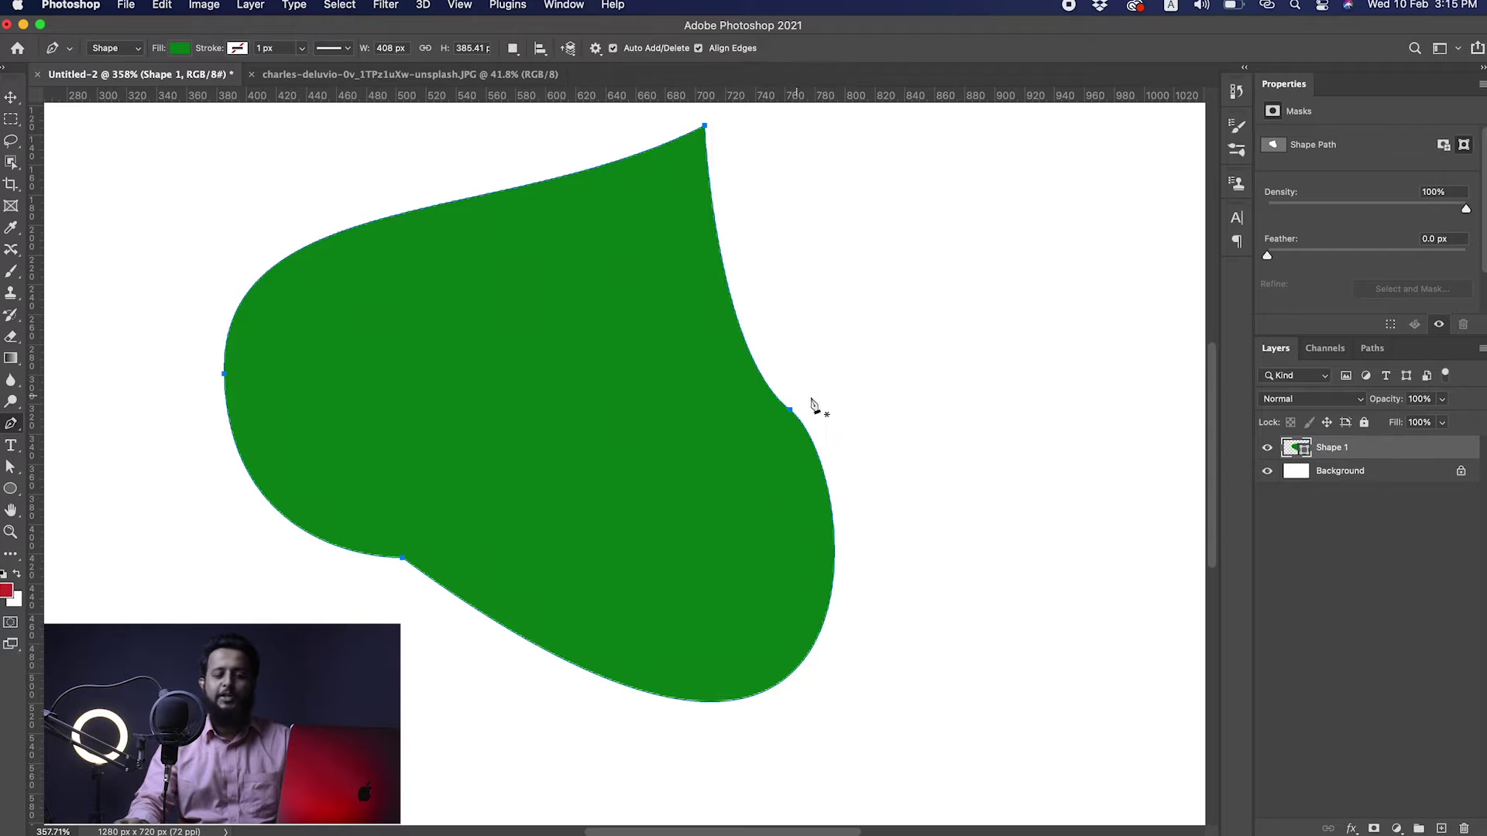
drag(806, 418, 707, 415)
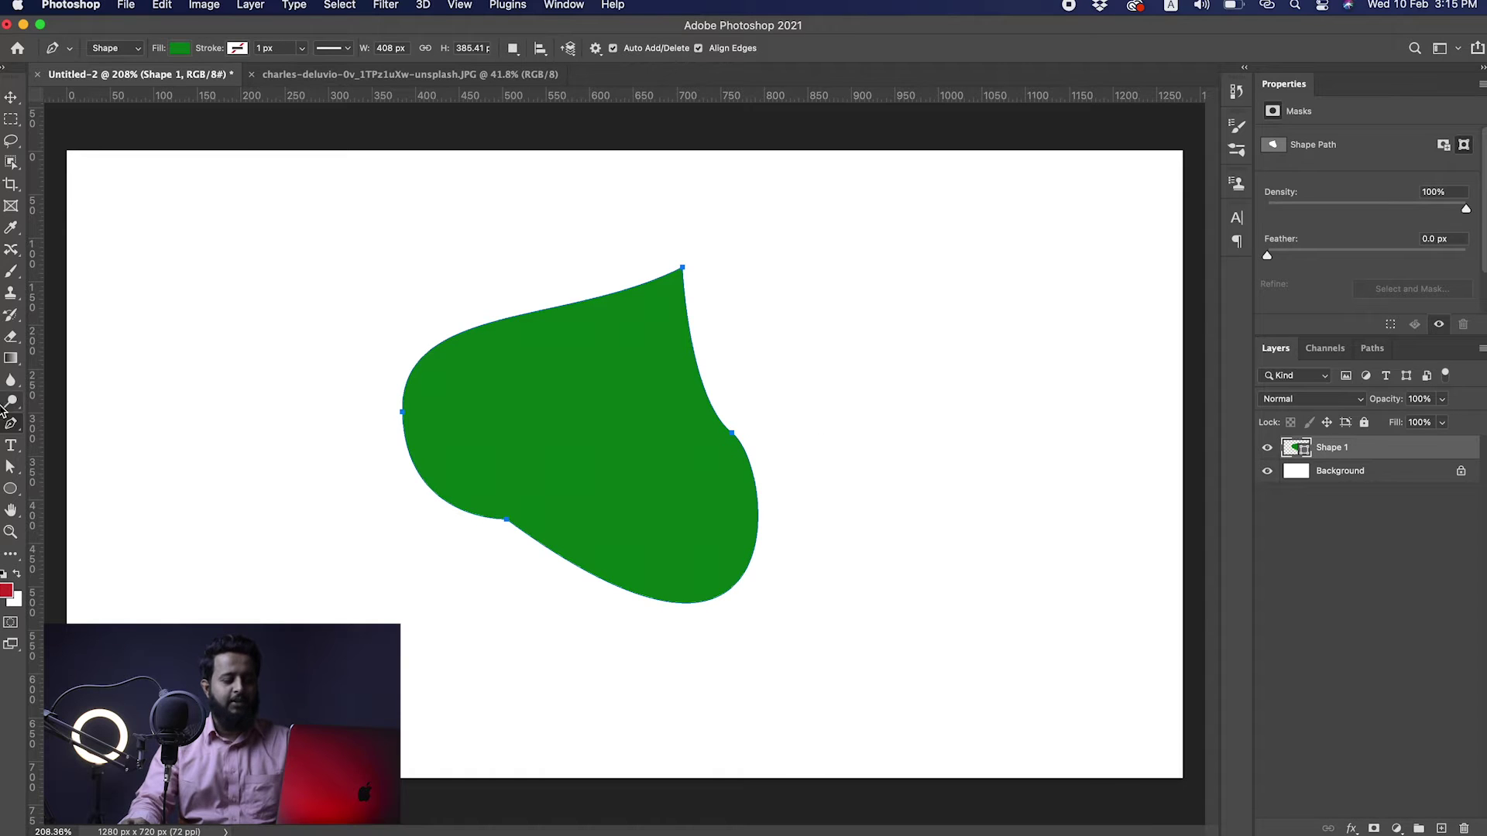
click(10, 467)
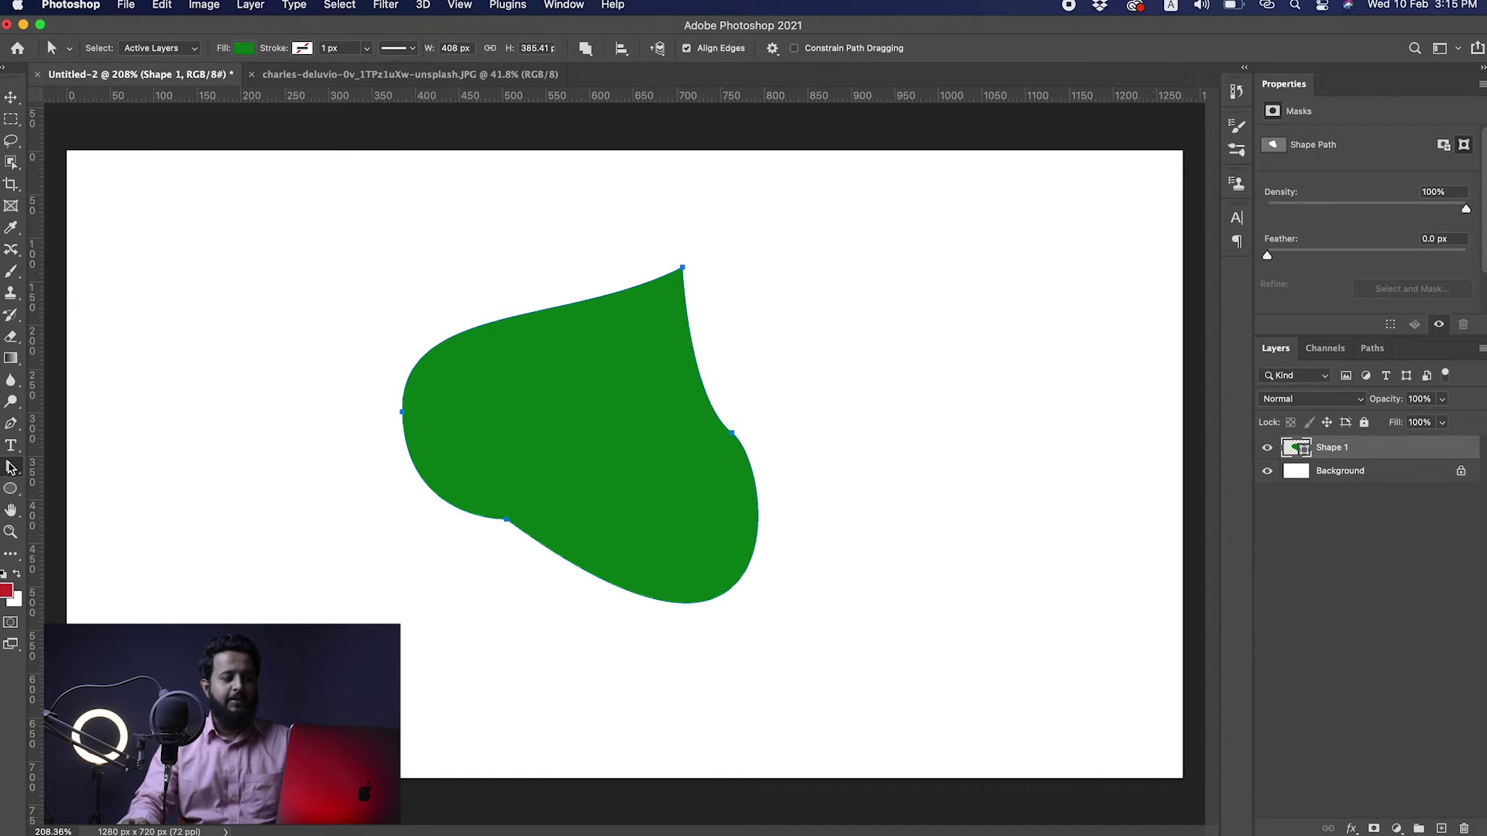
drag(757, 457, 626, 454)
drag(624, 345, 608, 250)
scroll(762, 428, down, 3)
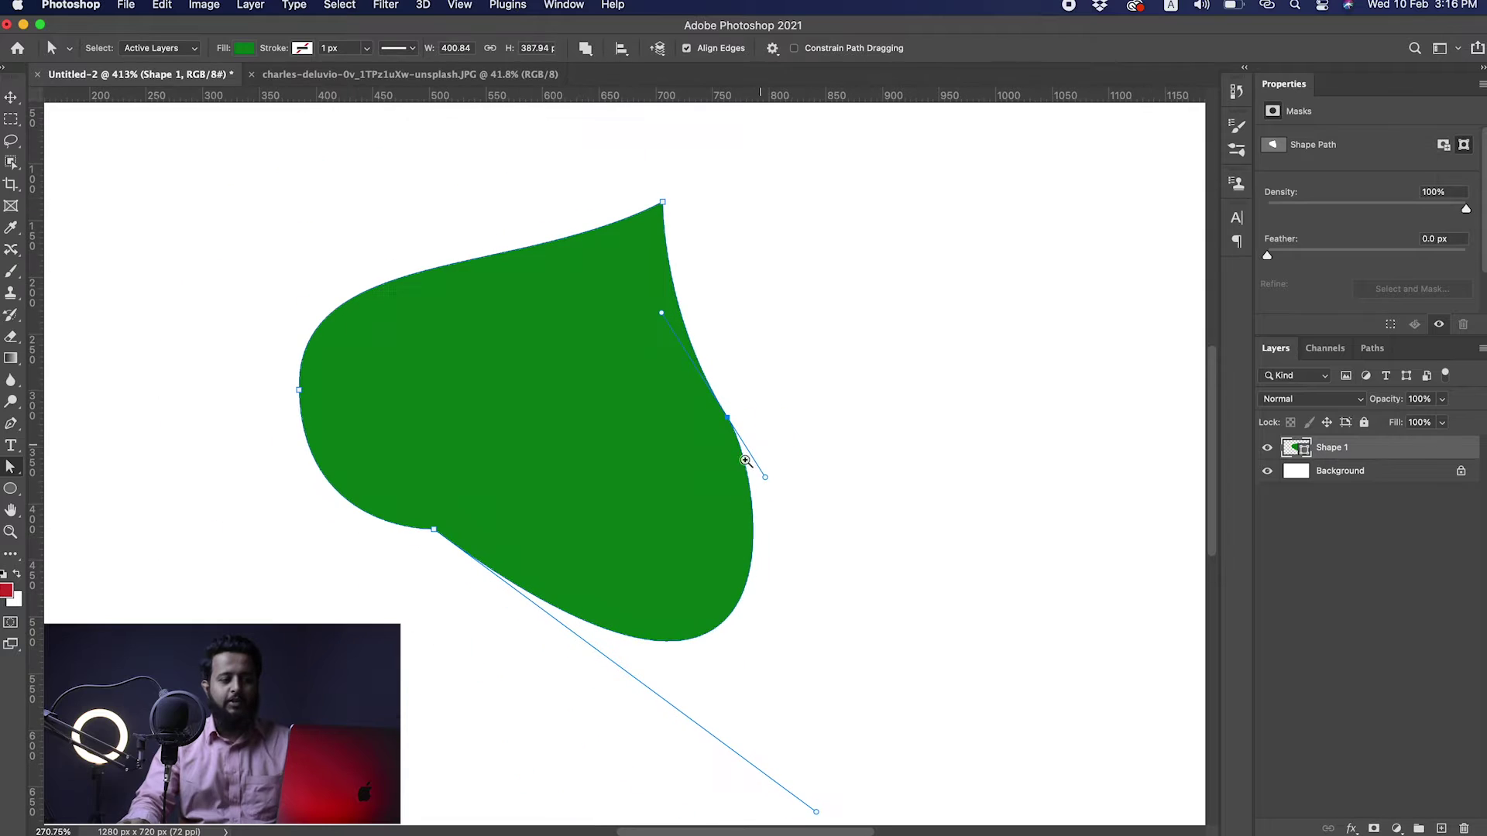
drag(769, 477, 829, 531)
Step: Reshape the bottom curve by shortening its long handle, and bulge the upper-left curve by pulling the top corner's handle upward
drag(329, 579, 443, 581)
drag(747, 598, 595, 602)
drag(829, 728, 716, 650)
drag(714, 442, 736, 298)
click(661, 249)
drag(533, 314, 495, 221)
Step: Move the green shape right to about the middle of the canvas
key(v)
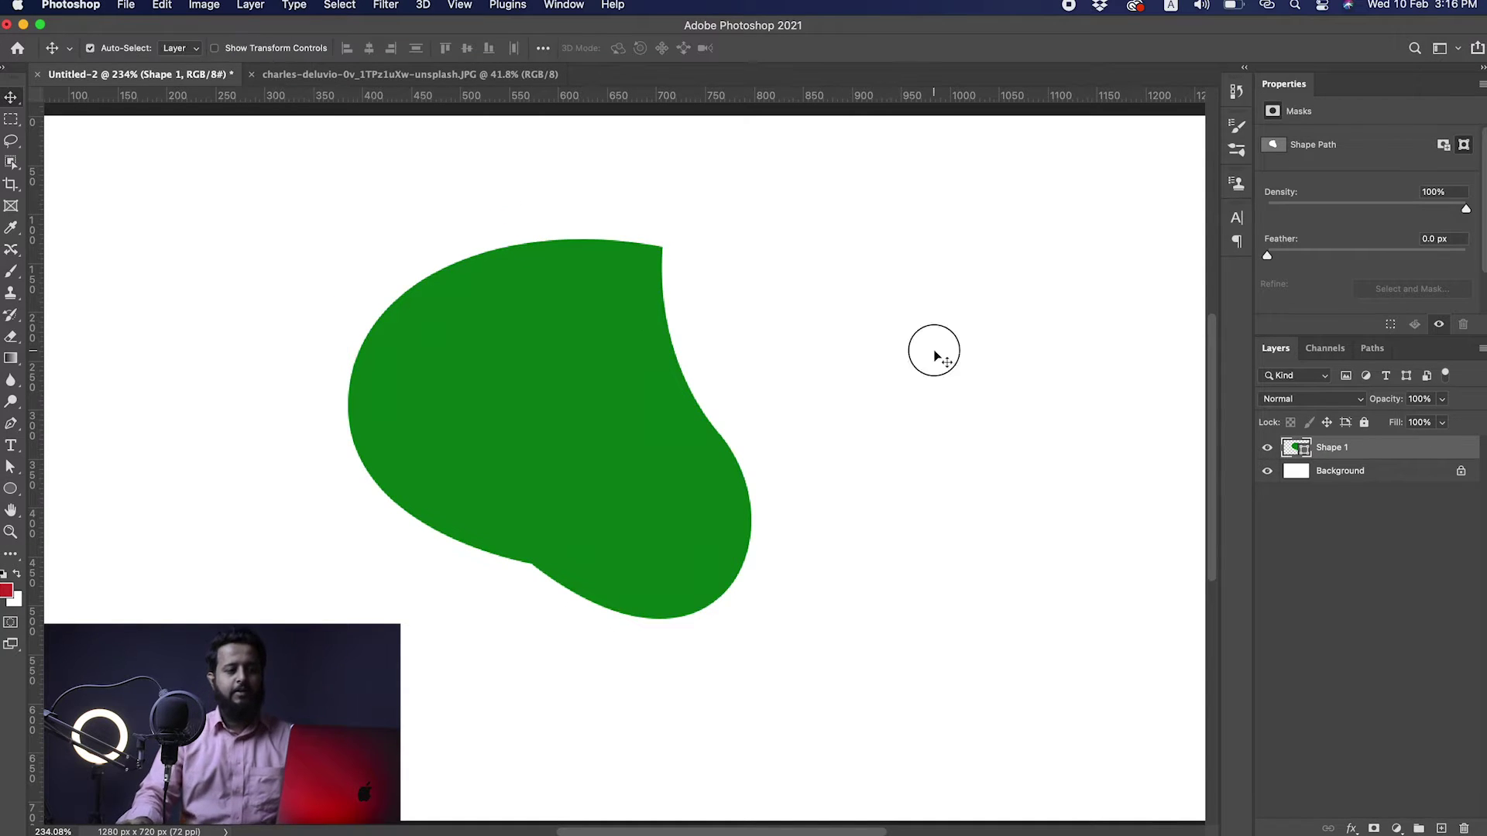
super+click(933, 350)
drag(870, 422, 646, 489)
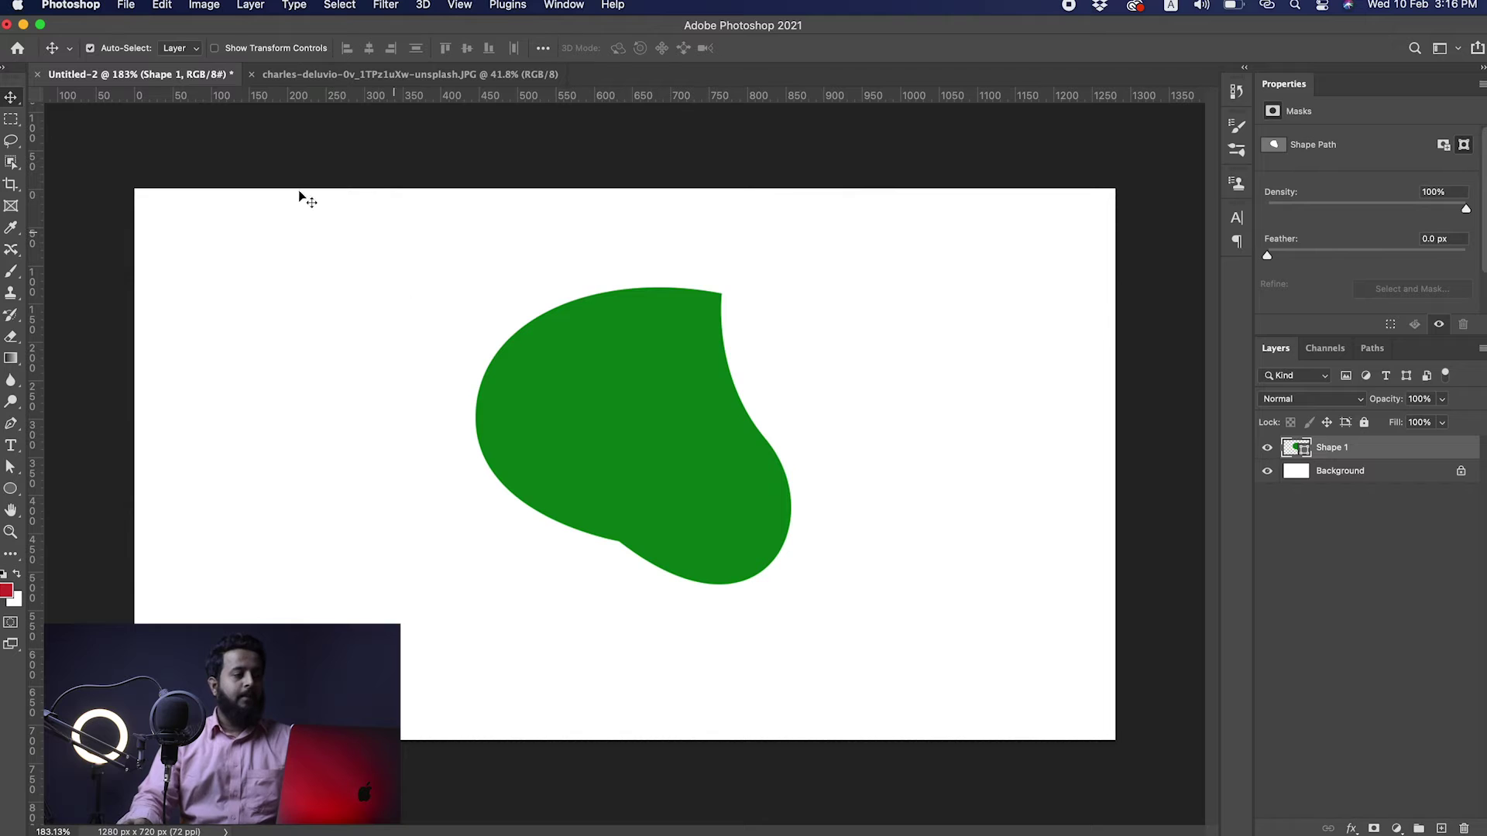
Step: Give the green shape an orange stroke from the recently used colours, 10 px wide, and inspect its edge up close
click(11, 424)
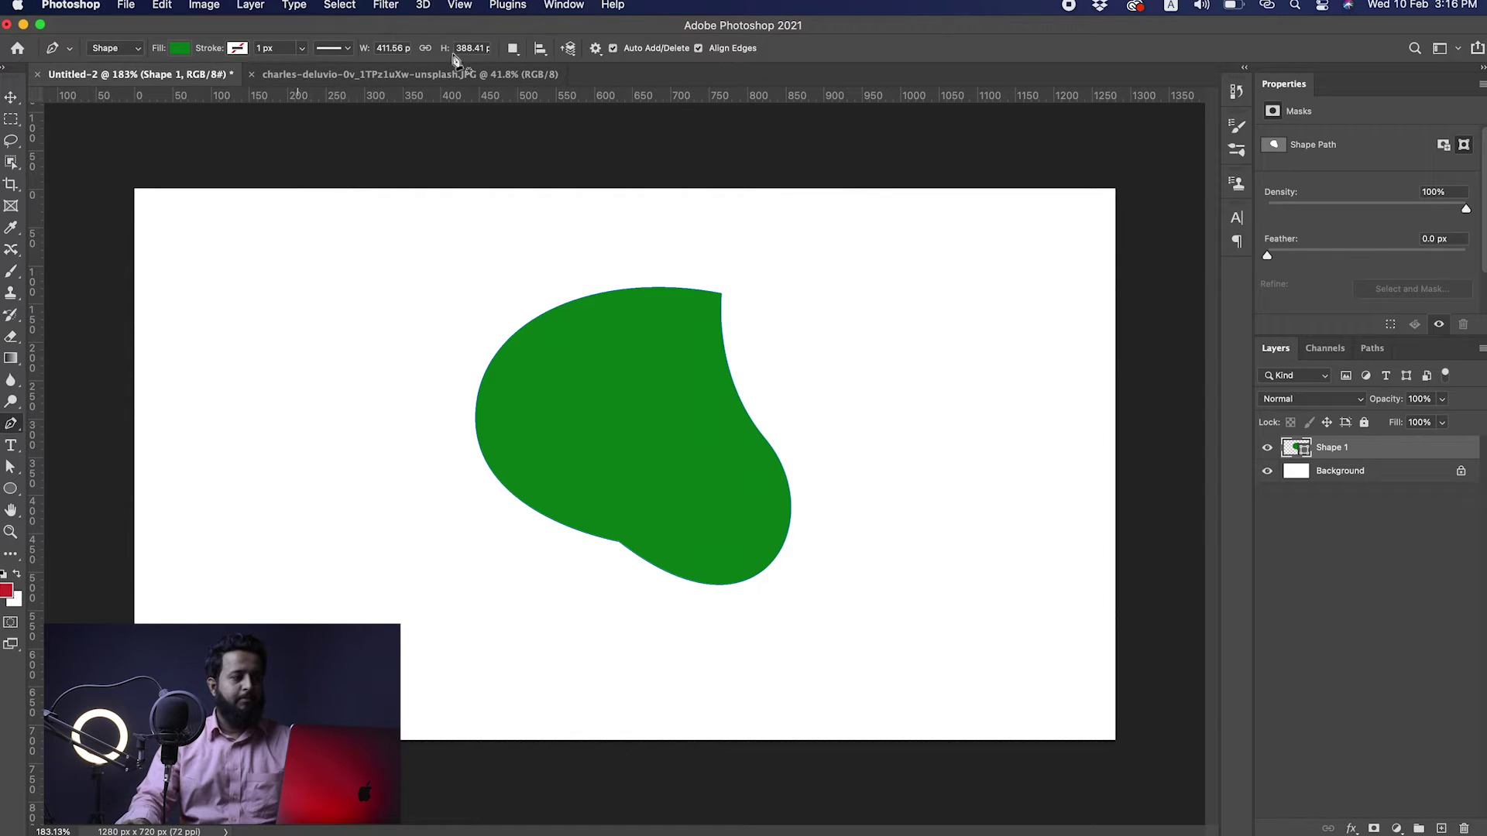
click(237, 51)
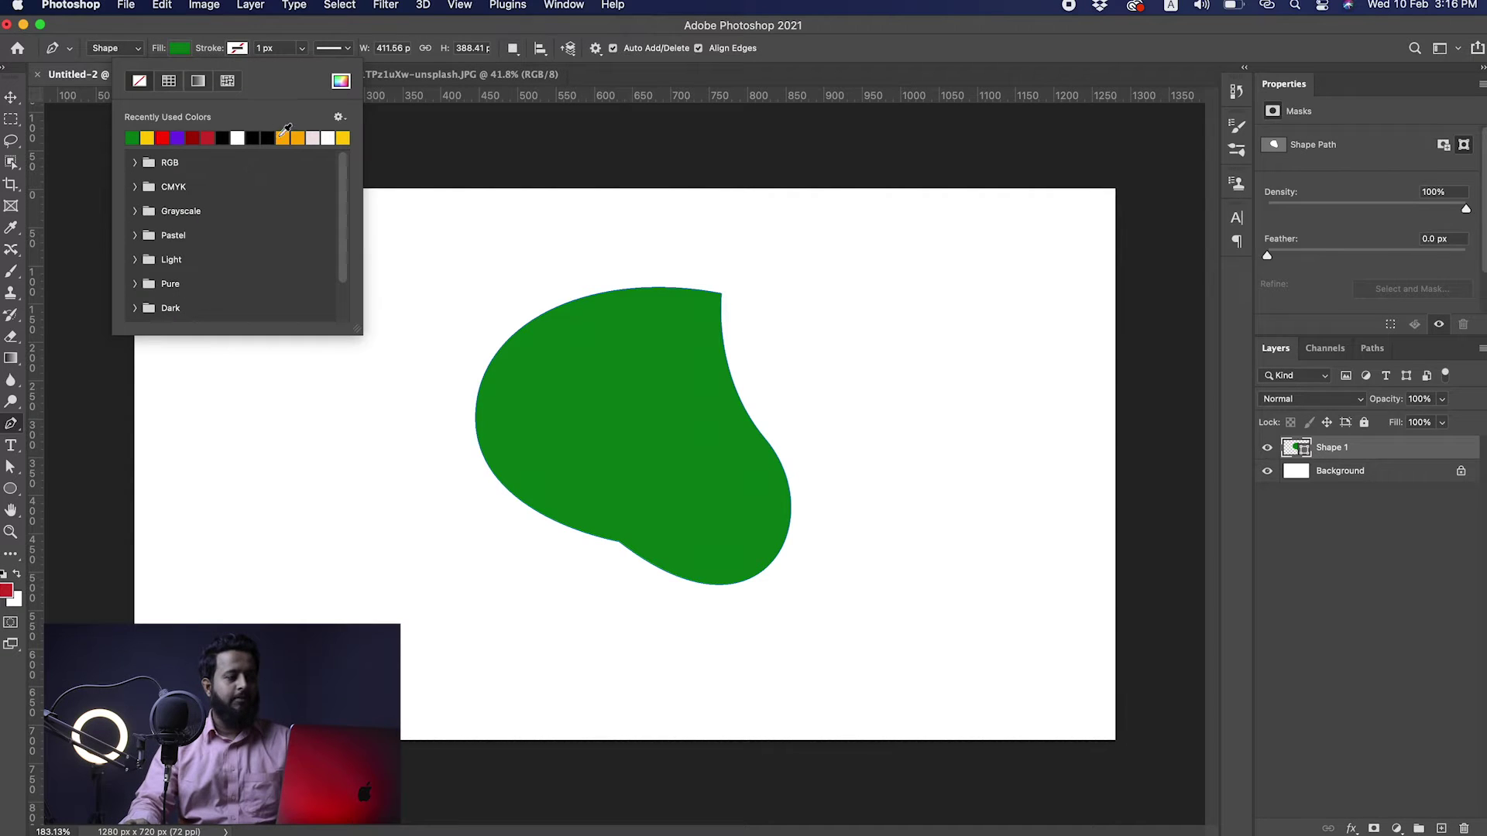
click(291, 137)
click(273, 49)
click(273, 50)
text(10)
key(Return)
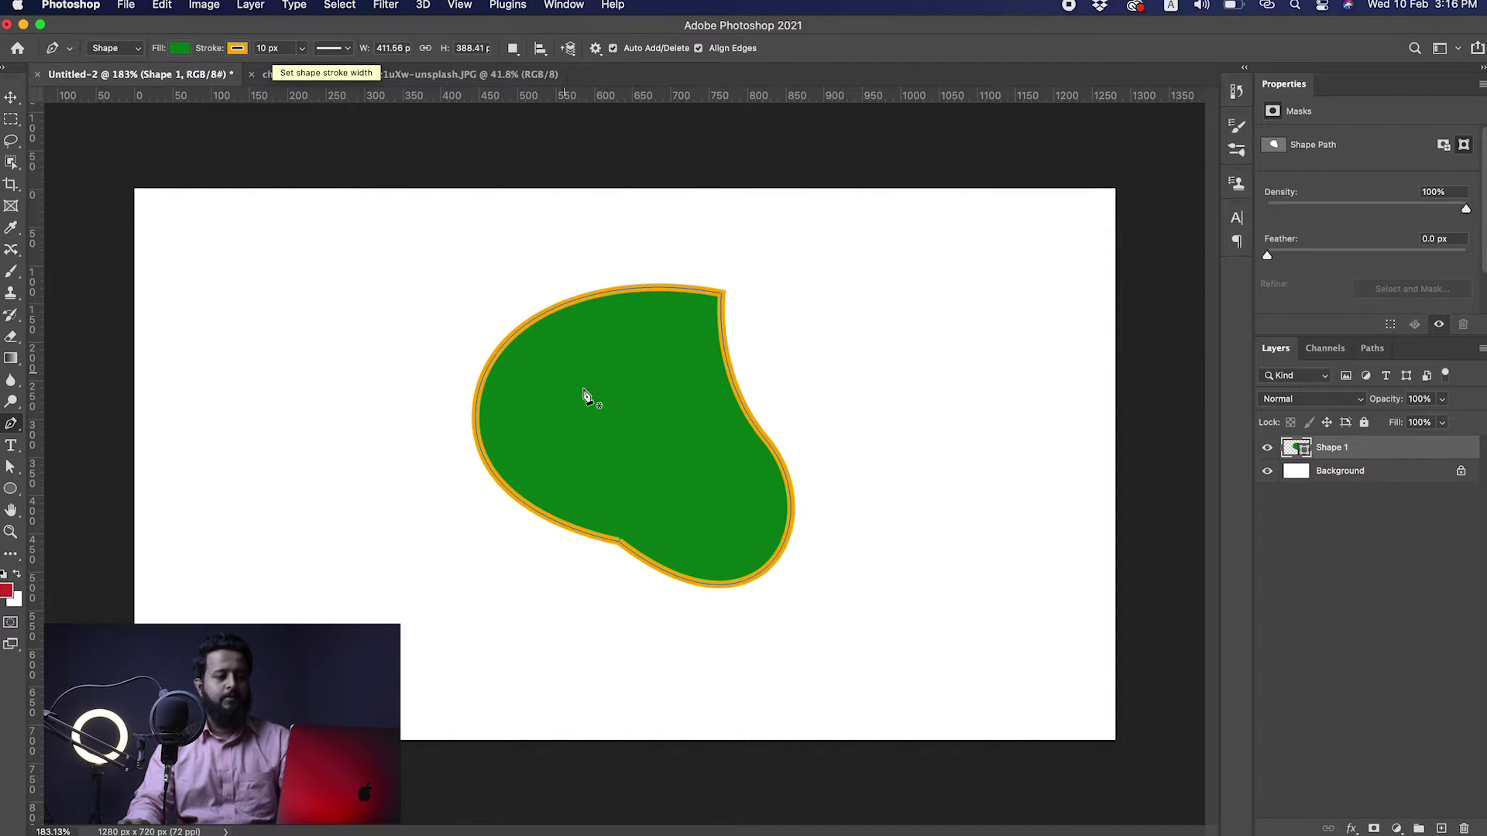
super+click(701, 270)
drag(701, 270, 717, 271)
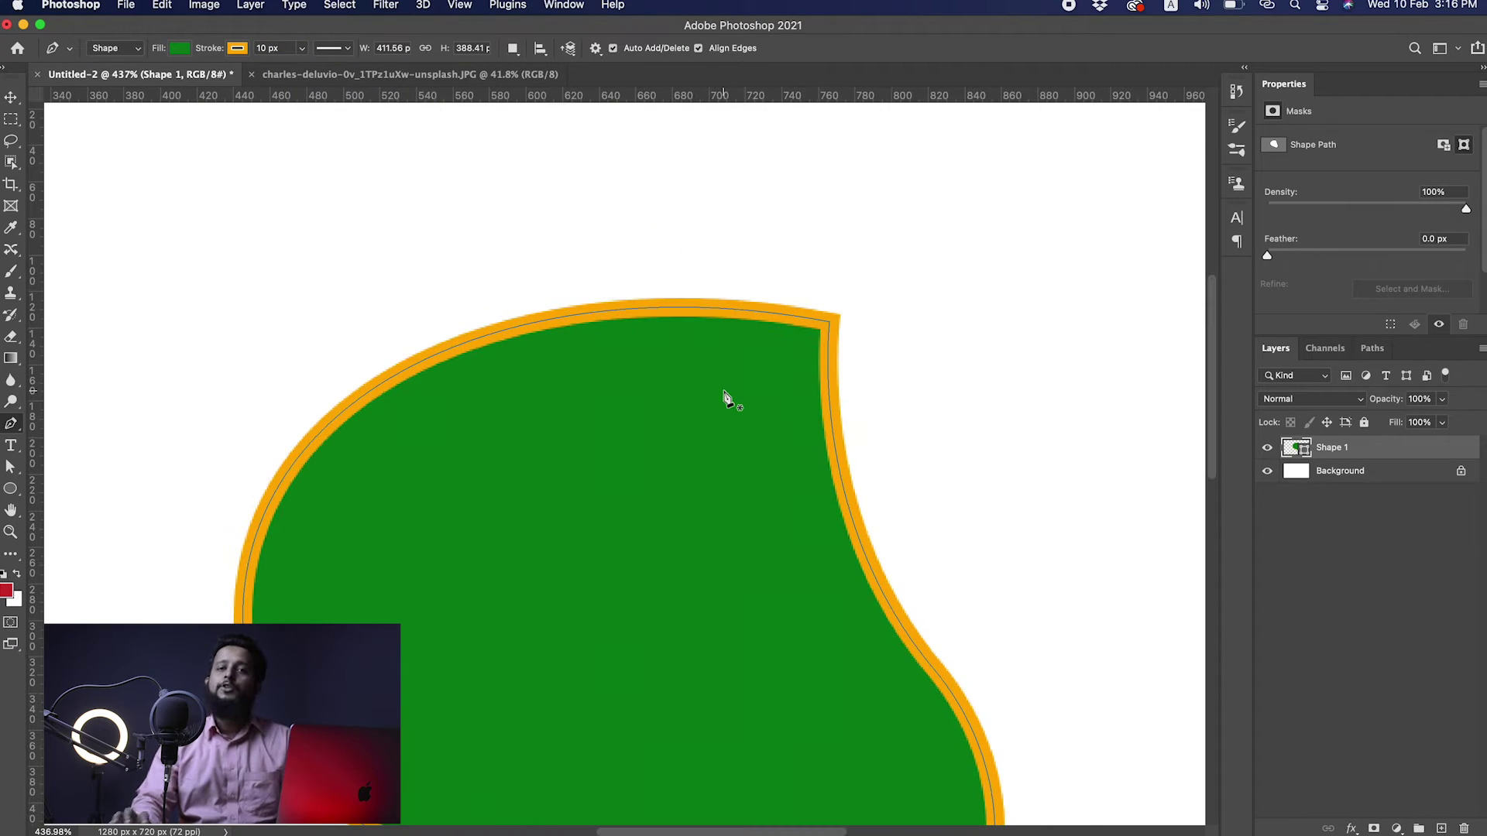
drag(721, 396, 525, 338)
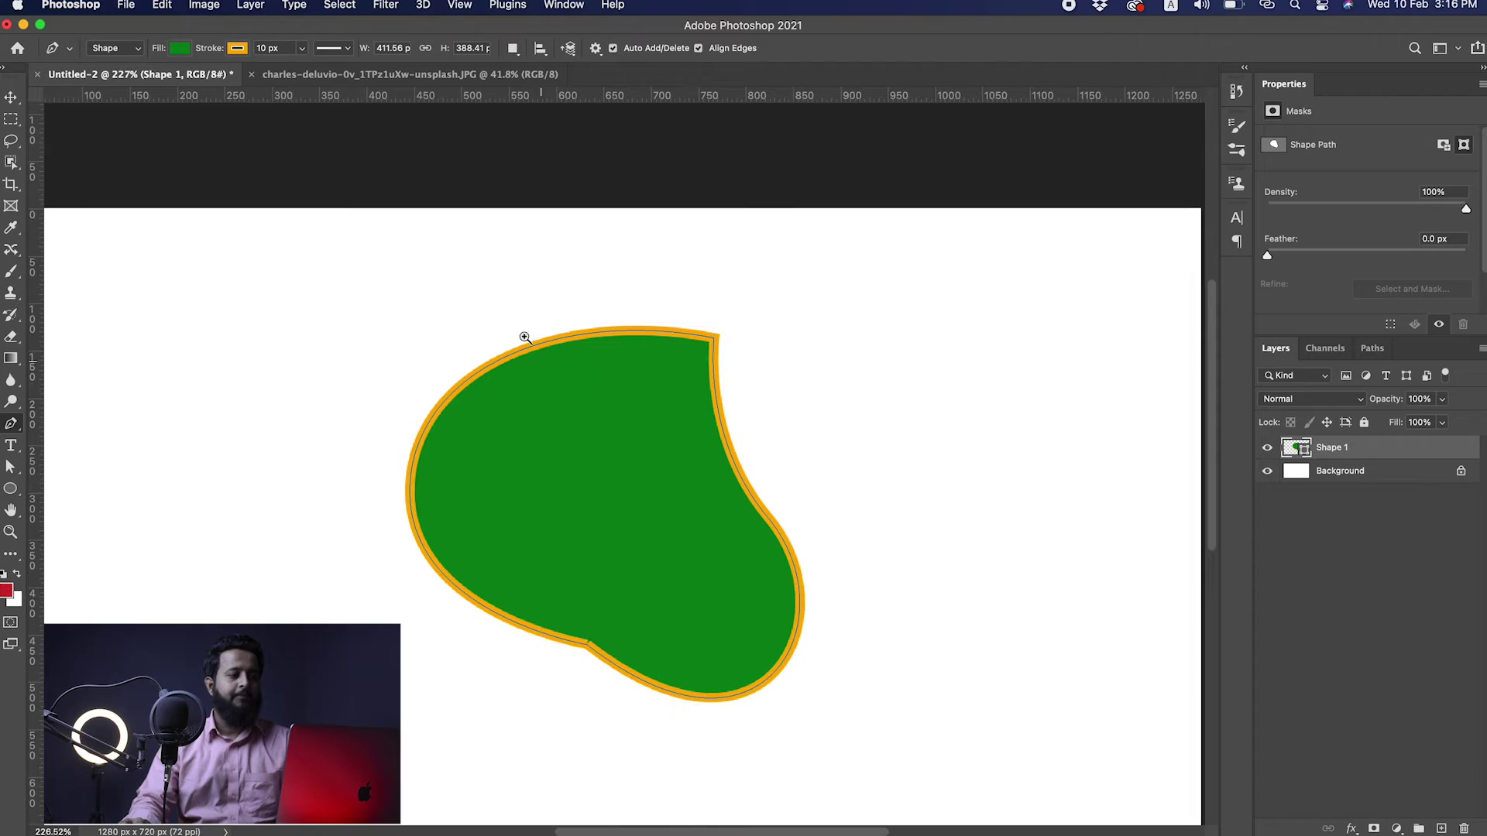
Step: Try the dashed and dotted stroke styles on the shape, and set the stroke back to solid
click(346, 51)
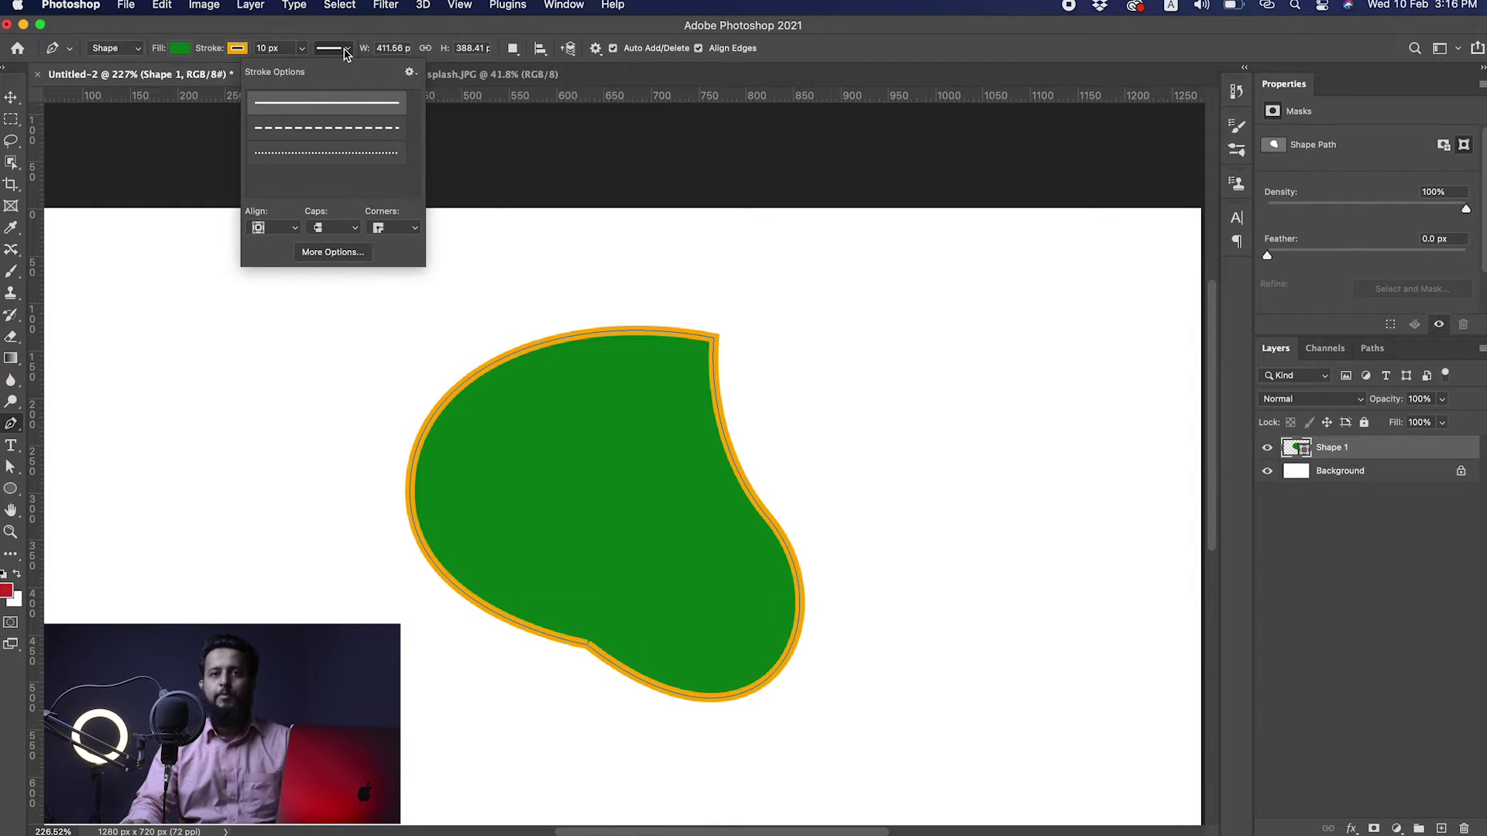
click(284, 129)
click(312, 161)
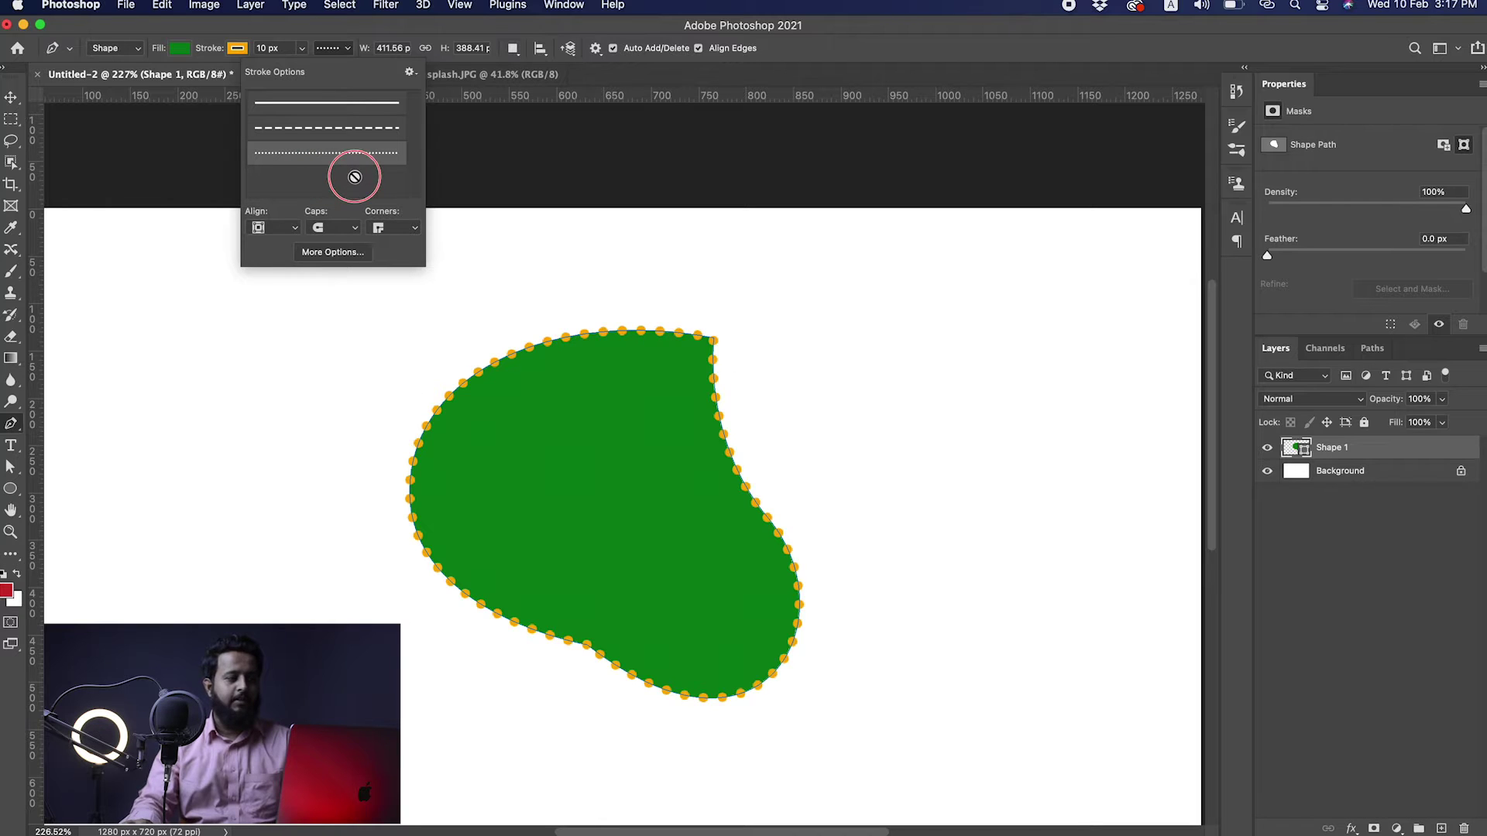
click(334, 109)
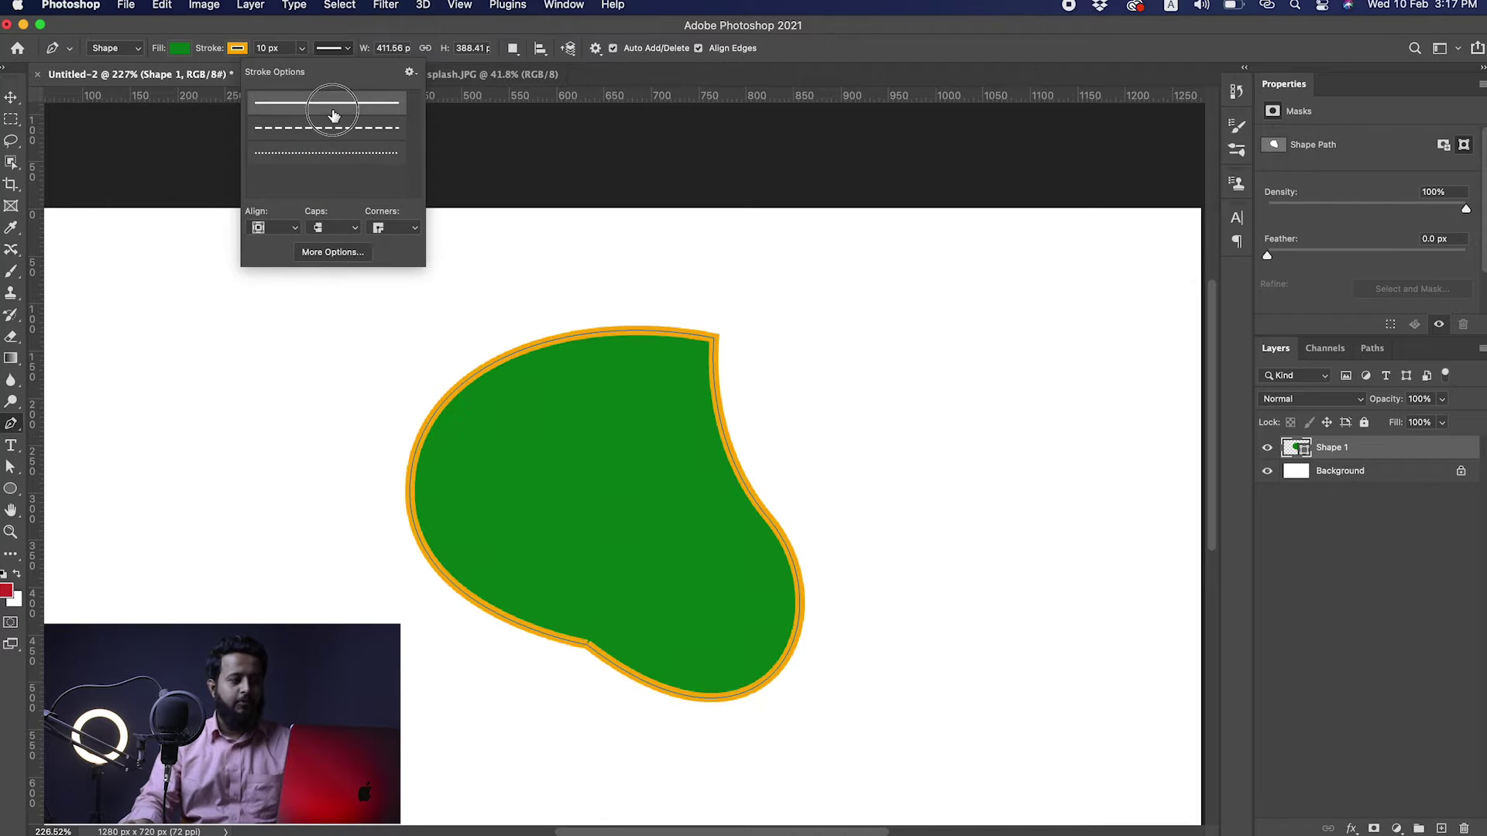
Step: Try inside alignment for the shape's stroke, and set the alignment back to centre
click(286, 230)
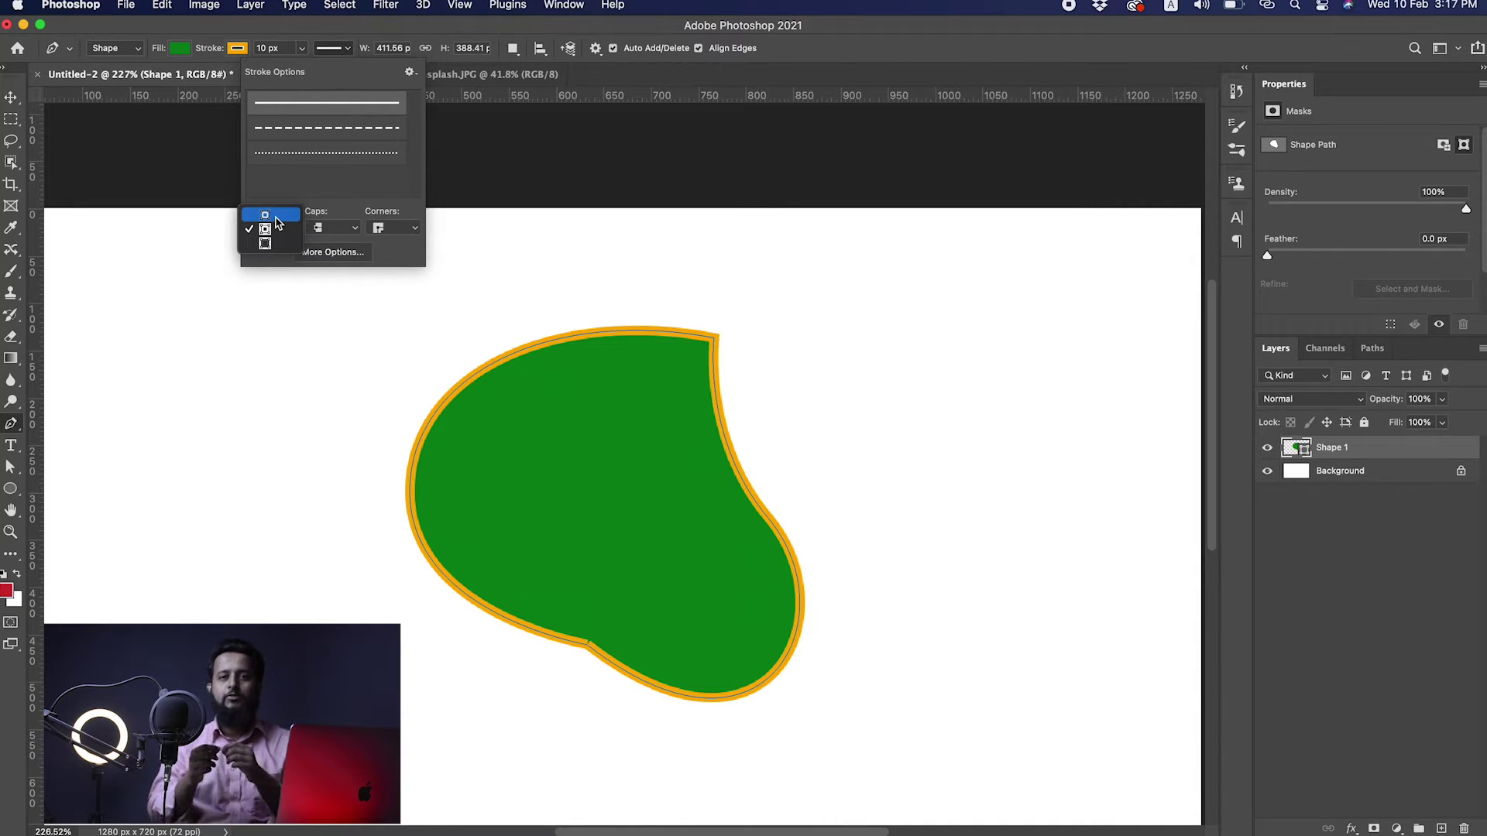
click(277, 217)
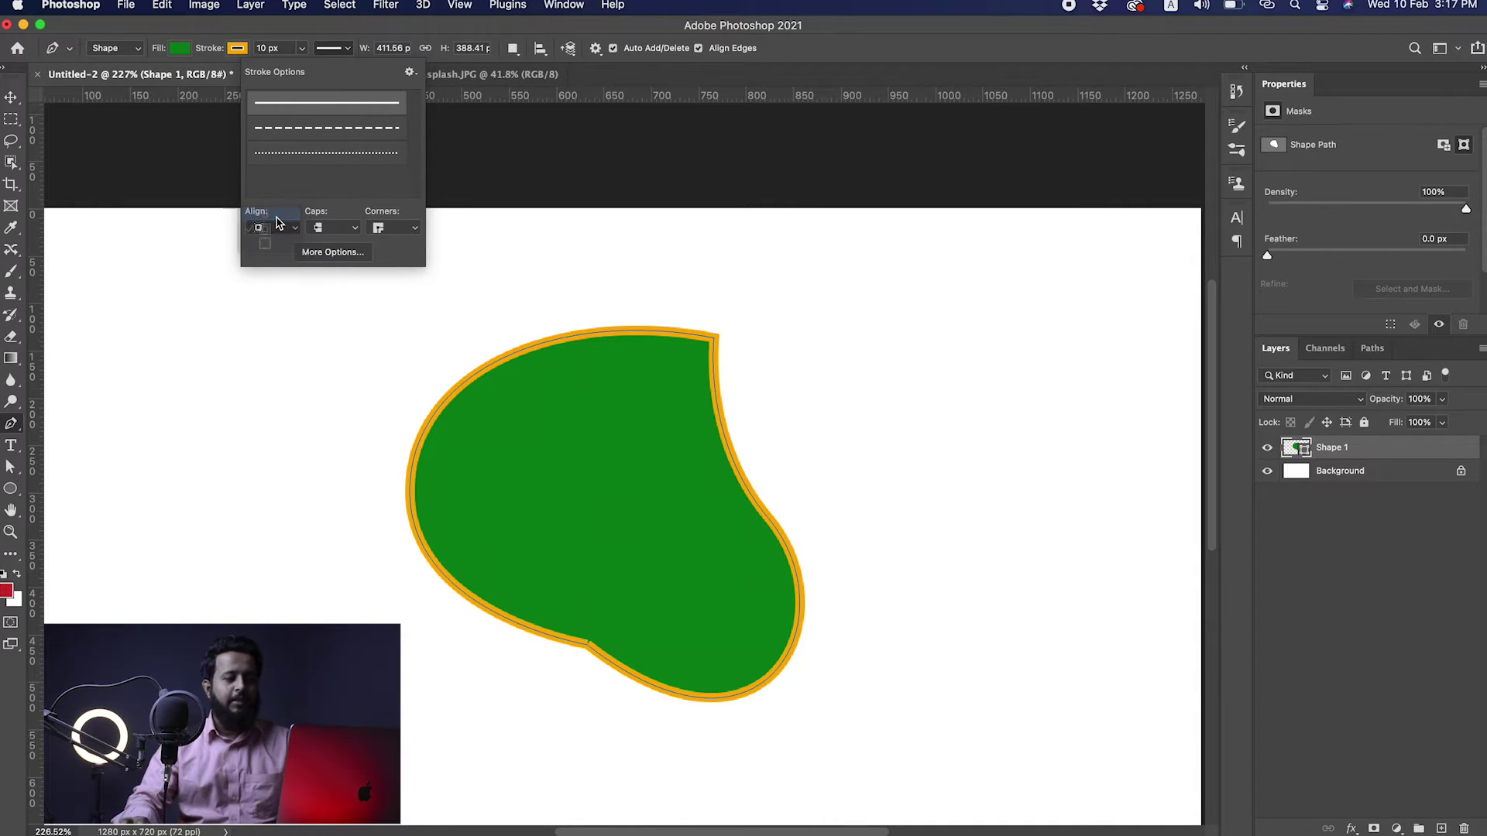
mouse_move(710, 313)
mouse_down()
mouse_move(763, 318)
mouse_move(681, 349)
mouse_up()
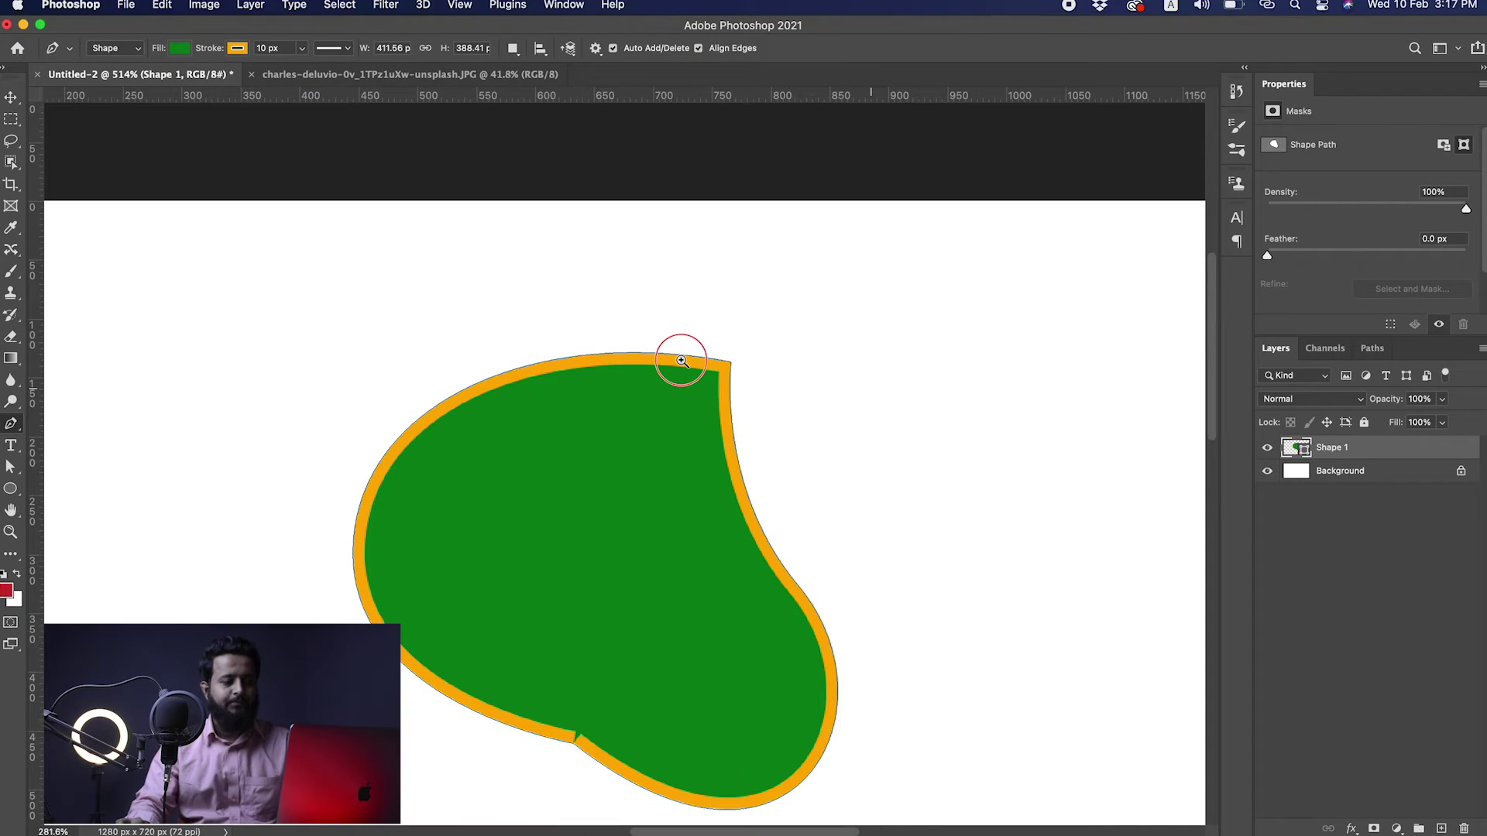
click(238, 49)
click(336, 49)
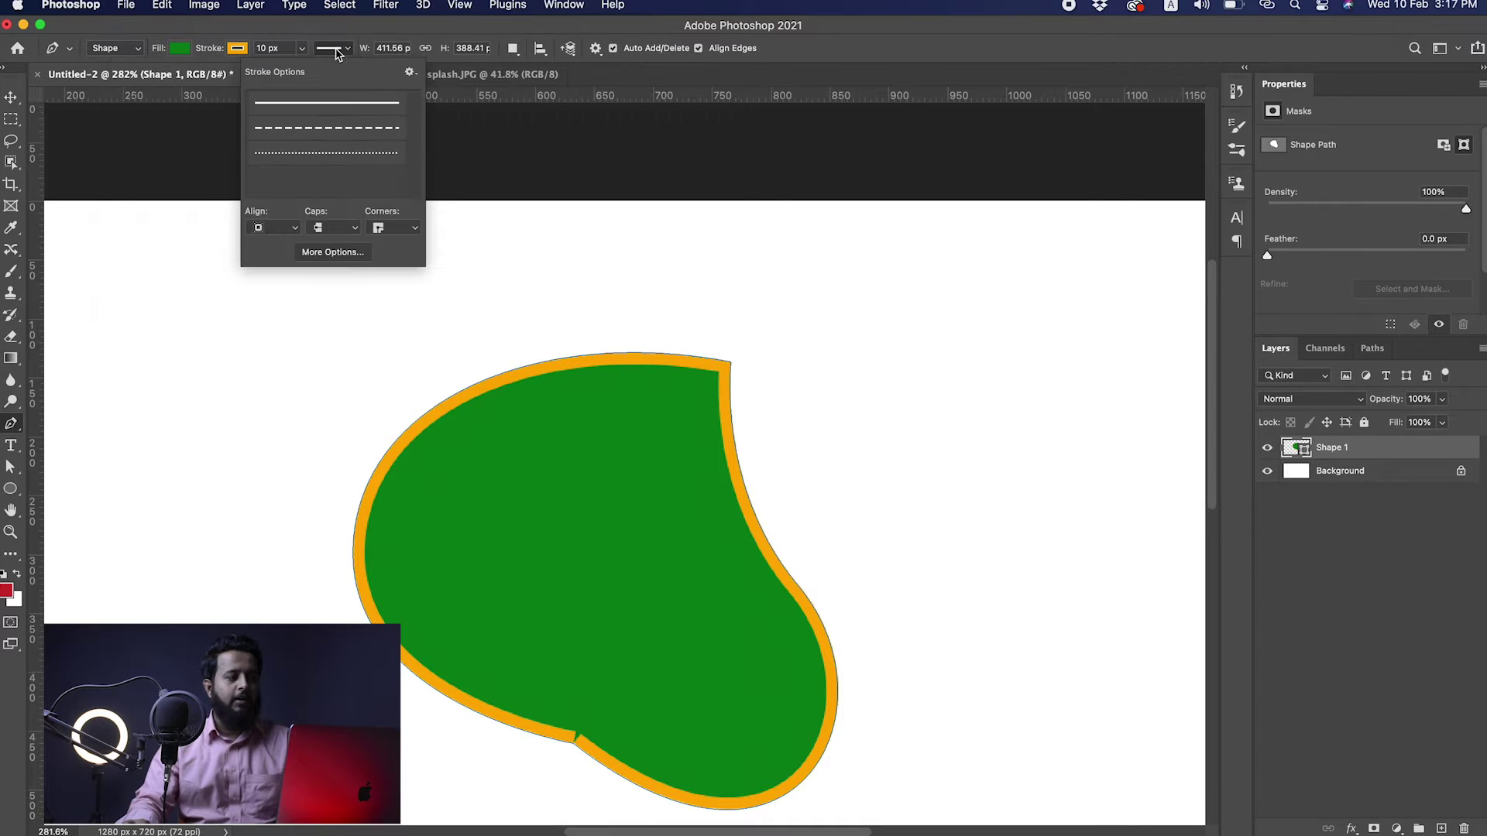
click(282, 227)
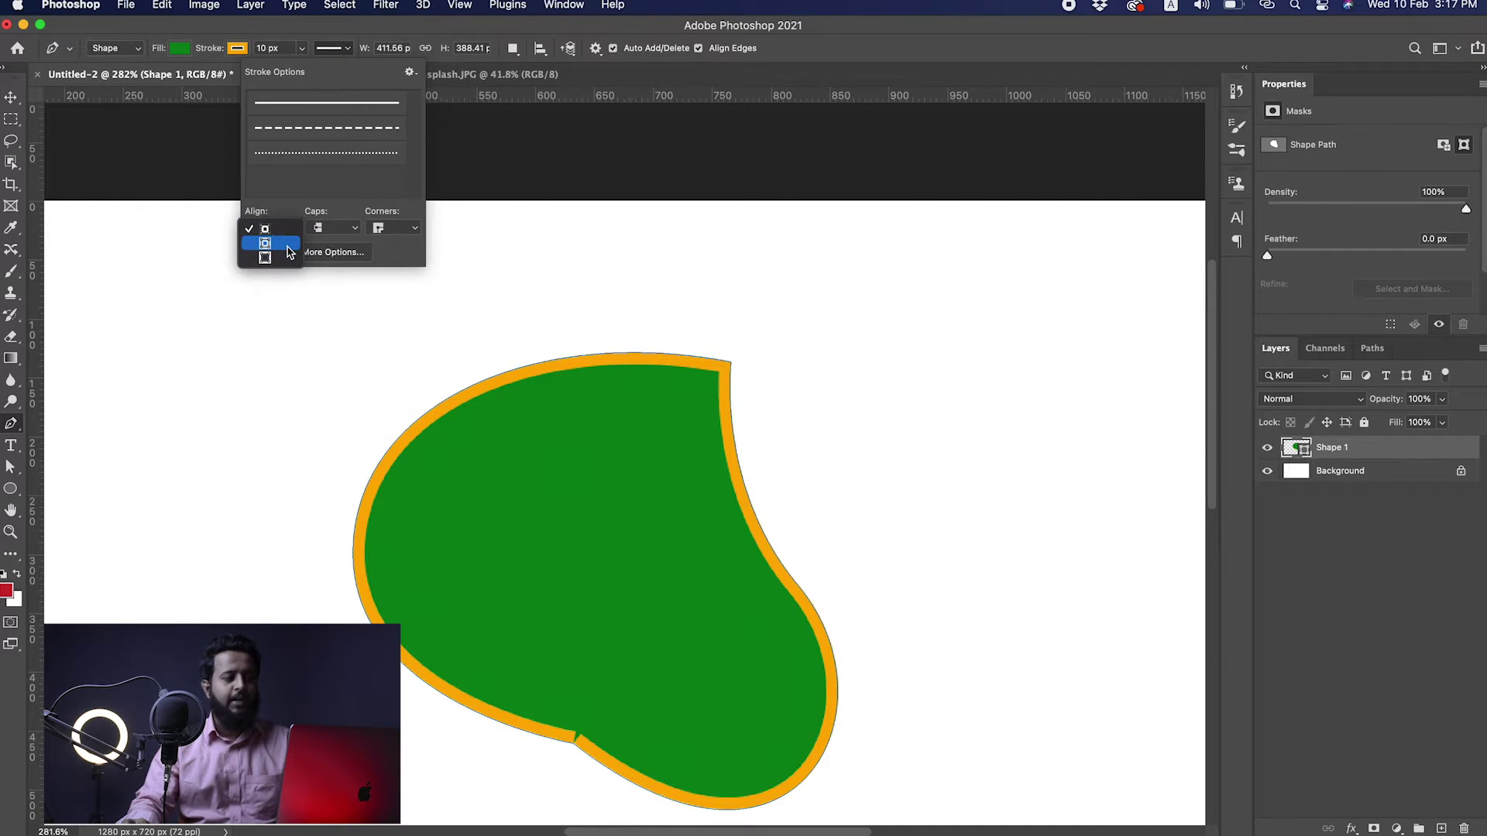
click(287, 246)
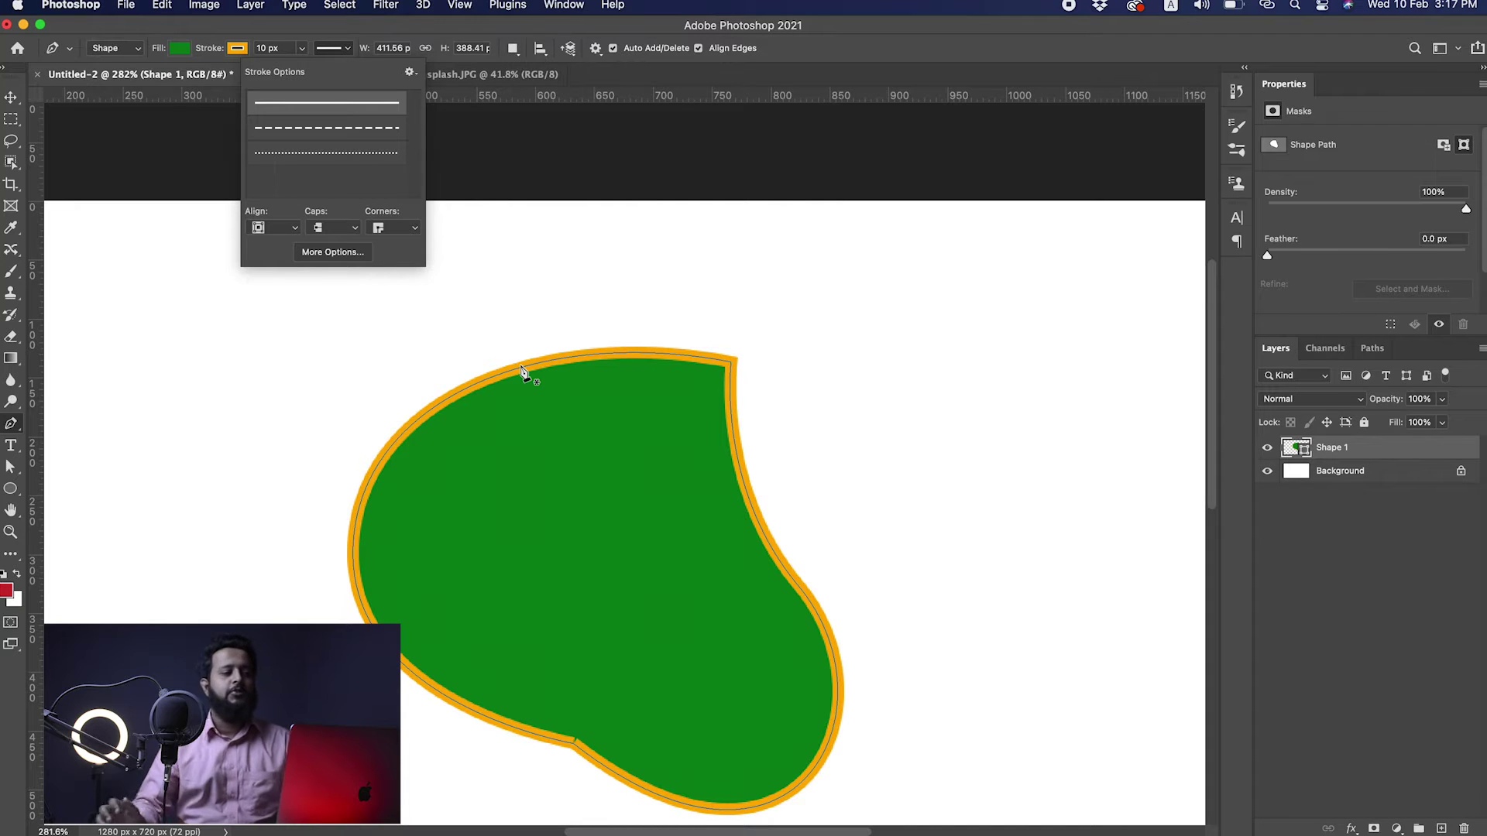
Step: Try outside alignment for the green shape's stroke
click(287, 228)
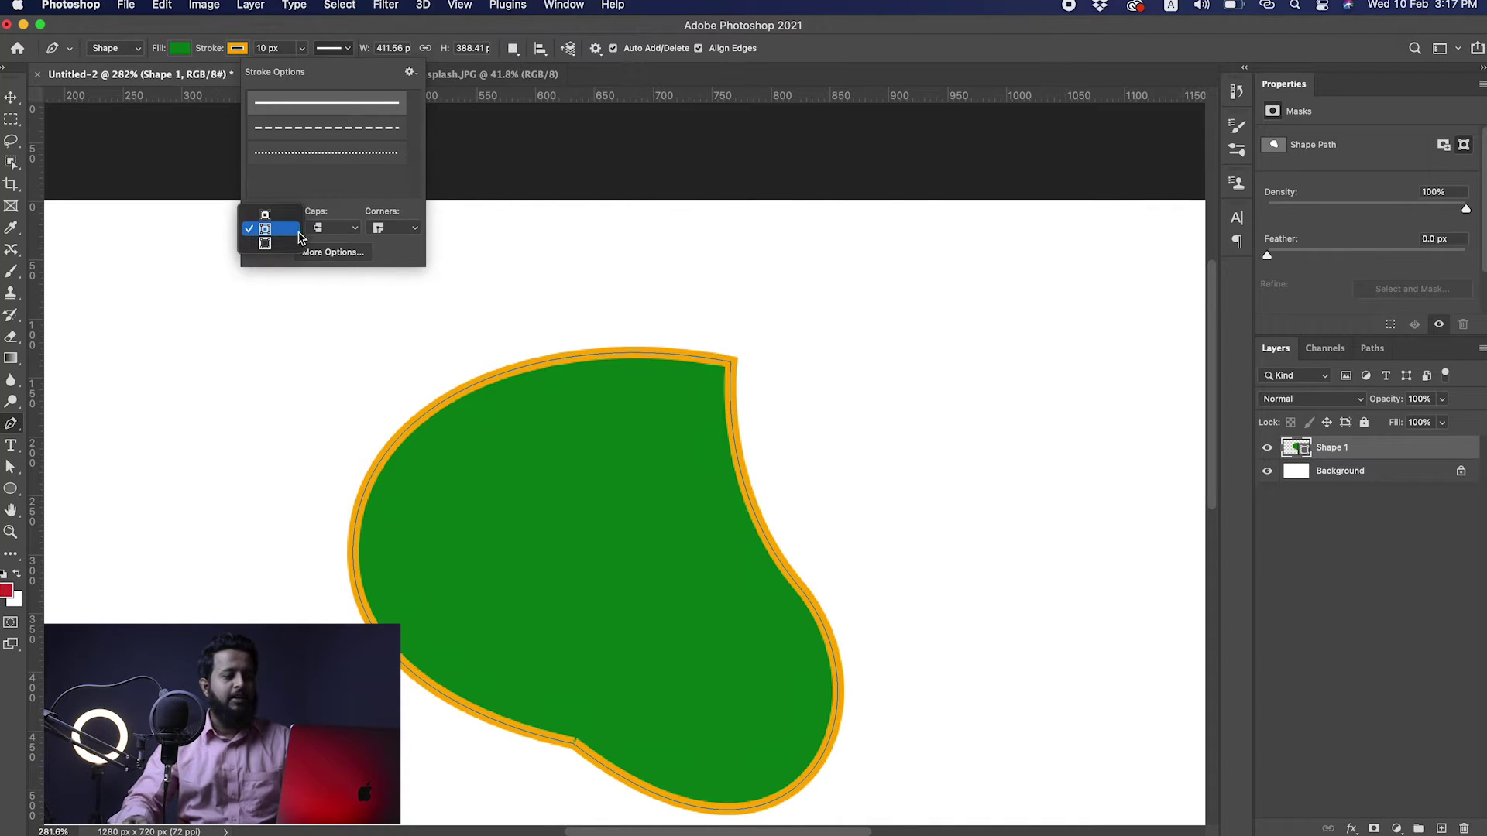
click(281, 246)
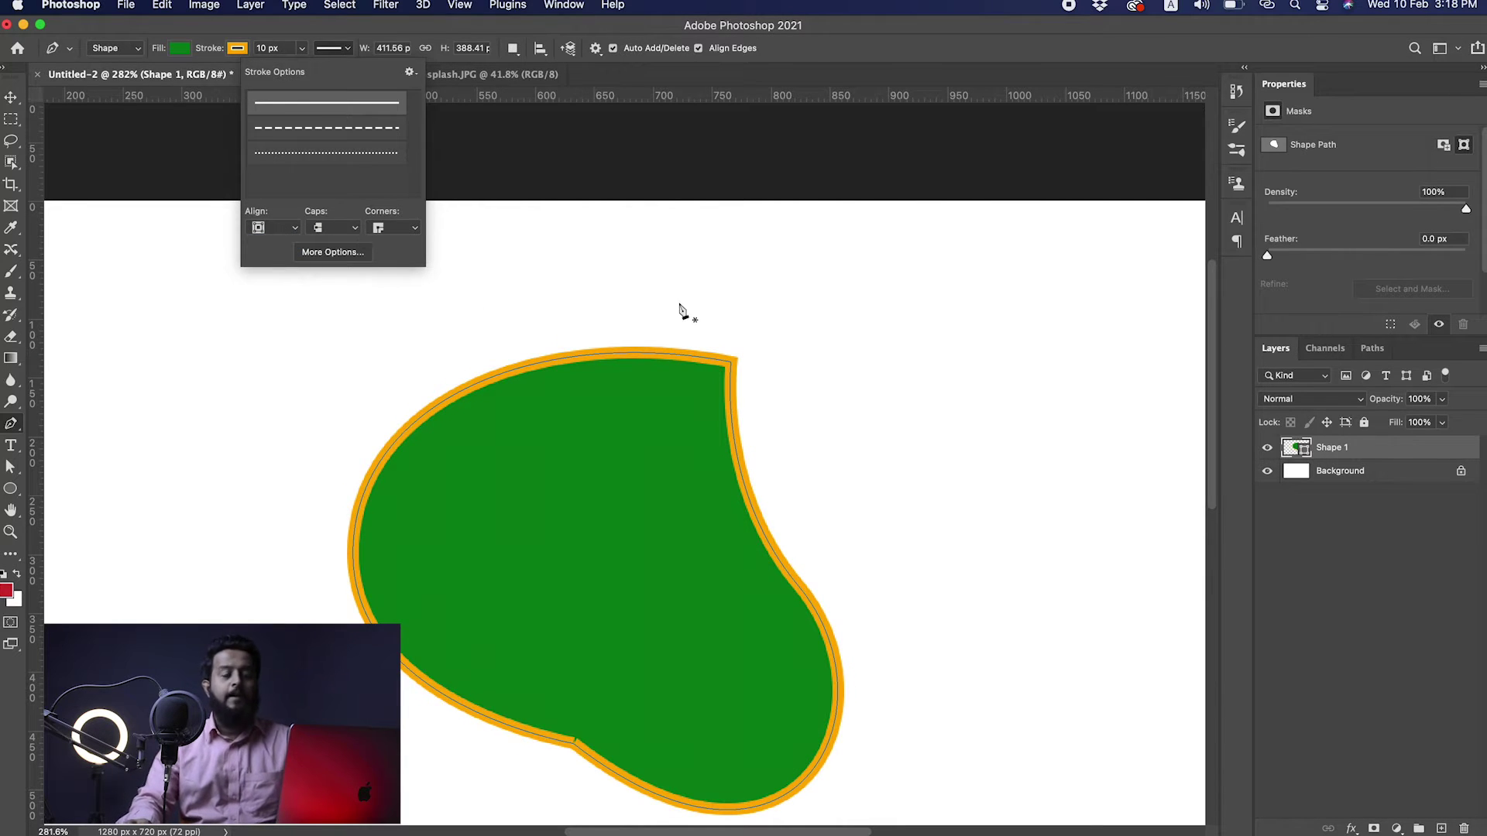
Step: Draw a straight, nearly horizontal line about 361 px wide above the green shape with the Pen tool, and inspect it up close
click(674, 280)
click(673, 279)
click(1099, 263)
drag(1049, 287, 1091, 279)
key(v)
drag(776, 265, 669, 273)
drag(611, 333, 607, 325)
drag(418, 230, 515, 295)
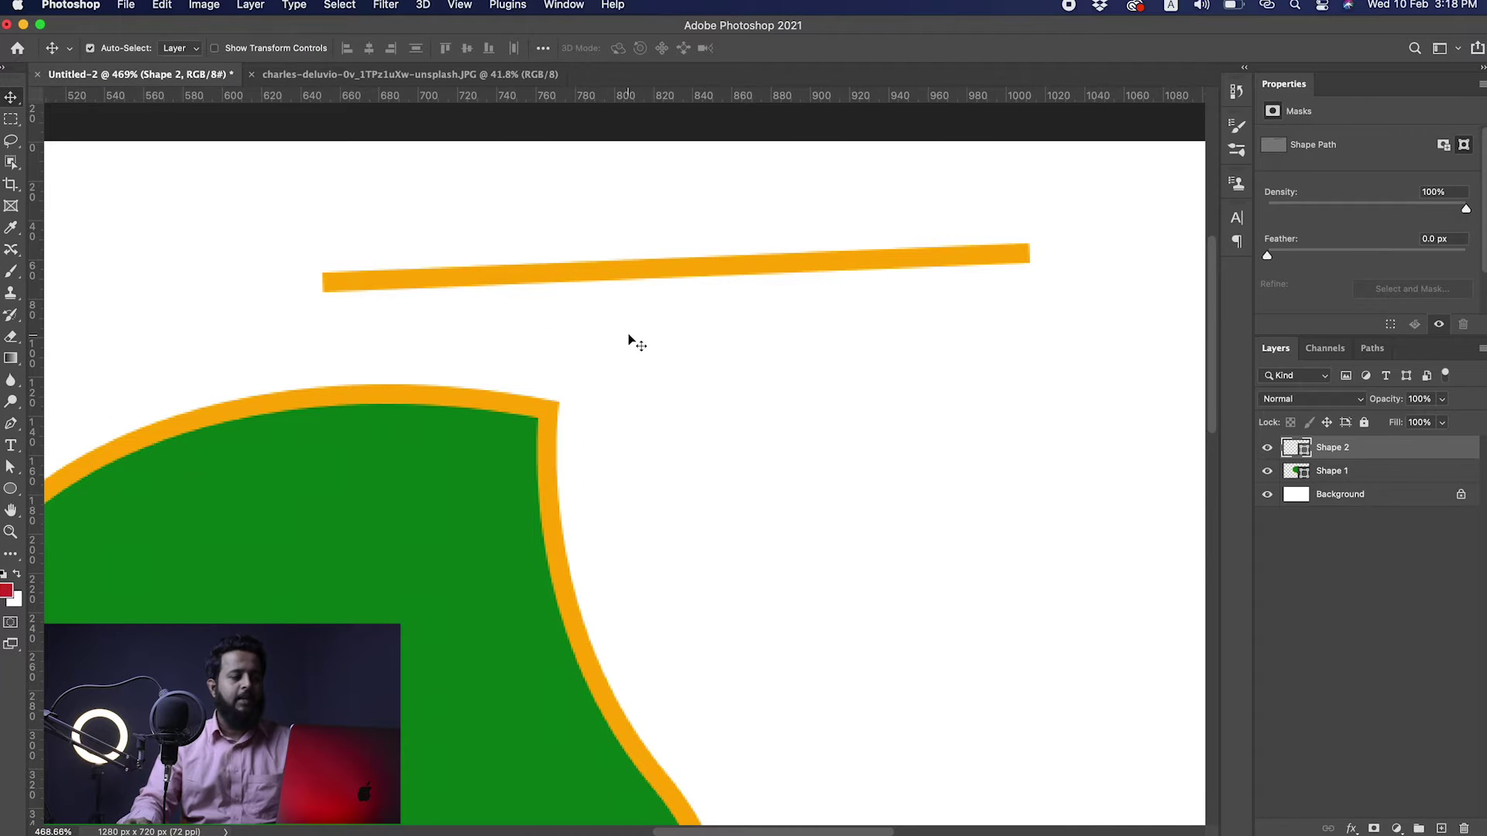
drag(615, 329, 593, 325)
Step: Give the straight line's stroke round caps
key(p)
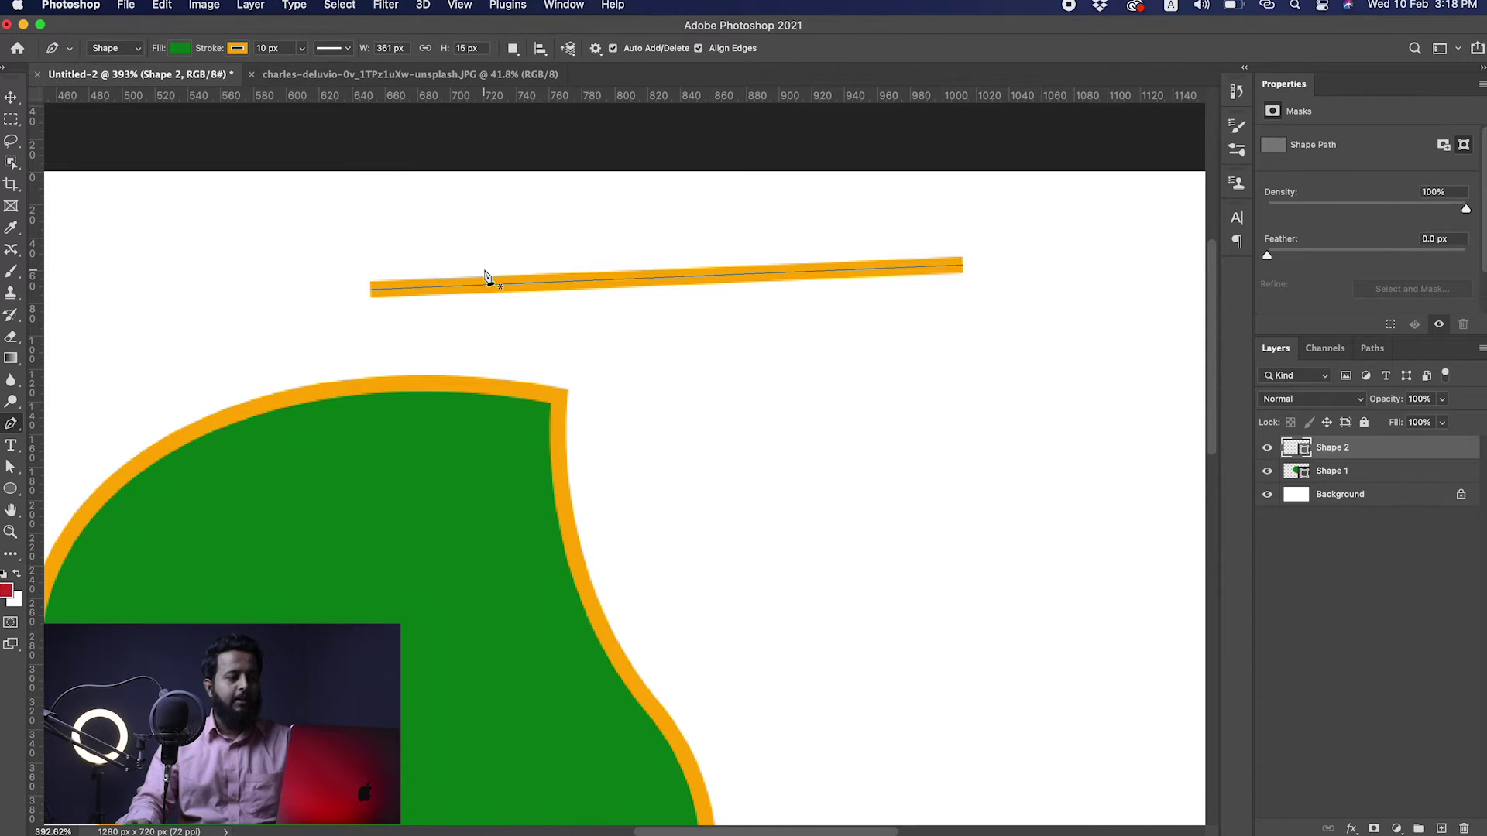
click(328, 48)
click(331, 233)
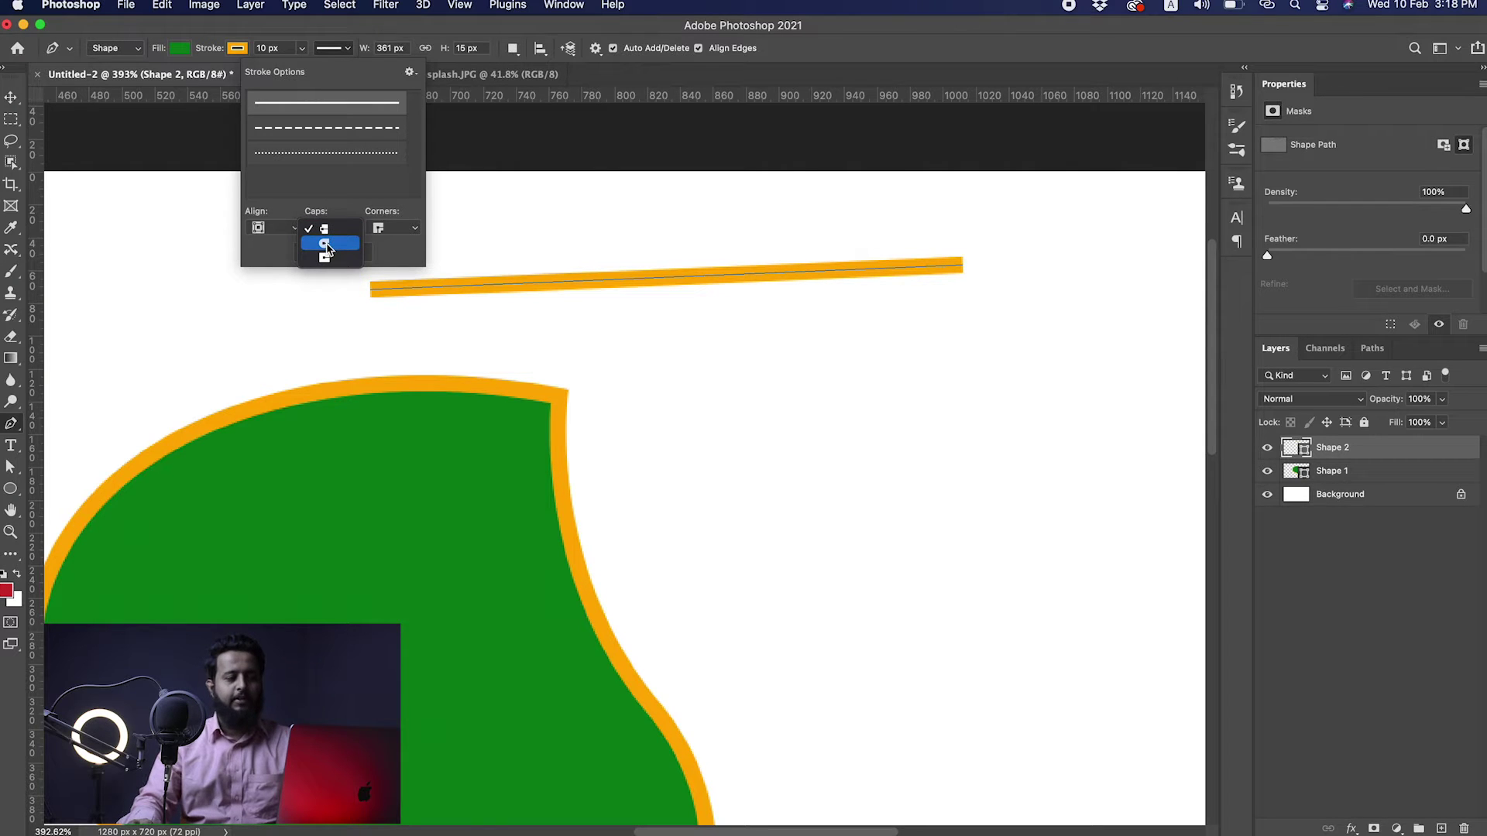
click(326, 245)
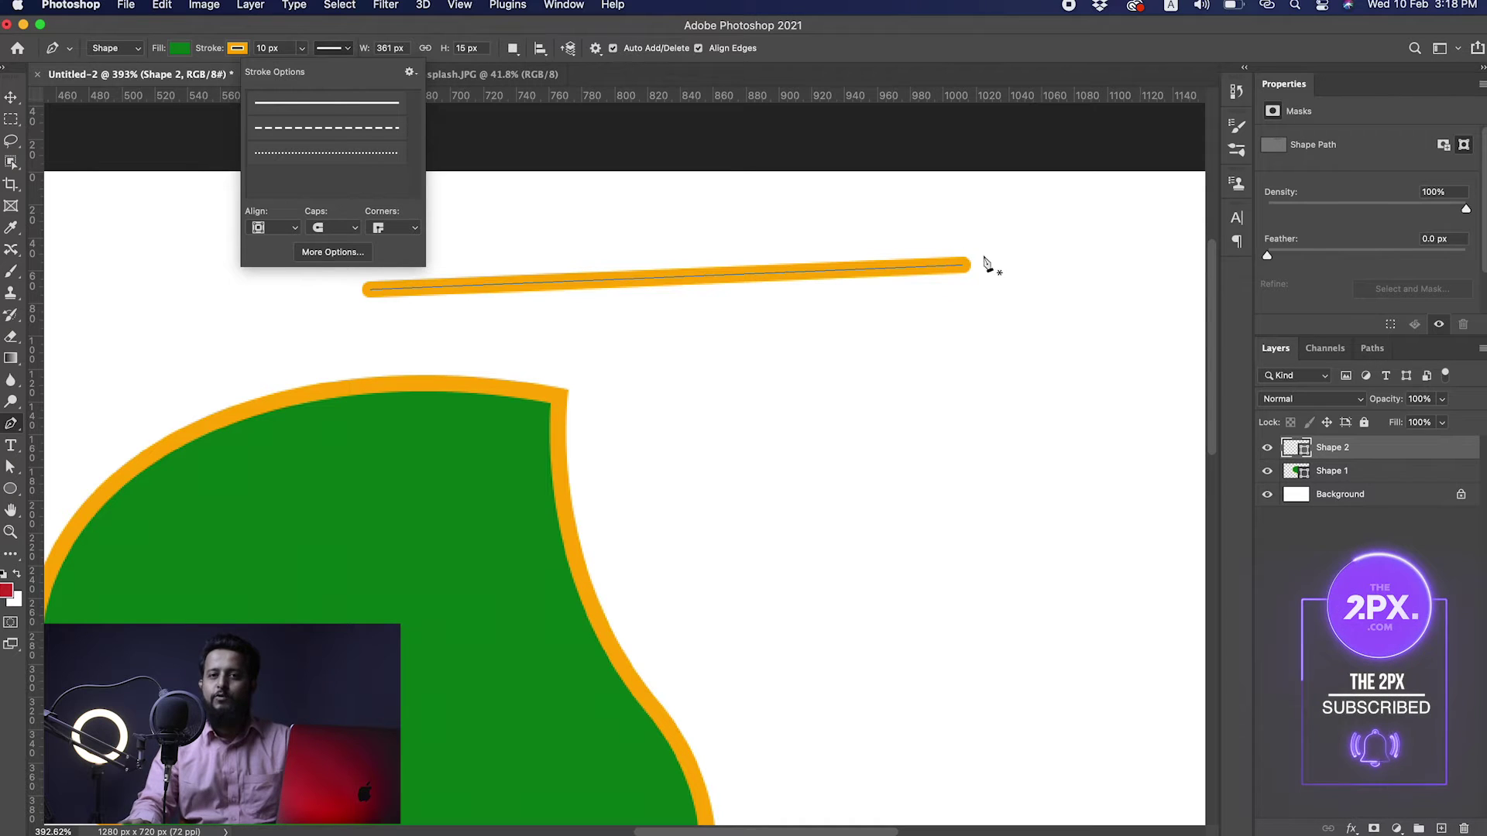
click(324, 229)
click(685, 343)
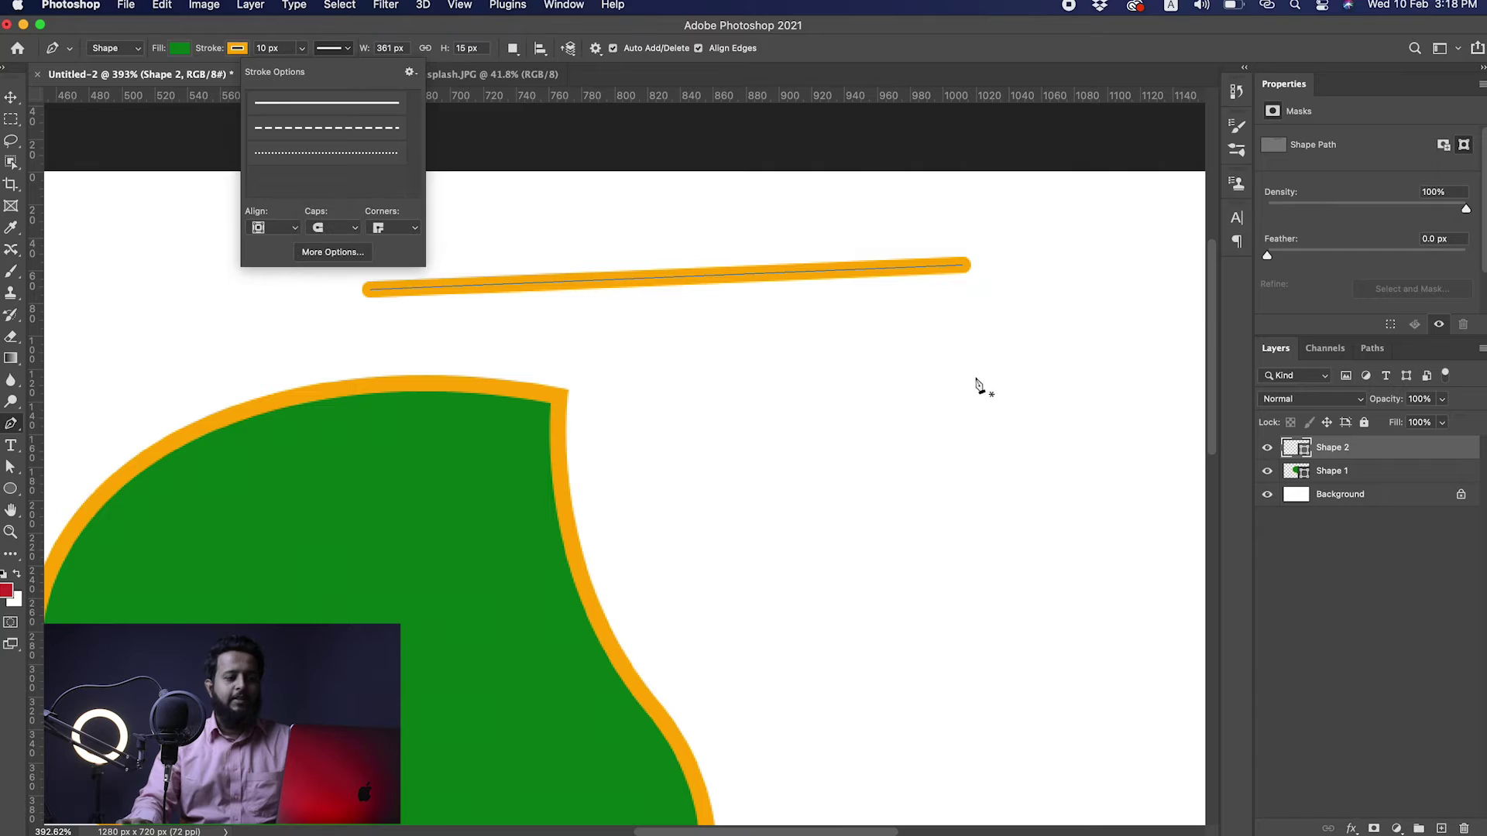
Step: Draw an open three-segment path with a curved last segment, about 161 px wide and 120 px high, below the straight line
click(756, 538)
click(1021, 340)
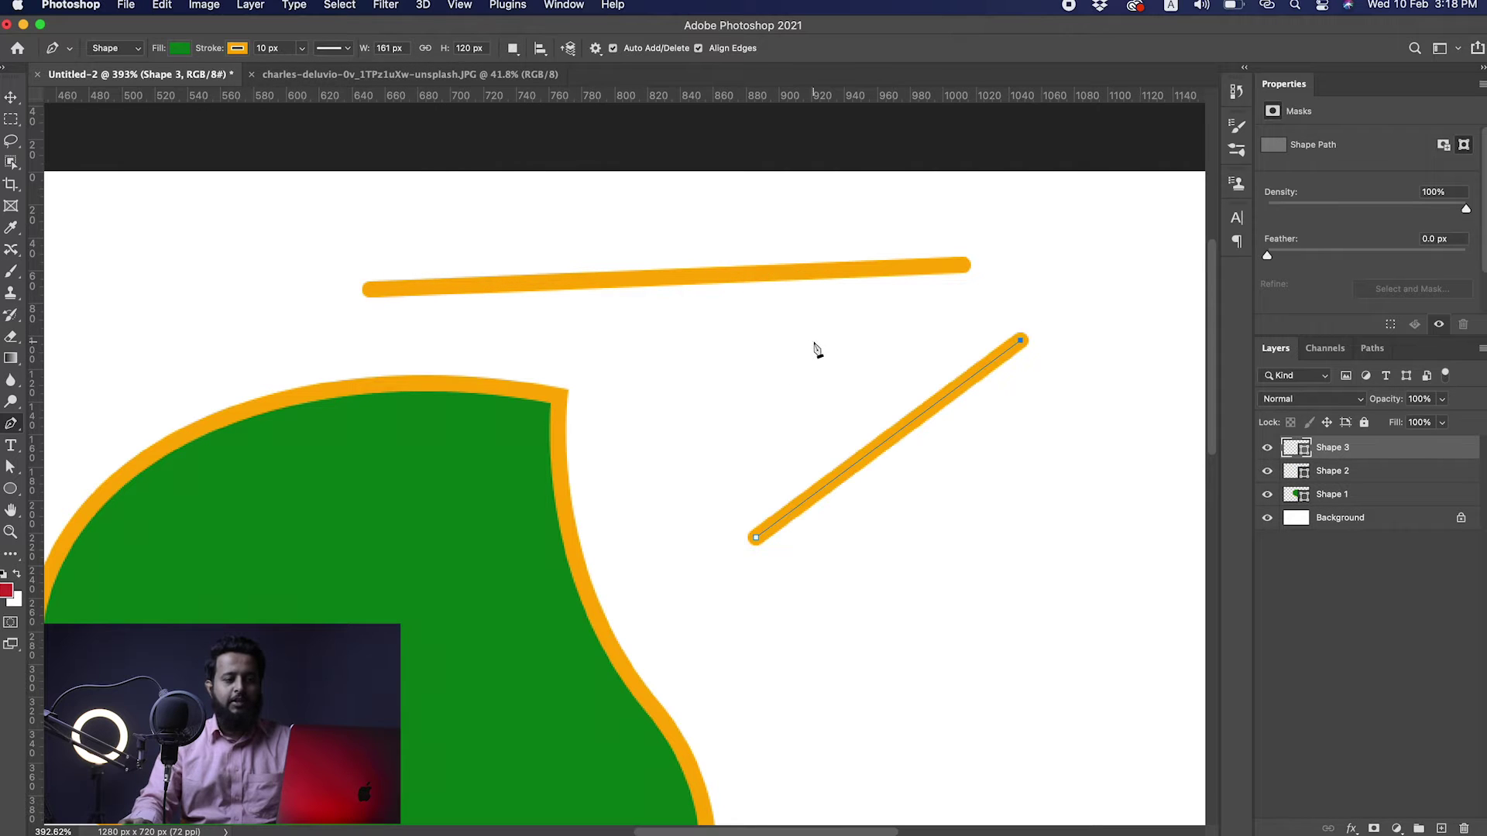
click(801, 340)
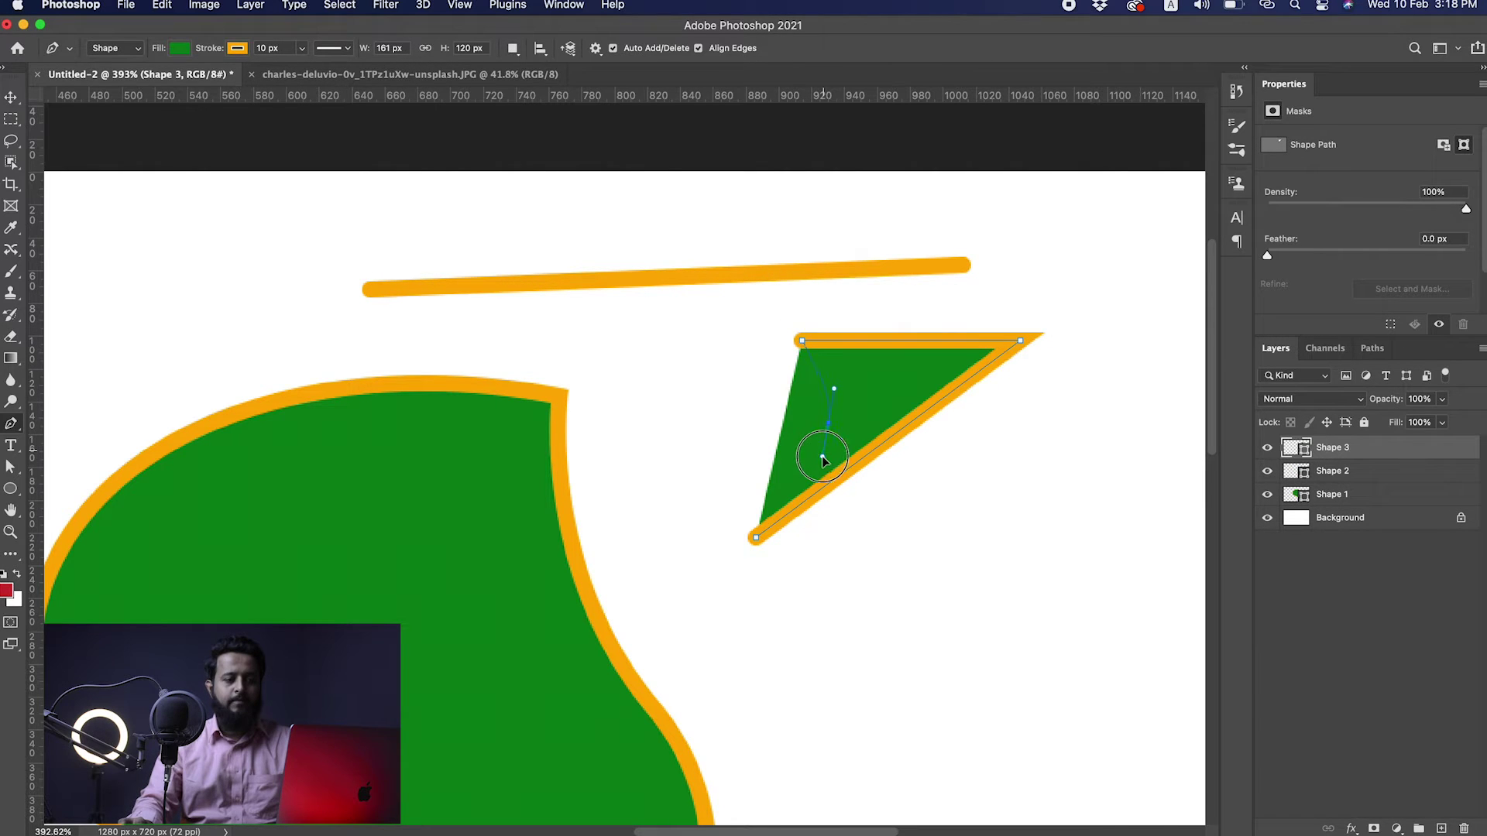
drag(823, 460, 822, 460)
Step: Try butt caps on the open path's stroke, and set the caps to square
click(341, 48)
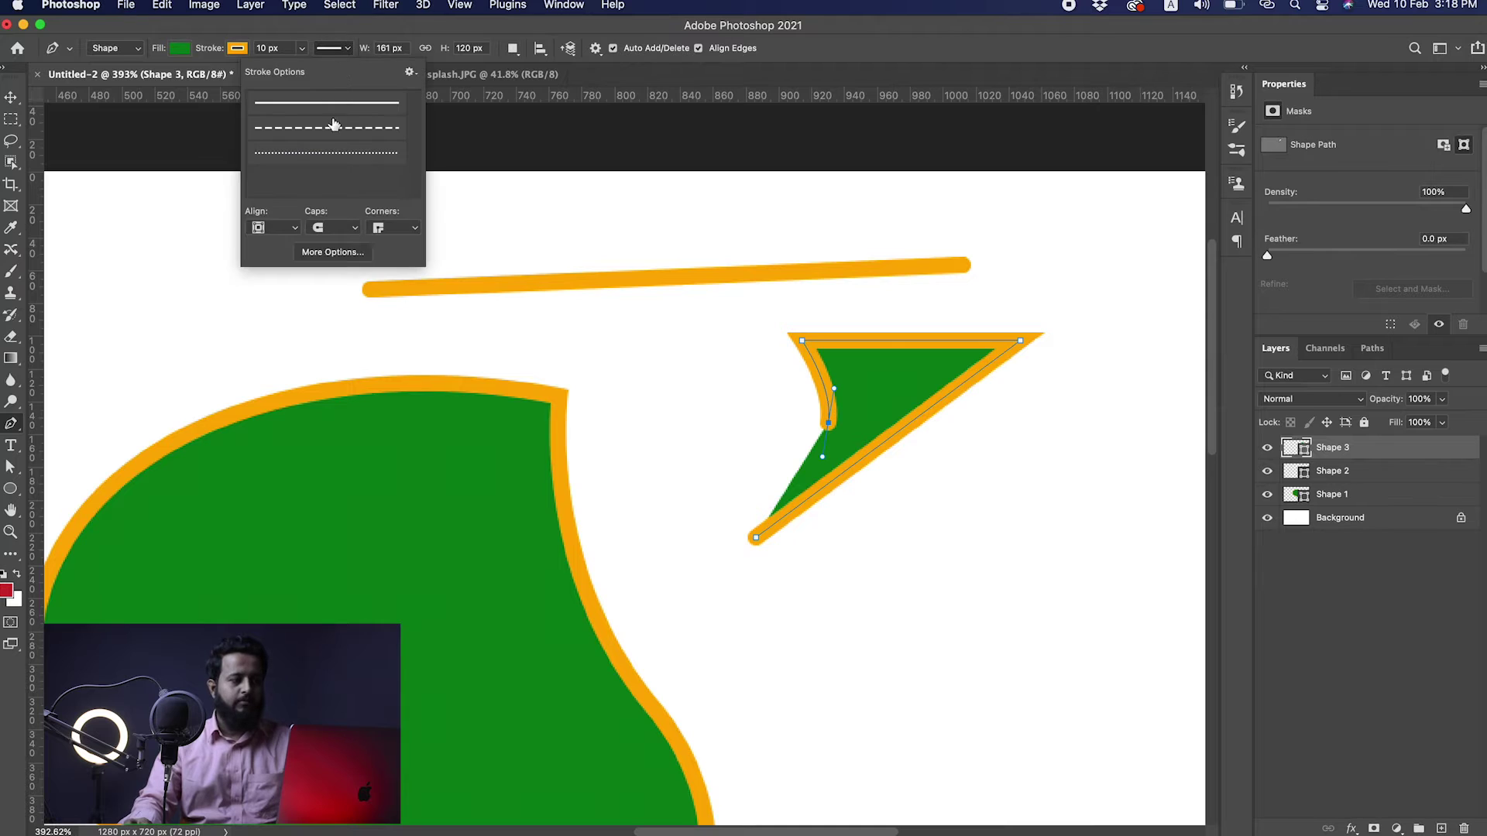
click(332, 228)
click(337, 220)
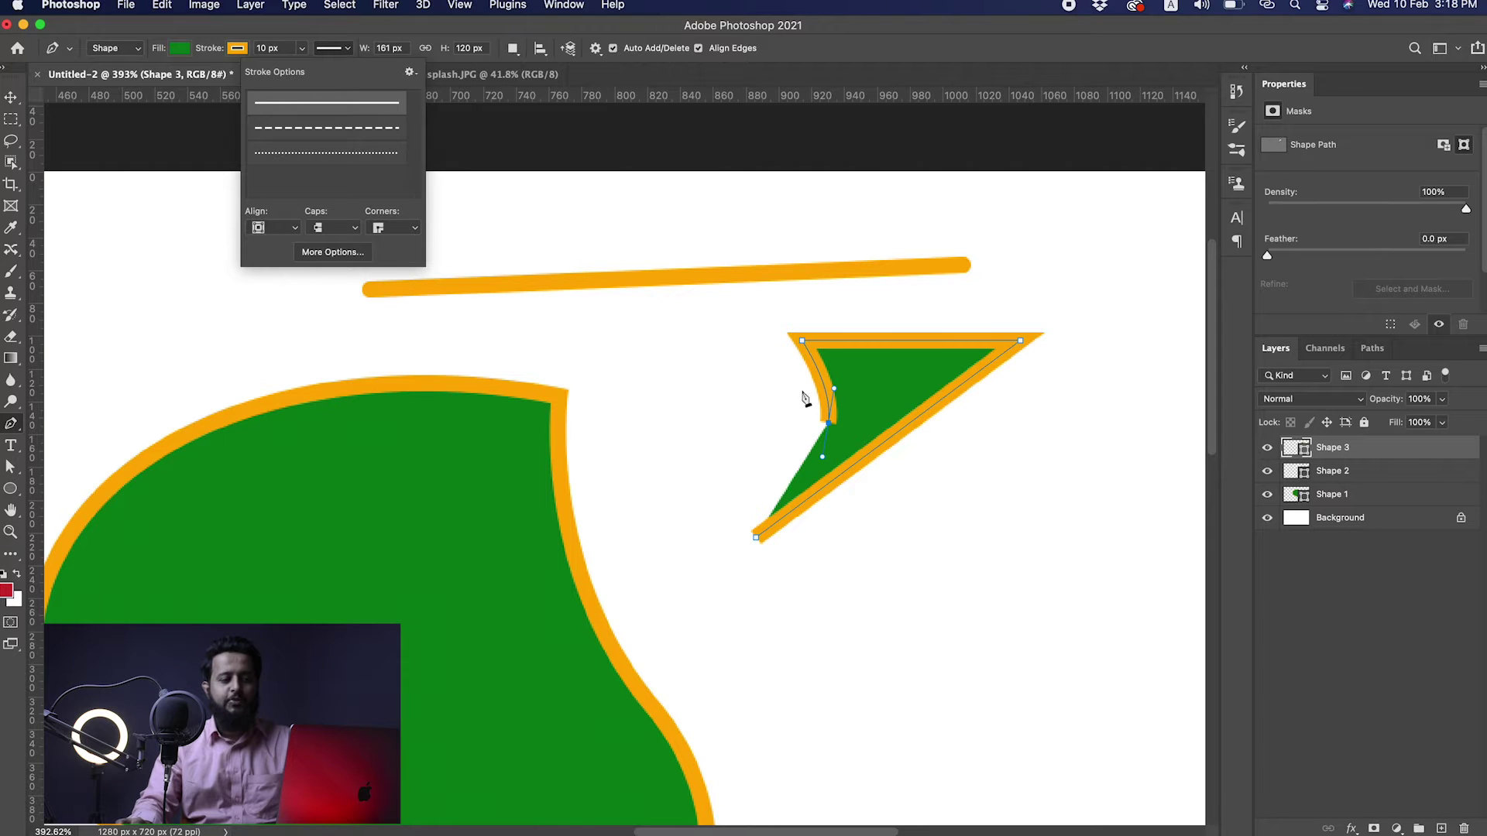
click(304, 226)
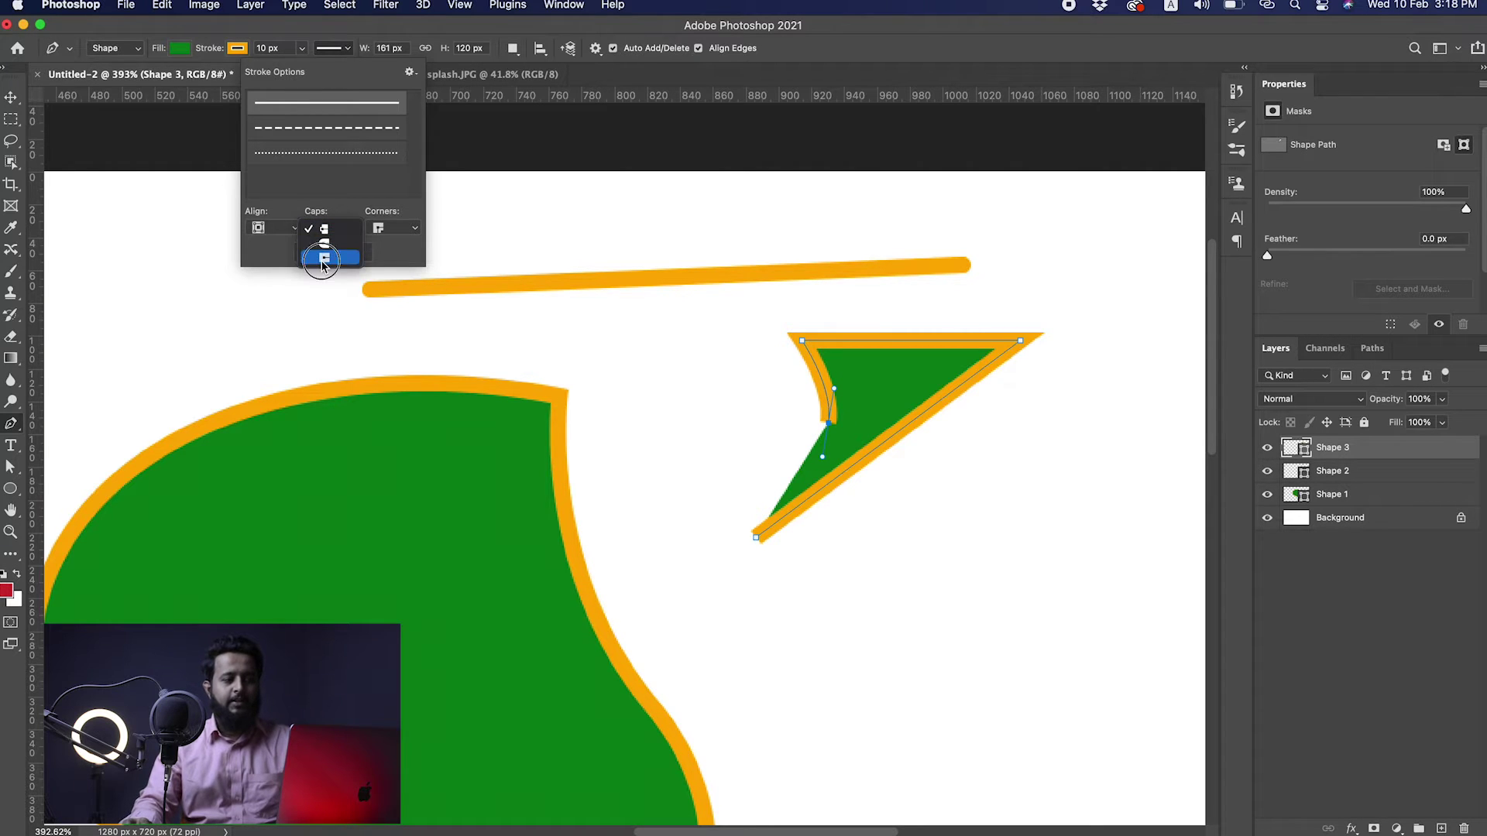
click(323, 267)
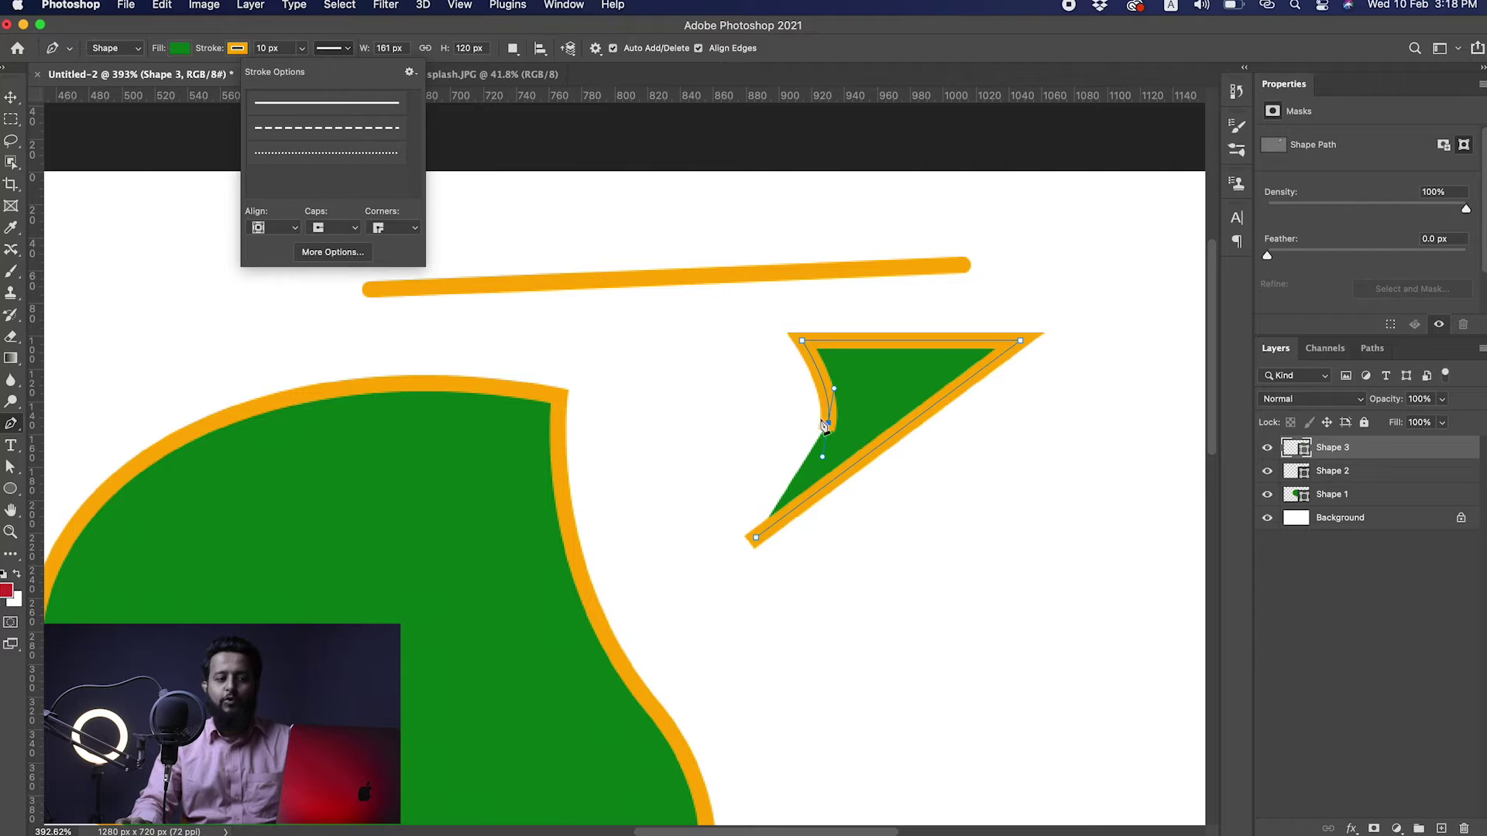
Step: Select the large green shape's layer, try round corners on its stroke, and set the corners to bevel
click(394, 233)
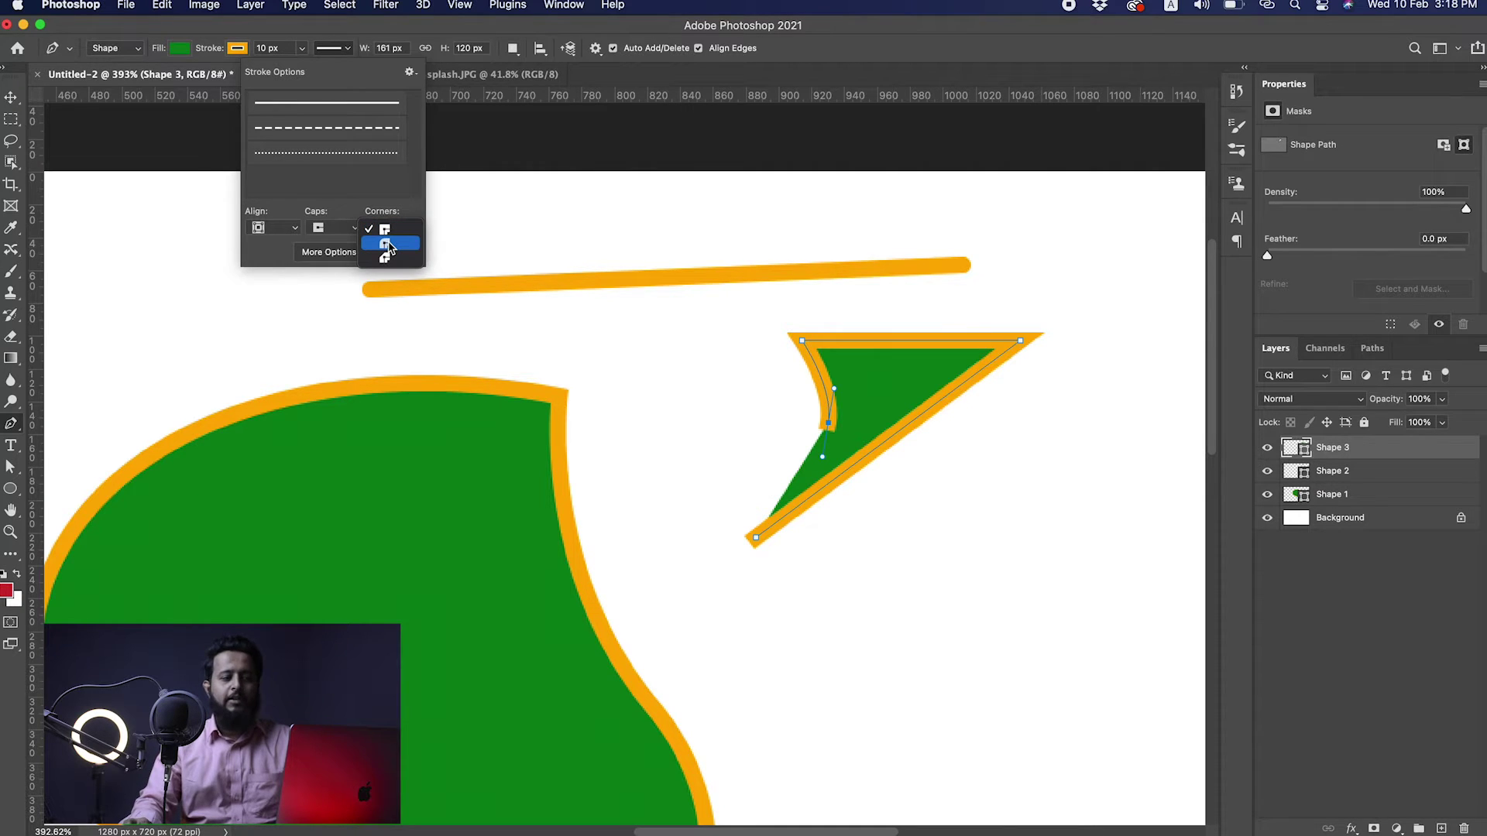
click(484, 422)
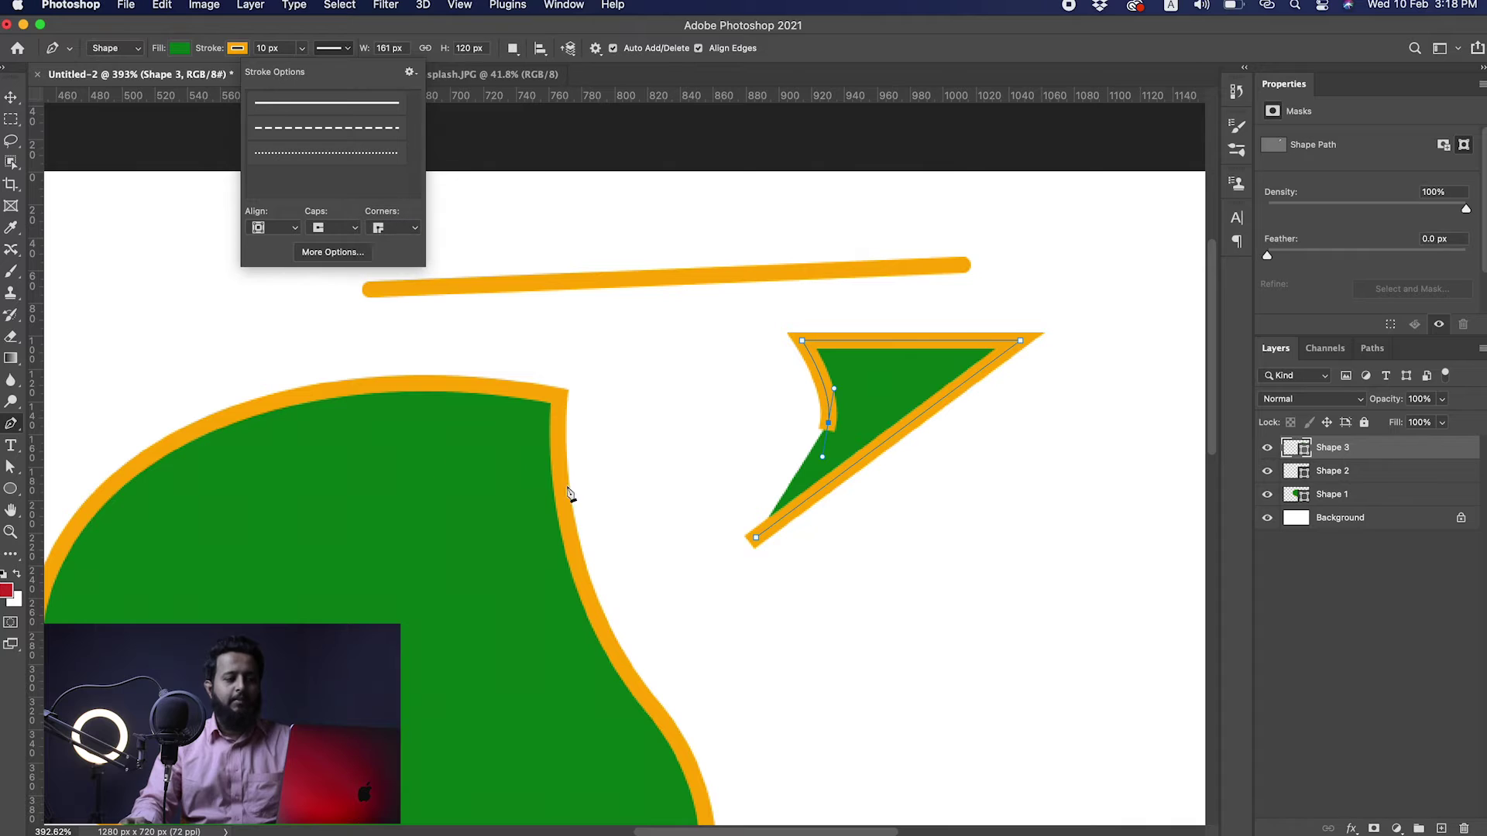
double_click(1338, 496)
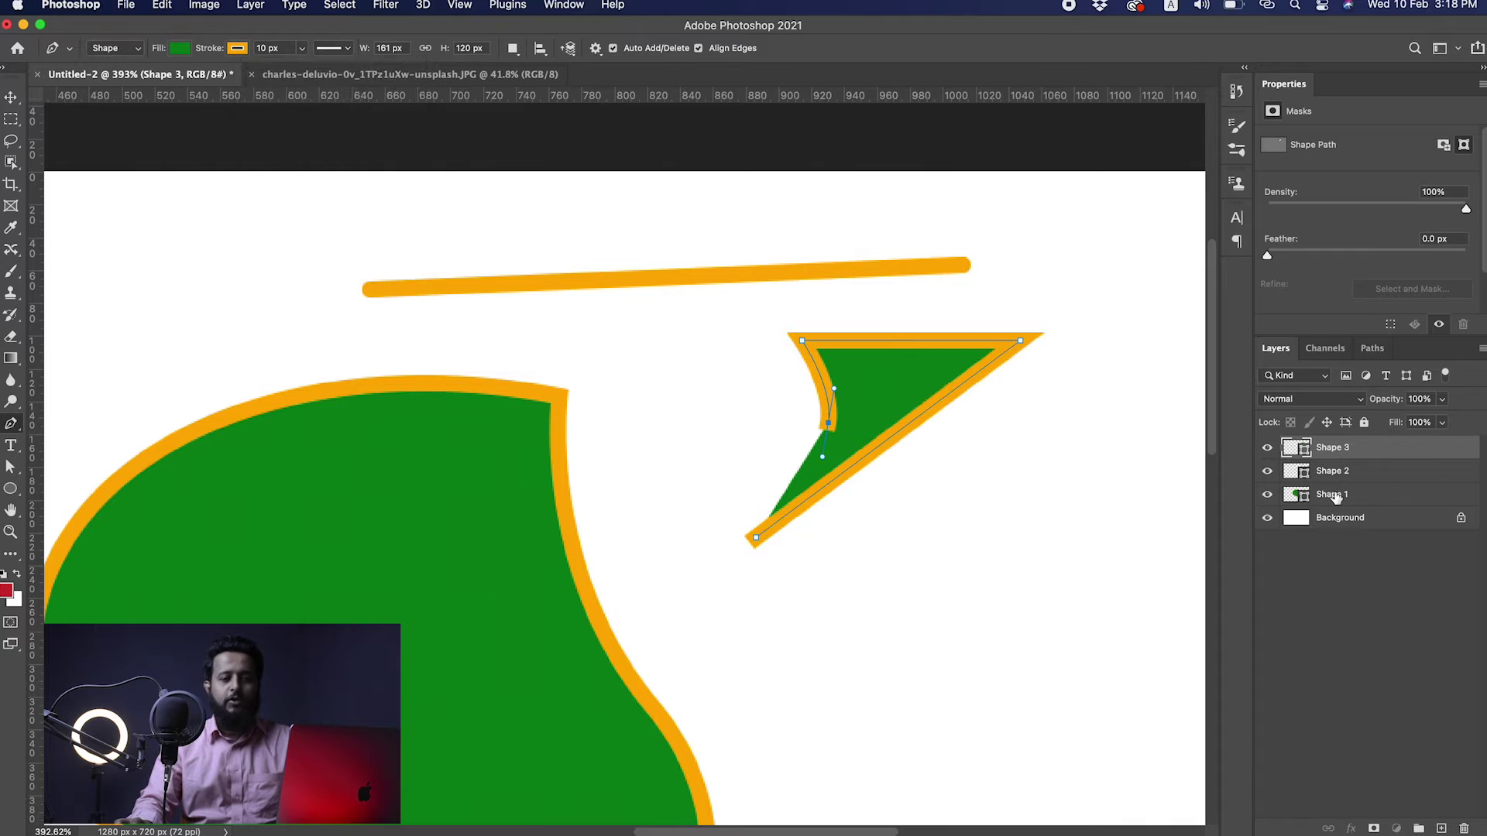
click(333, 48)
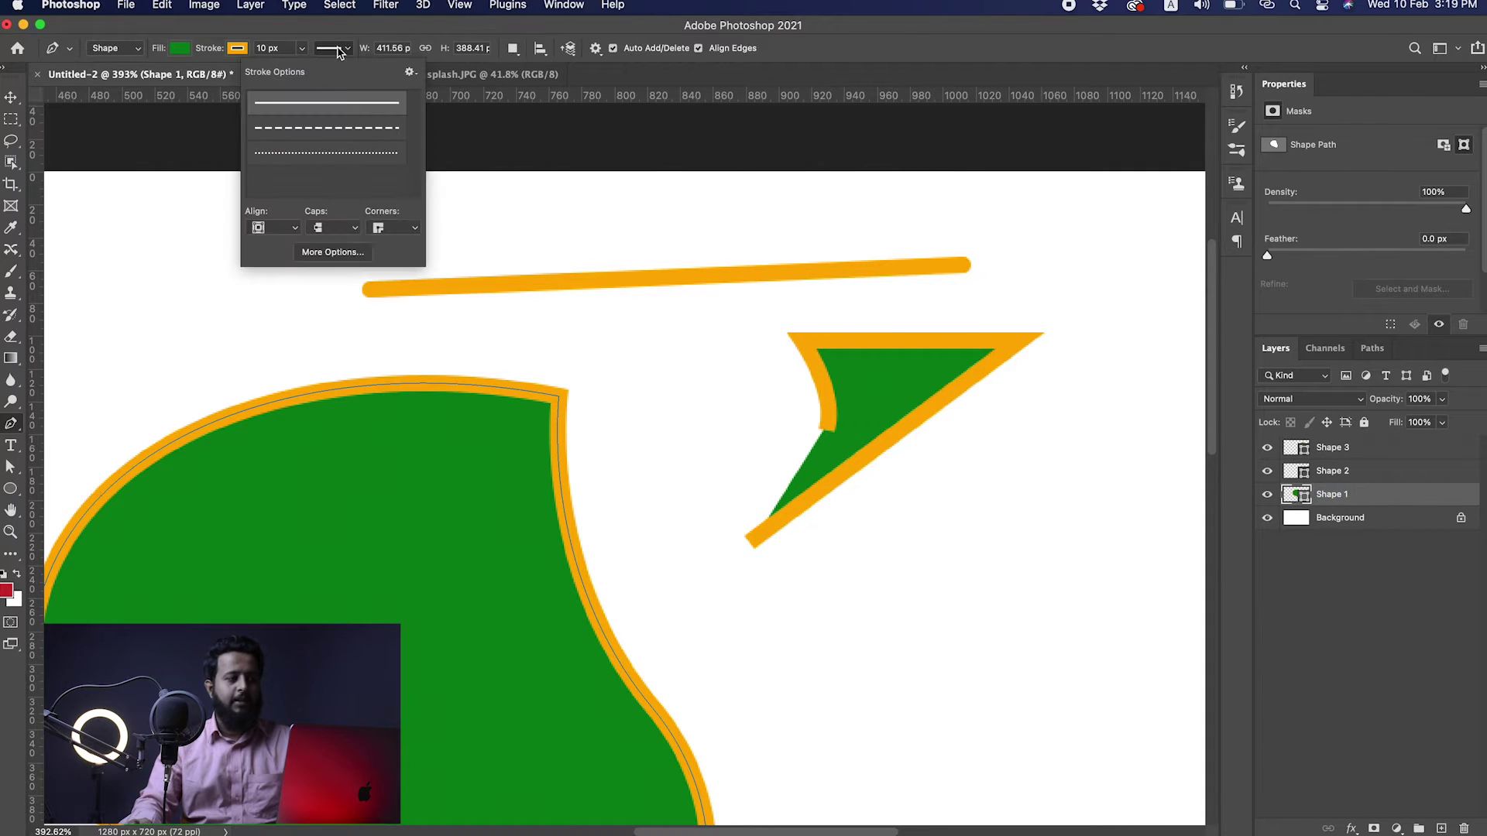
click(396, 231)
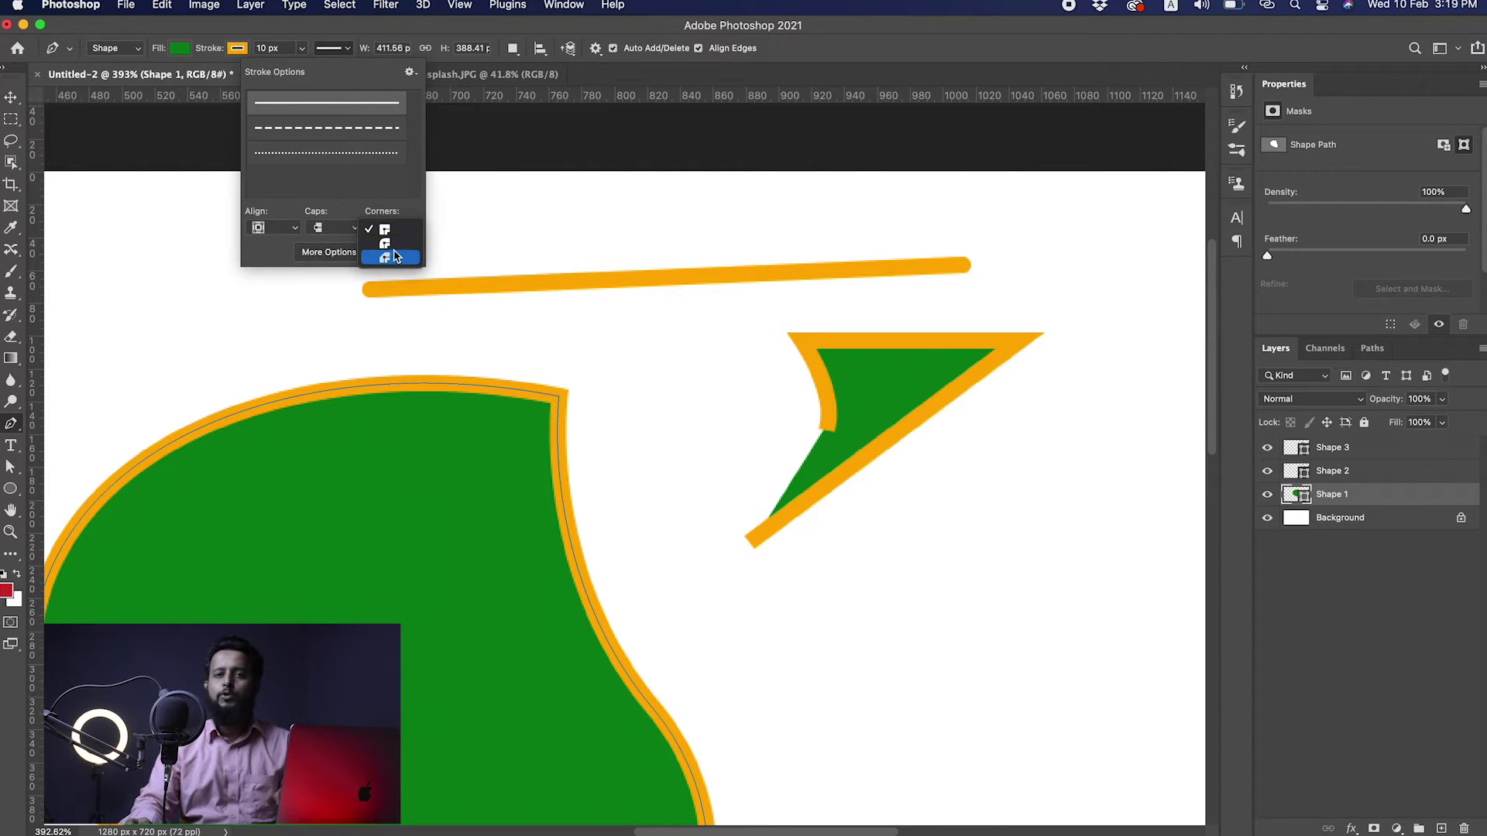
click(390, 250)
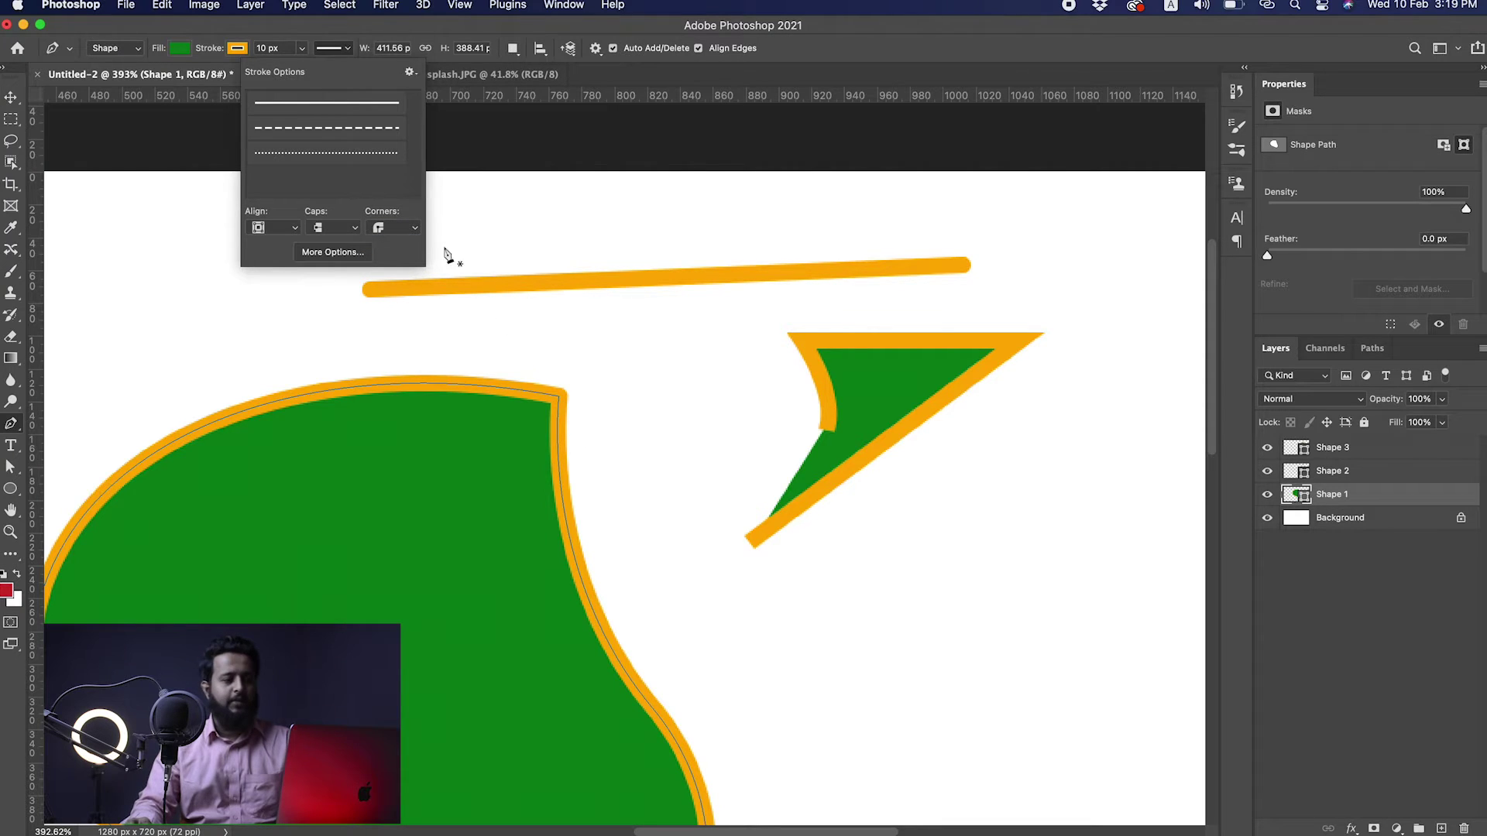
click(392, 229)
click(391, 248)
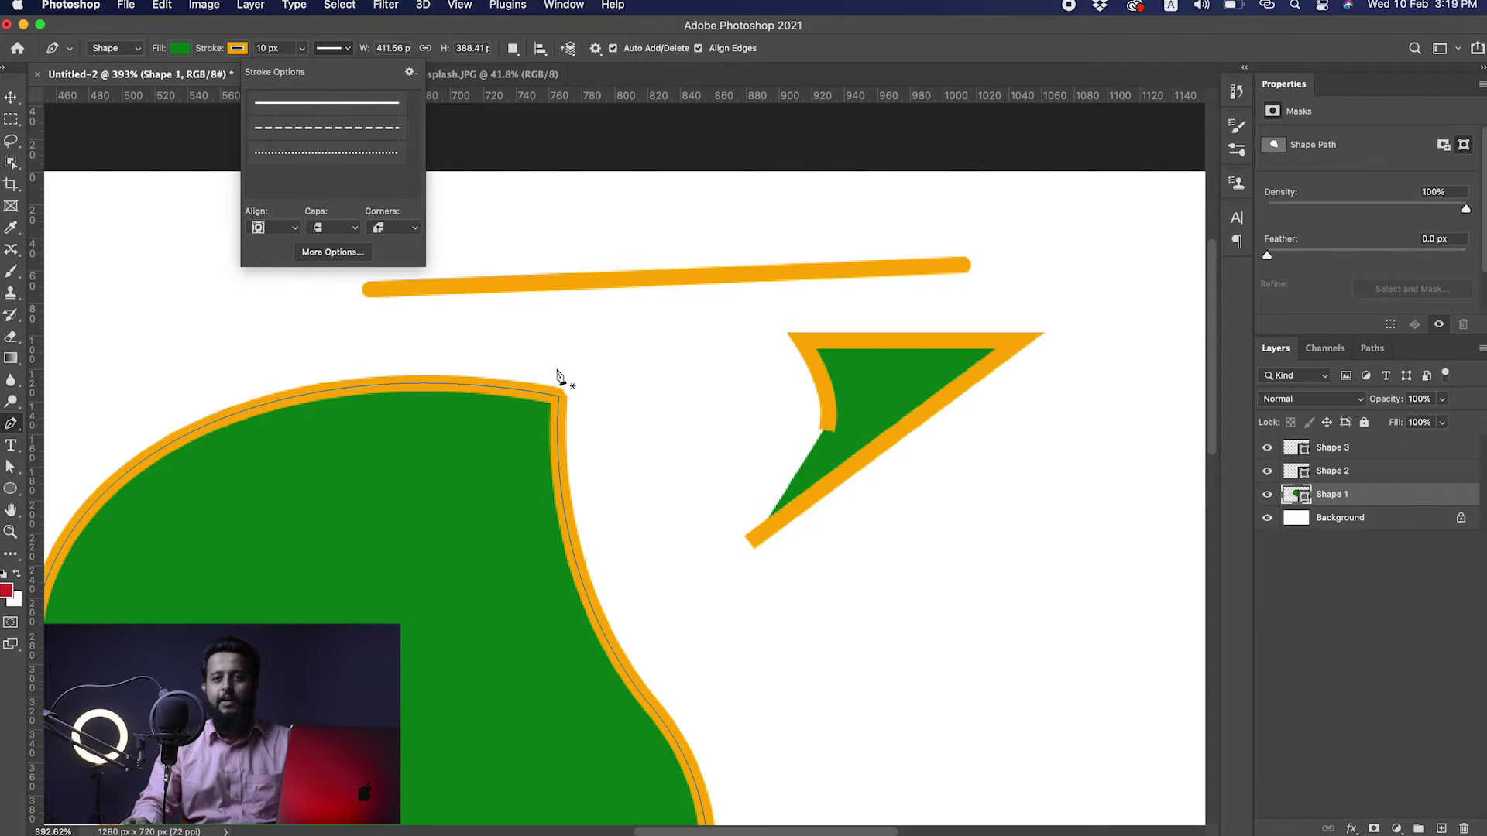
Step: Apply the dashed preset to the green shape in the detailed stroke settings, and set the first gap to 4
click(324, 253)
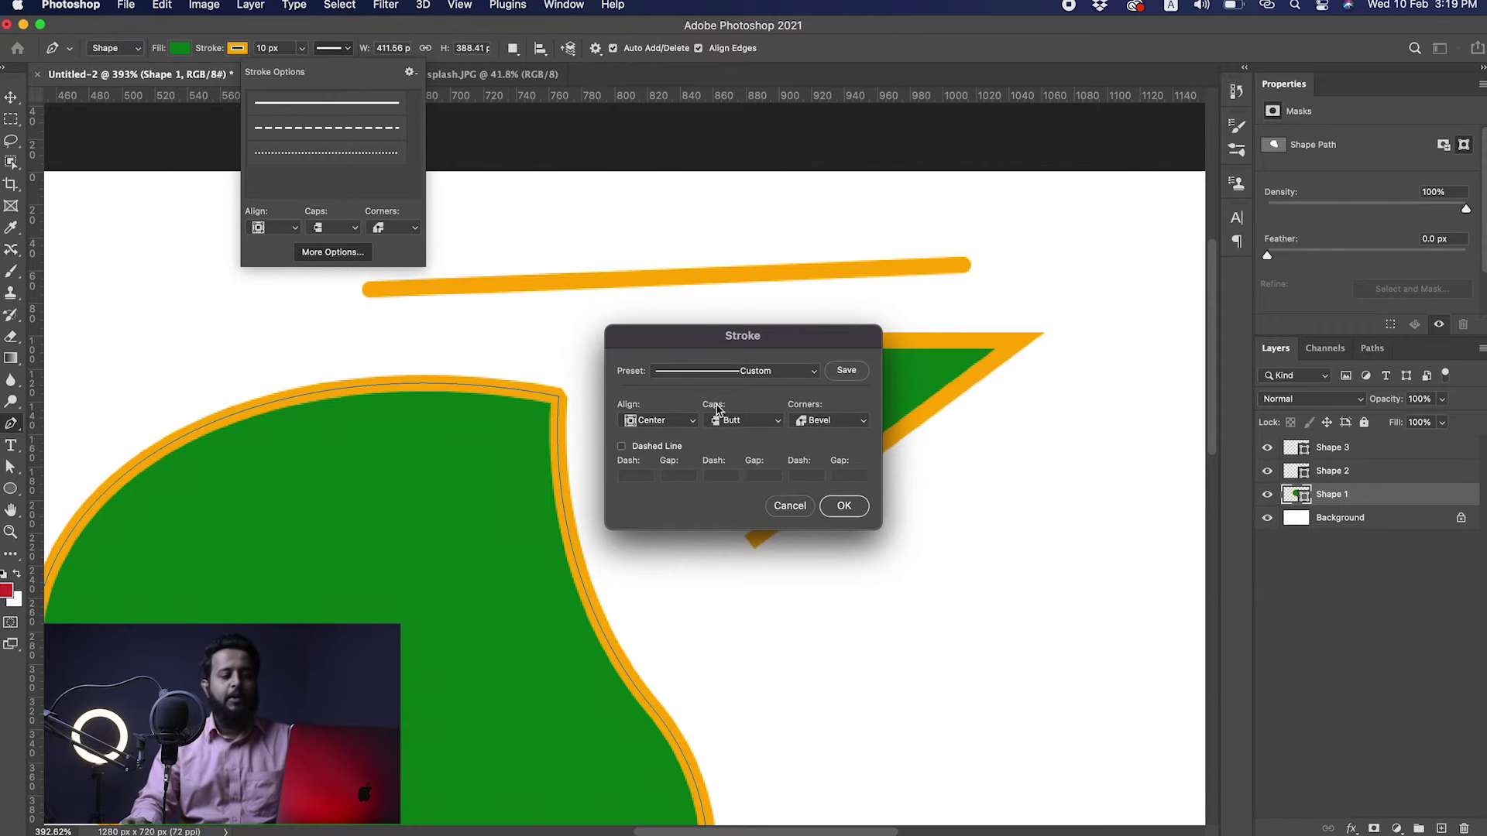
click(717, 372)
click(706, 411)
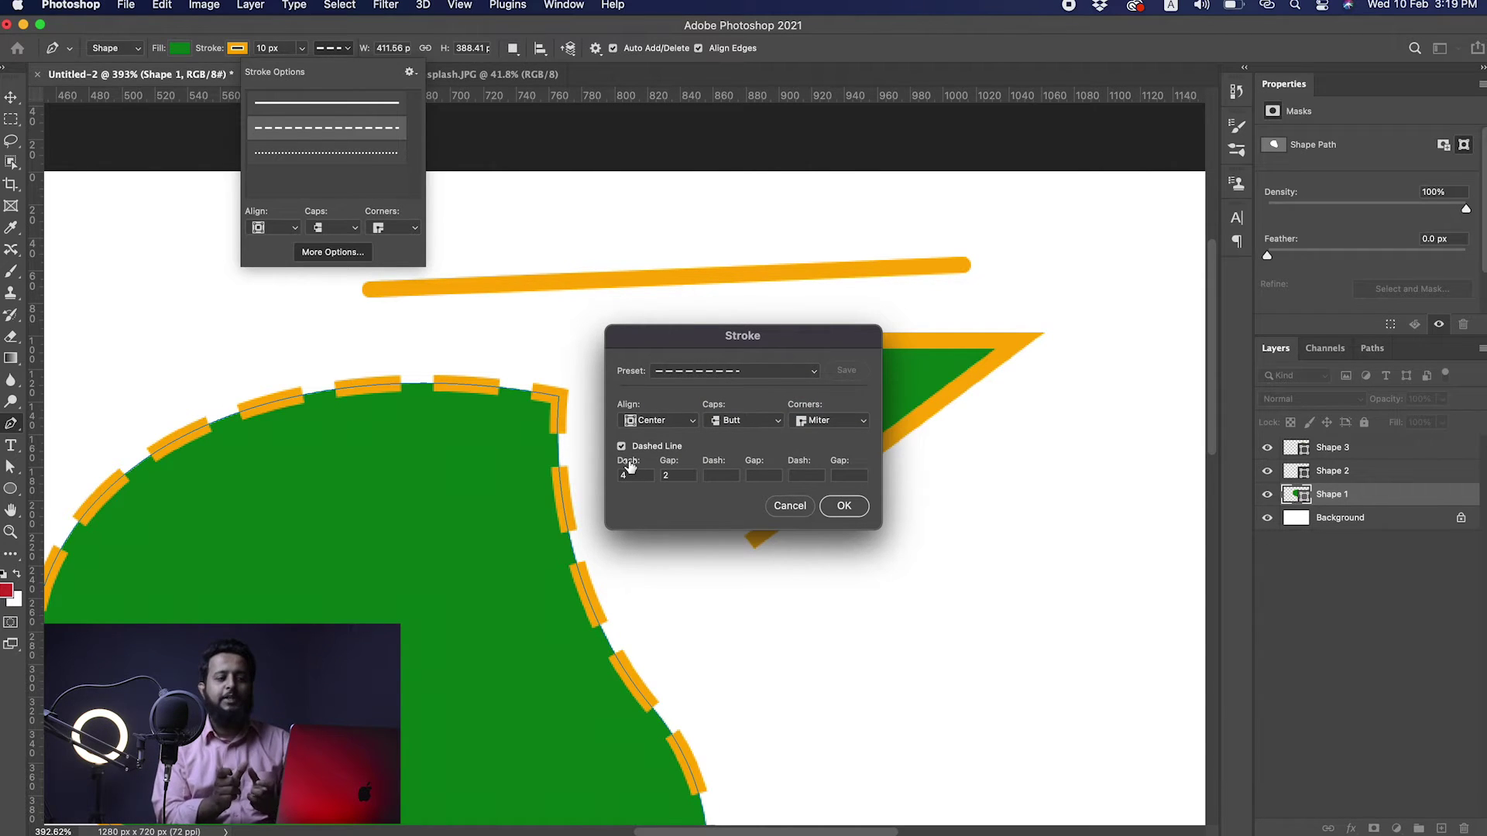
double_click(681, 474)
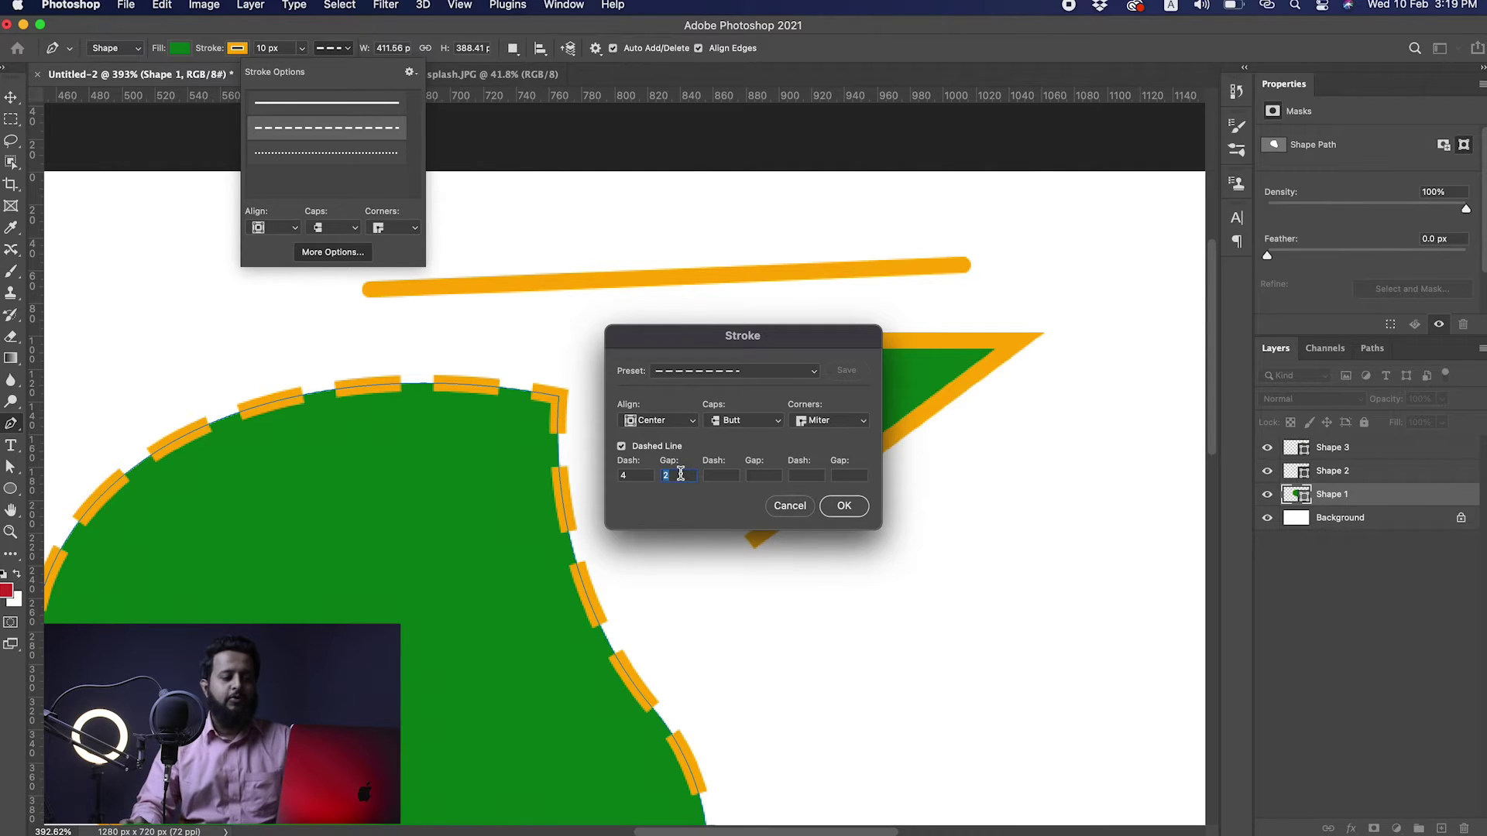
text(4)
Step: Set the stroke's first dash to 2 and its gap to 1
double_click(635, 476)
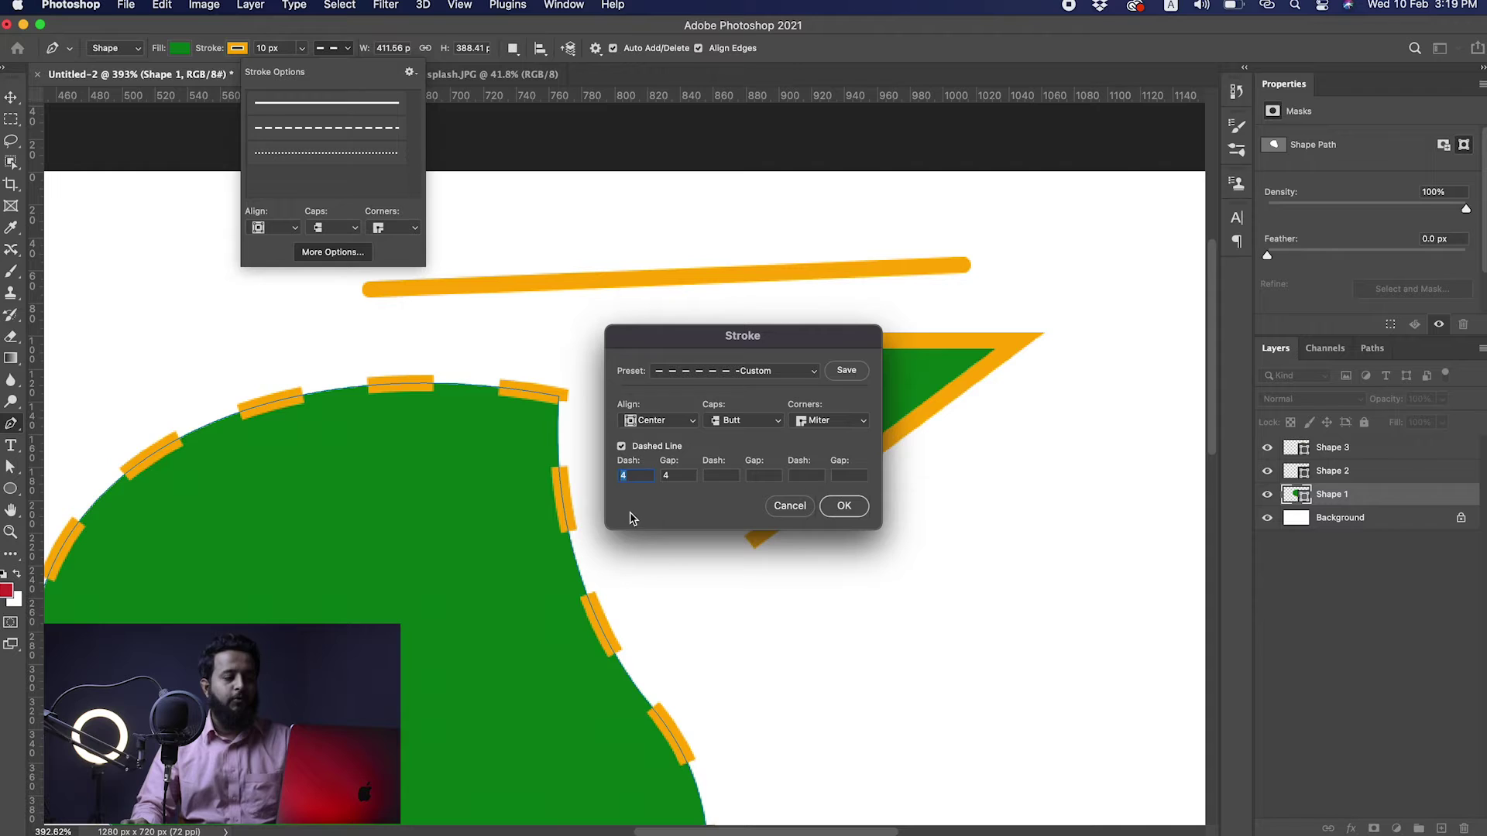
text(2)
double_click(679, 477)
text(1)
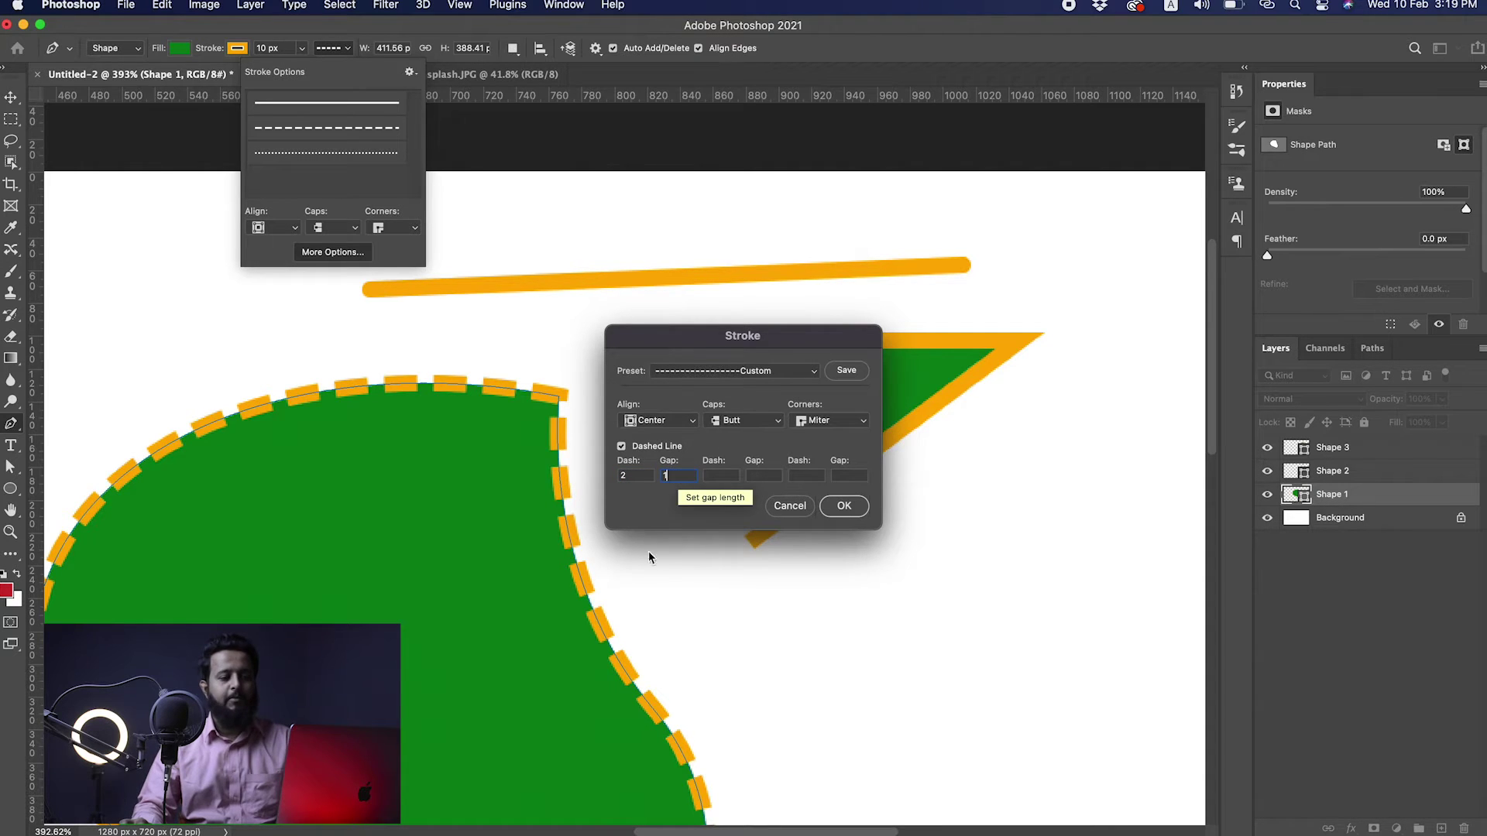
Step: Add a second dash of 4 with gap 1 and a third dash of 6 with gap 1, and apply the stroke settings
key(Tab)
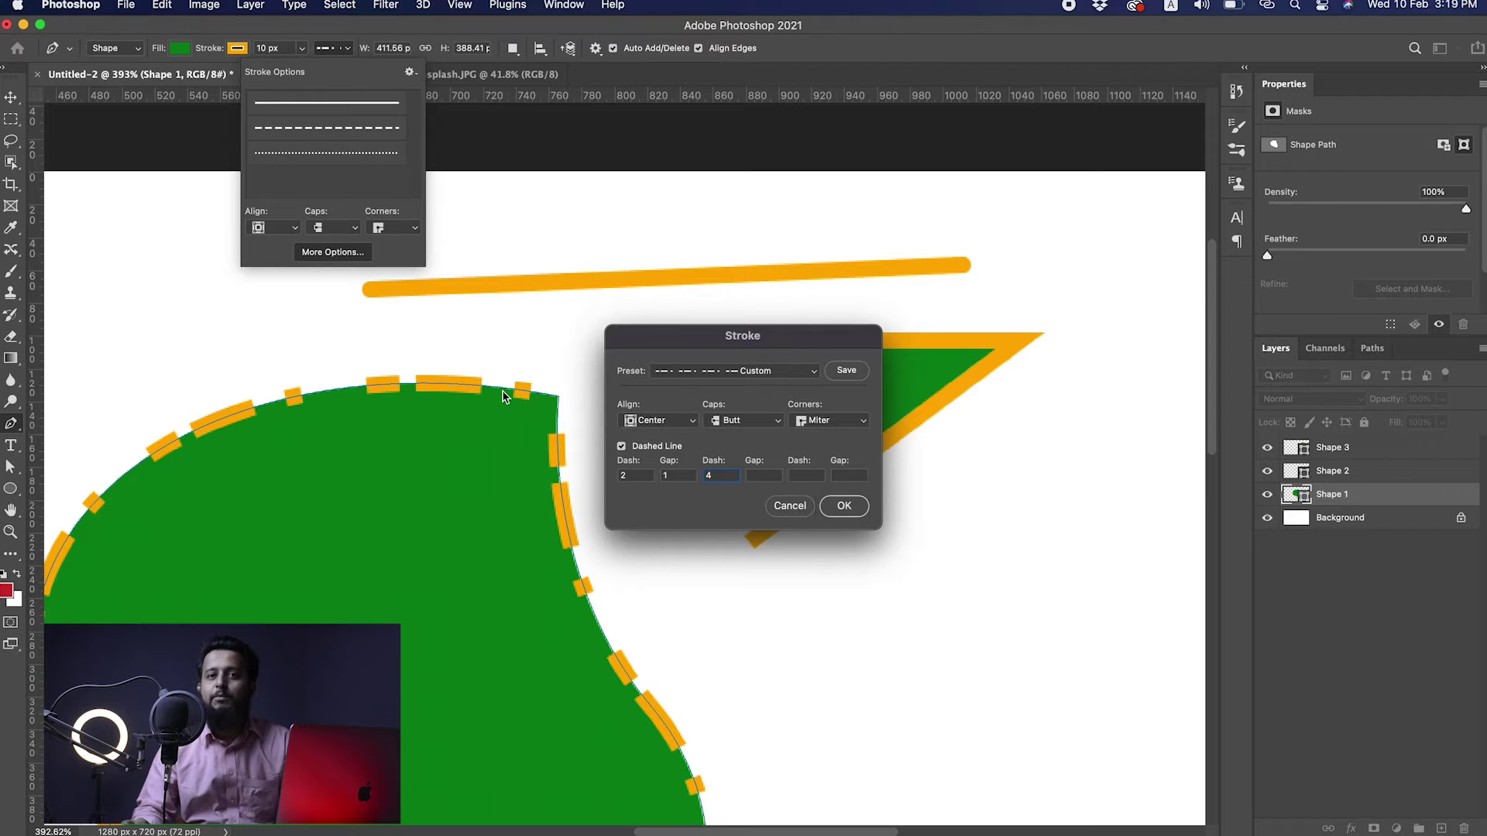
click(765, 476)
text(1)
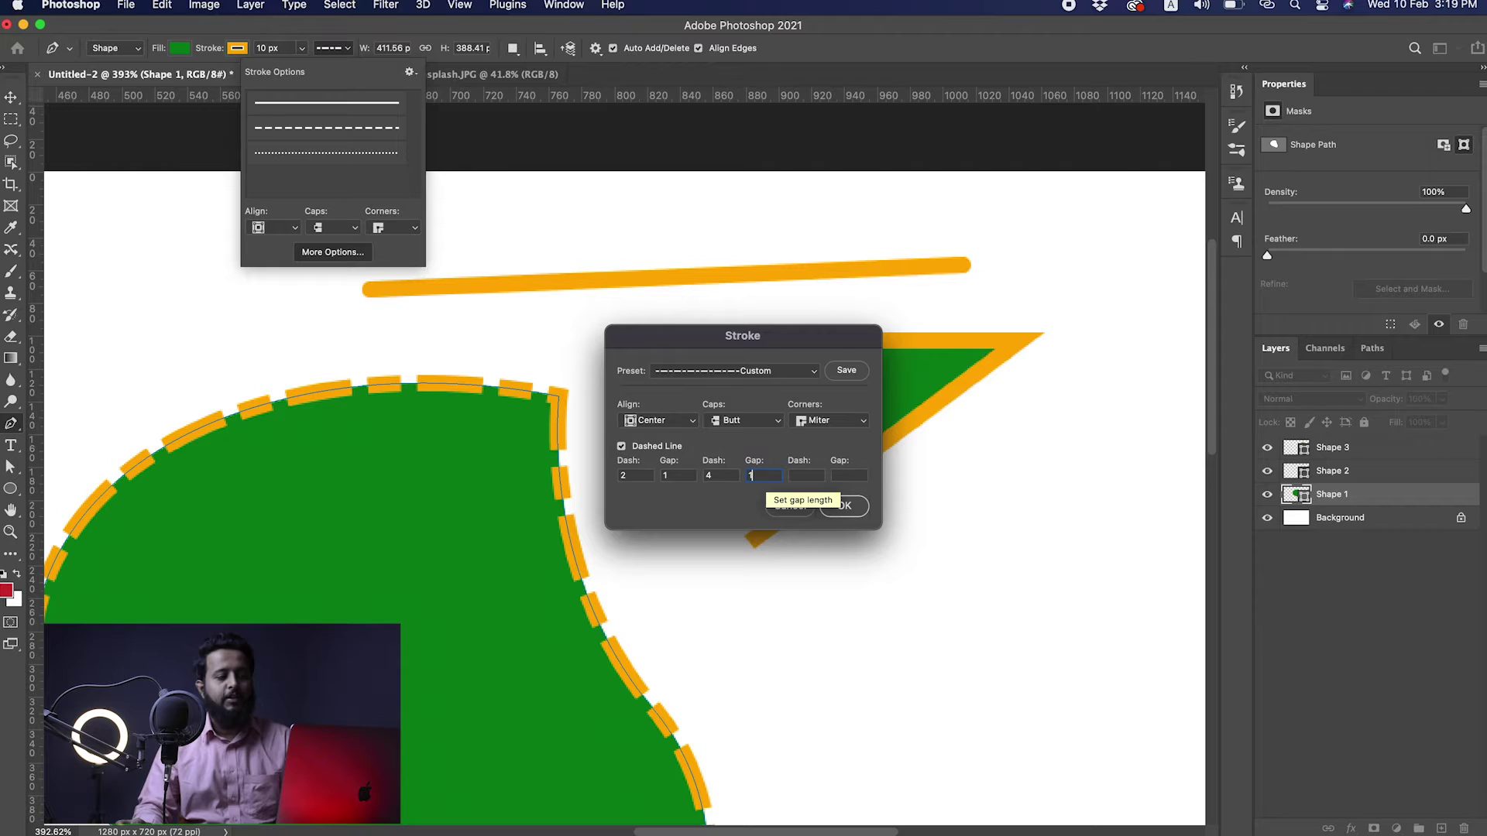
click(802, 476)
text(6)
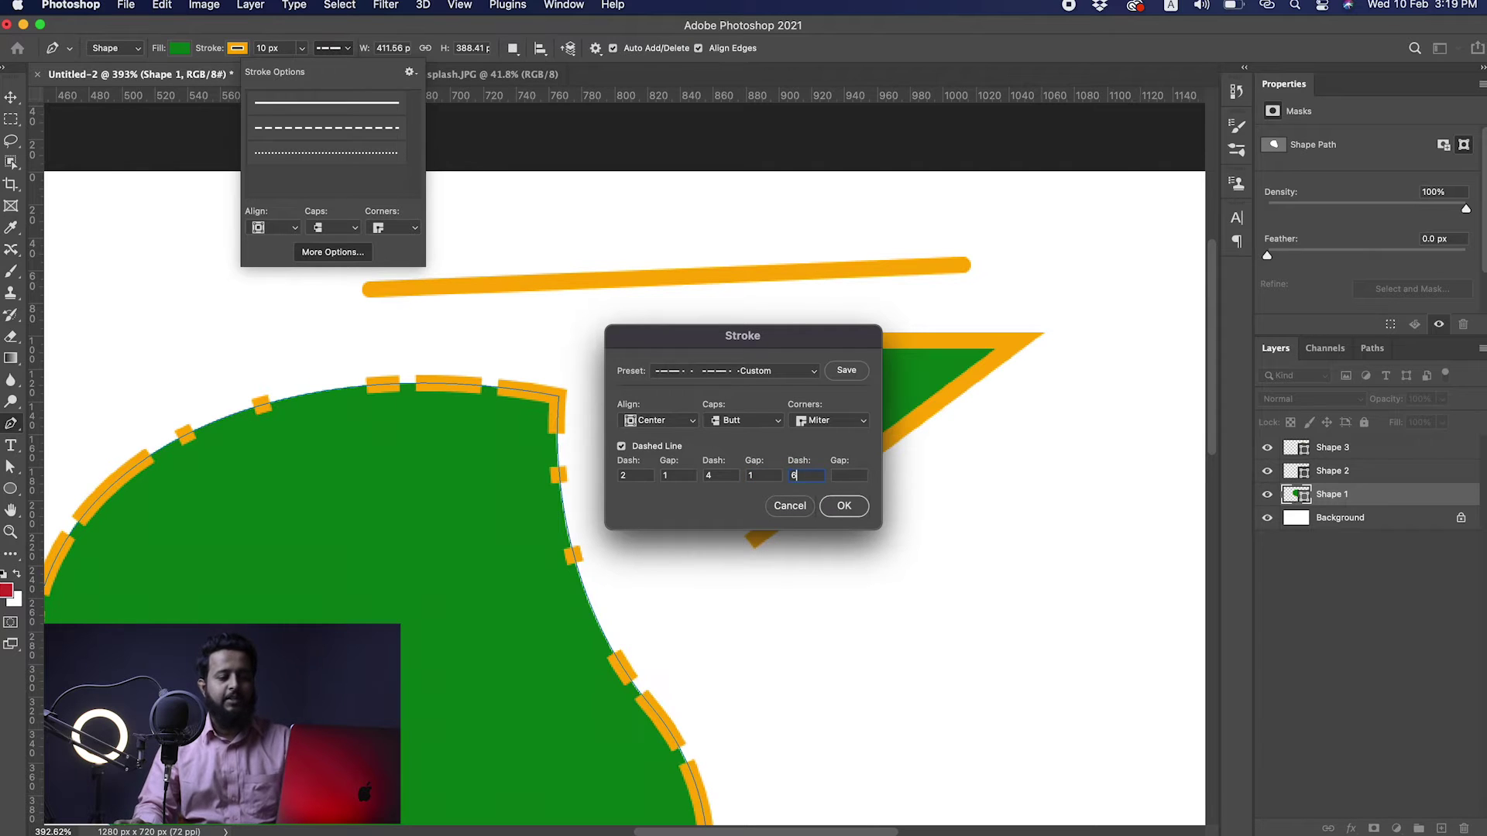
click(844, 476)
text(1)
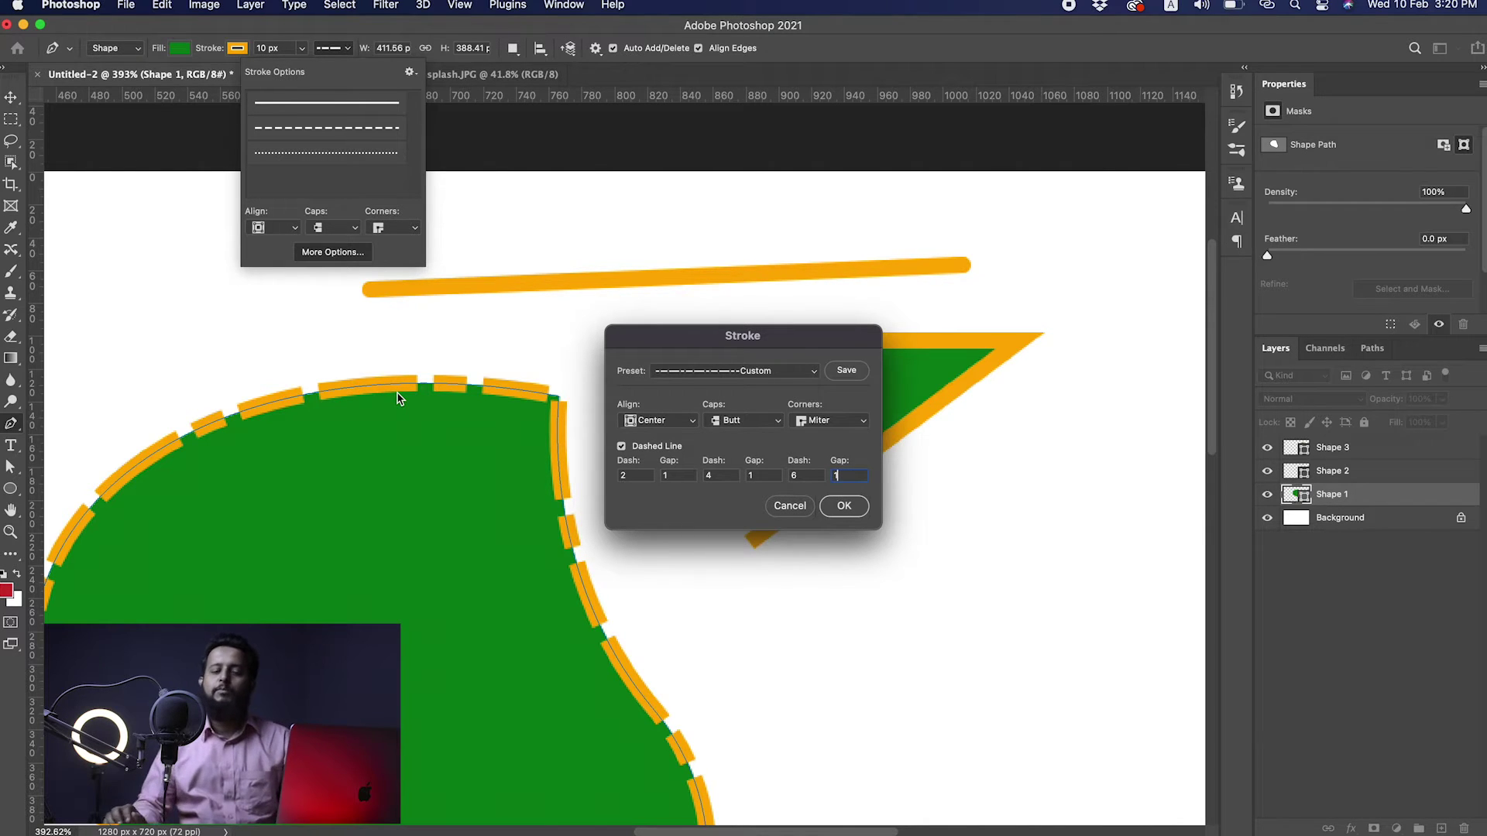
click(843, 507)
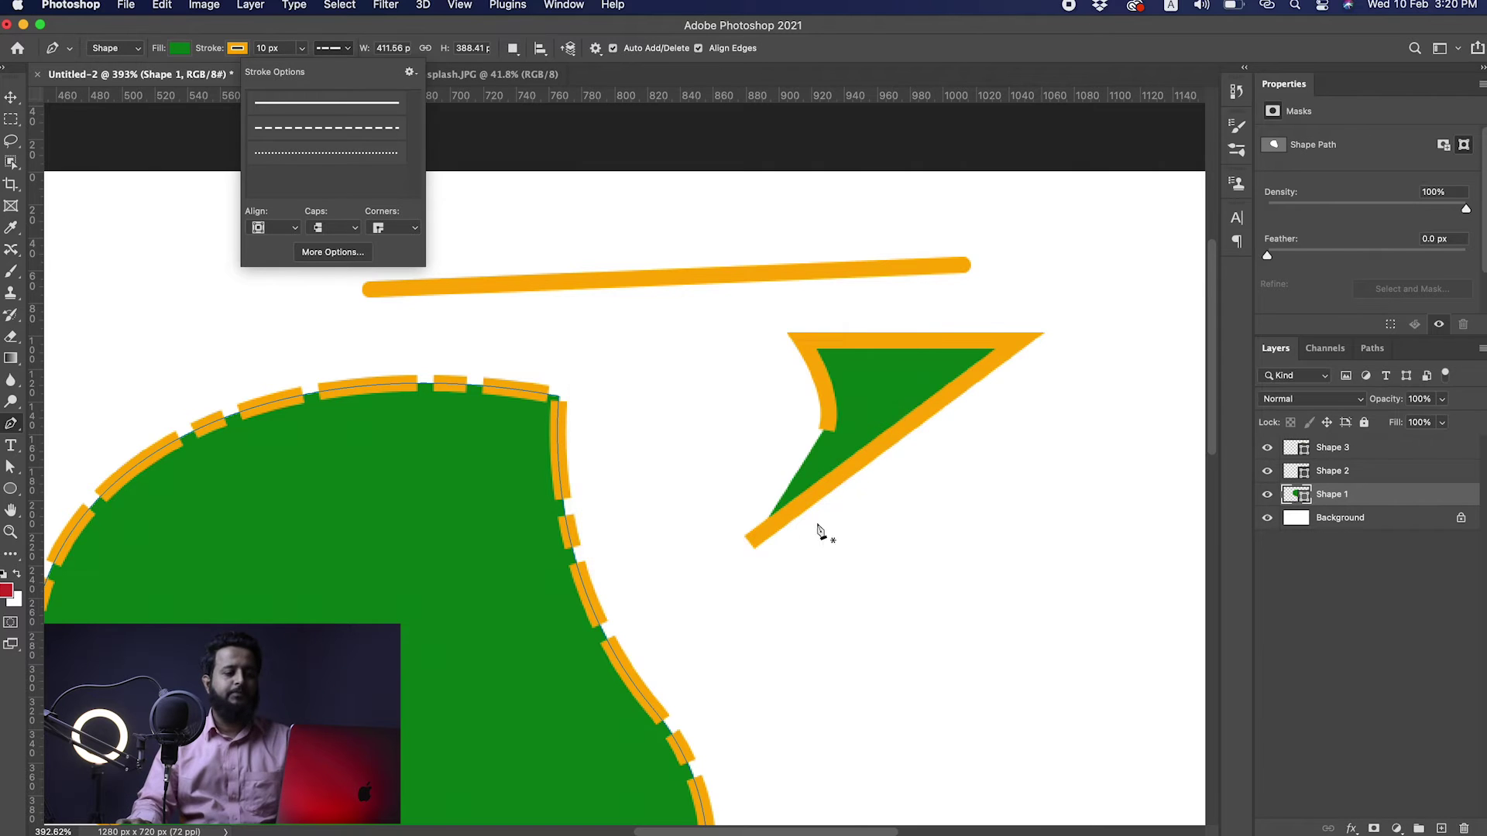
Step: View the whole canvas, try adjusting the green shape's width freehand, and undo the change
scroll(757, 464, down, 5)
key(v)
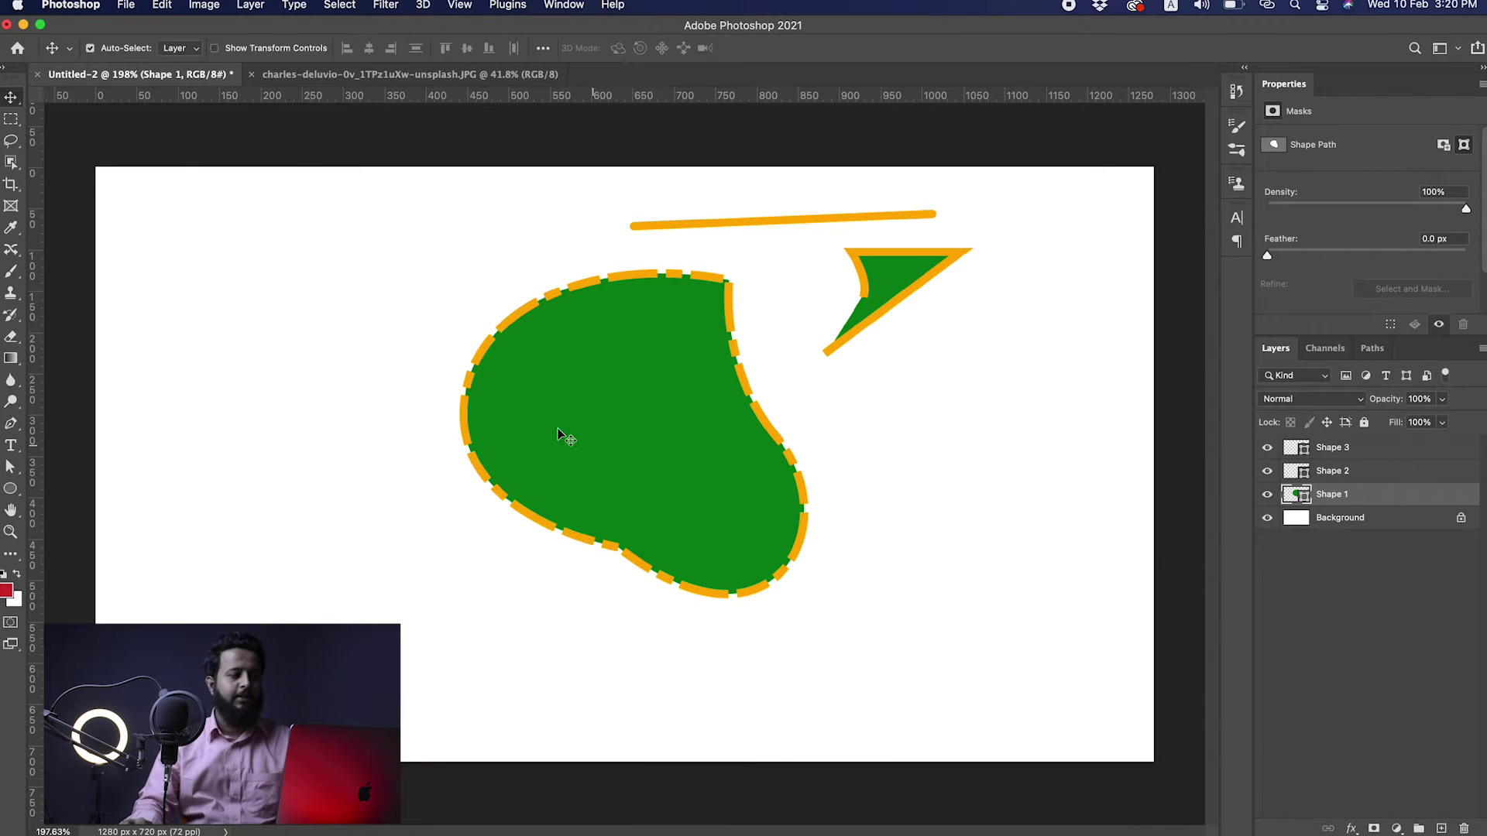
key(p)
drag(365, 49, 422, 53)
key(super+z)
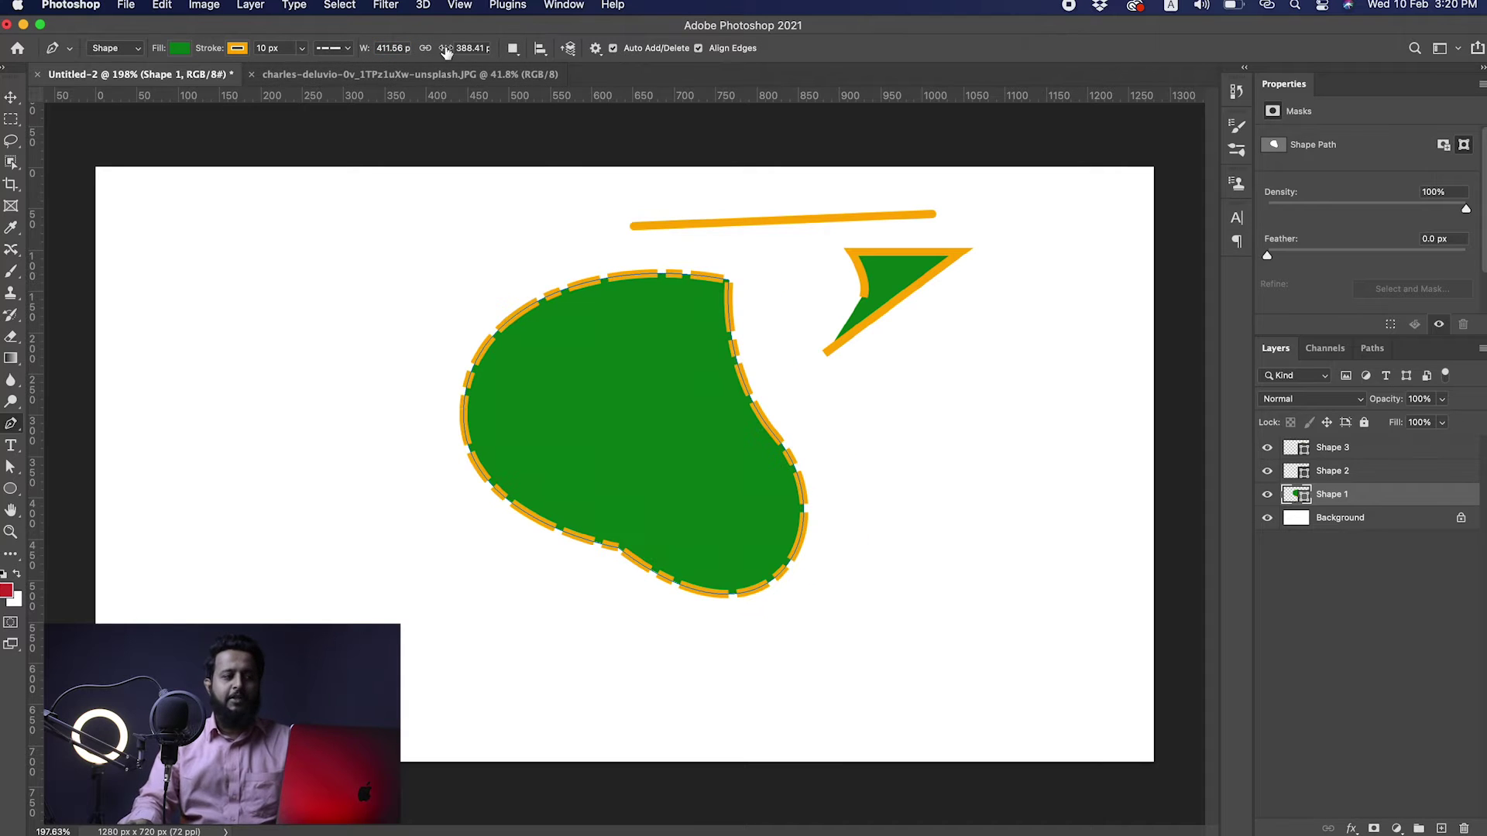
Step: Try a width of 500 px for the green shape, and undo the change
click(406, 51)
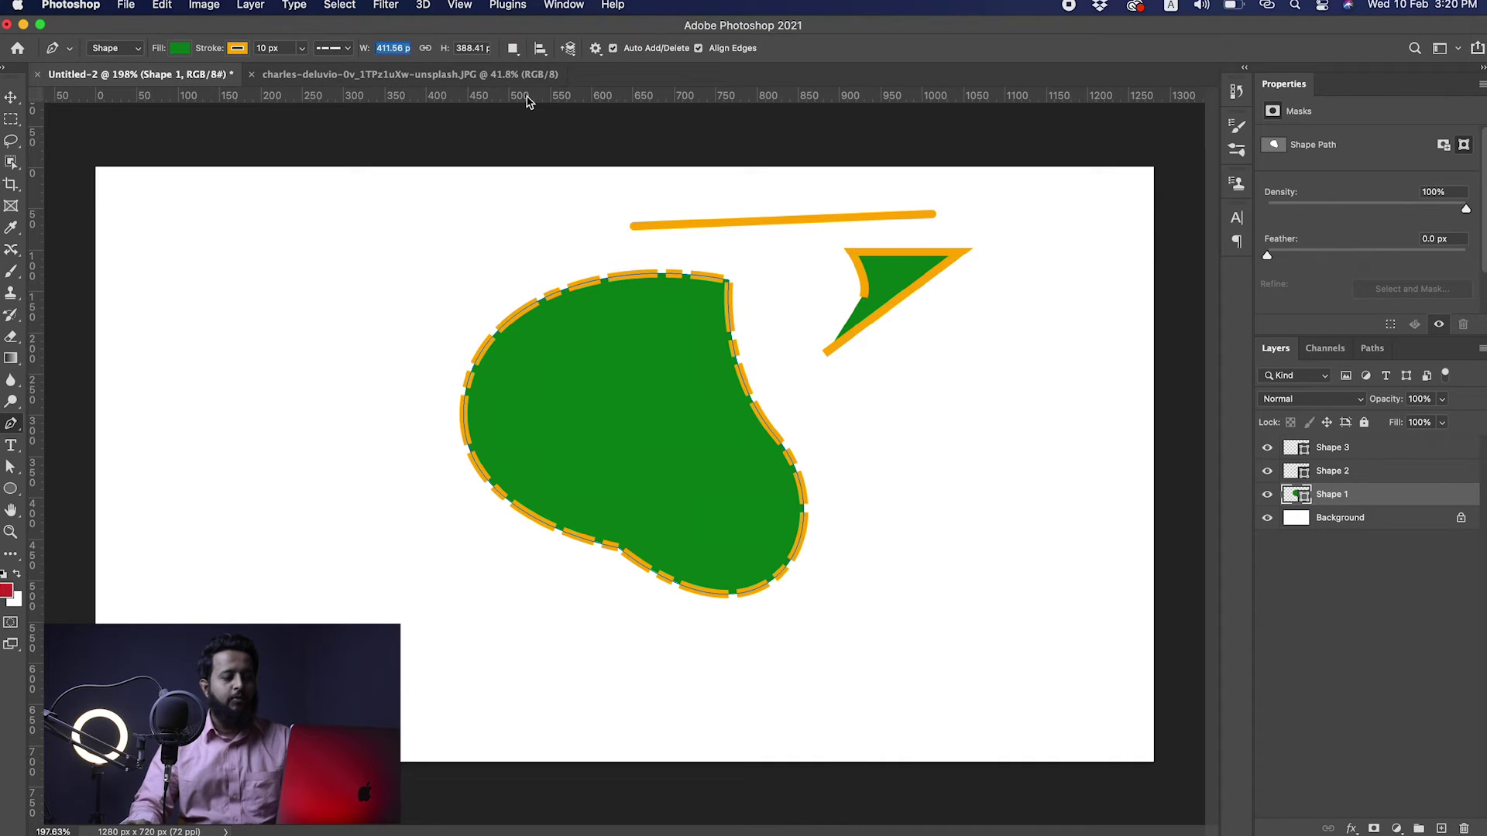
text(500)
key(Return)
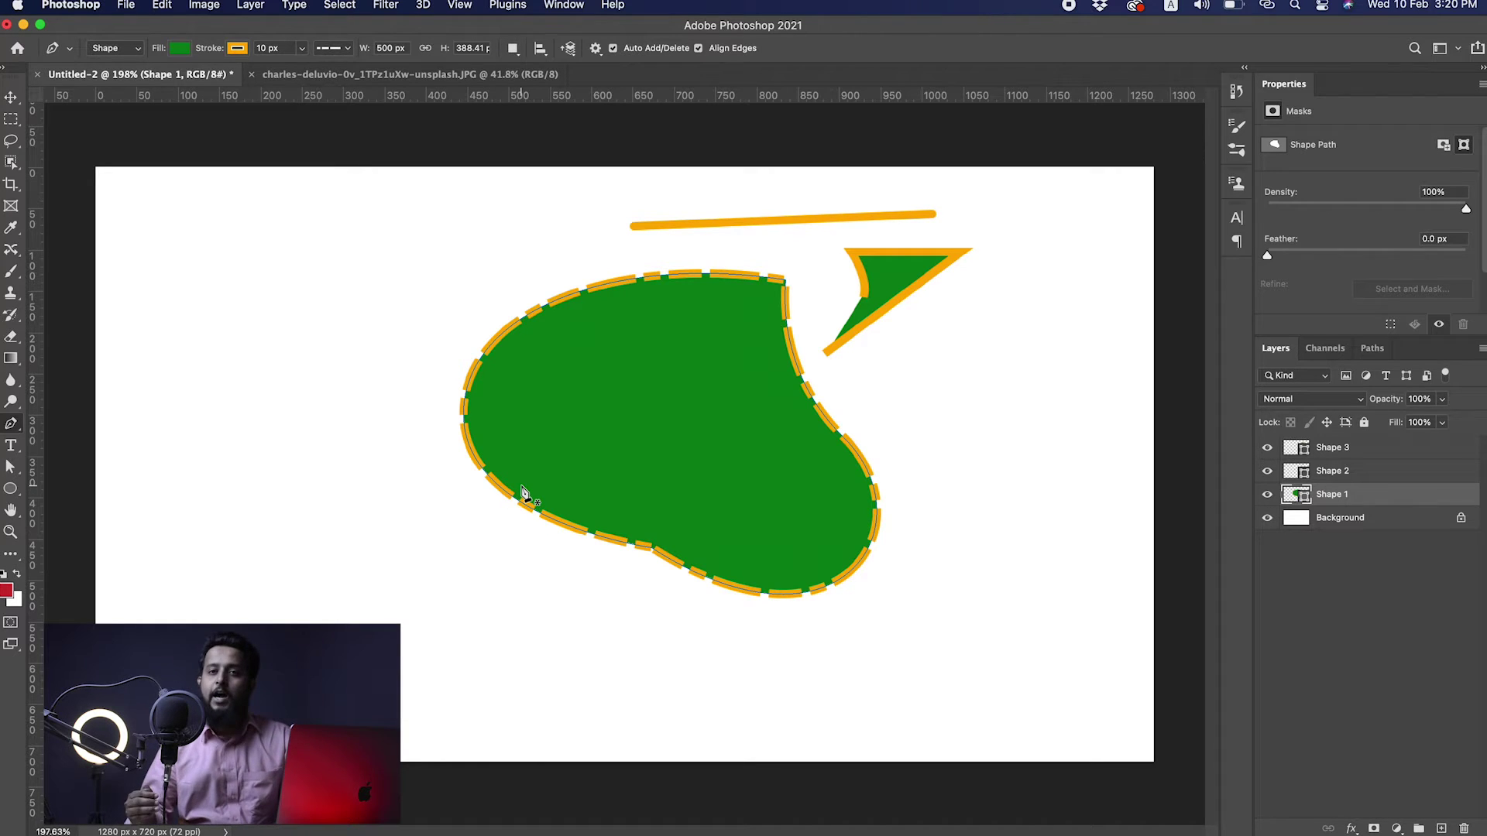
key(cmd+z)
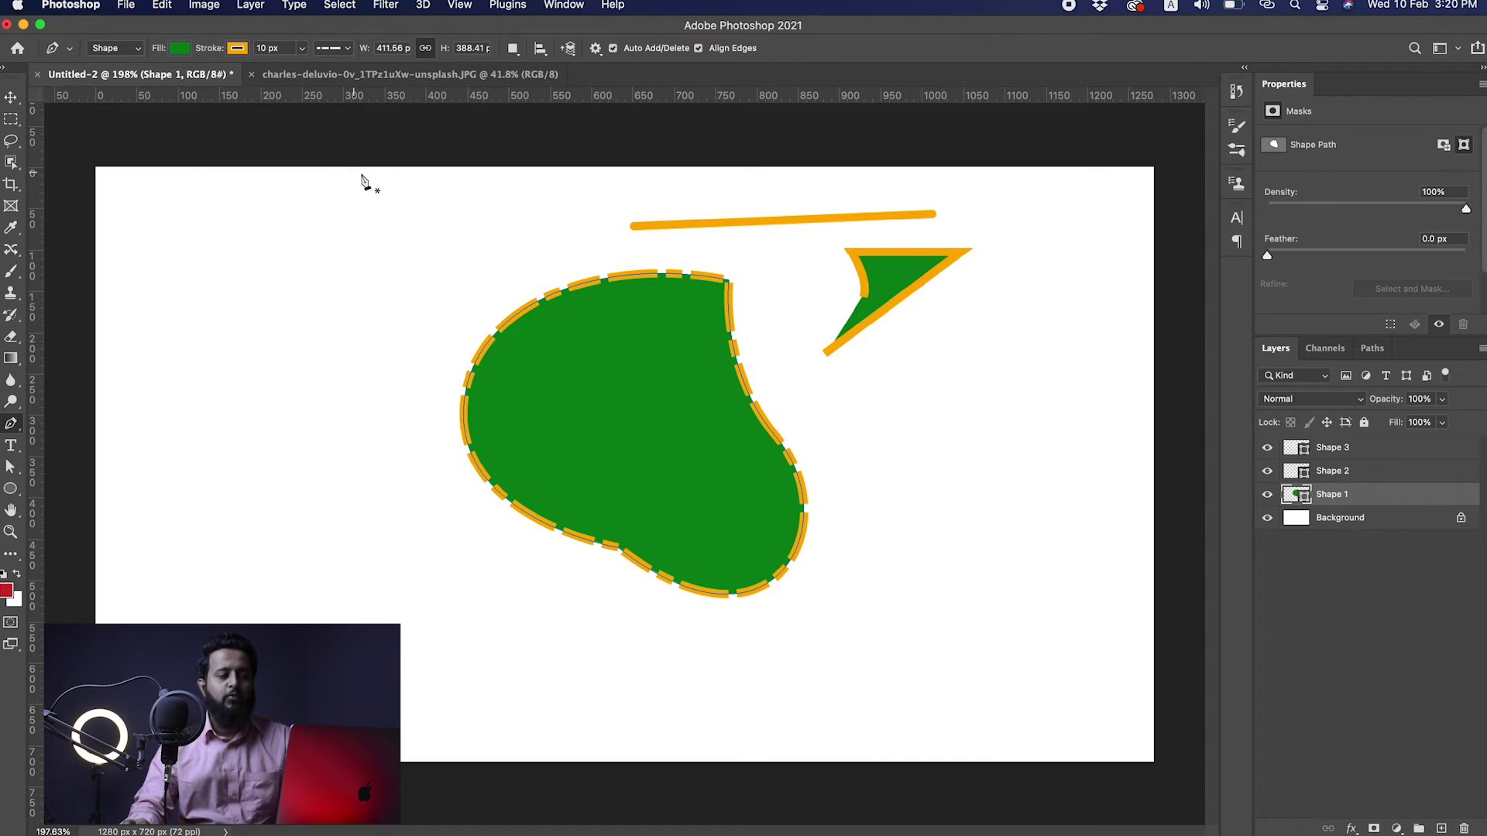
Step: Set the large green shape's width to 500 px with its proportions linked
click(400, 49)
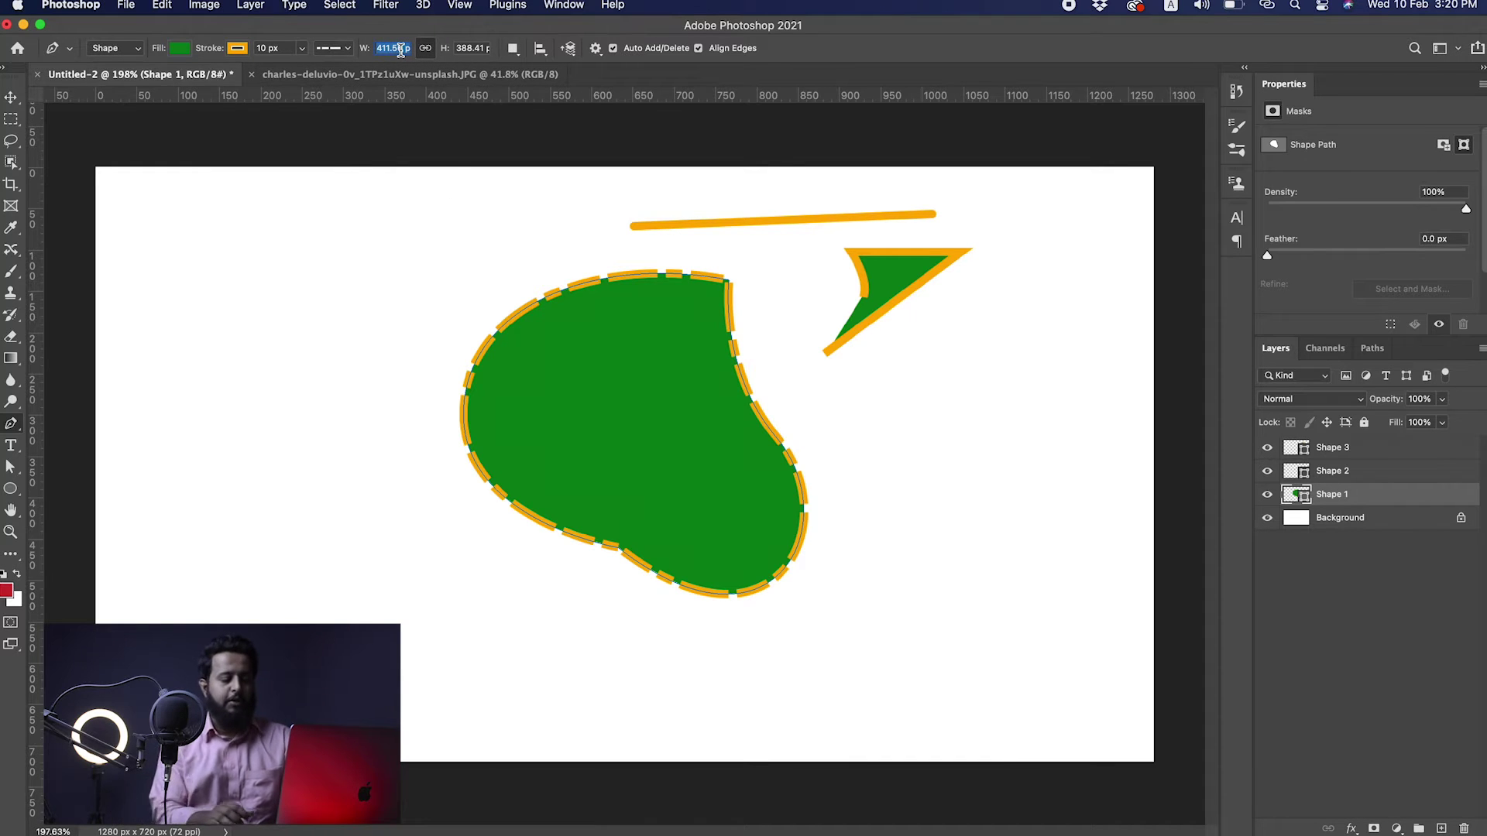
text(5)
key(Return)
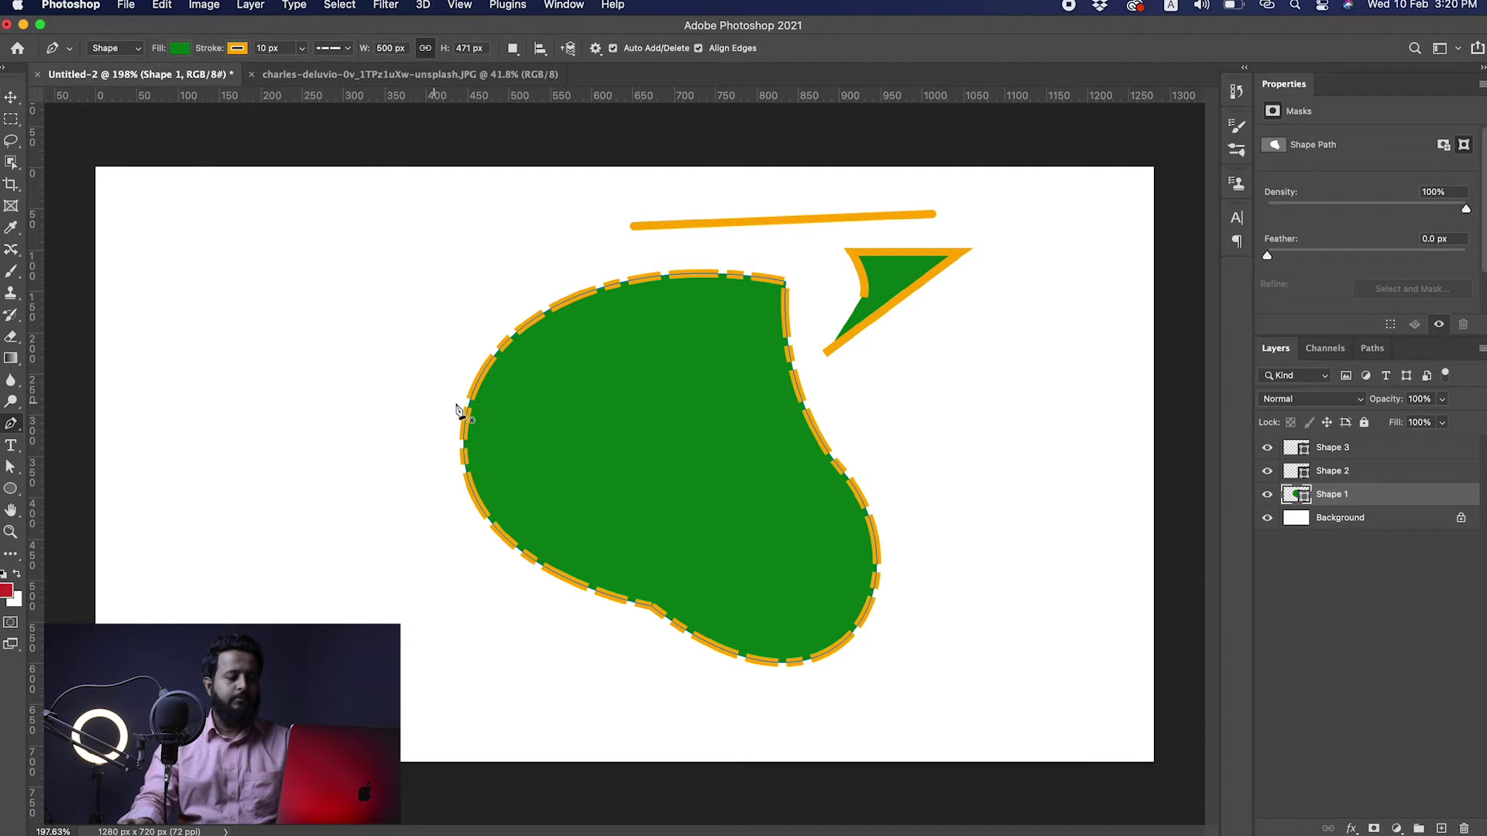
Step: Remove the stroke from the large green shape and move the shape to the left half of the canvas
key(v)
drag(489, 239, 906, 418)
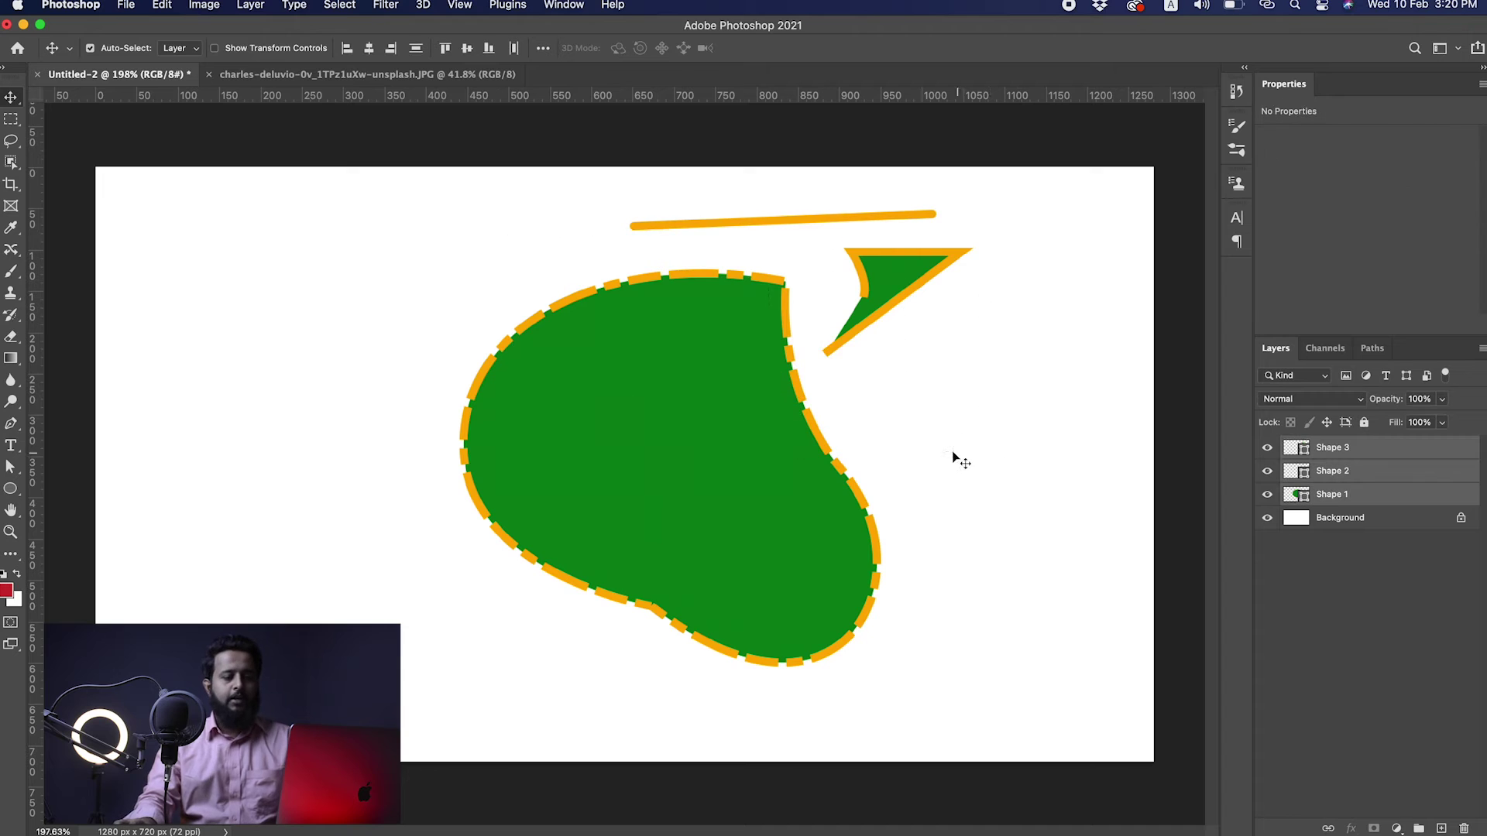
click(848, 468)
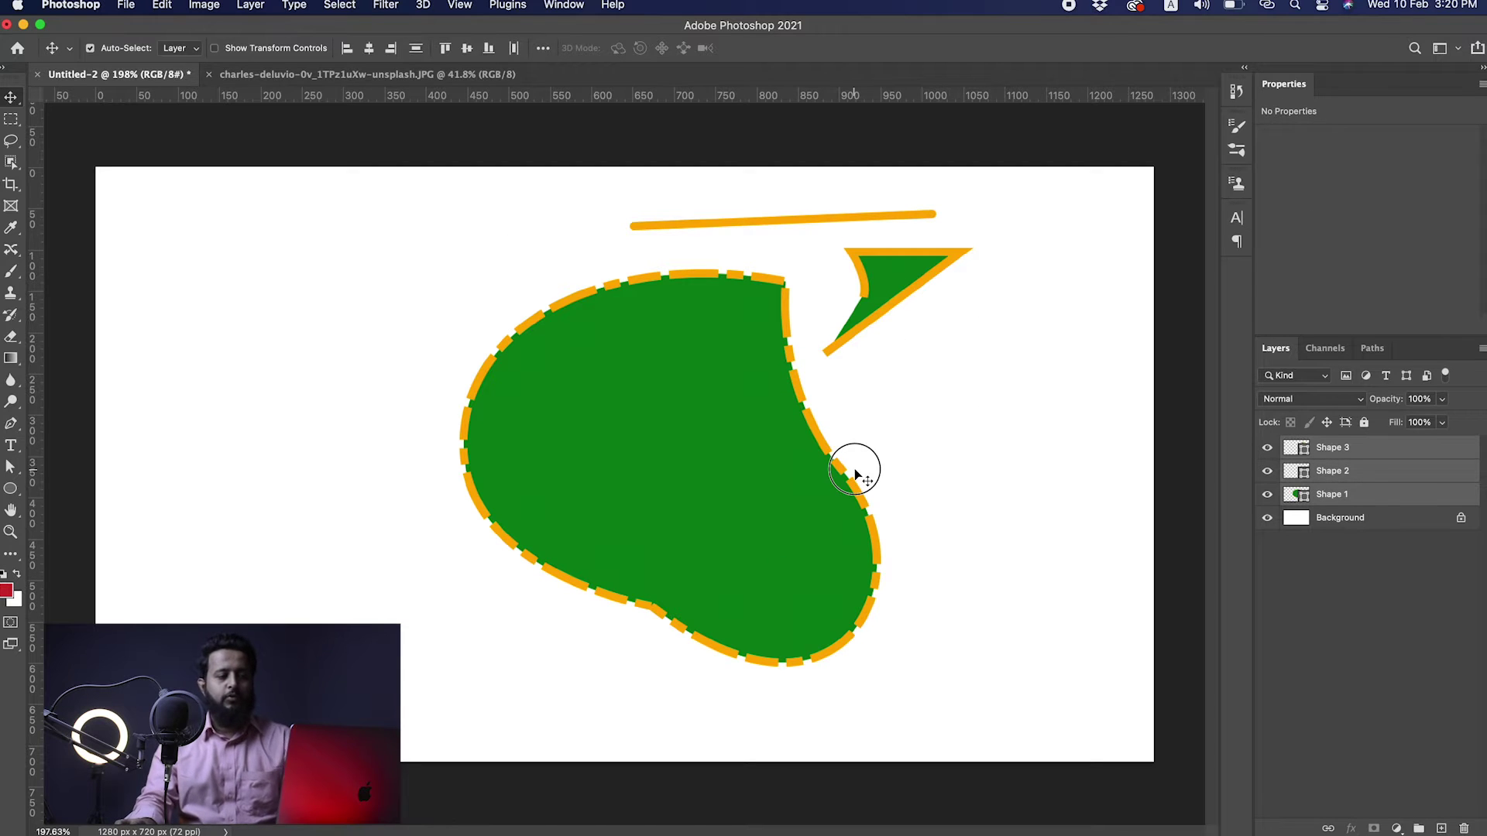
key(p)
click(237, 48)
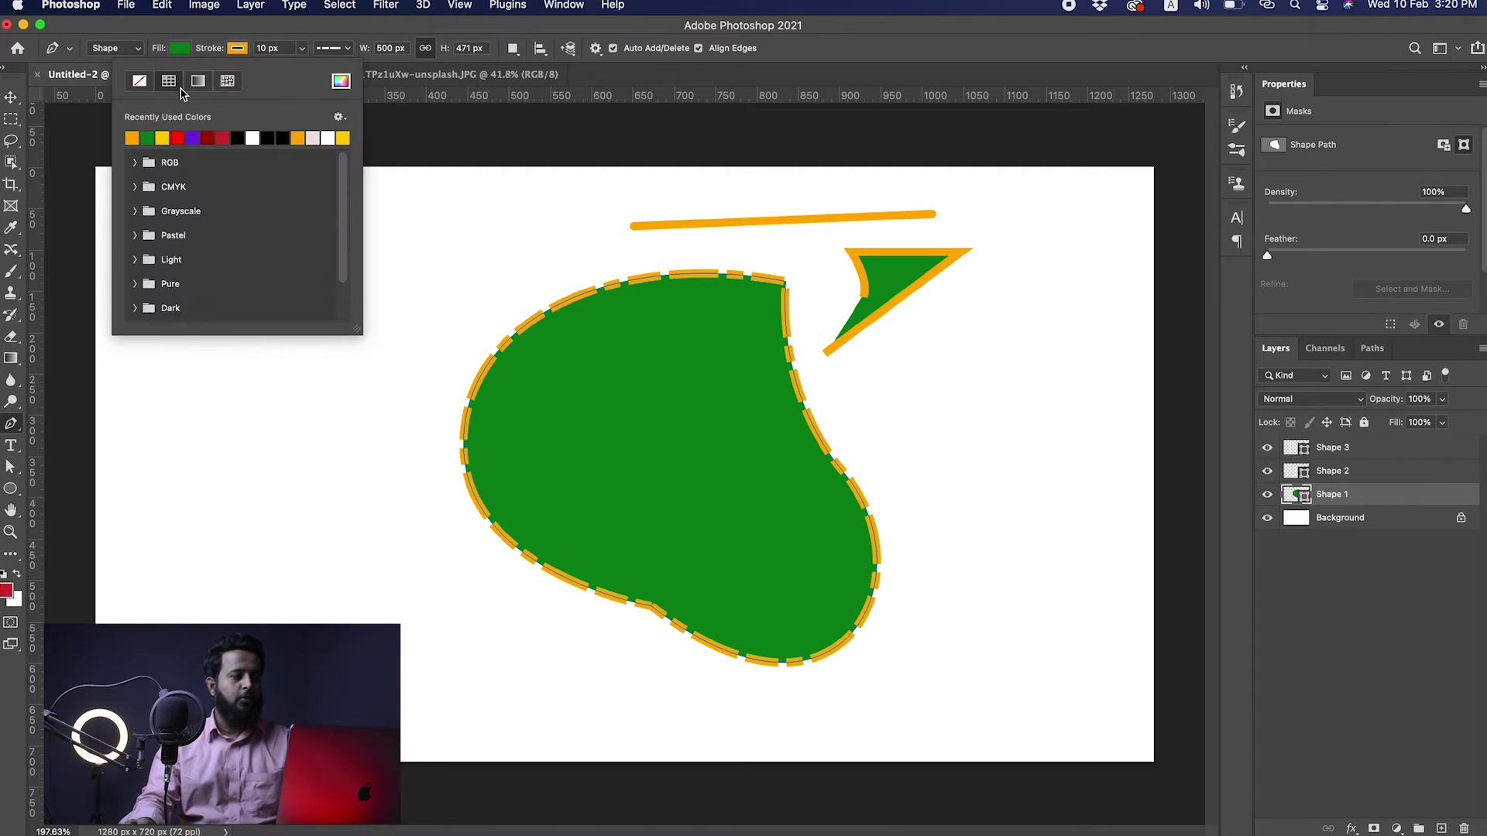
click(140, 81)
key(v)
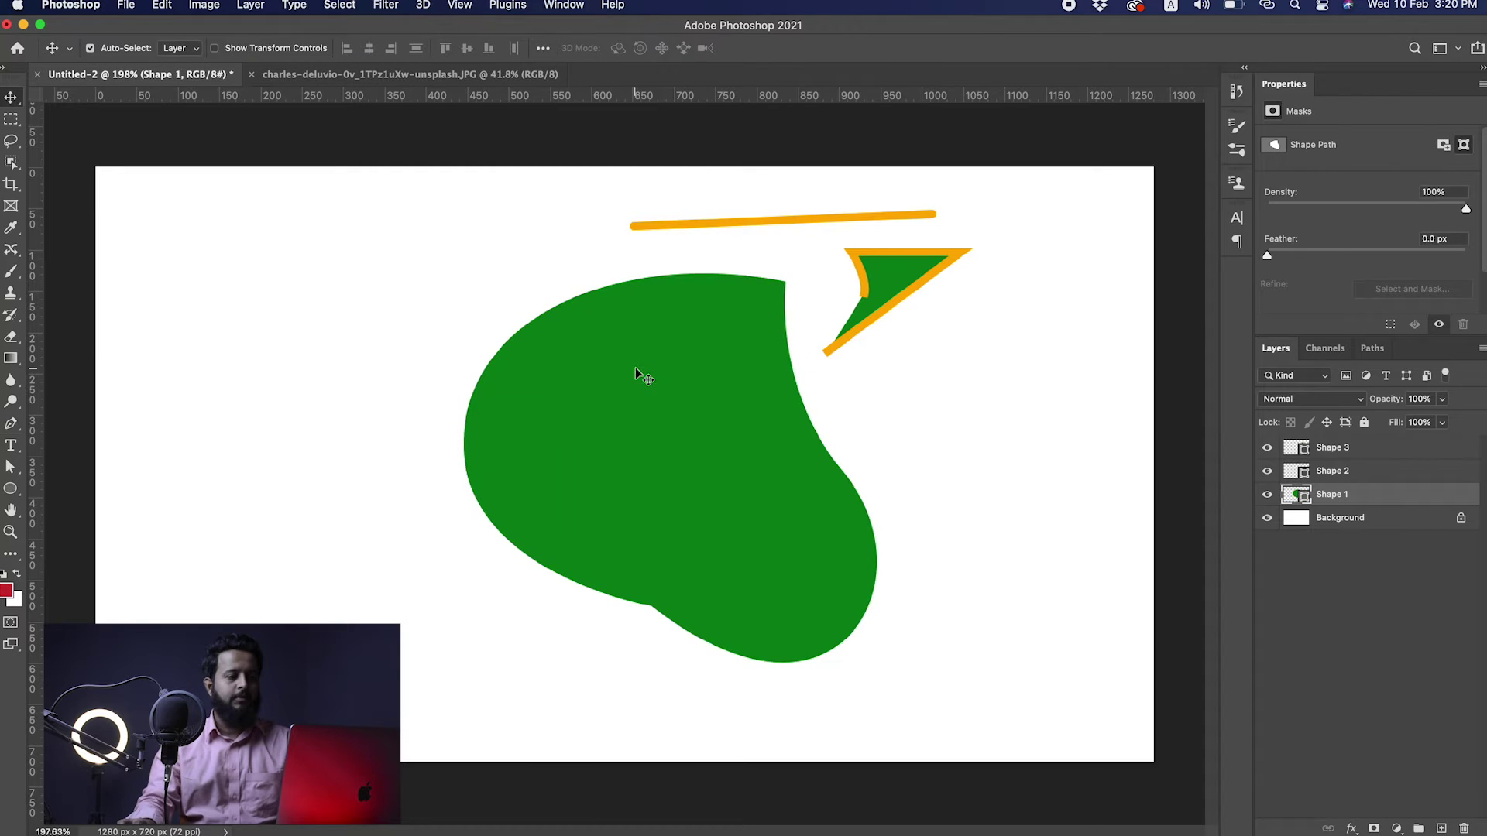
drag(659, 338, 449, 340)
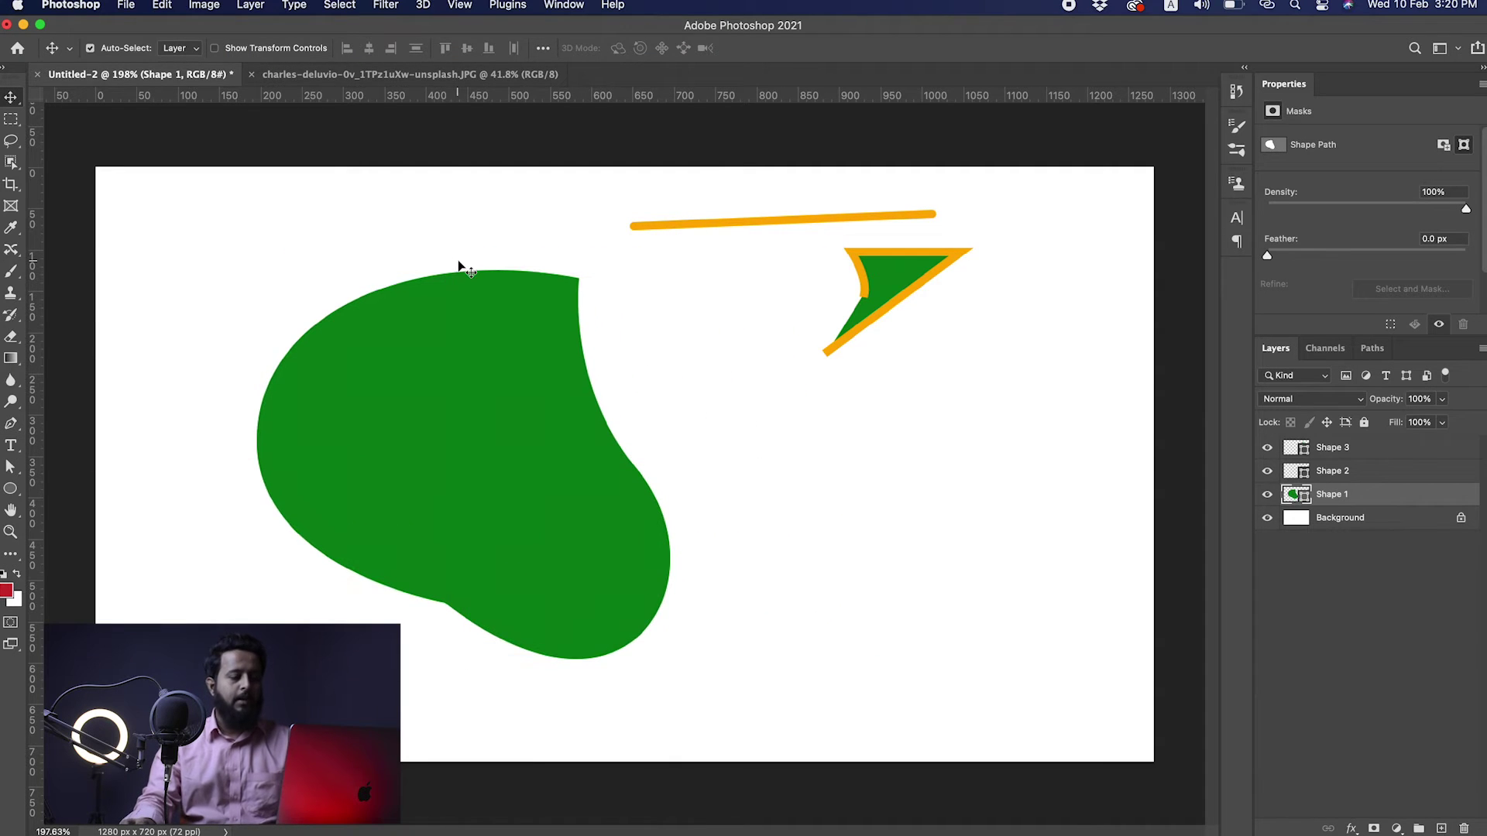
Step: Delete the Shape 2 and Shape 3 layers
key(p)
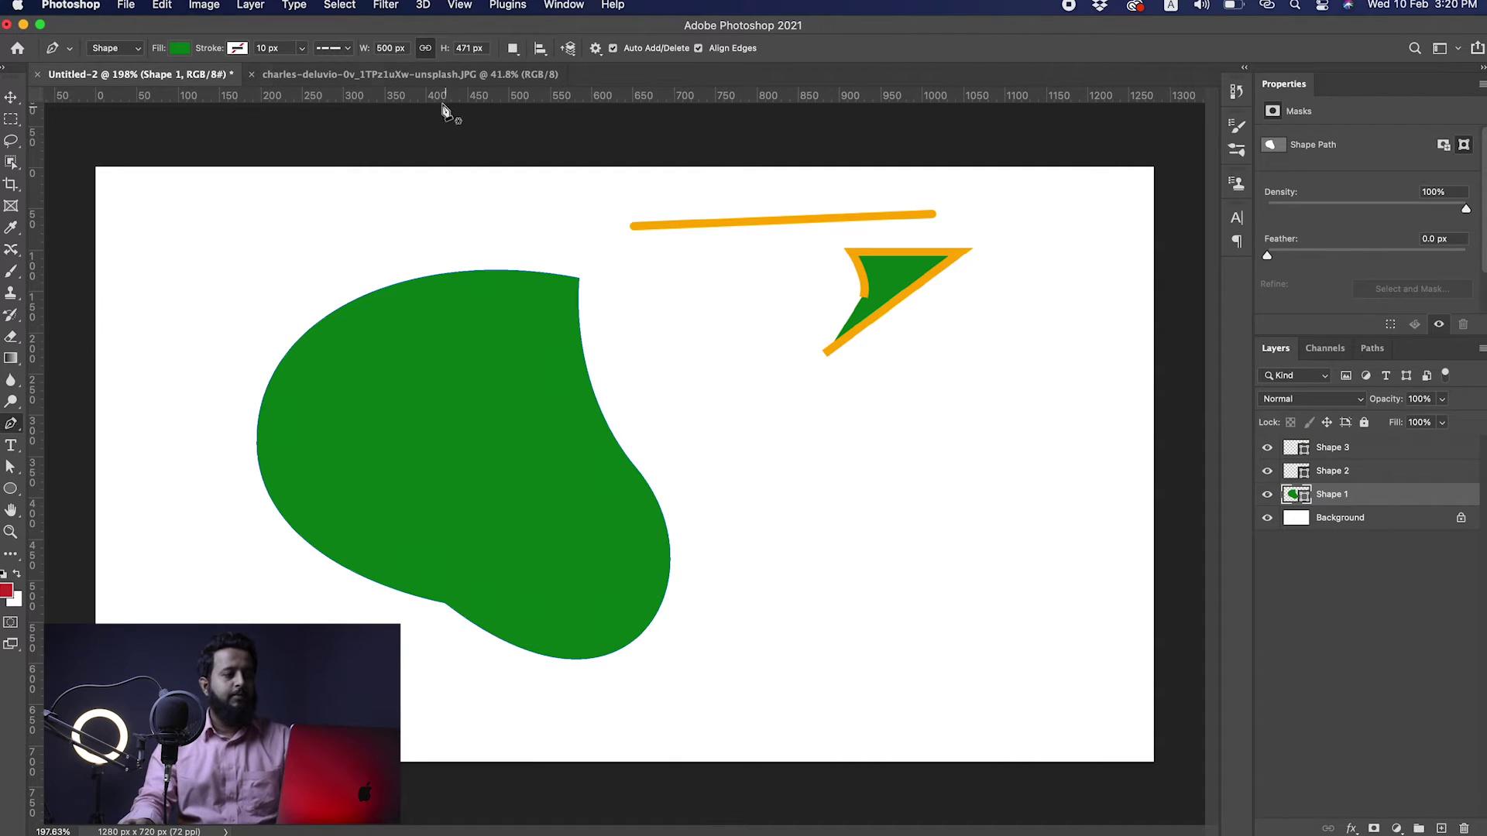
click(513, 49)
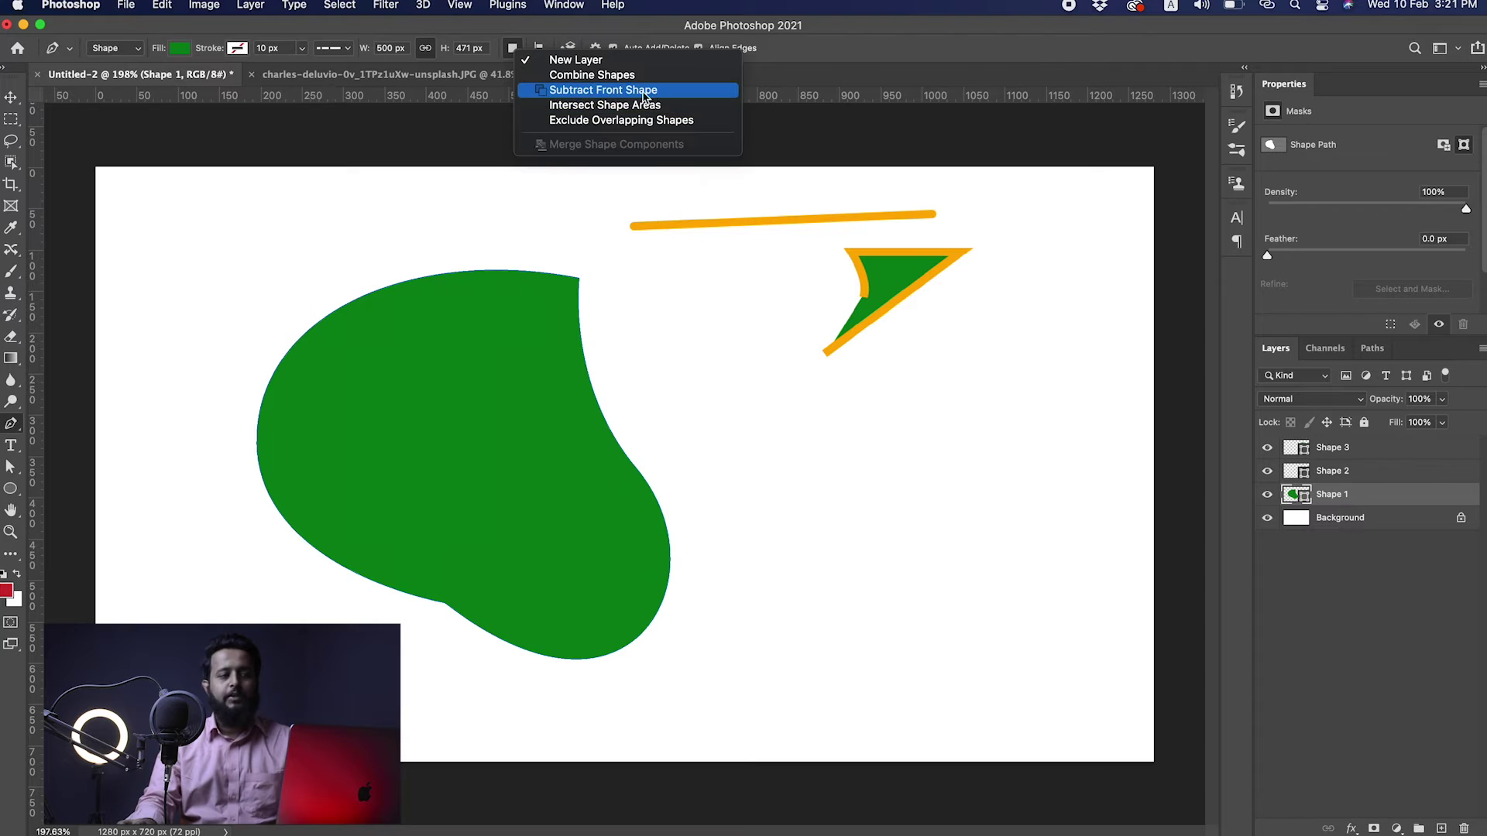
click(1373, 506)
click(1360, 453)
shift+click(1365, 474)
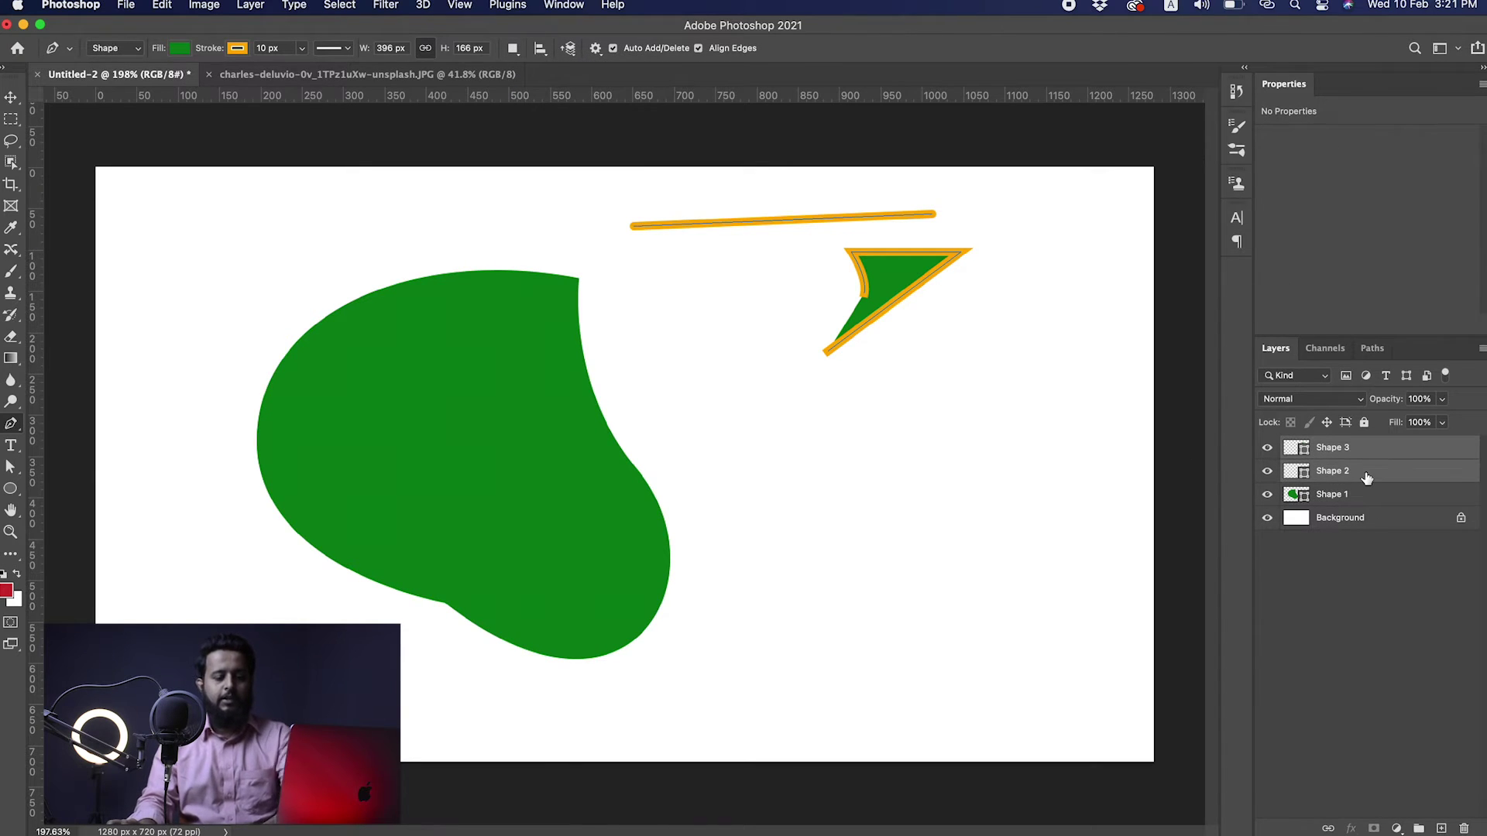
key(Delete)
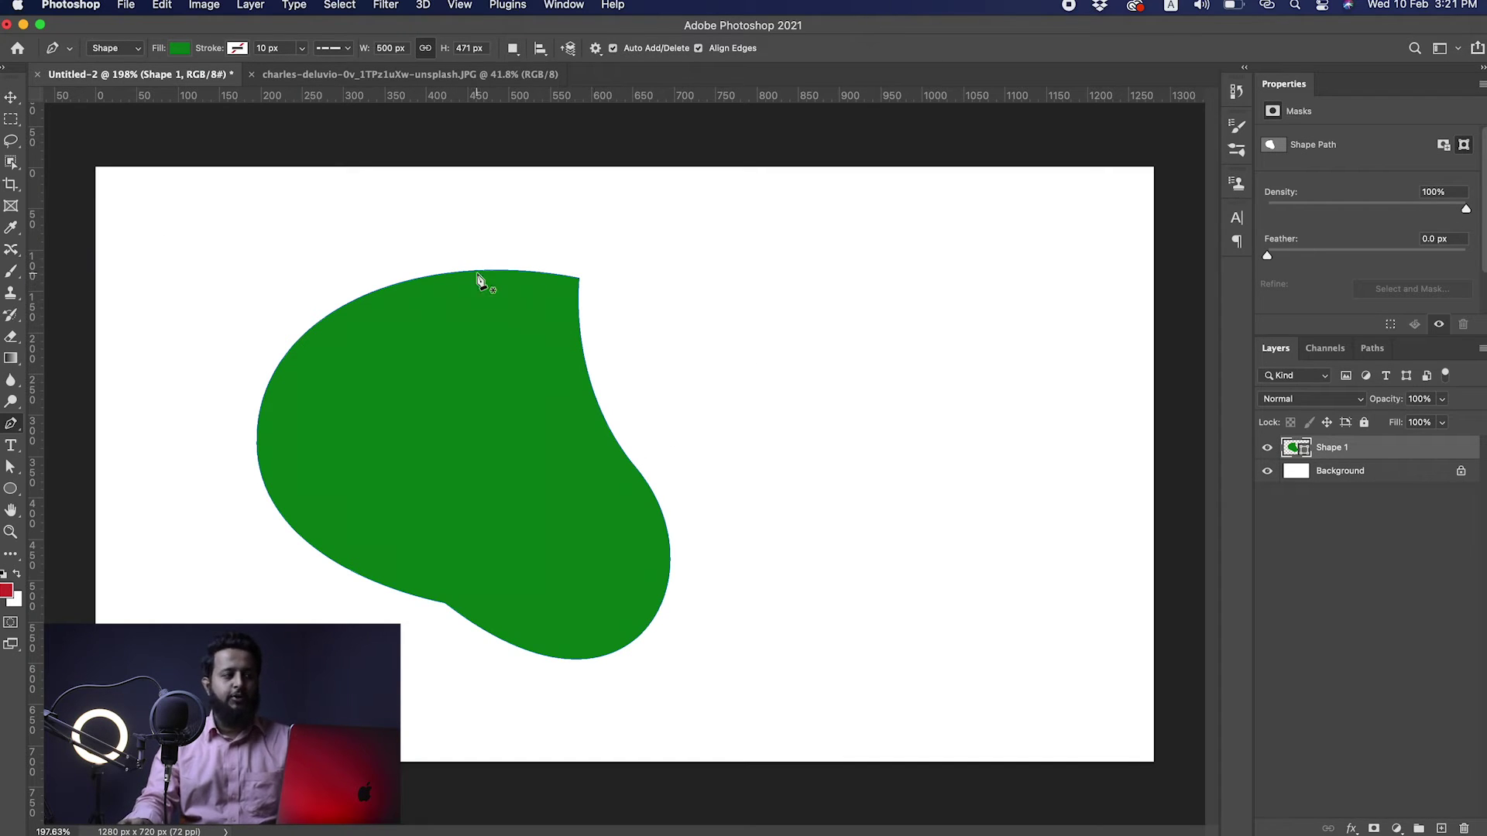
Step: Change the fill colour of the remaining green shape to orange
click(585, 226)
key(super+z)
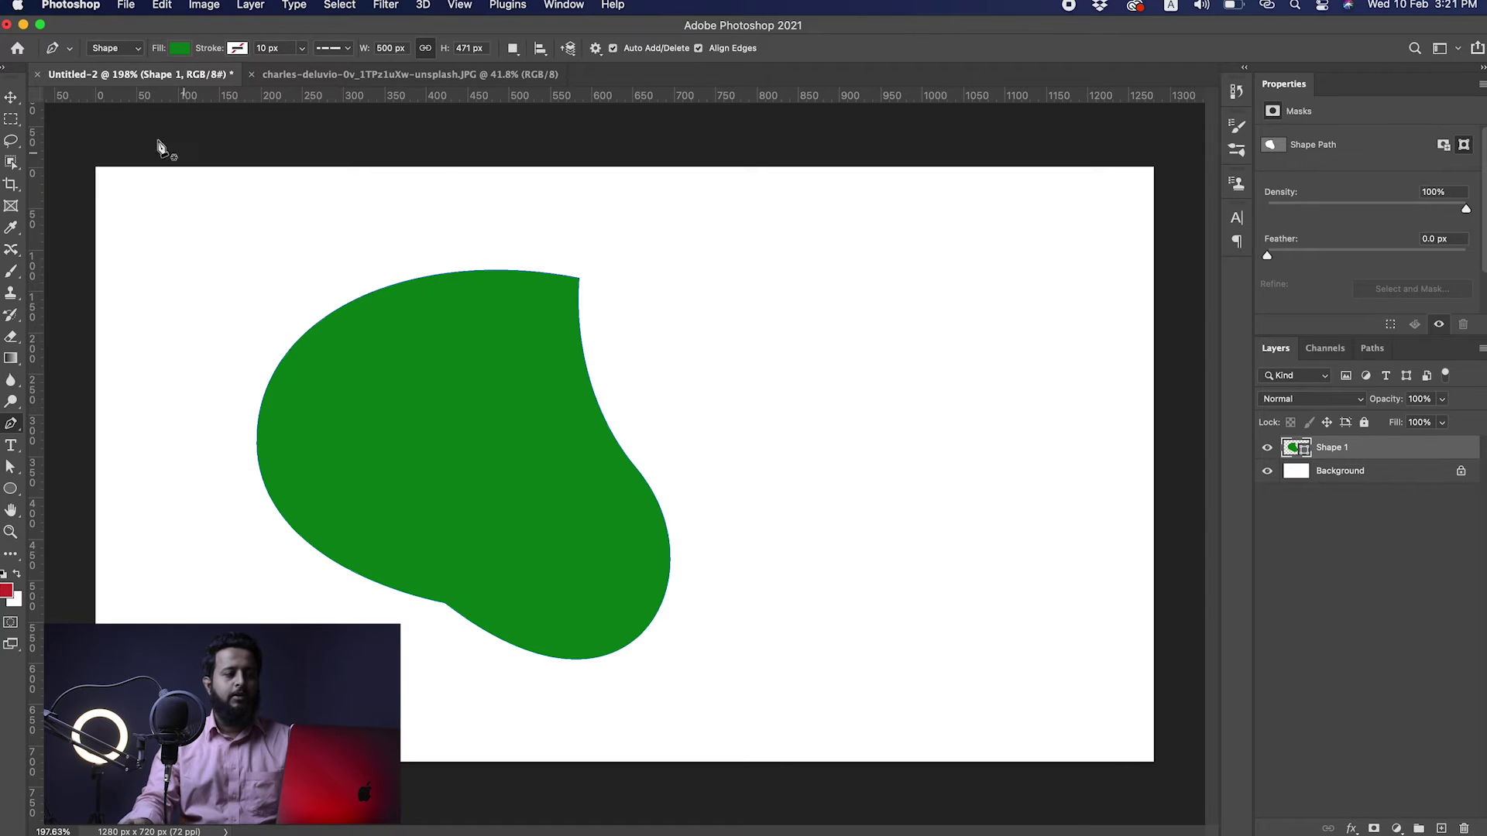
click(183, 49)
click(241, 138)
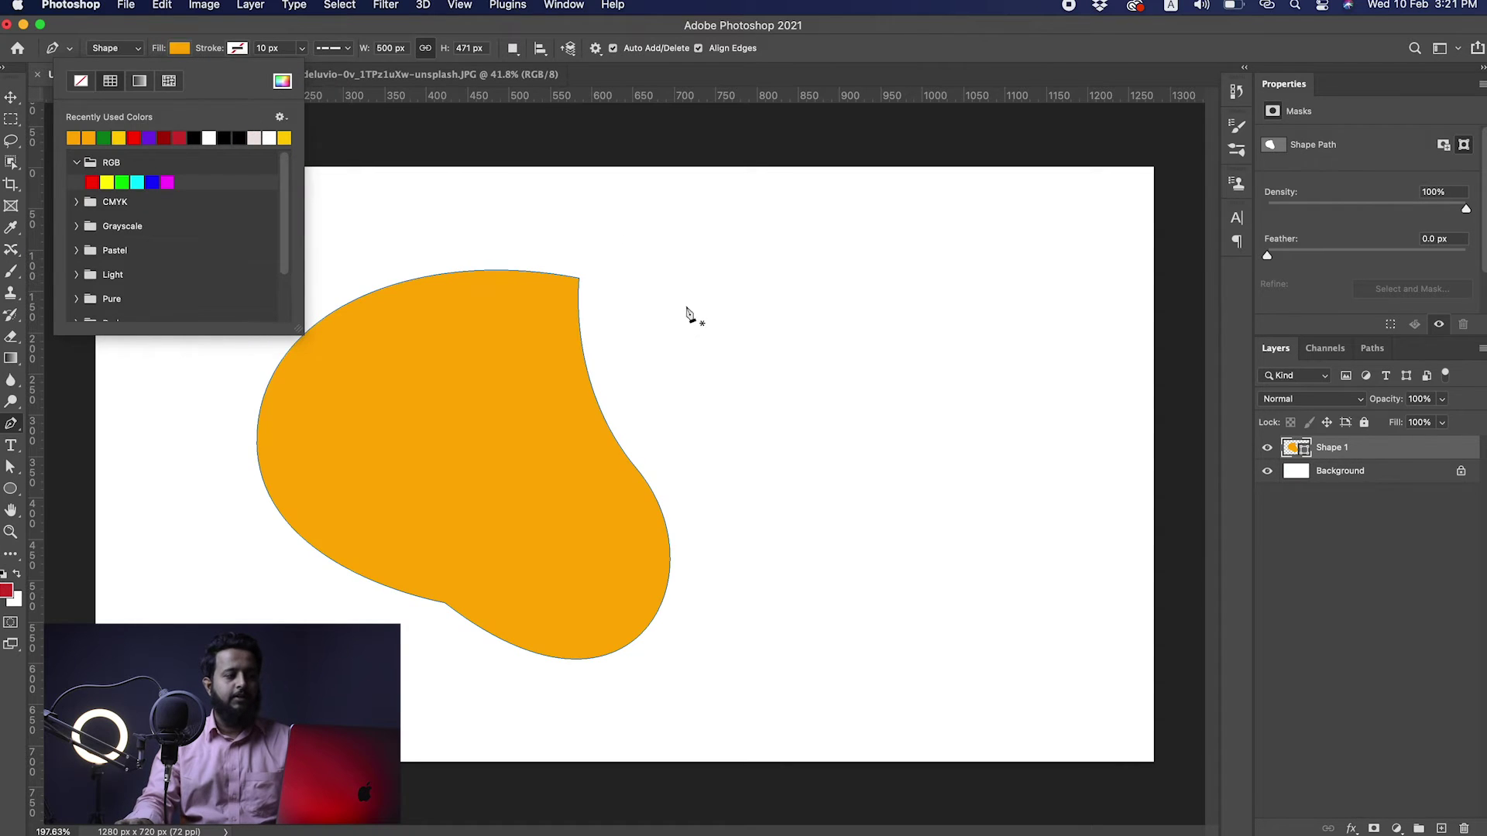
Step: Draw a closed four-cornered shape about 532 by 179 px on a new layer, overlapping the orange shape's upper part
click(805, 305)
click(365, 362)
click(504, 213)
click(703, 235)
click(804, 306)
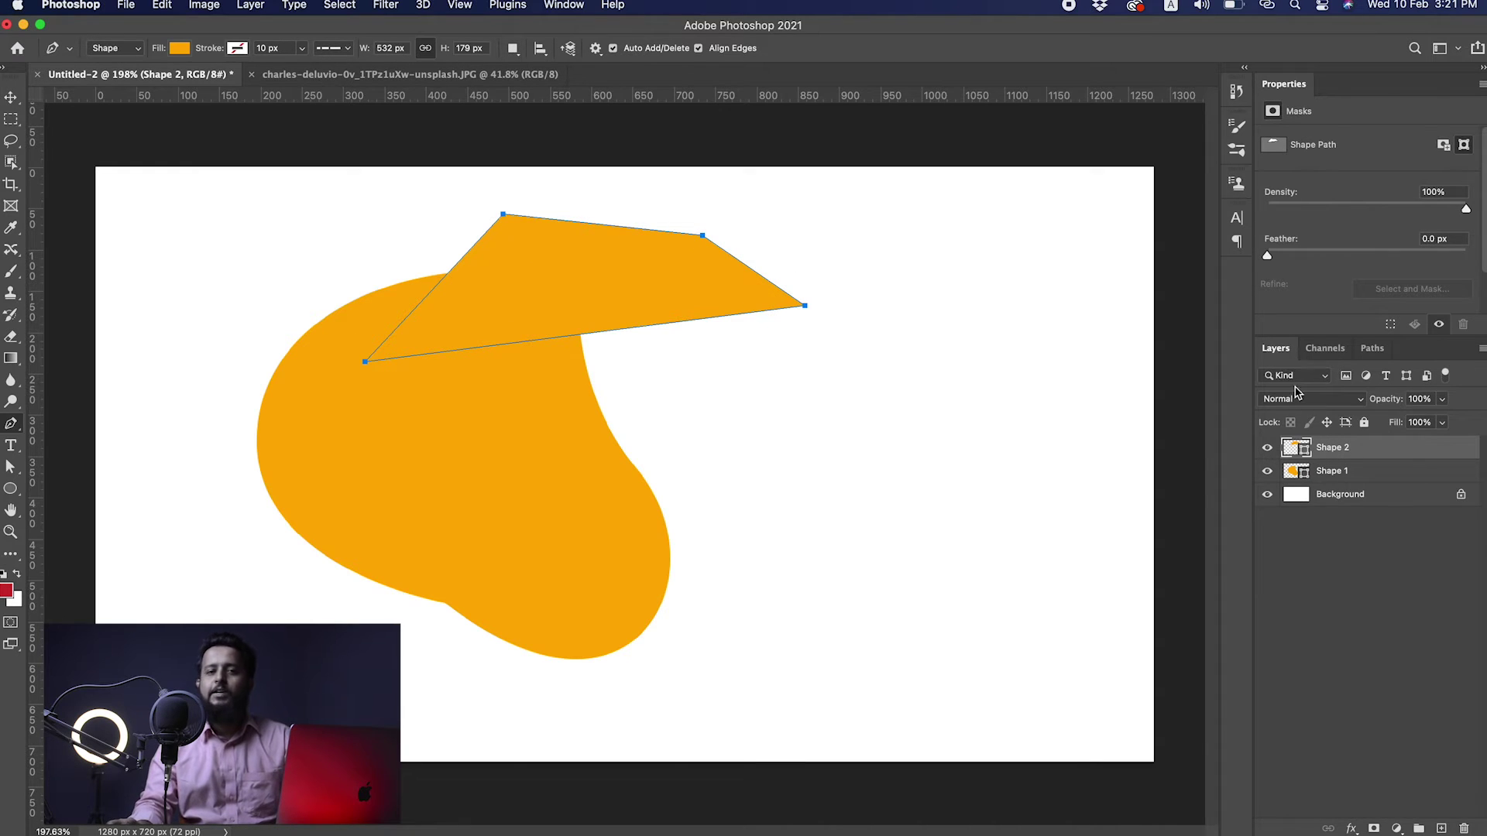
Step: Try the overlapping four-cornered shape in dark red and farther down over the orange shape, and delete it
click(170, 50)
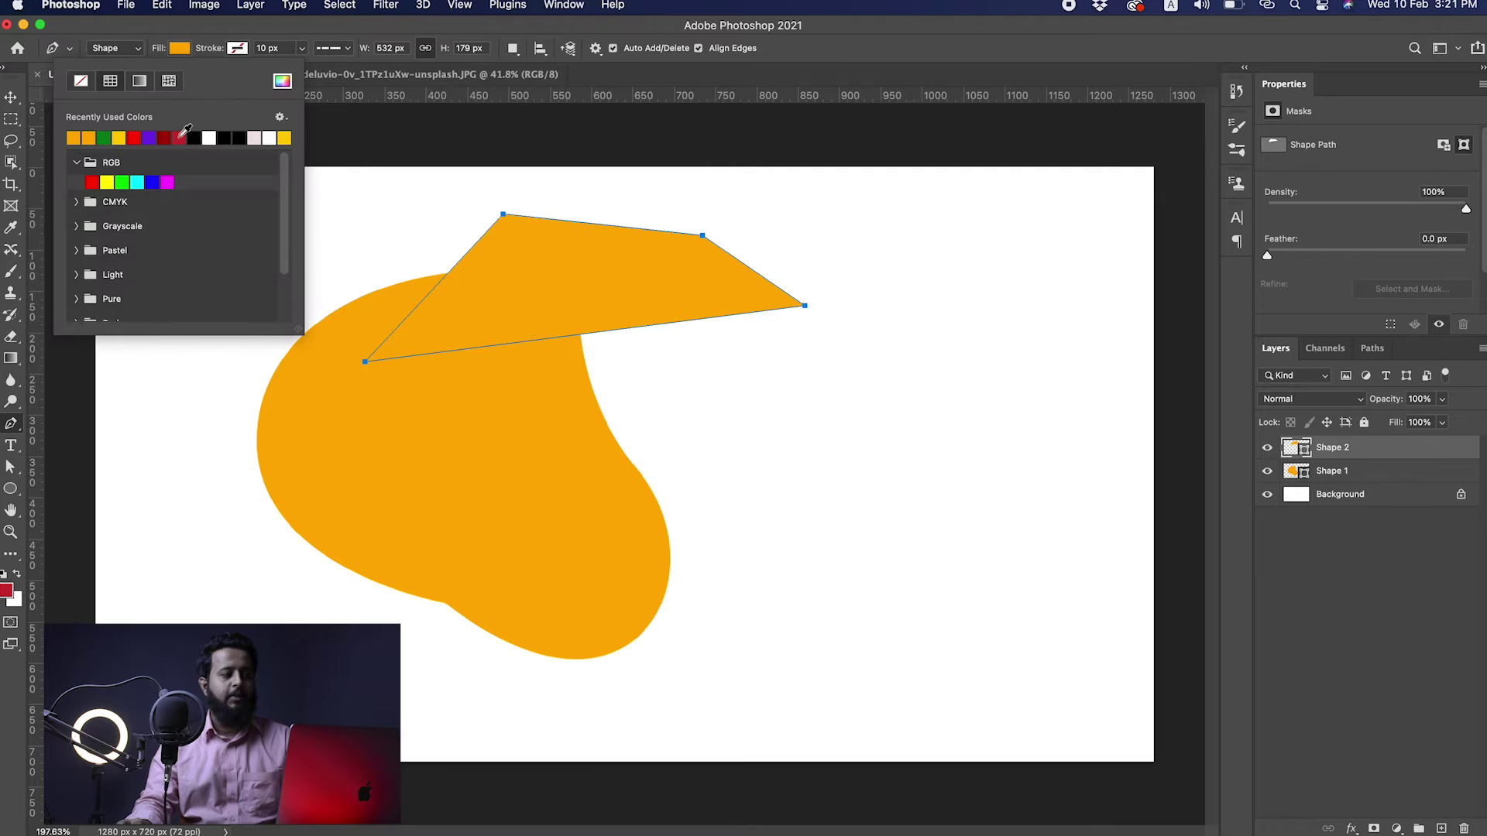
click(182, 132)
key(v)
drag(590, 274, 644, 377)
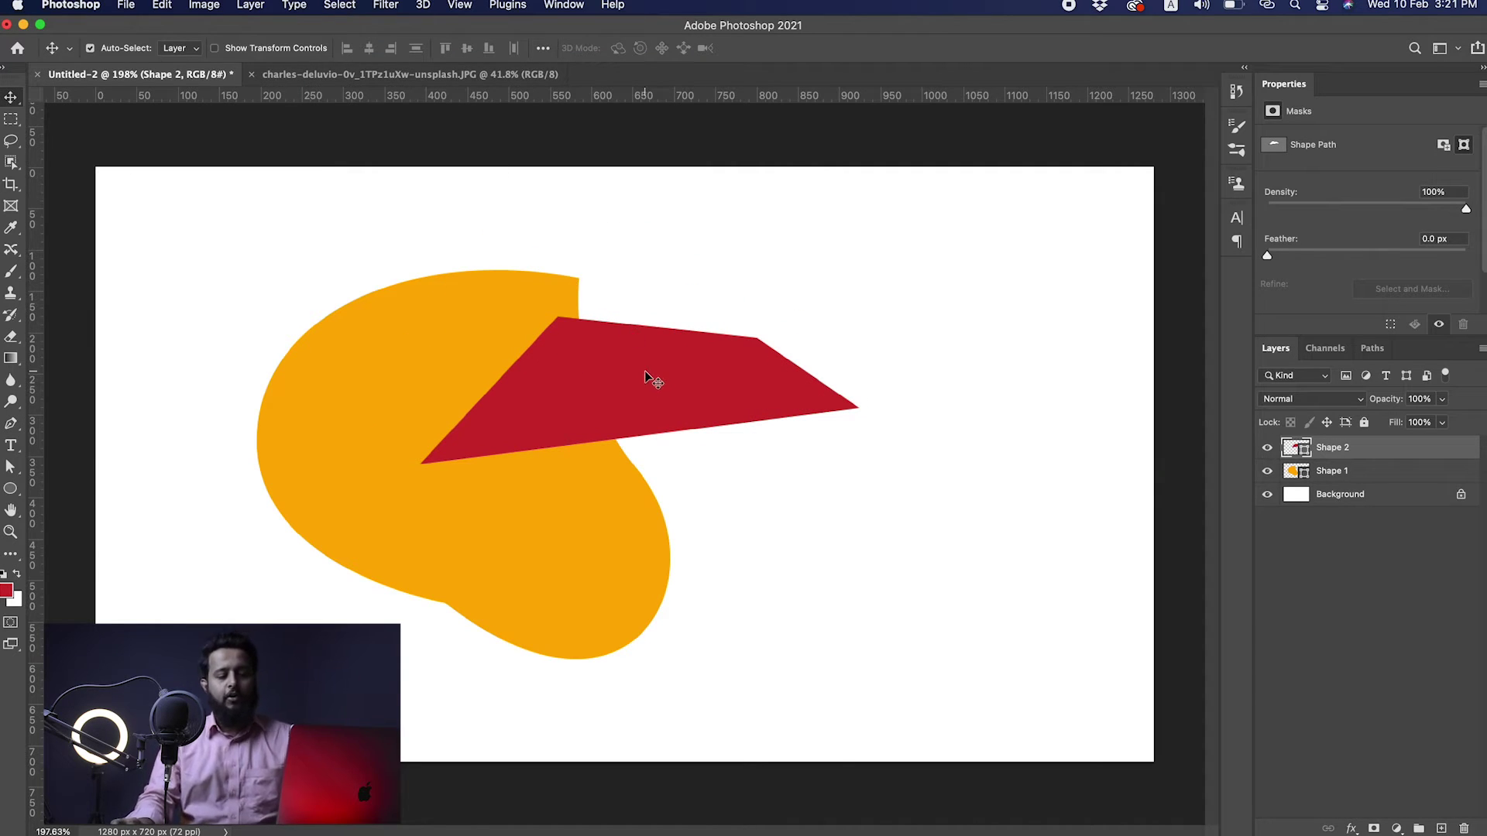
key(Delete)
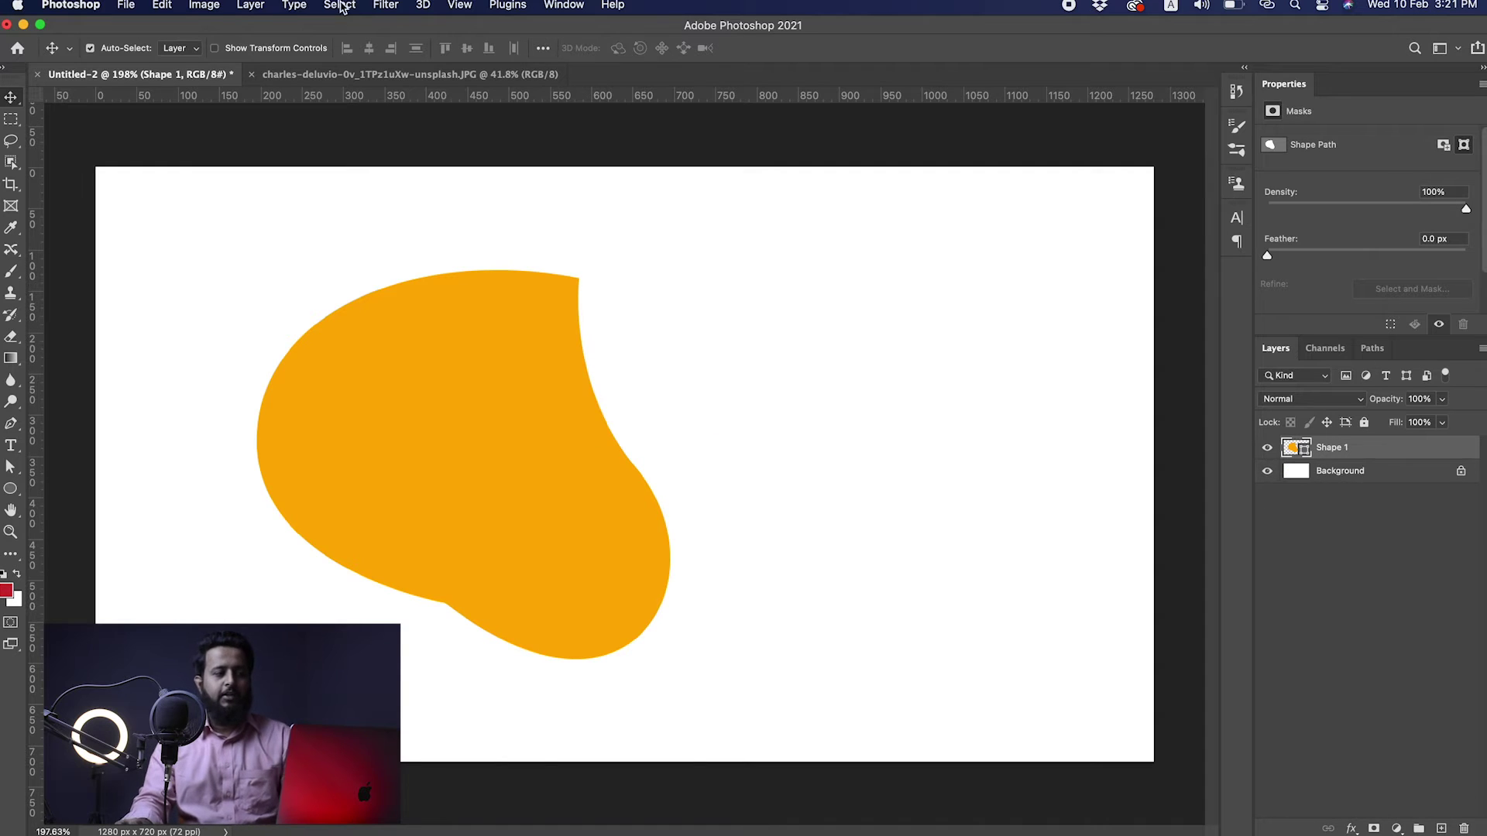
Step: Draw a narrow curved stem below the orange shape on the same layer, using the Combine Shapes path operation
key(p)
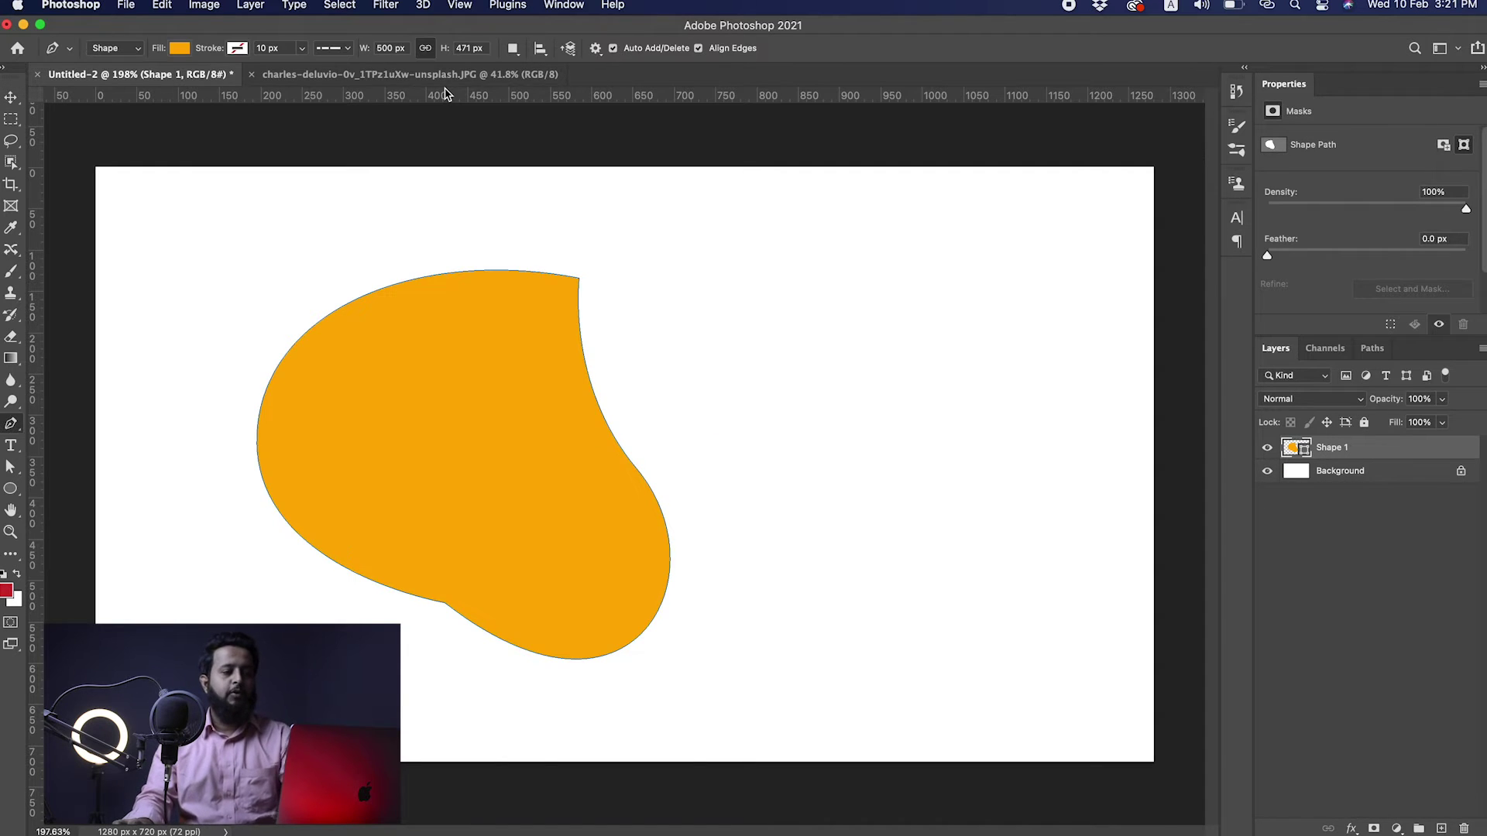
click(515, 48)
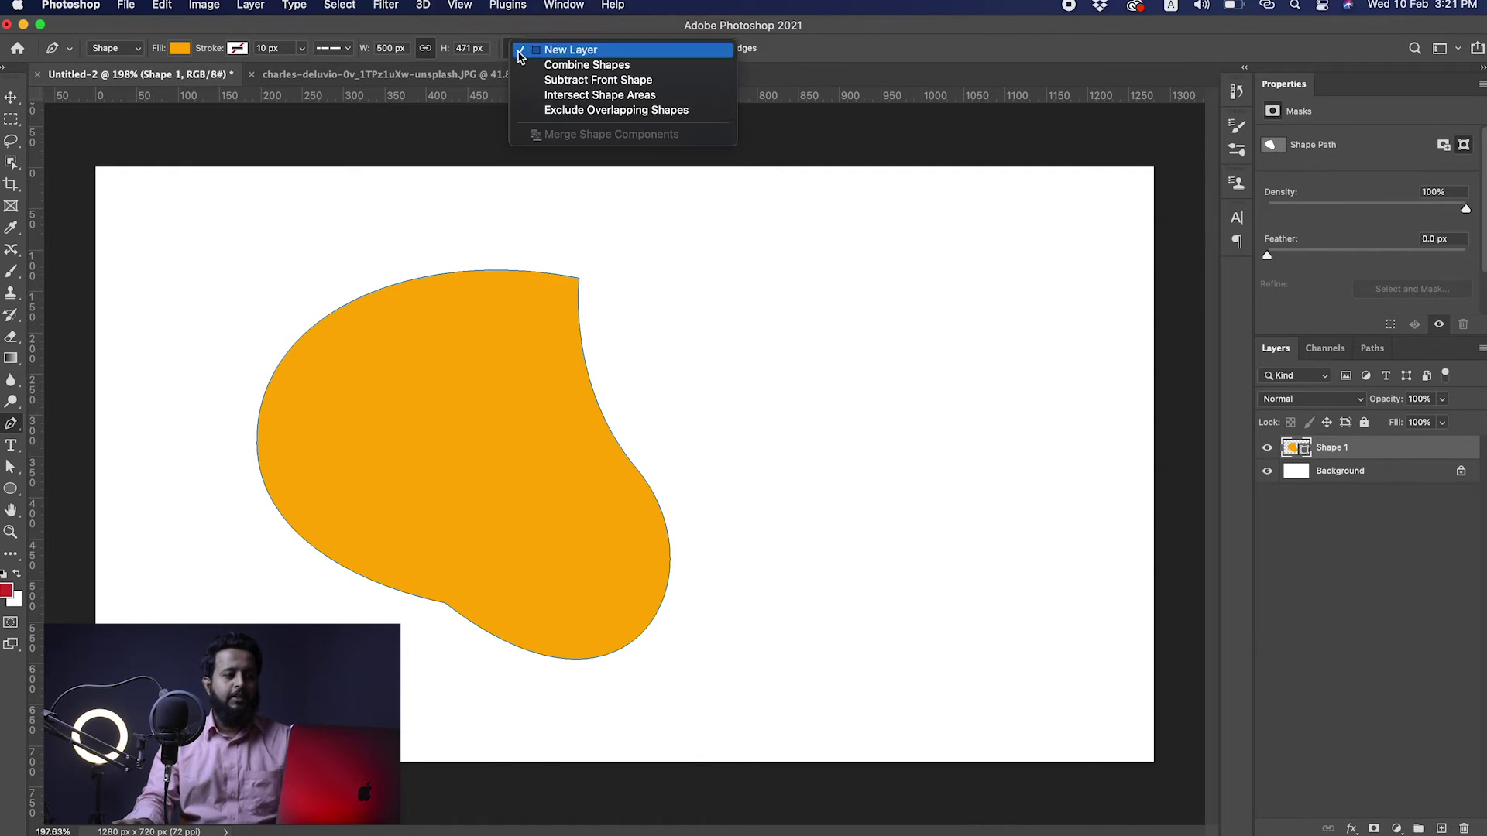
click(566, 65)
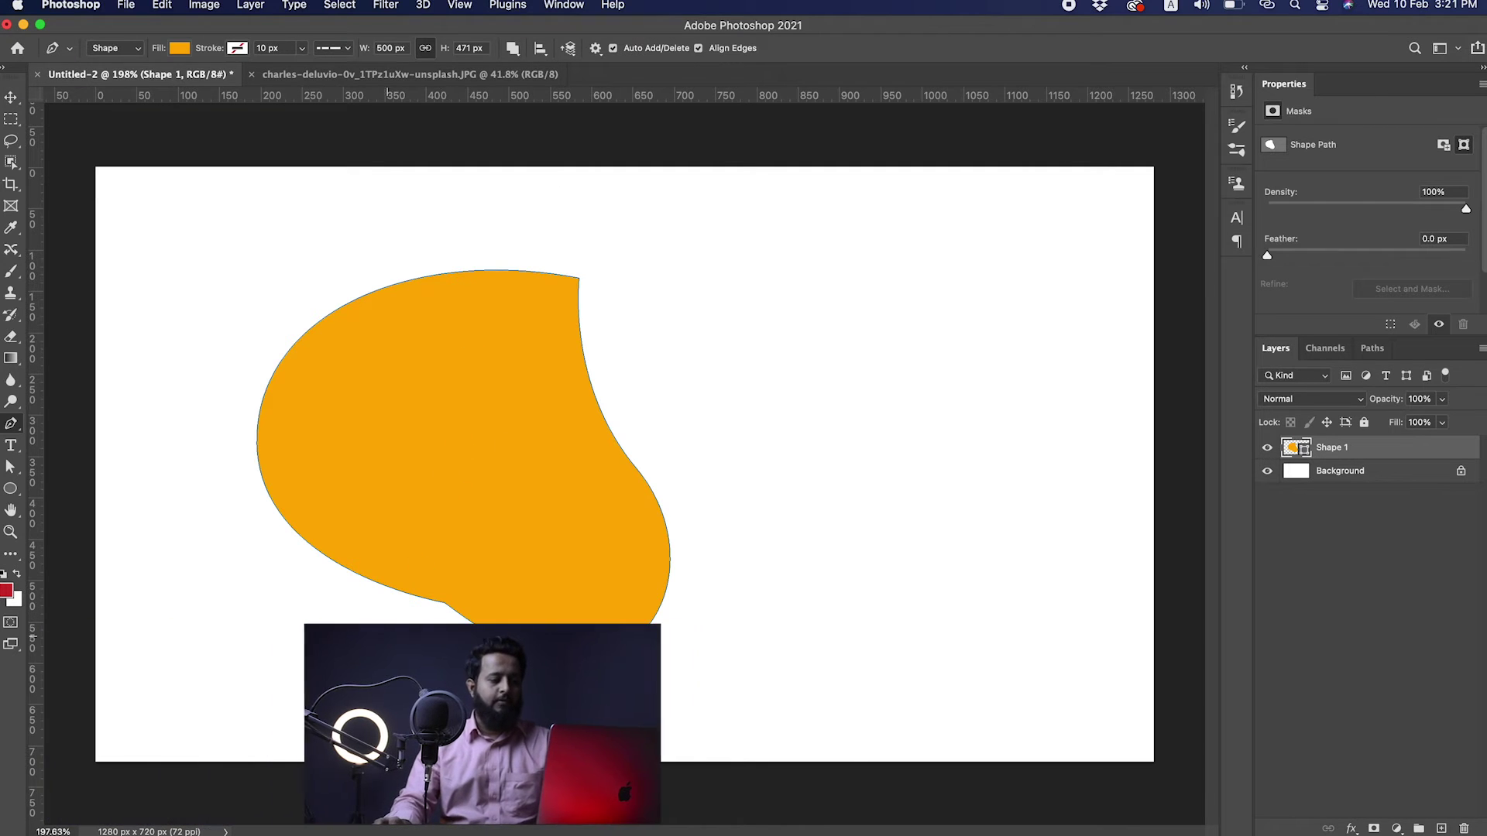
click(343, 691)
drag(447, 592, 467, 548)
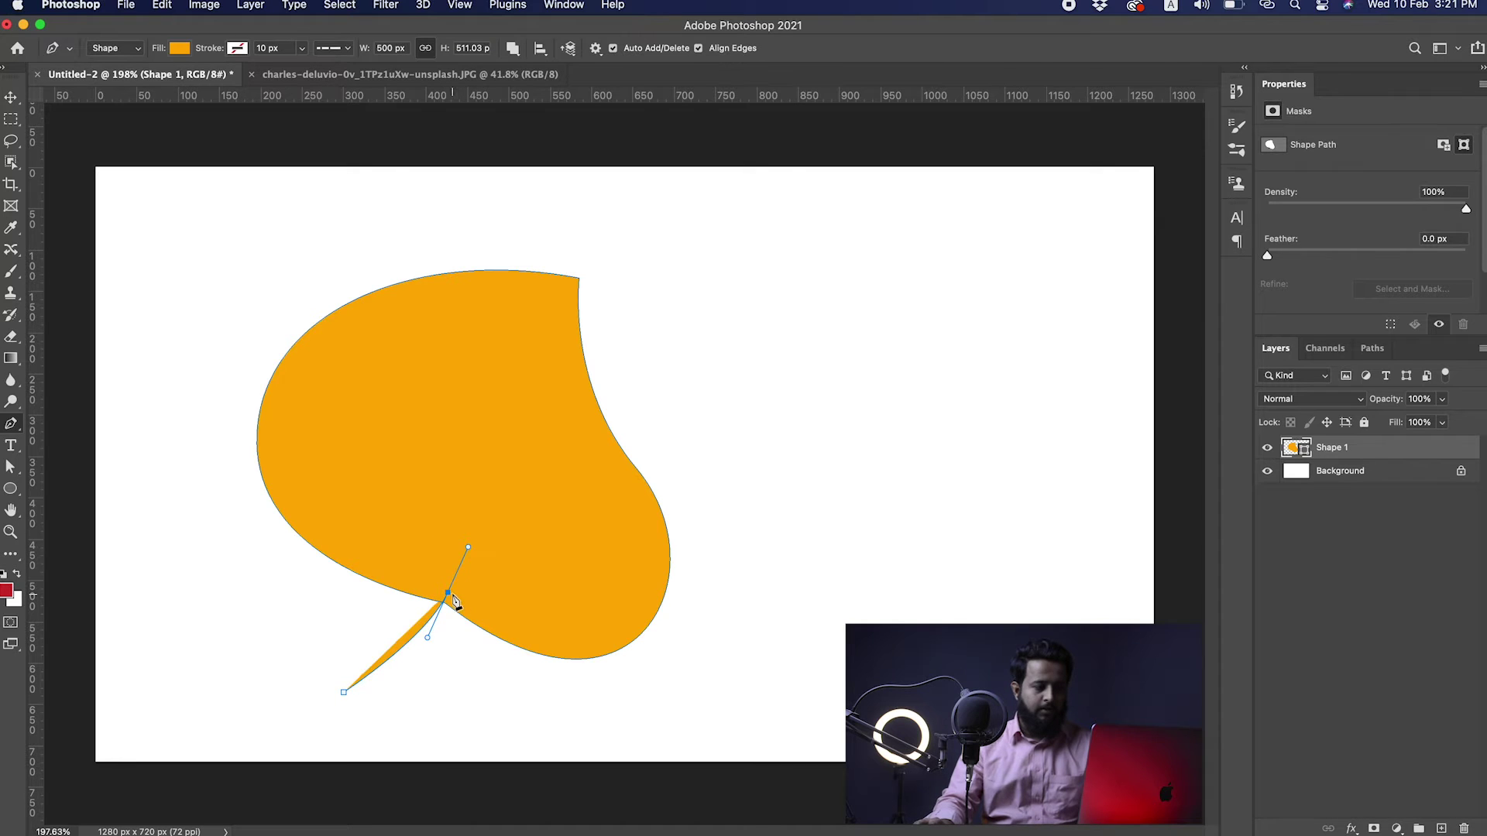
click(449, 594)
drag(361, 704, 334, 717)
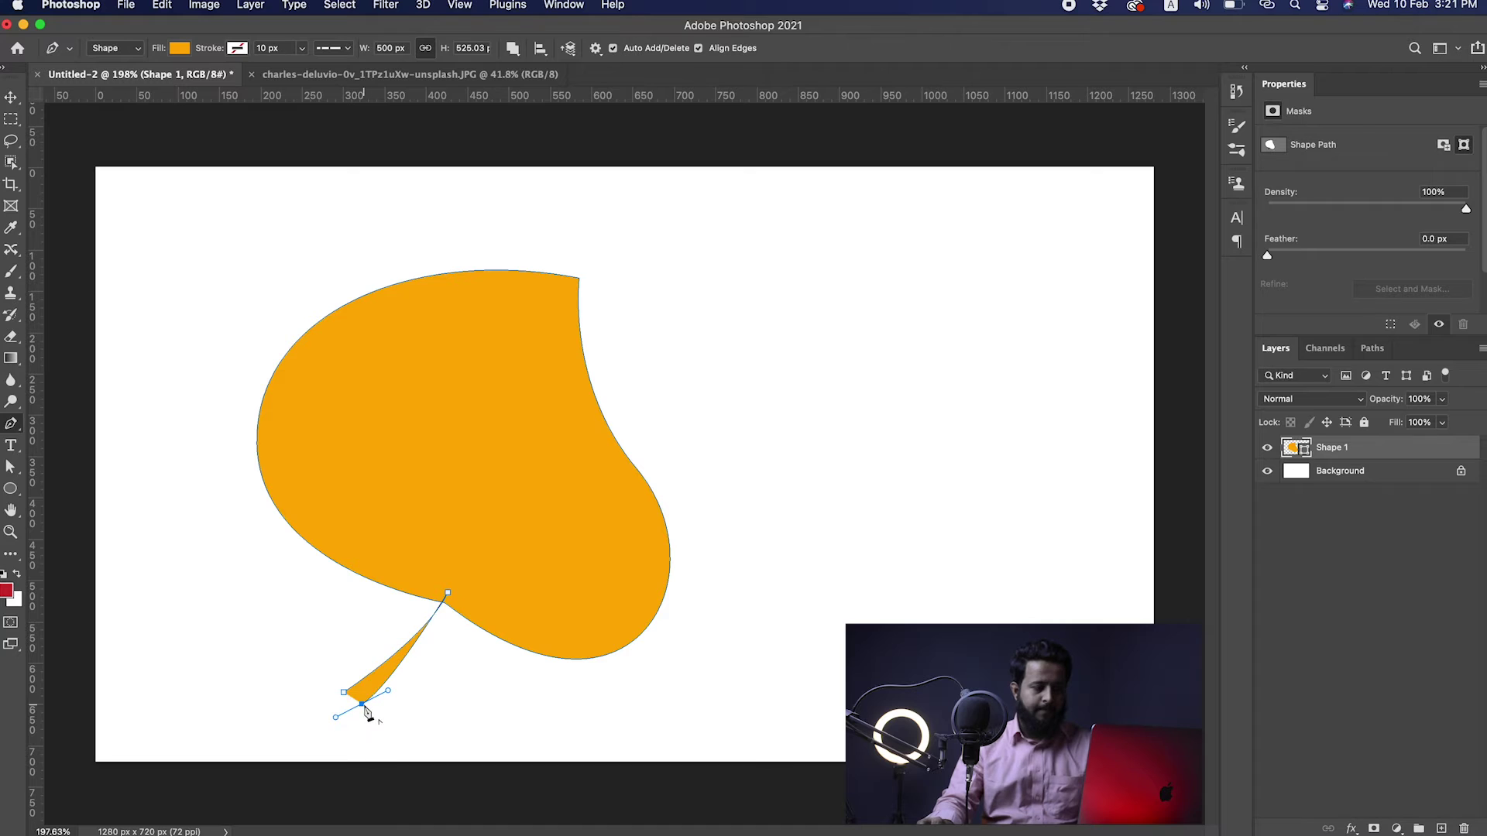
alt+click(364, 705)
click(345, 693)
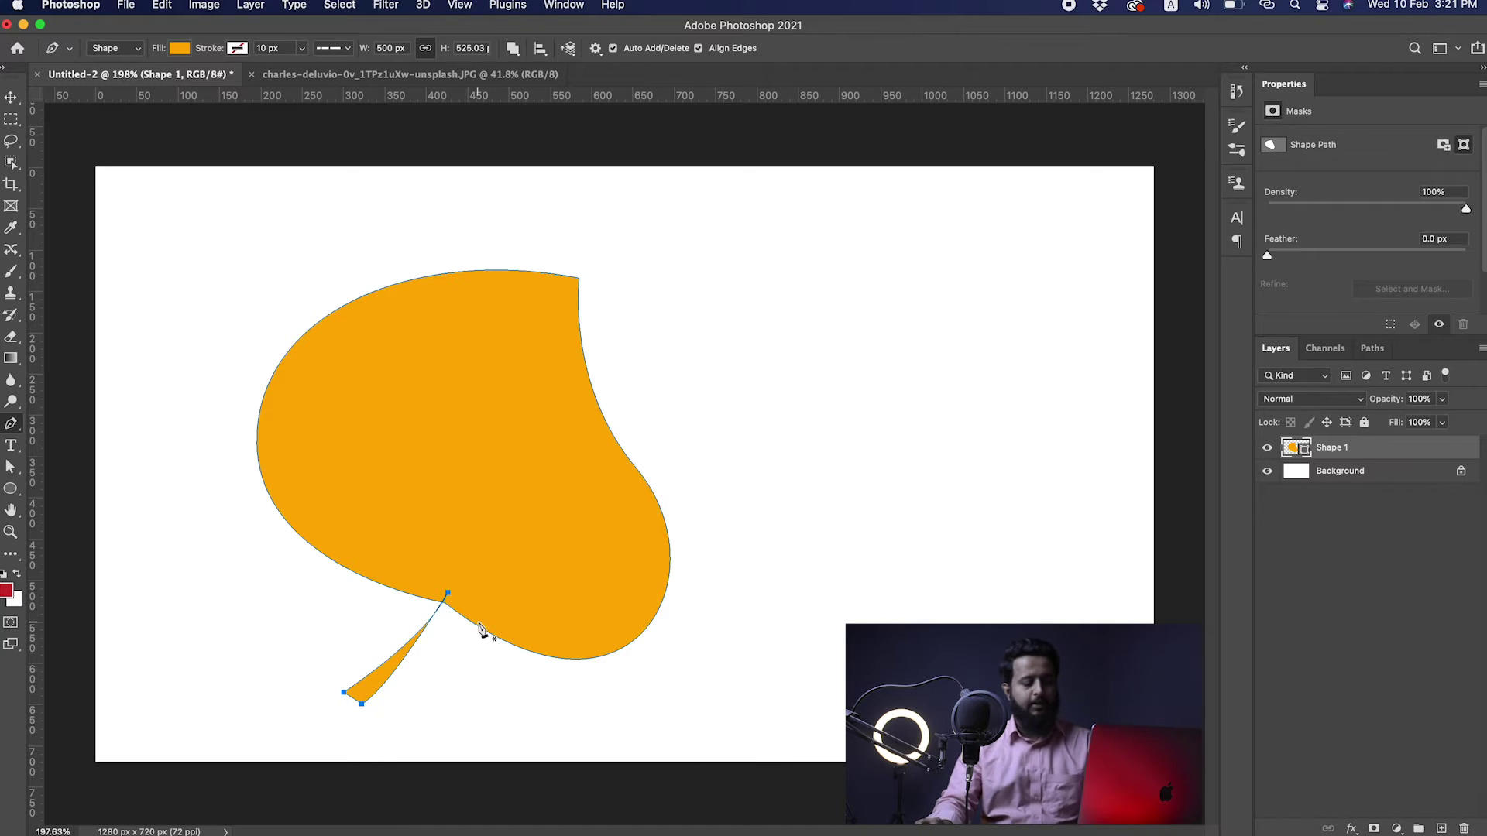
Step: Try moving the orange shape together with its stem, and undo the move
key(v)
drag(381, 679, 402, 656)
key(super+z)
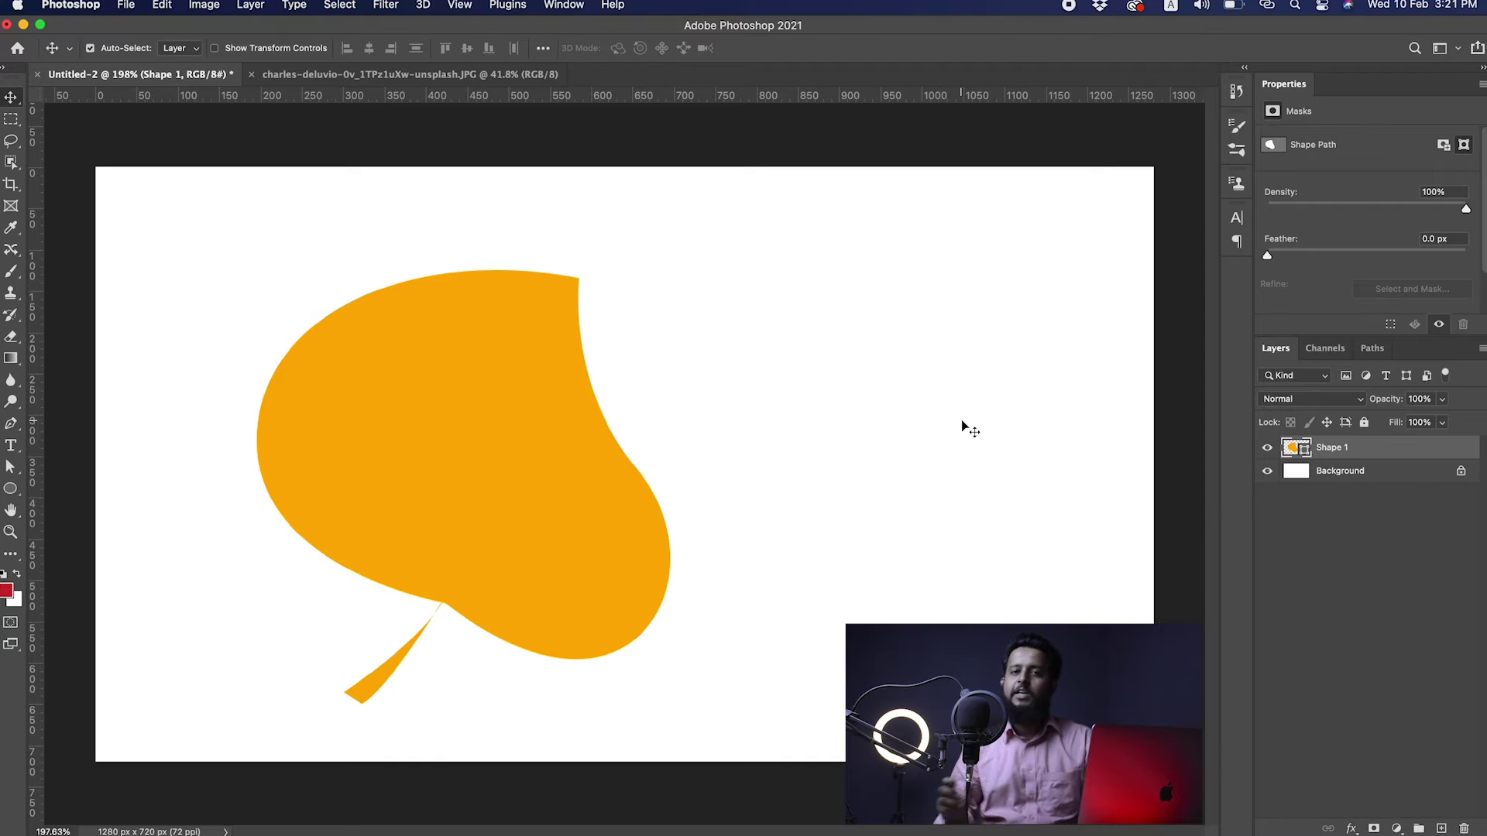
click(460, 7)
click(400, 443)
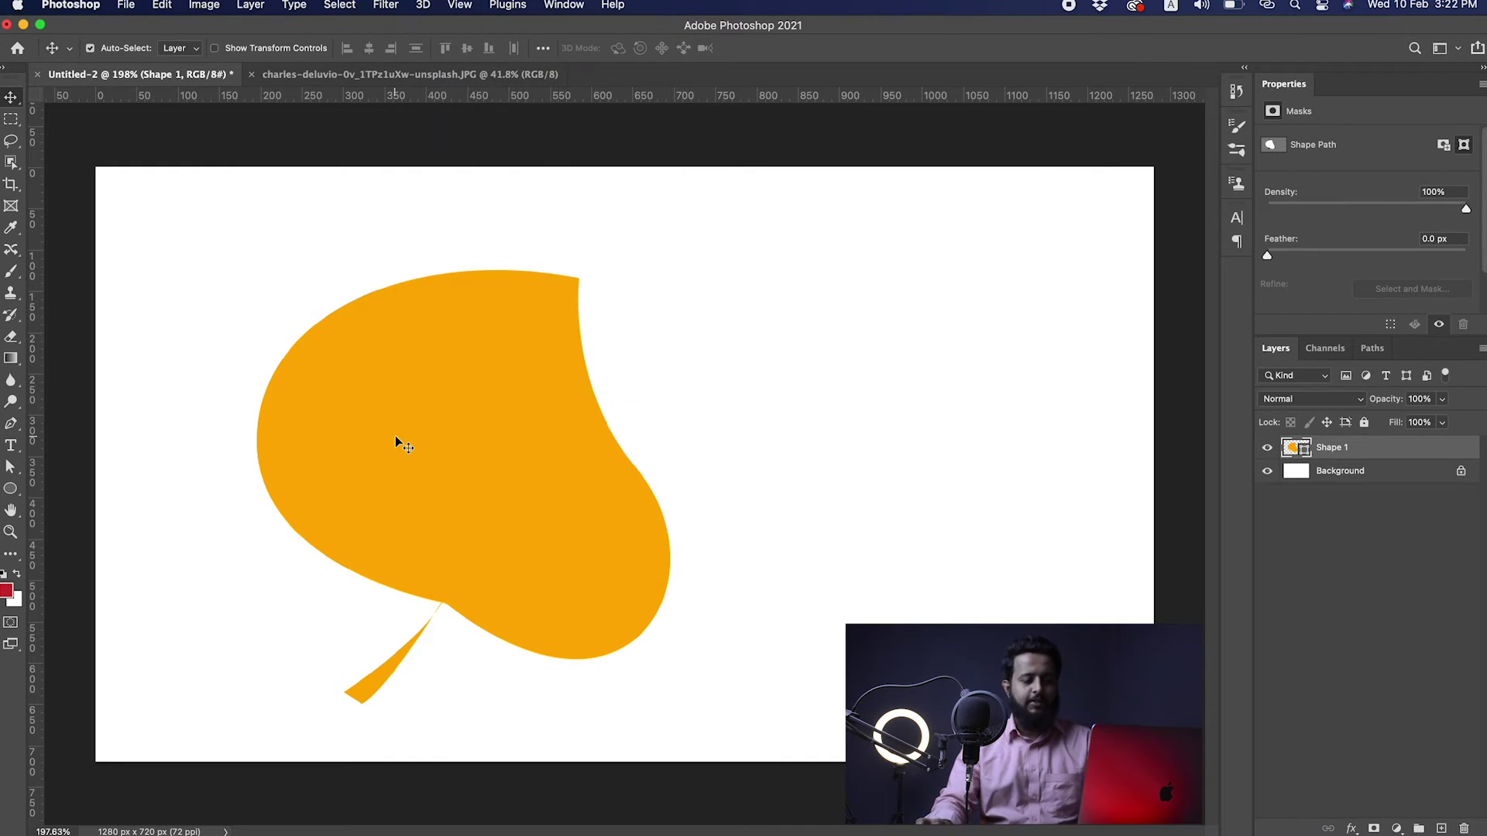
Step: Set the stem path to Subtract Front Shape and cut a four-cornered path out of the orange shape's right side
key(p)
click(513, 49)
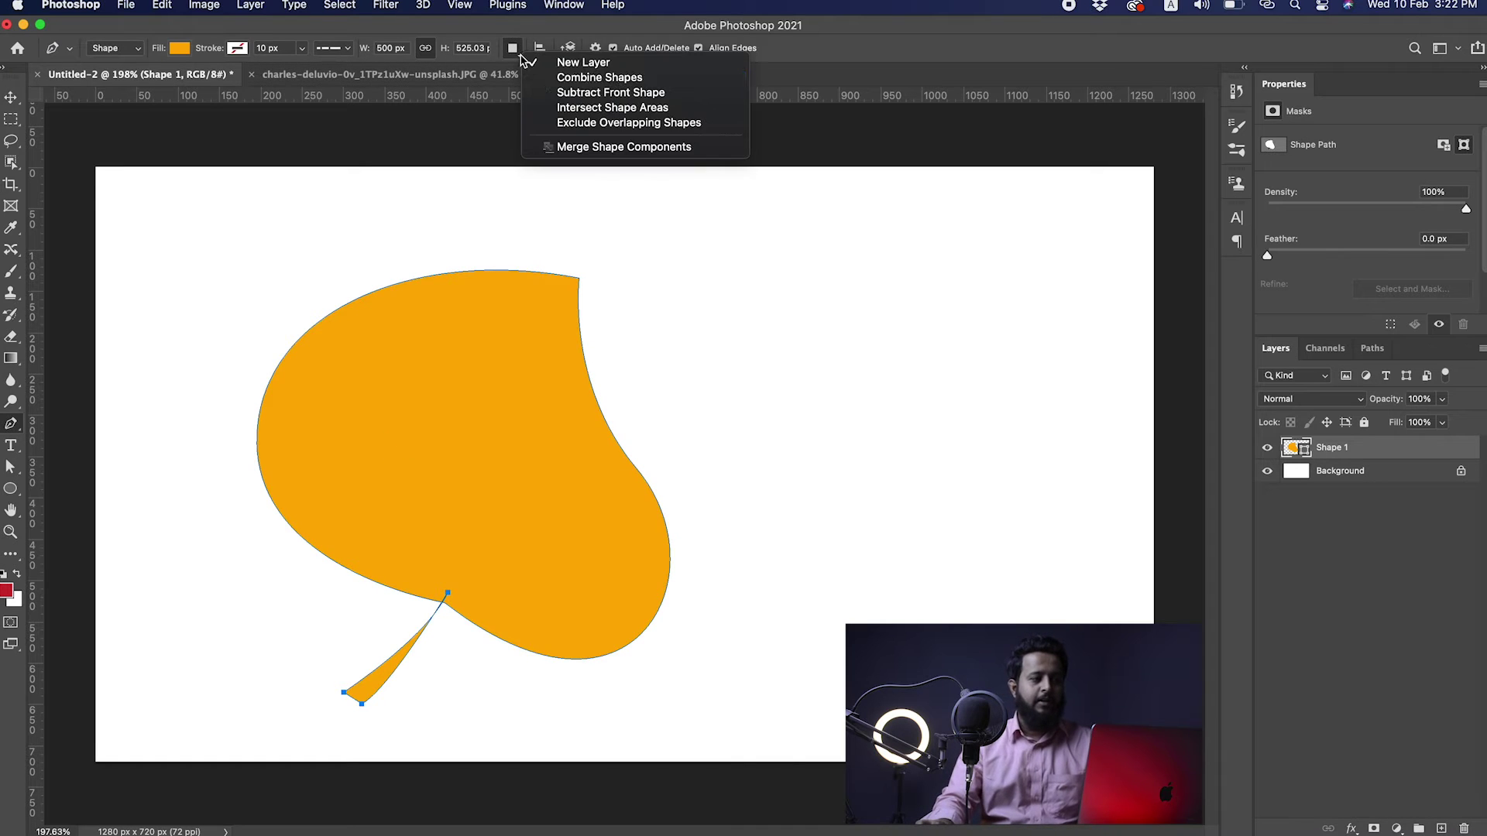
click(583, 93)
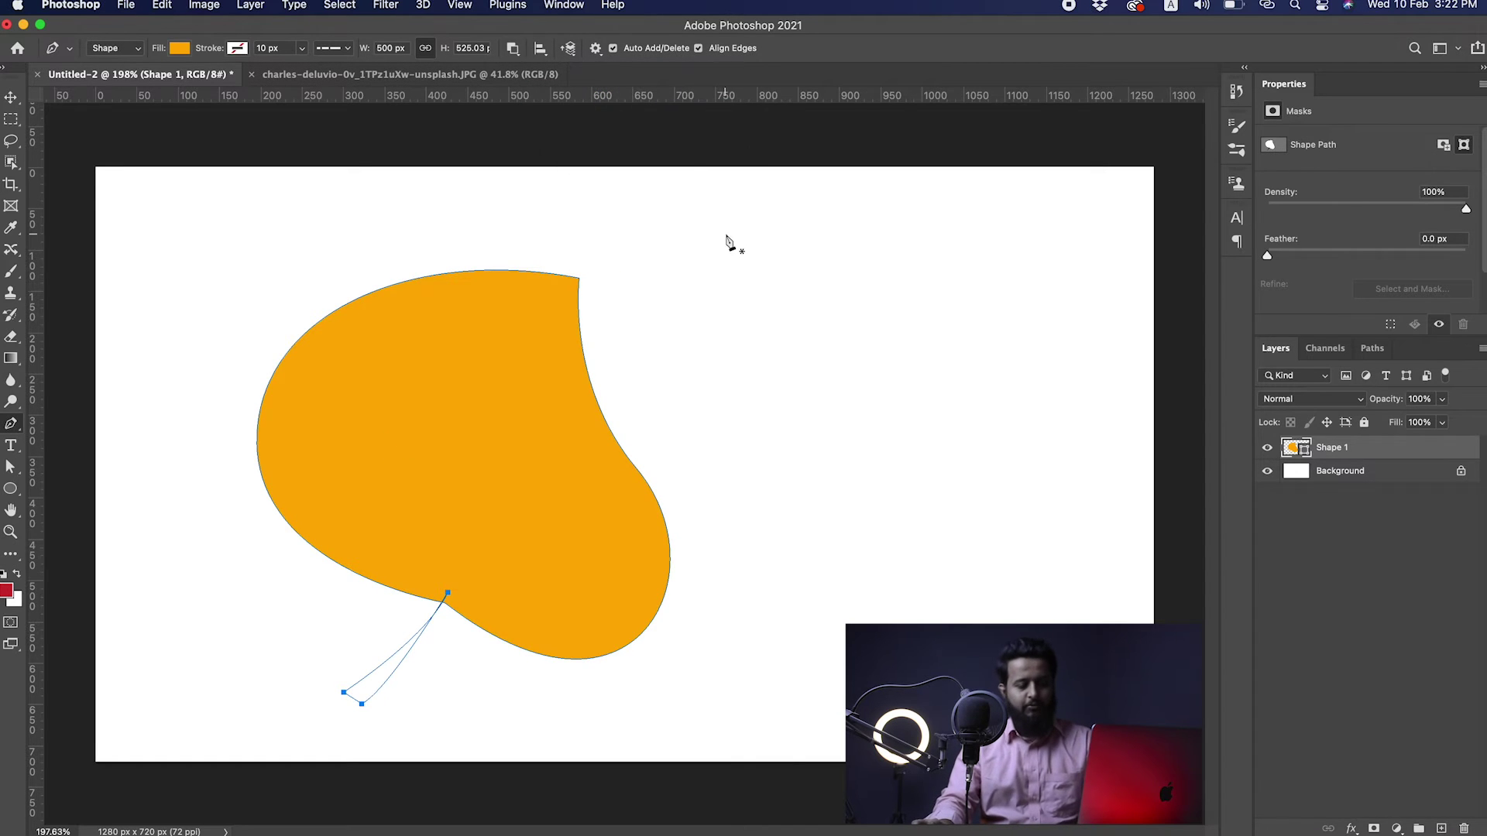
click(637, 320)
click(447, 394)
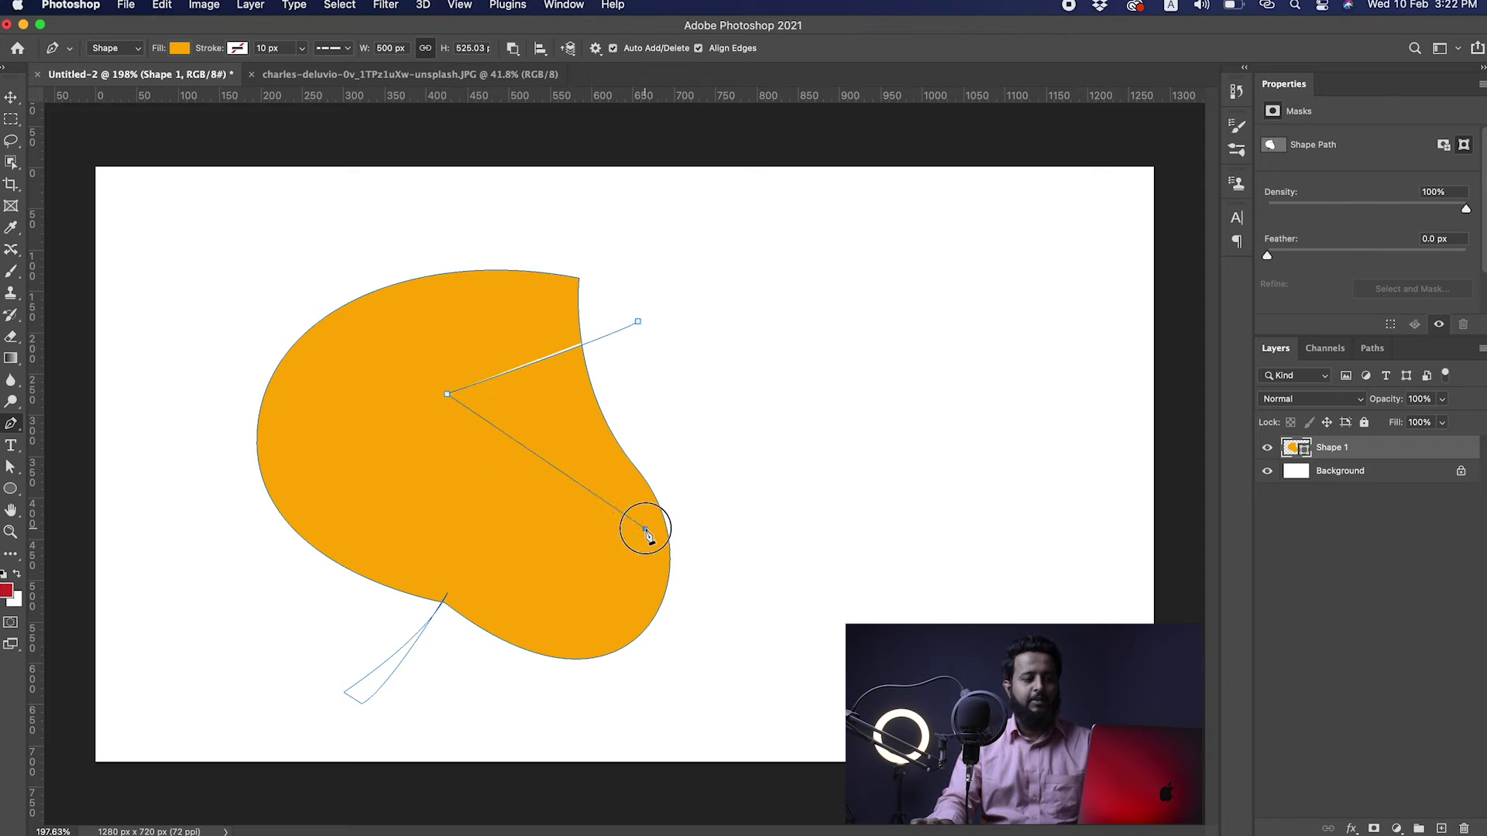
drag(645, 528, 829, 437)
click(637, 320)
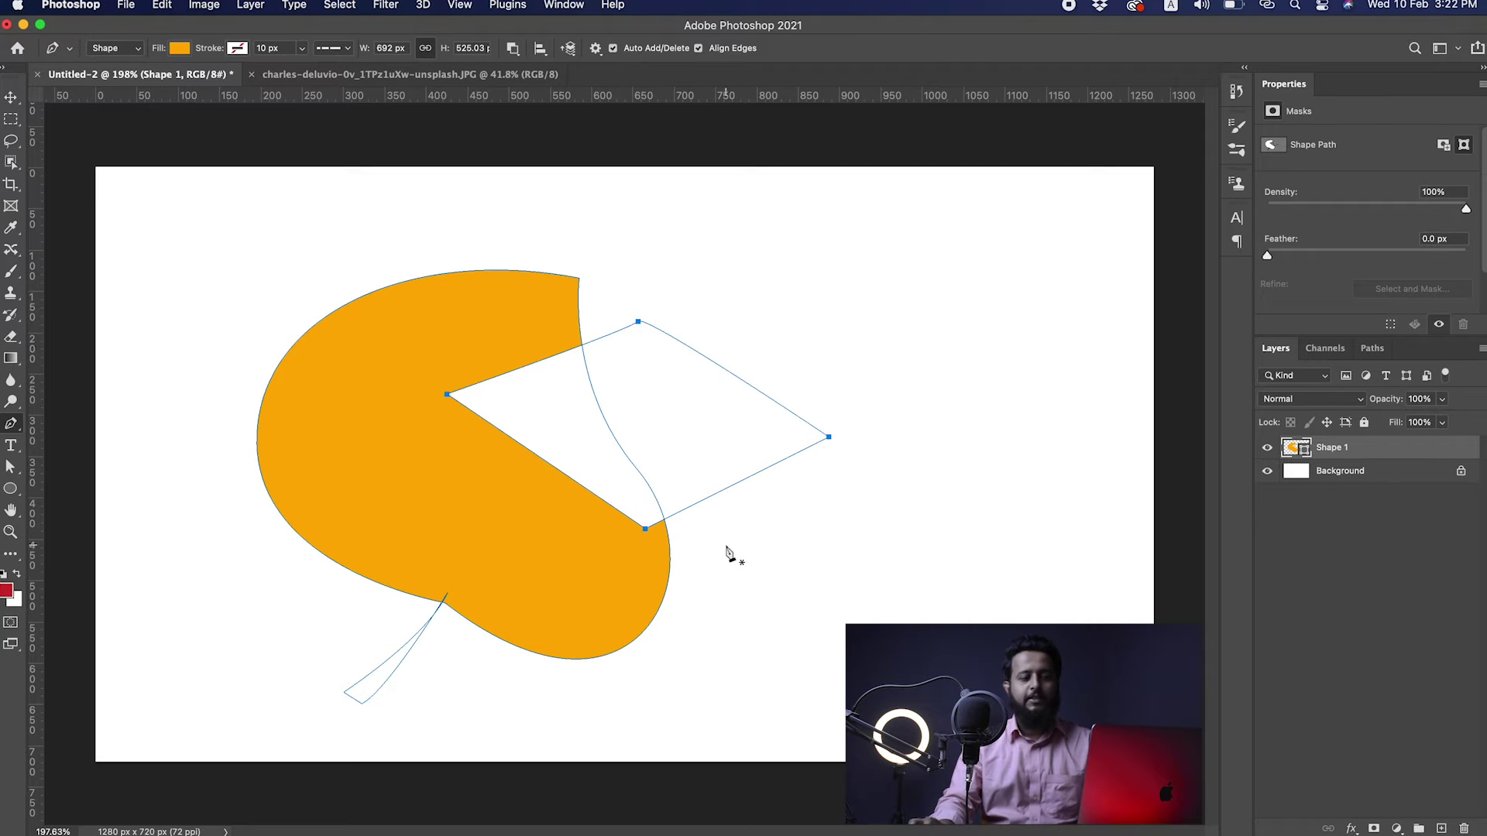
Step: Try Intersect Shape Areas by drawing a closed six-cornered path over the upper part of the orange shape
click(511, 48)
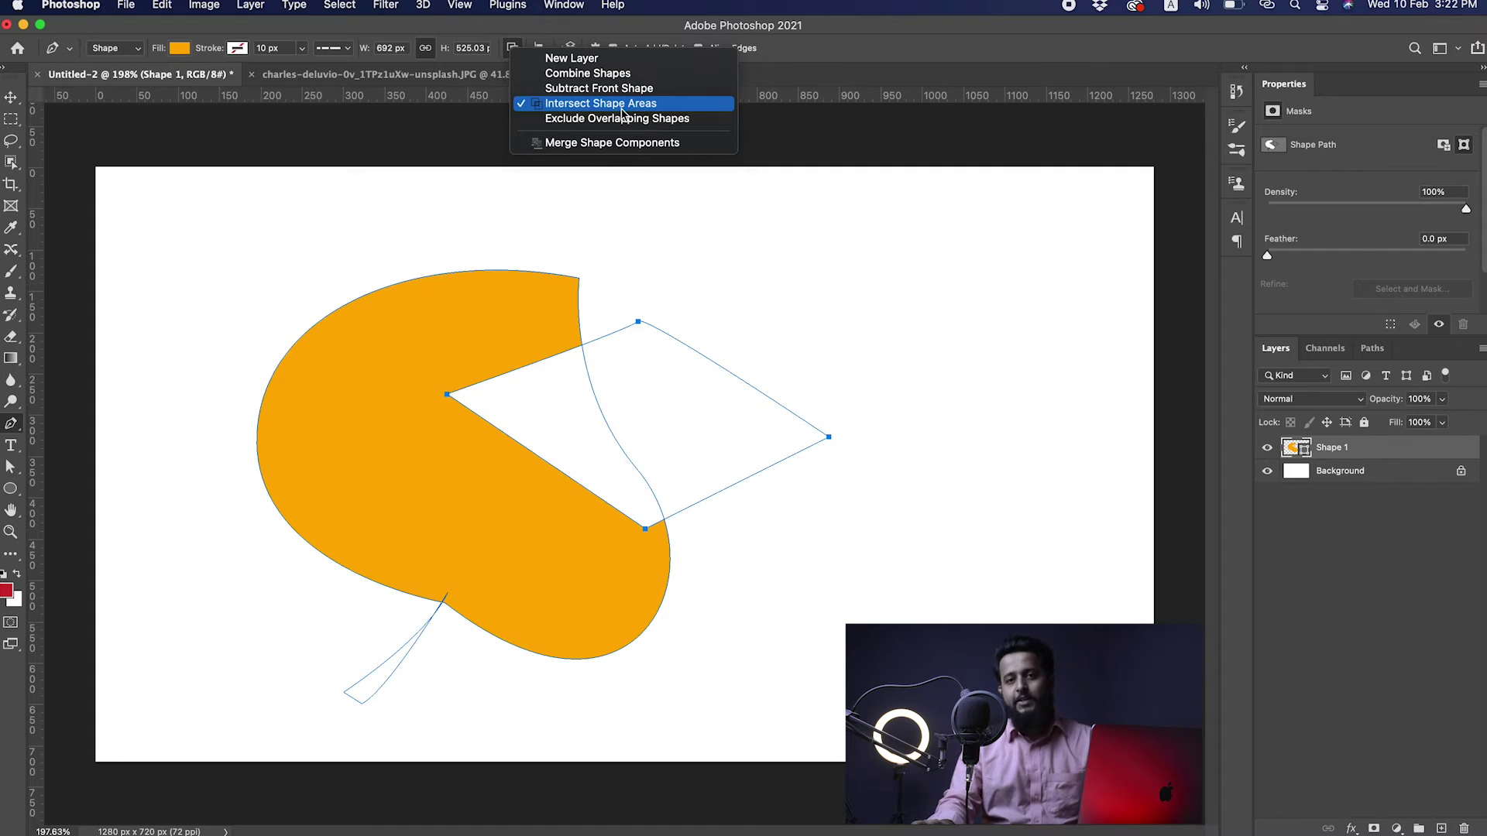
click(318, 266)
click(305, 240)
click(372, 480)
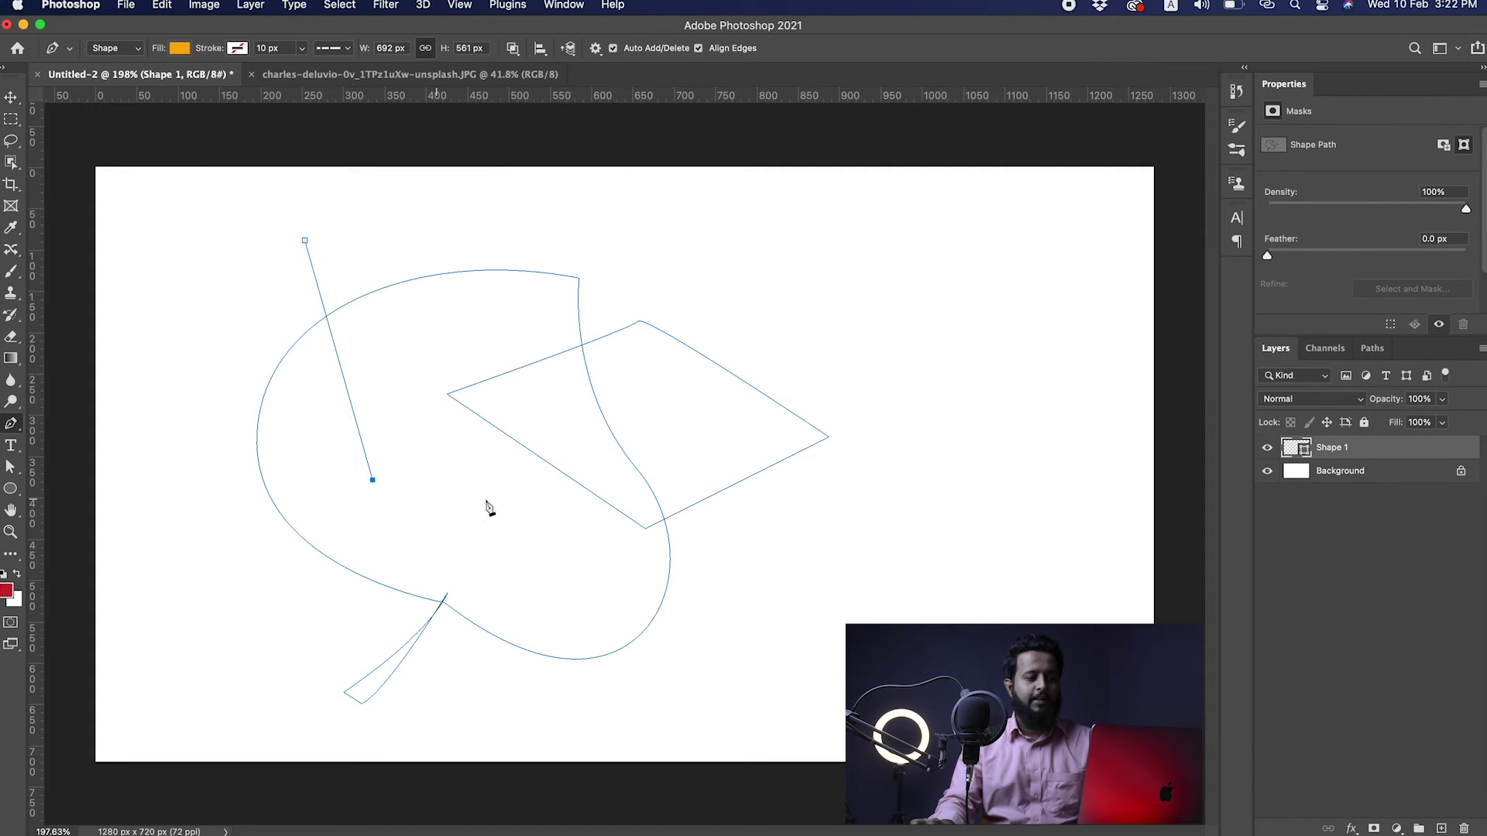
click(597, 471)
click(690, 309)
click(636, 258)
click(376, 250)
click(305, 241)
Step: Undo the six-cornered intersecting path point by point
key(ctrl+z)
key(ctrl+z)
key(ctrl+z)
key(ctrl+z)
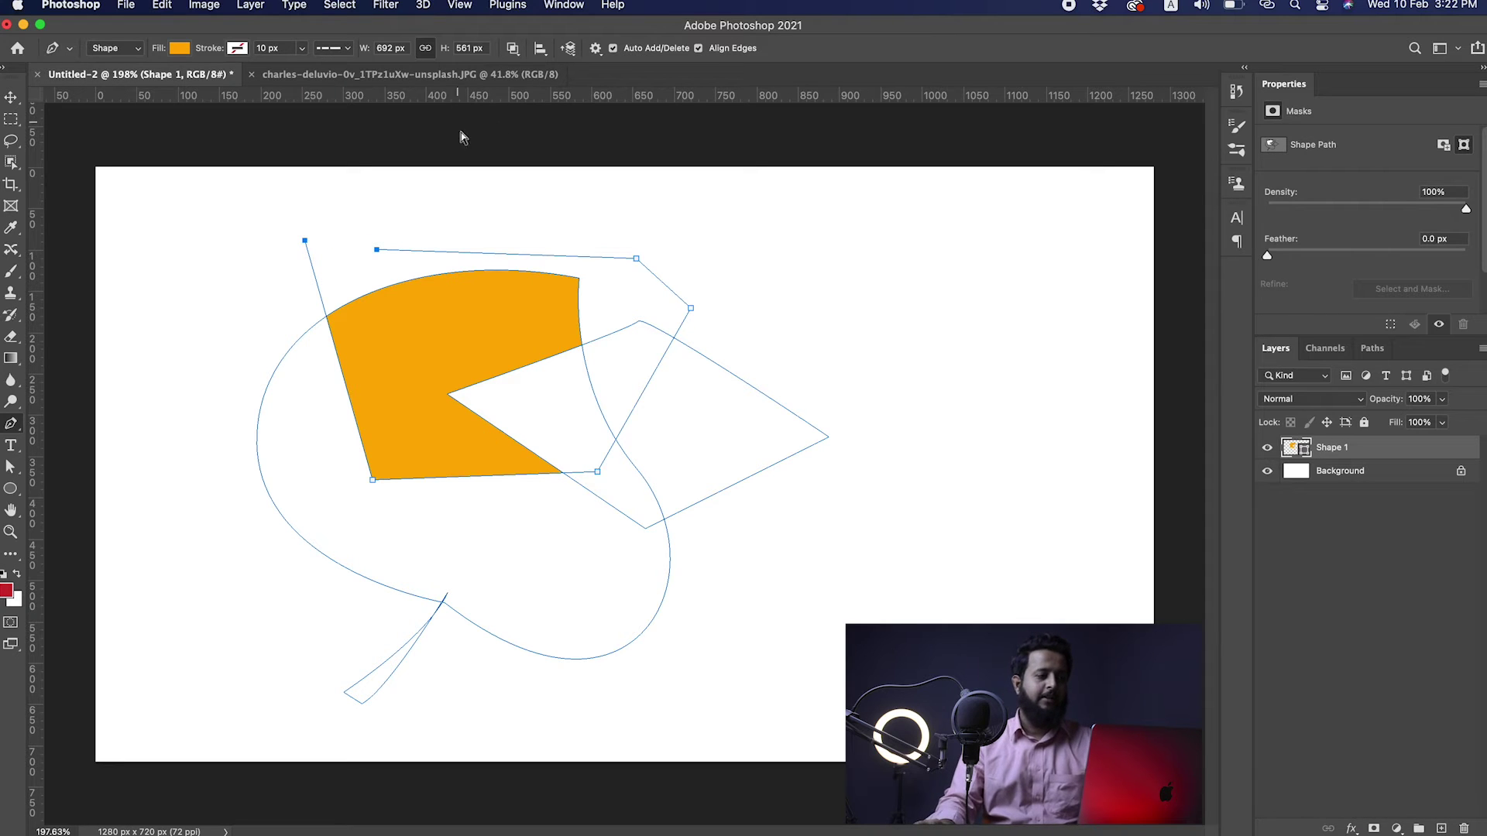
key(ctrl+z)
key(ctrl+z)
key(ctrl+z)
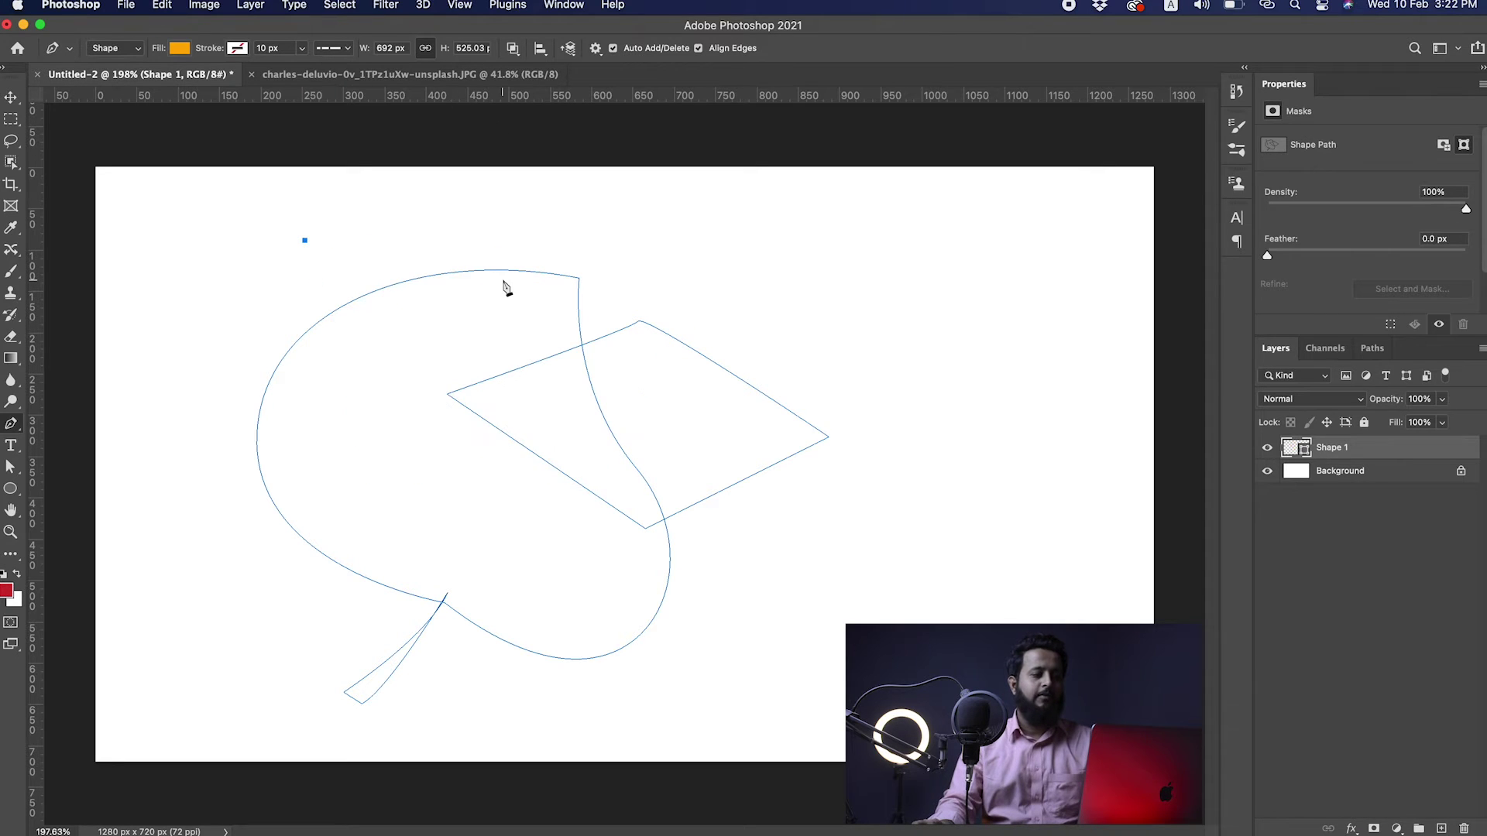
Step: Try Exclude Overlapping Shapes by drawing a closed seven-cornered path across the upper part of the orange shape
click(512, 48)
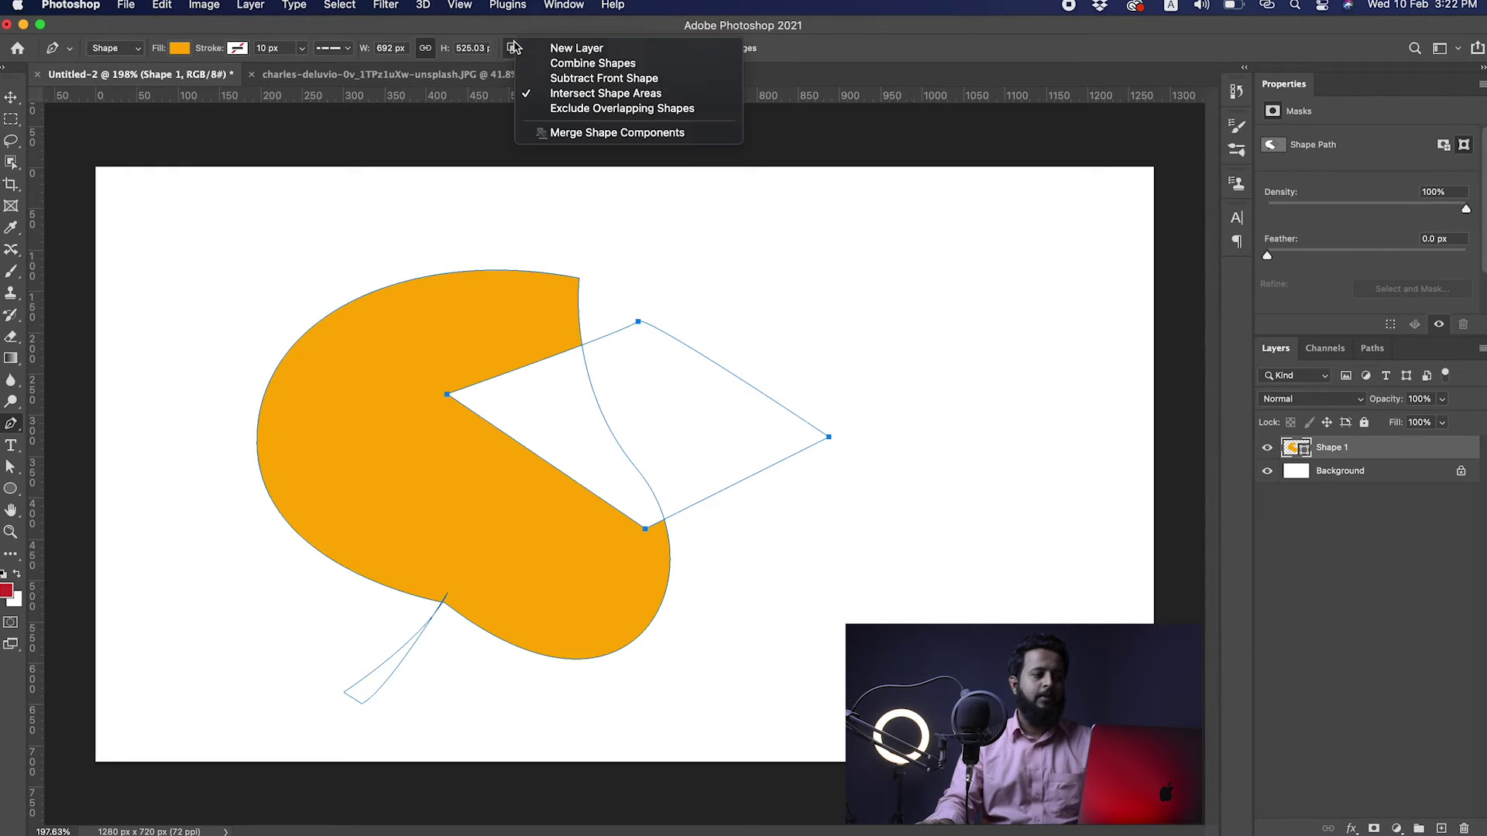
click(596, 108)
click(404, 199)
drag(269, 388, 277, 398)
click(442, 513)
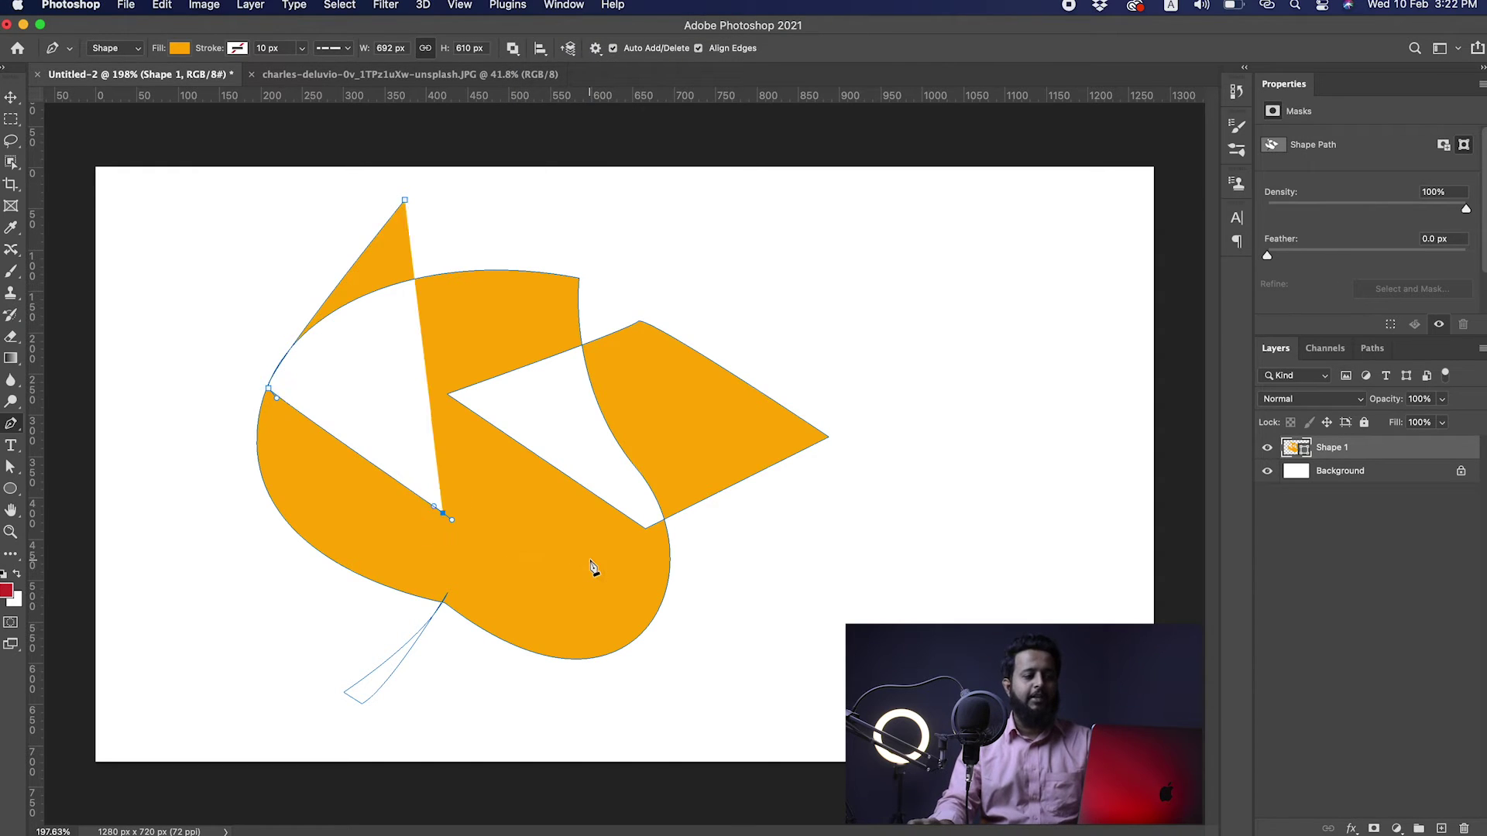
click(590, 558)
click(739, 373)
click(720, 247)
drag(544, 195, 553, 194)
click(403, 201)
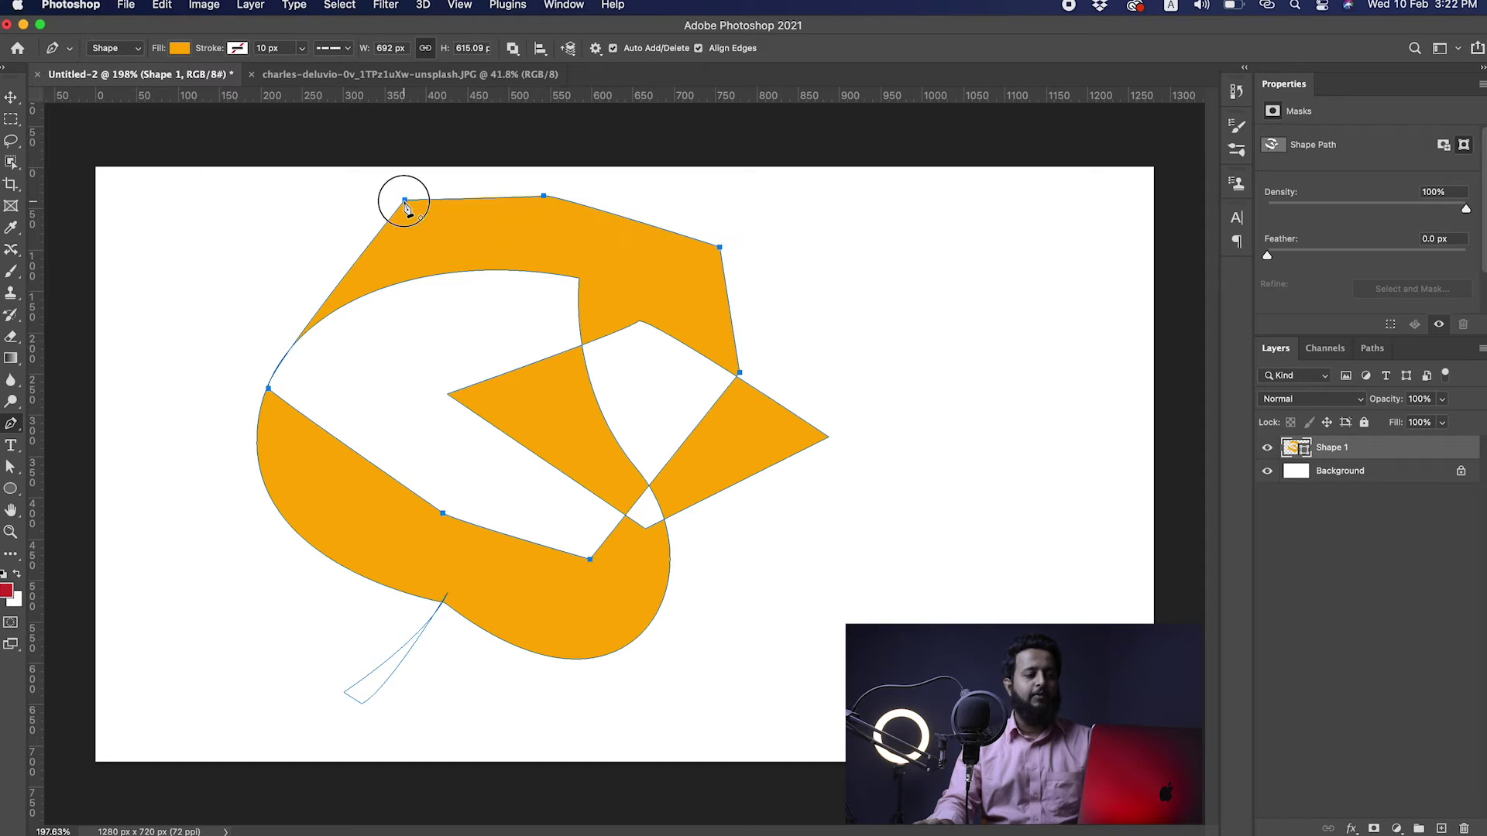
Step: Undo the seven-cornered excluding path and the four-cornered cut on the orange shape's right side
key(super+z)
key(super+z)
key(super+z)
key(super+z)
key(super+z)
key(super+z)
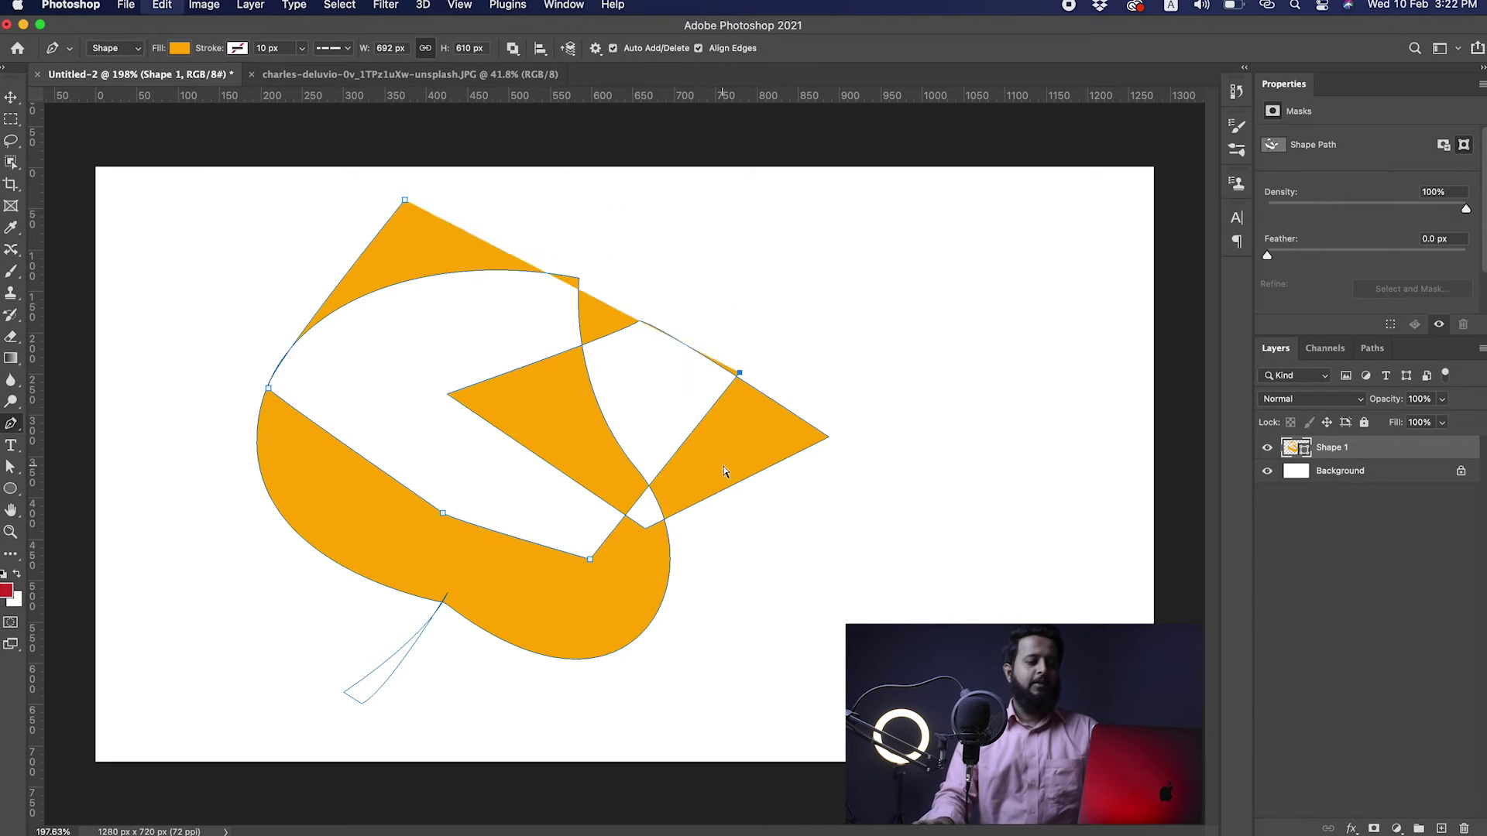
key(super+z)
key(super+z)
key(super+z)
key(super+z)
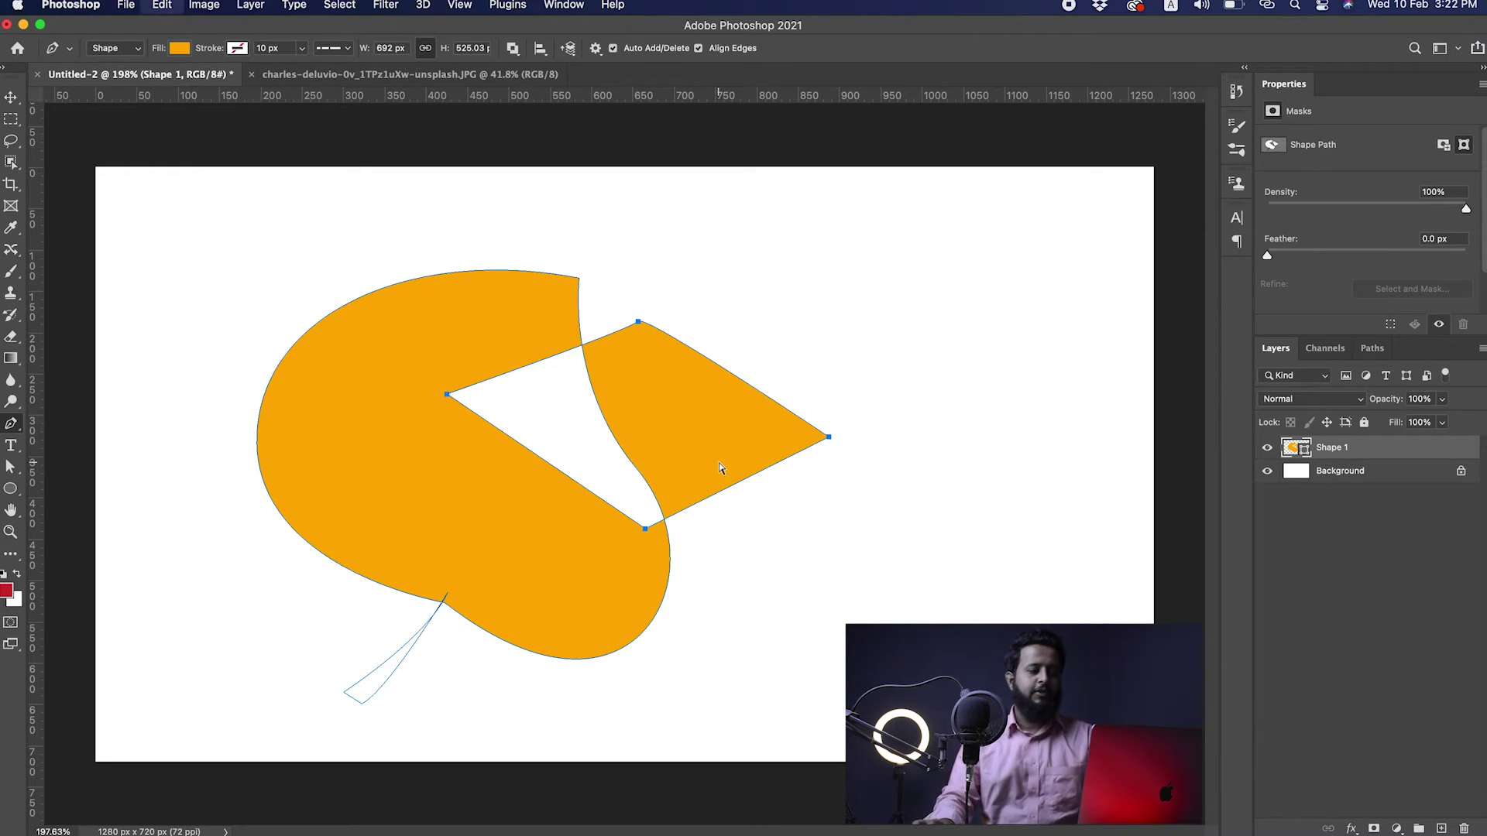
key(super+z)
key(super+z)
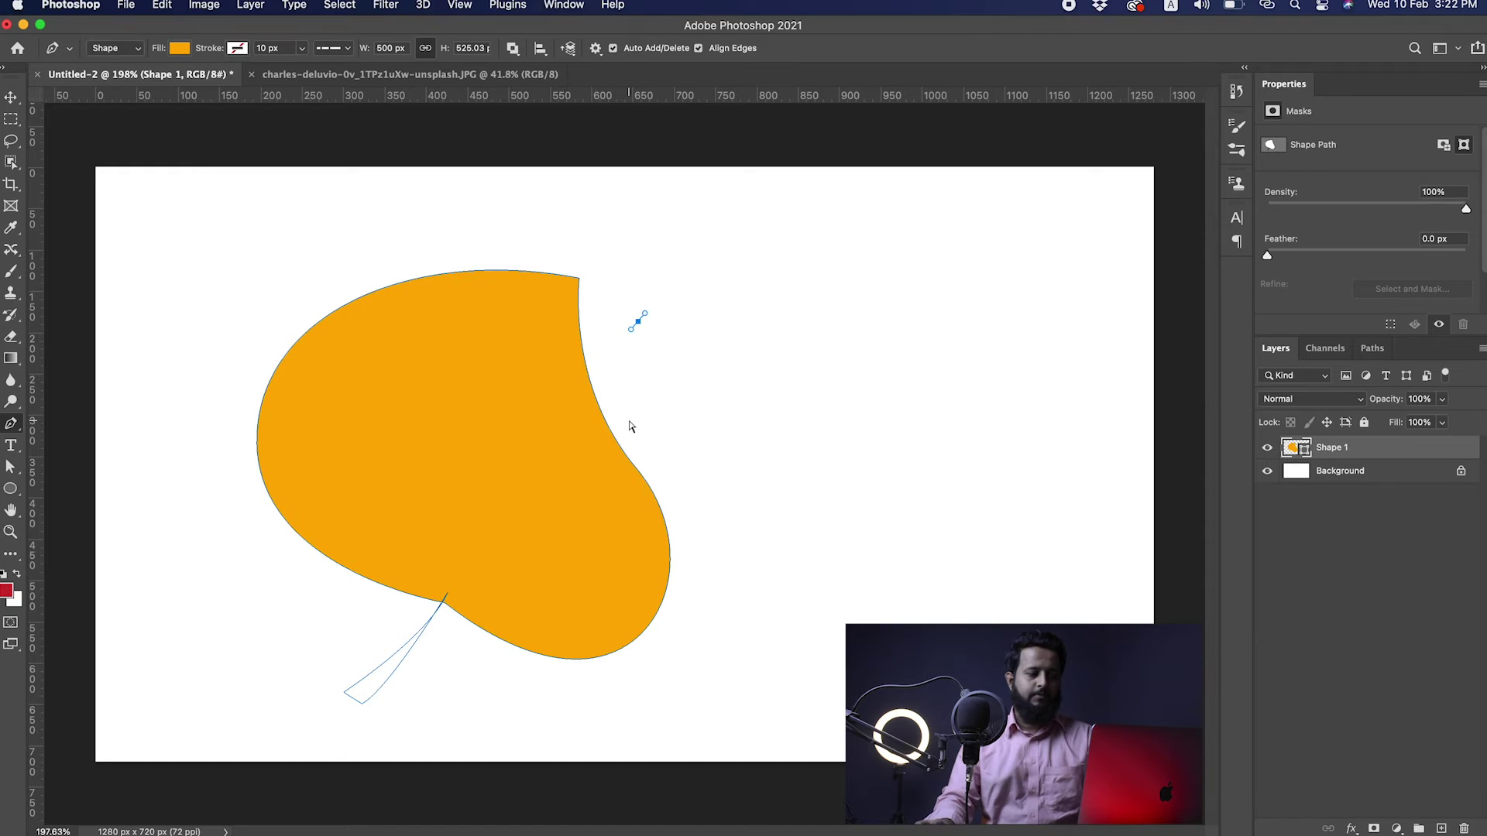
Step: Recolour the orange shape and its stem to green, and move it to the left half of the canvas
key(v)
drag(591, 542, 605, 512)
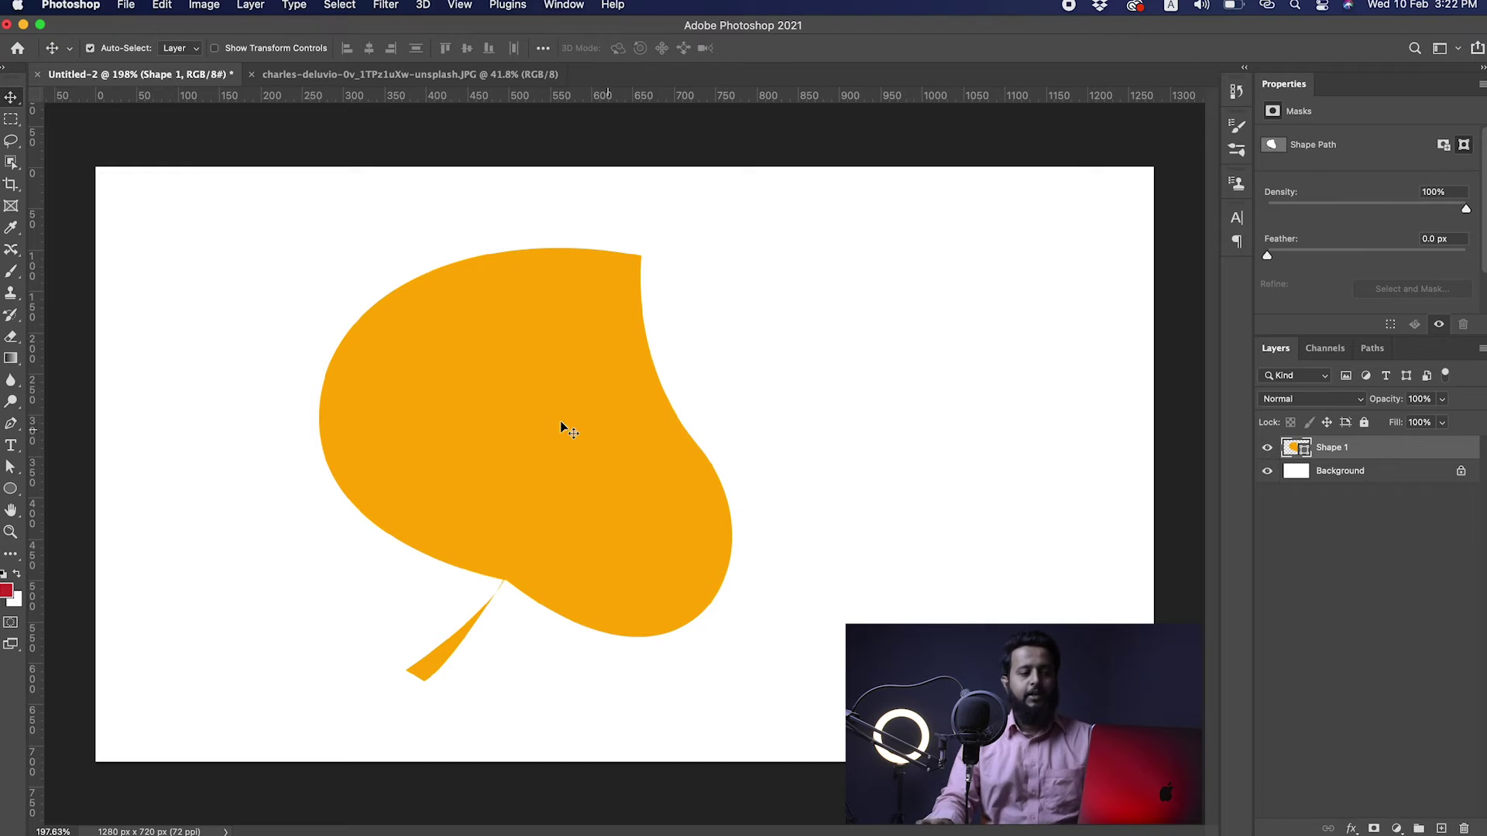
double_click(1305, 453)
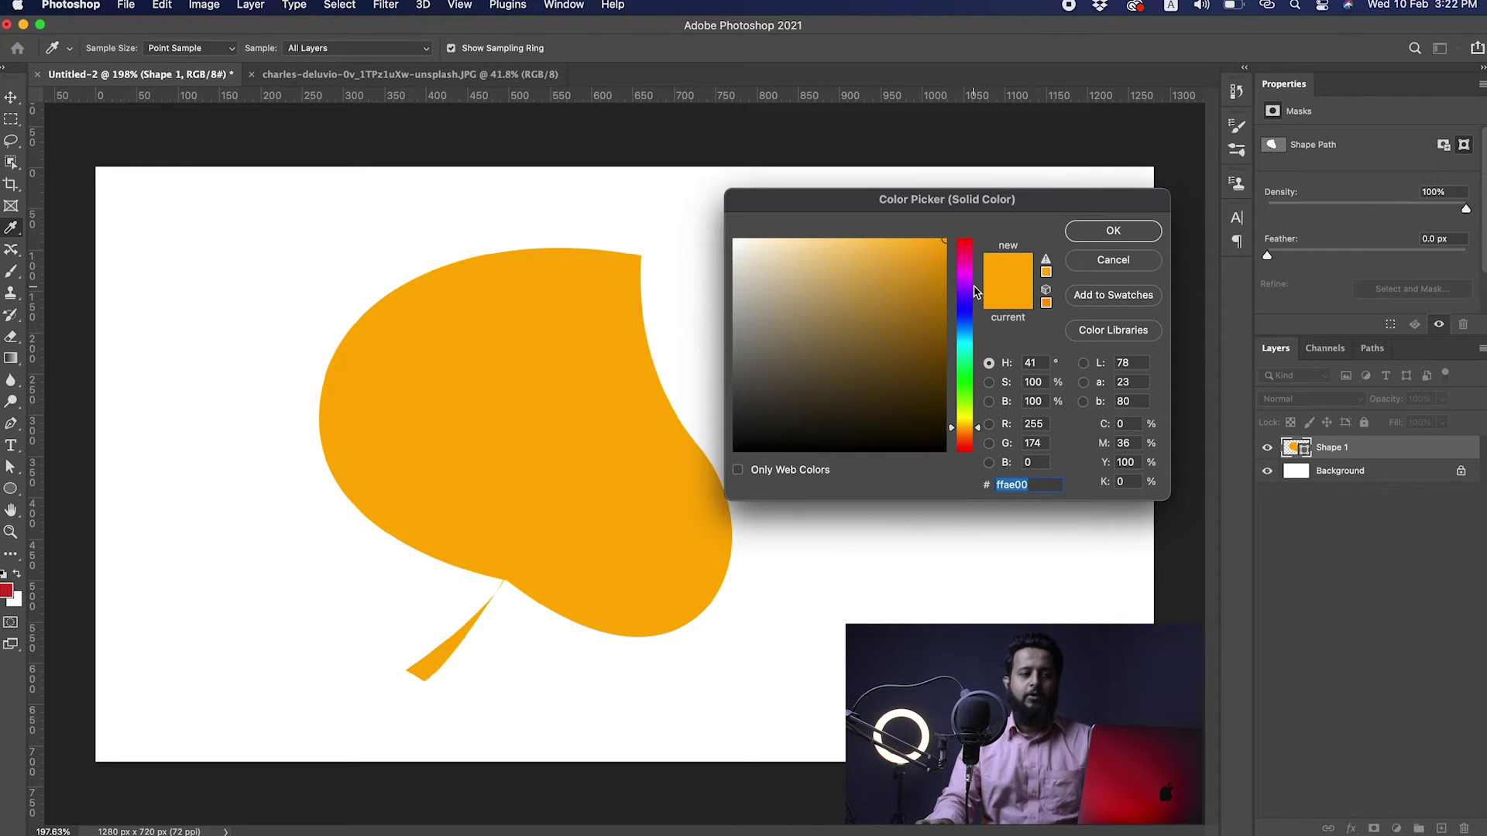
click(965, 240)
click(940, 259)
drag(940, 260, 944, 249)
mouse_move(965, 434)
mouse_down()
mouse_move(963, 355)
mouse_move(963, 392)
mouse_up()
drag(920, 338, 935, 312)
click(1113, 230)
key(v)
drag(580, 415, 455, 415)
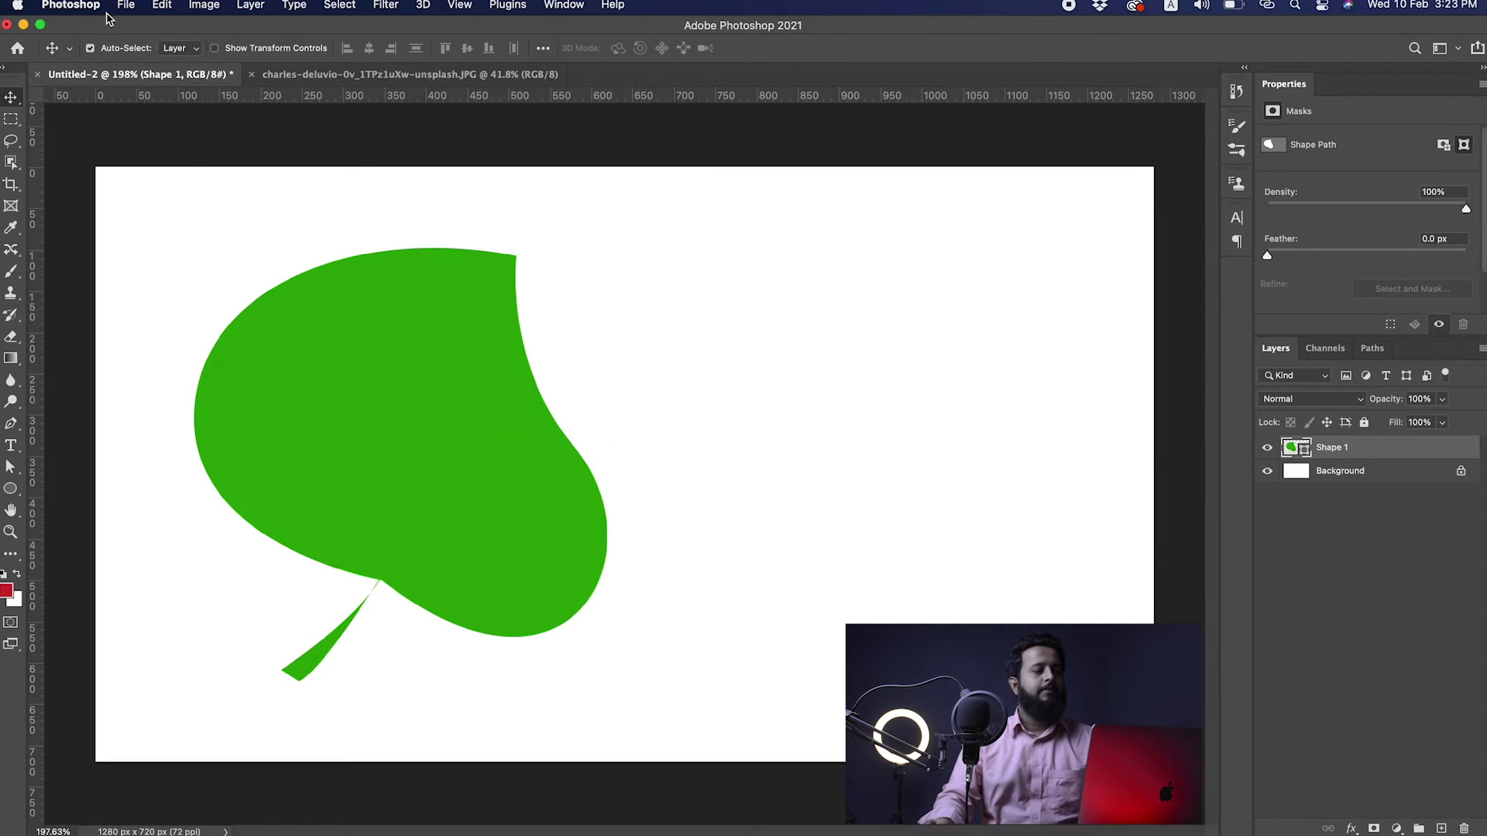
Step: Draw a closed, curved, leaf-like outline about 497 × 394 px beside the green shape with the Pen tool in Path mode
key(p)
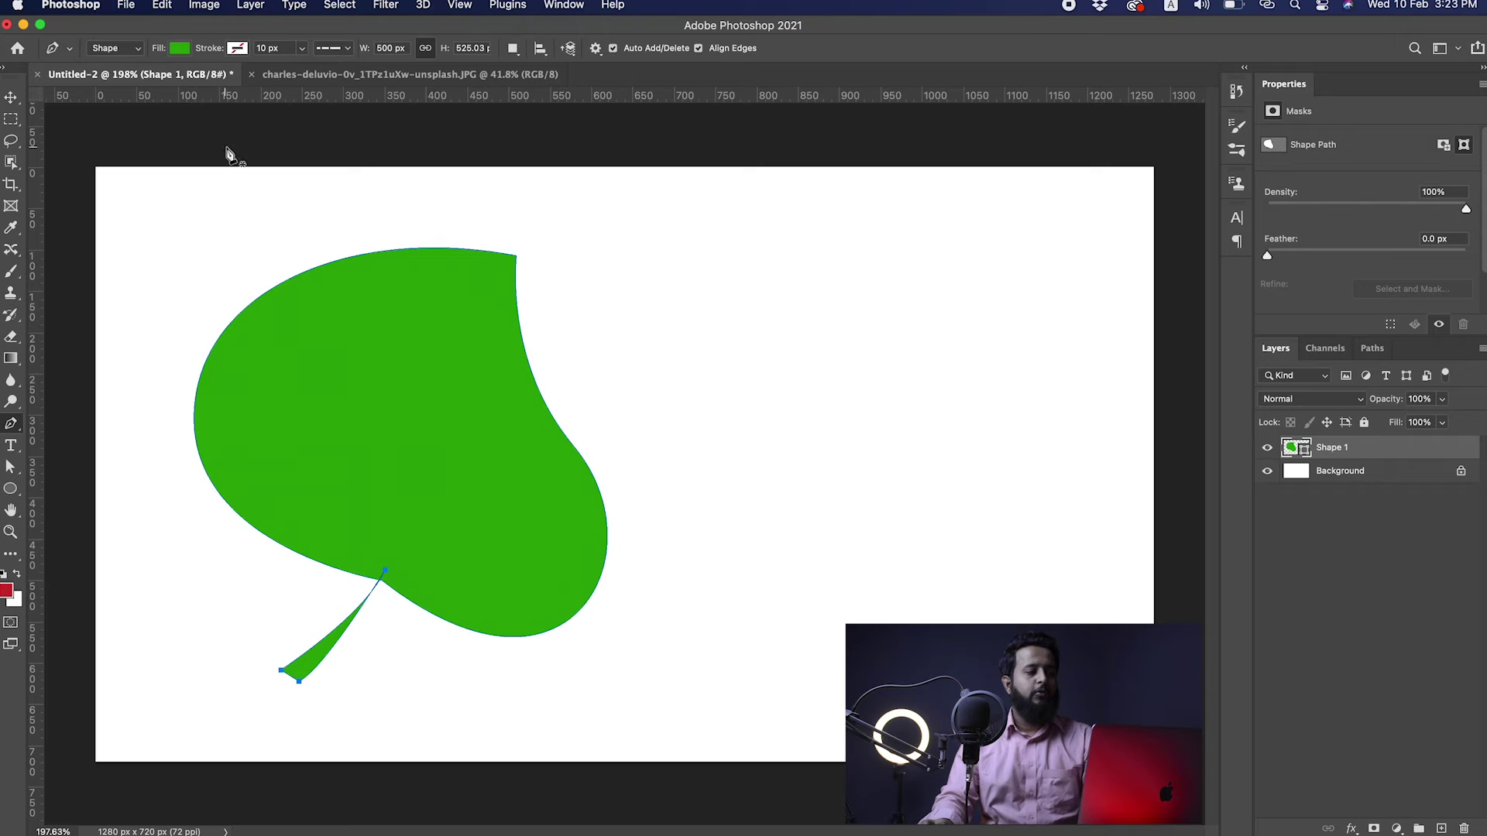
click(130, 51)
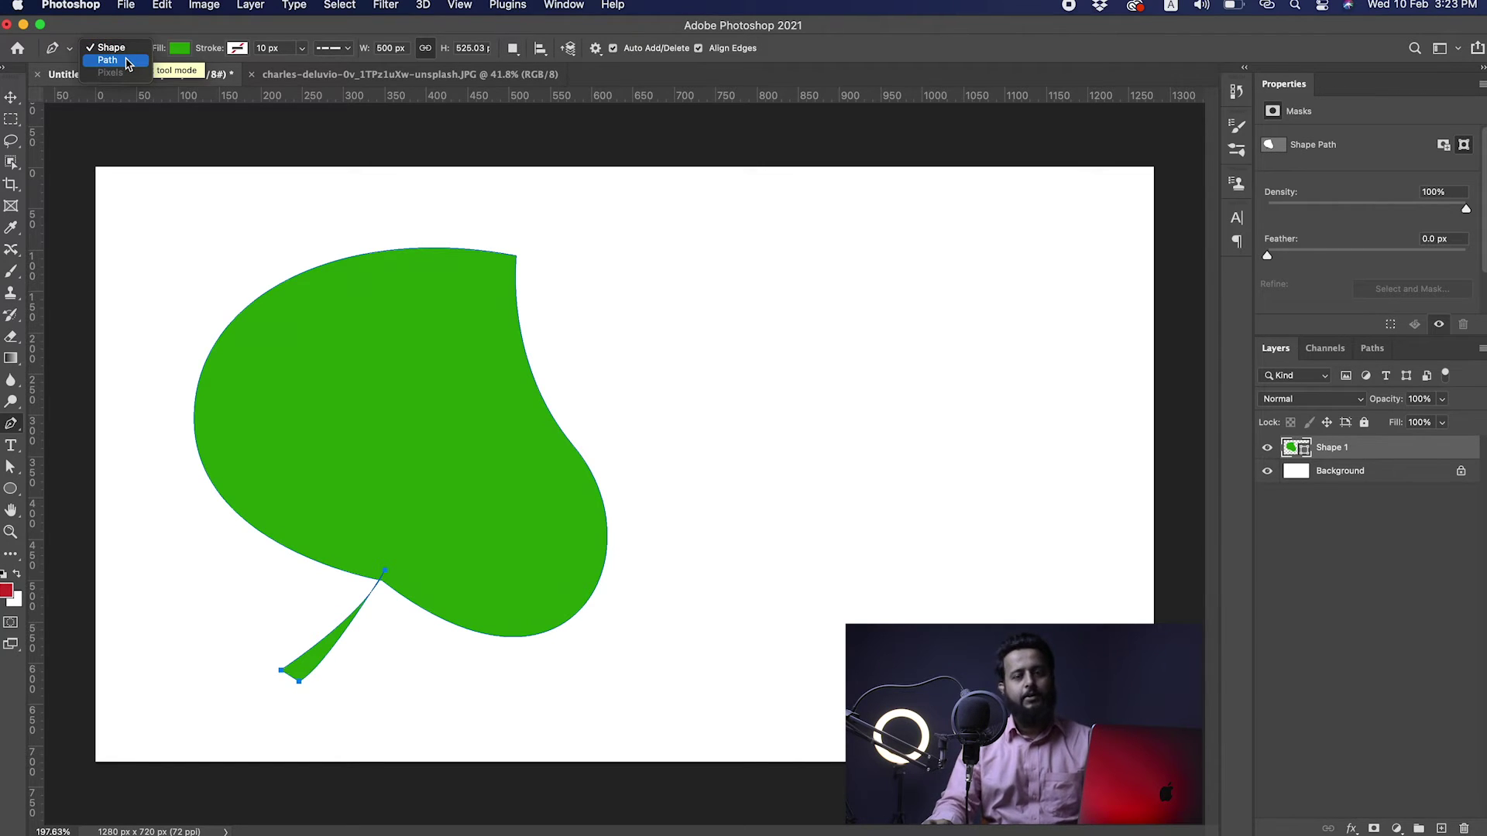
click(128, 62)
click(674, 412)
drag(880, 286, 1044, 300)
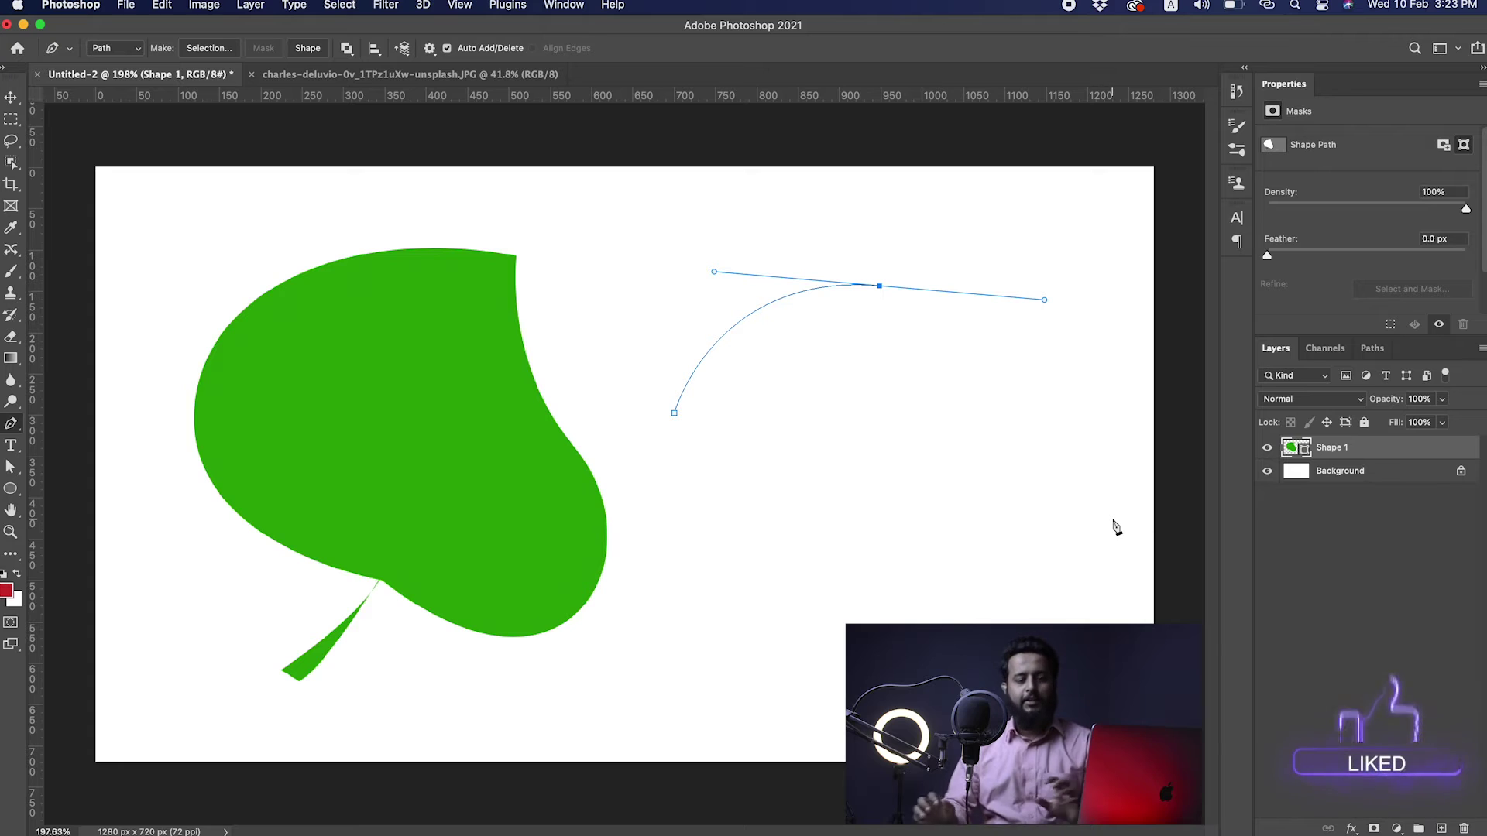
drag(1085, 507, 1177, 537)
alt+click(1085, 508)
drag(838, 602, 707, 555)
drag(675, 414, 679, 300)
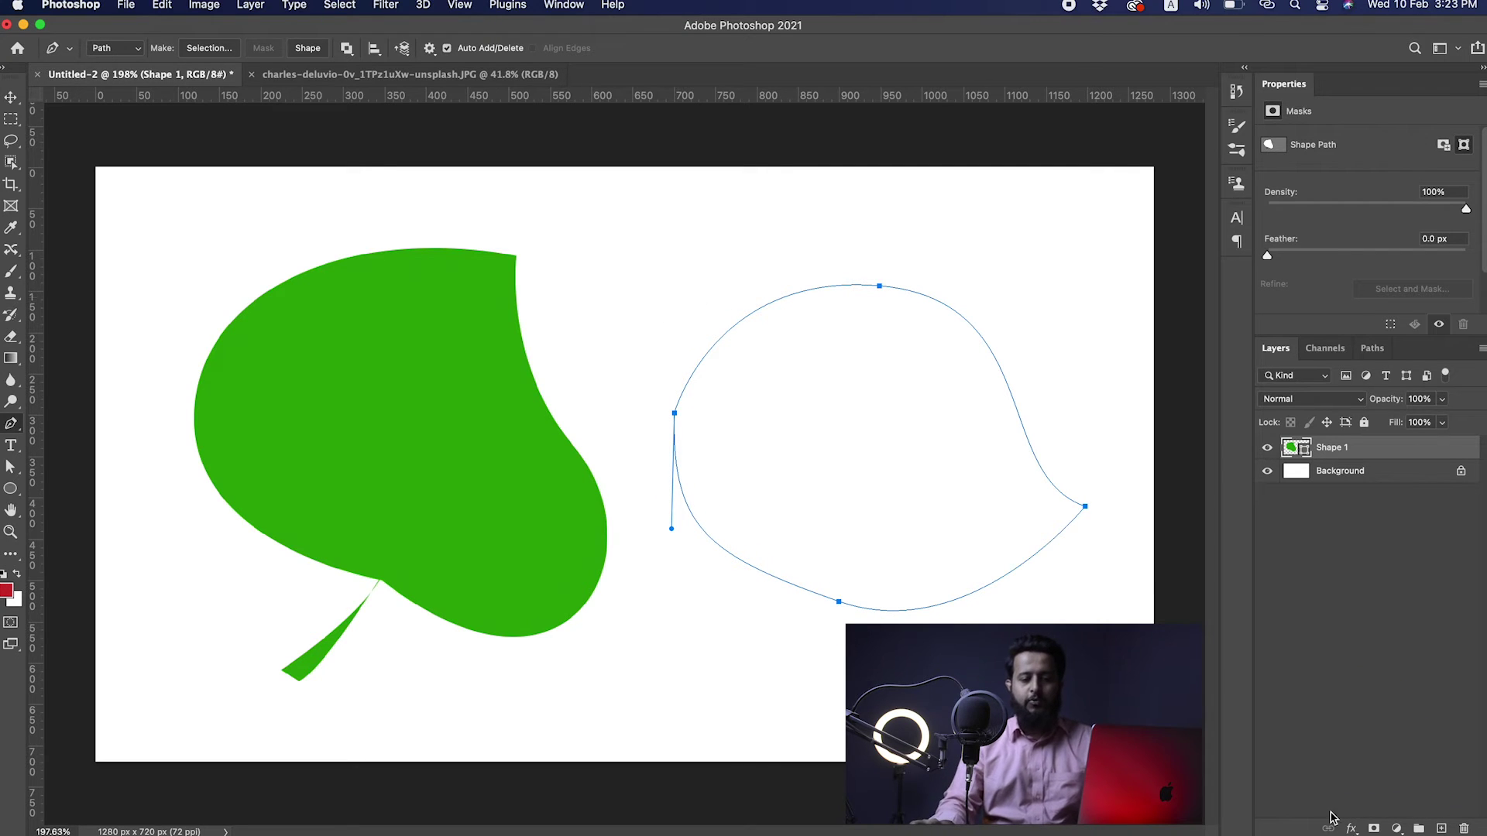
Step: Create a new layer, turn the leaf-like path into a selection, fill it with the red foreground colour and deselect
click(1441, 829)
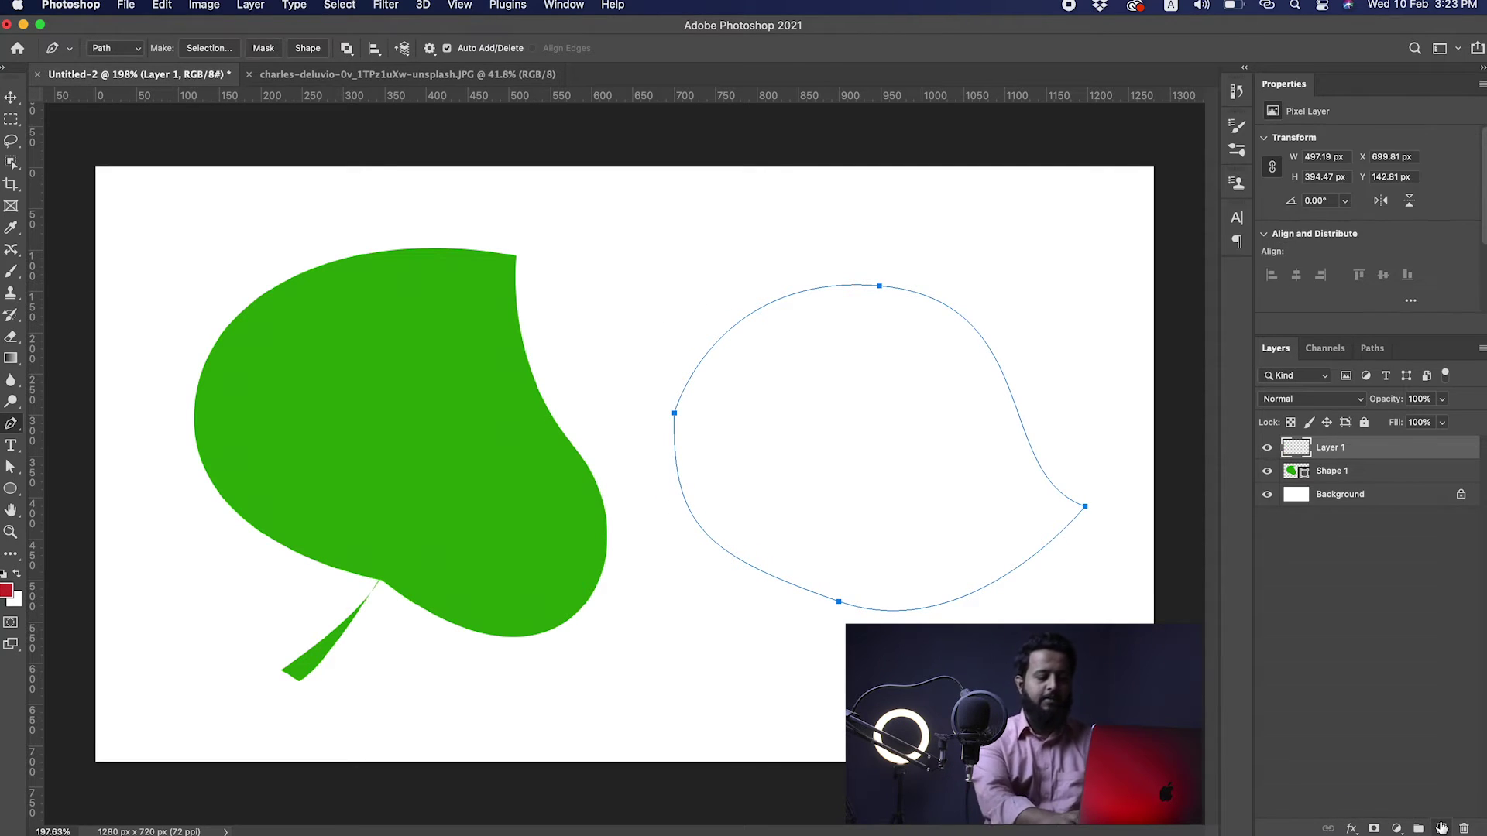
key(super+Return)
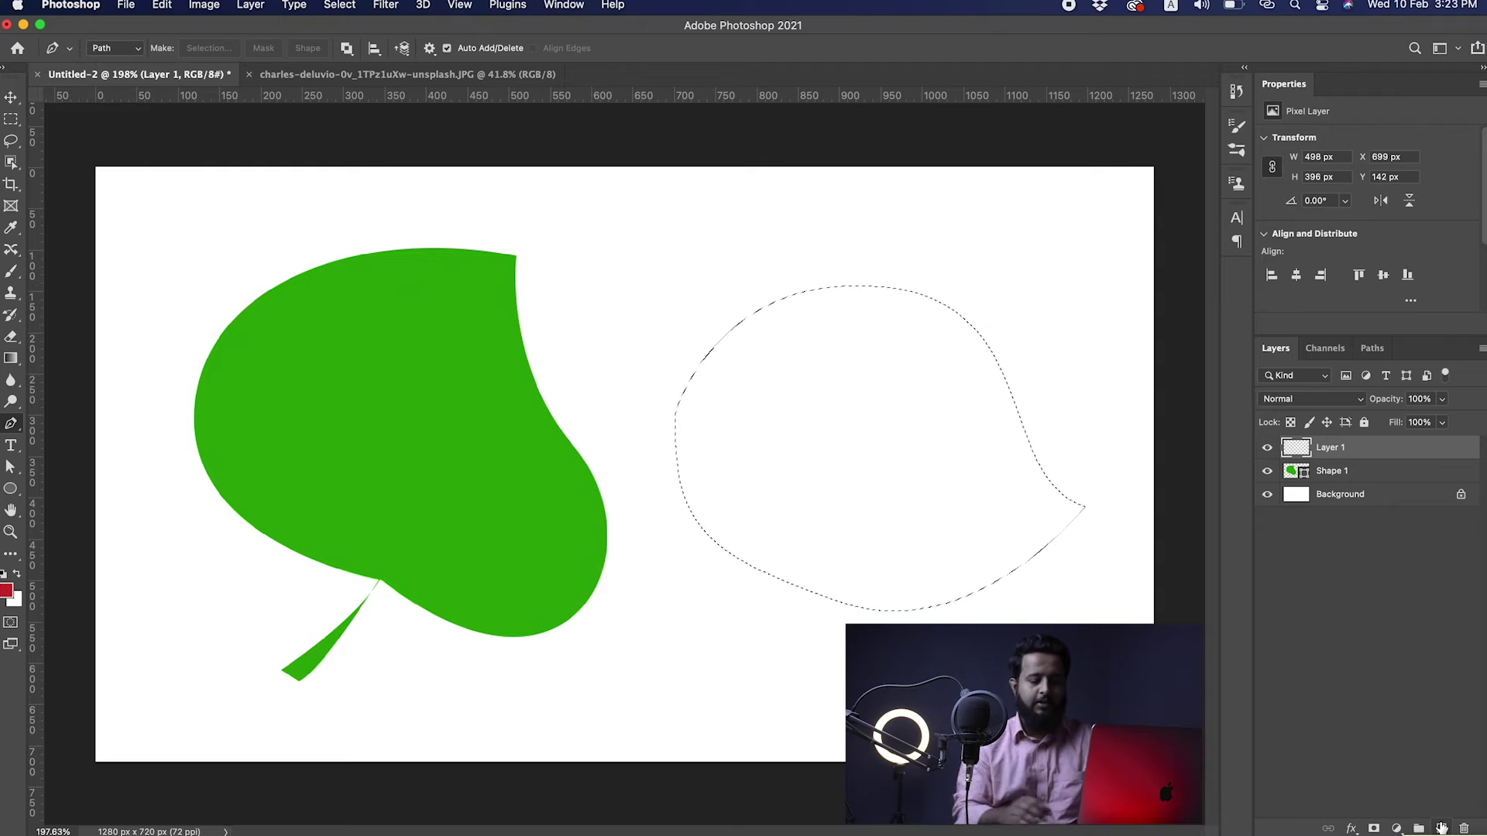
key(alt+BackSpace)
key(super+d)
Step: Reposition the two shapes side by side, shifting the green one left and the red one upward
key(v)
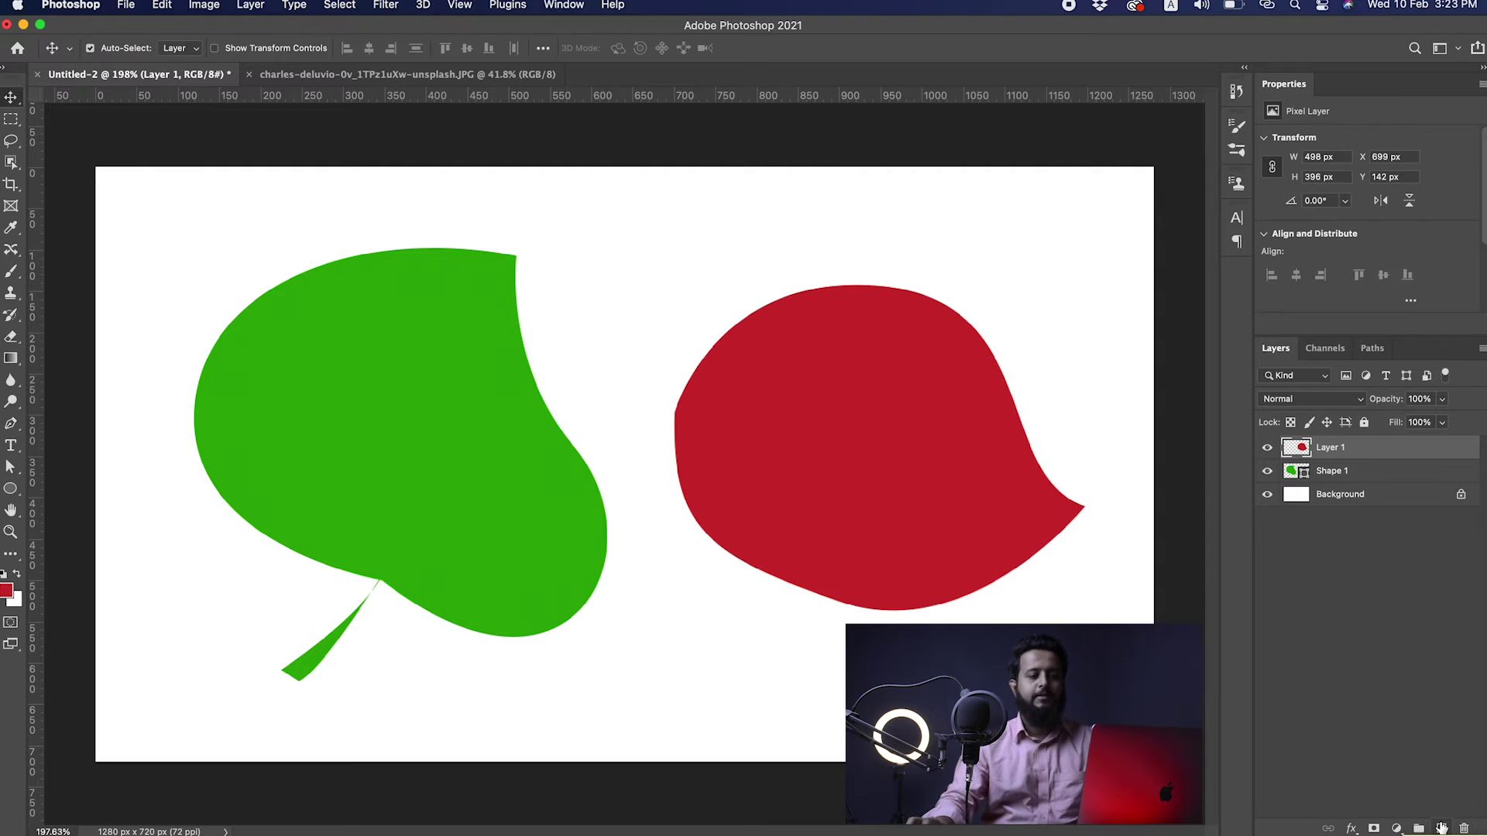
drag(912, 540, 900, 523)
drag(523, 499, 462, 499)
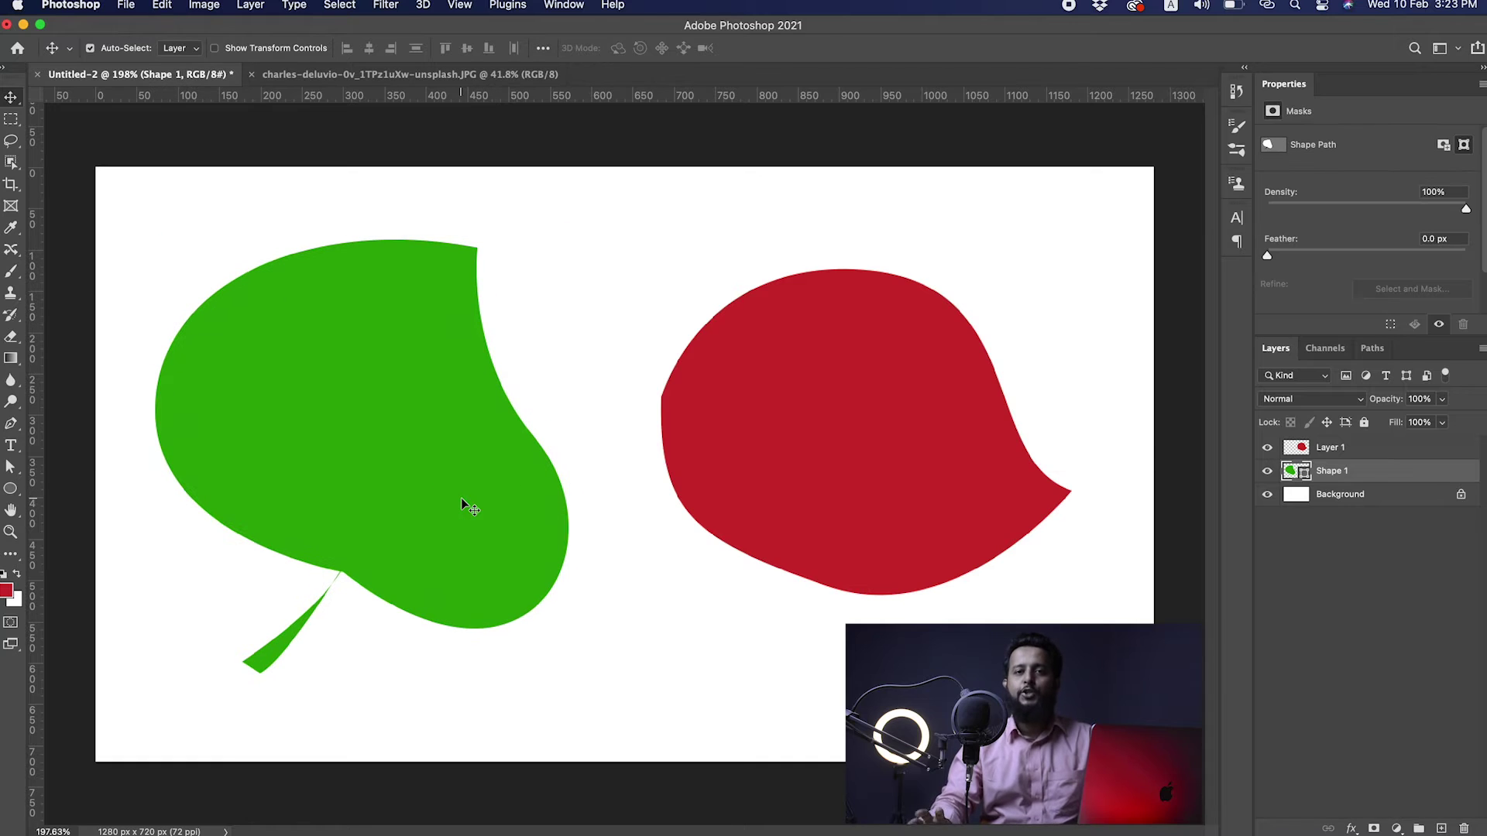
drag(897, 465, 863, 459)
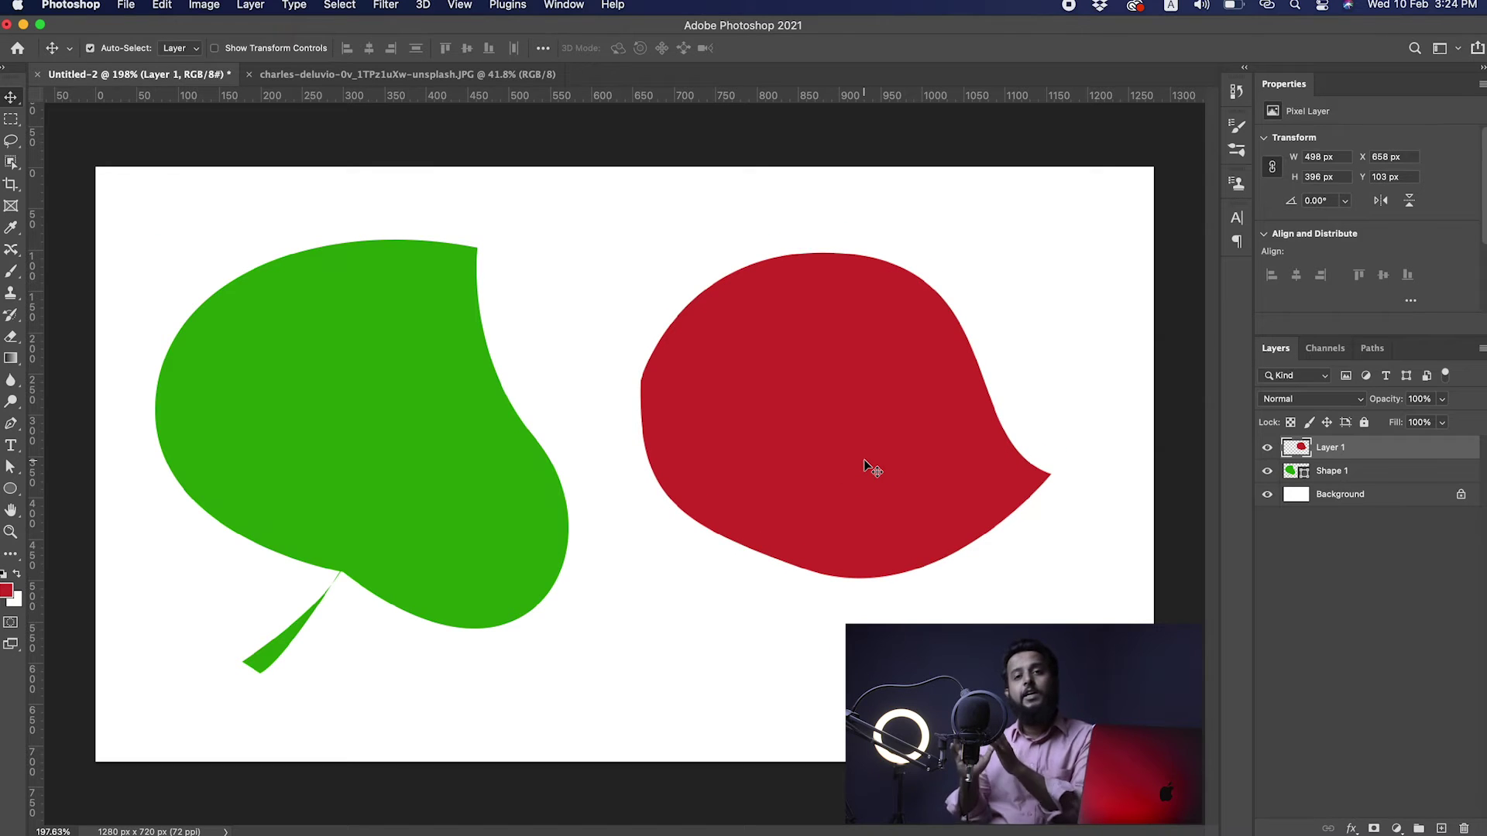
drag(893, 458, 903, 436)
Step: Scale the red pixel shape down to about 62 × 49 px with Free Transform
key(super+t)
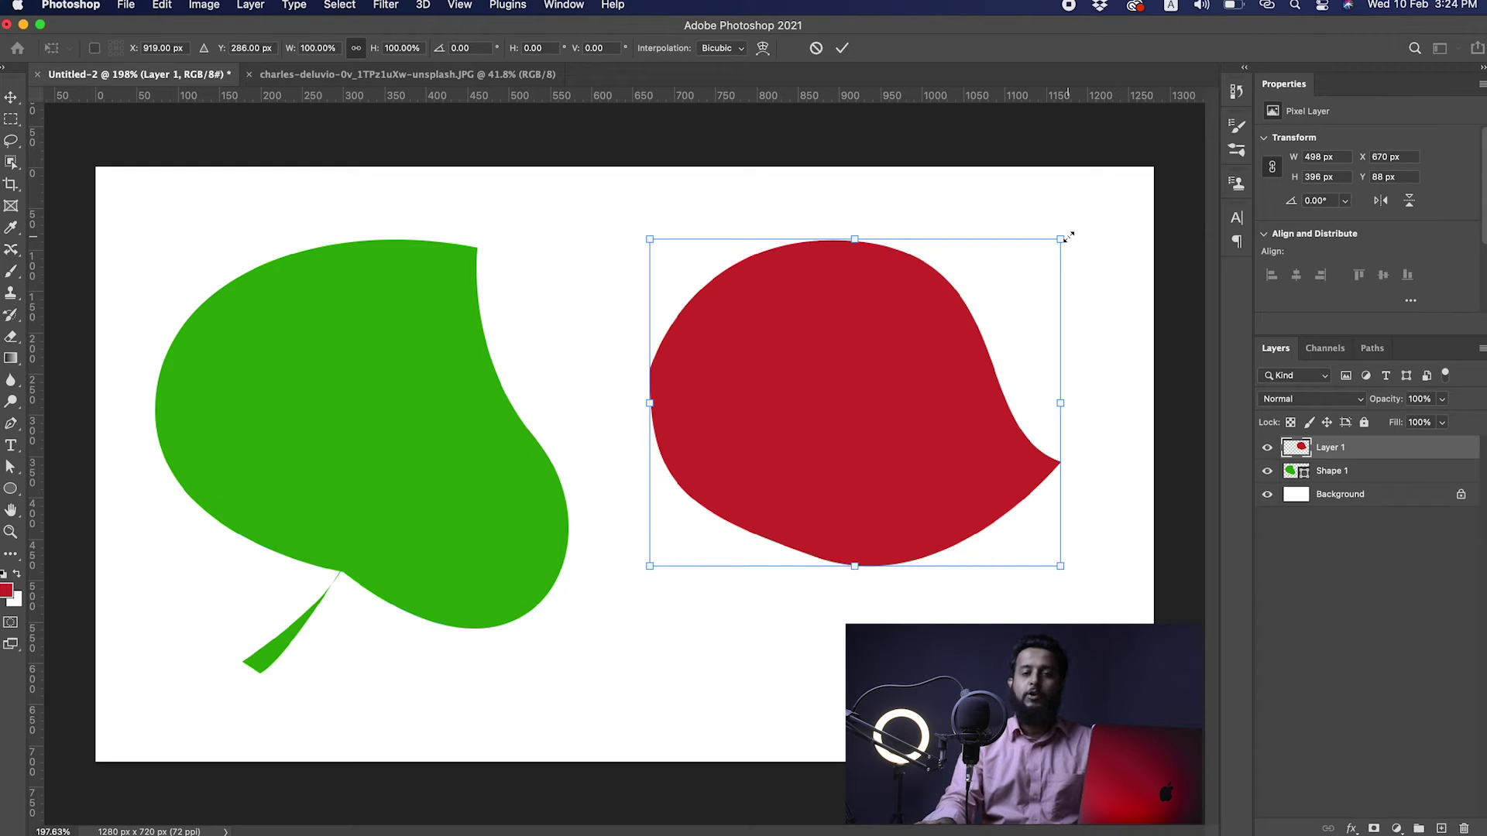
drag(1069, 236, 723, 543)
key(Return)
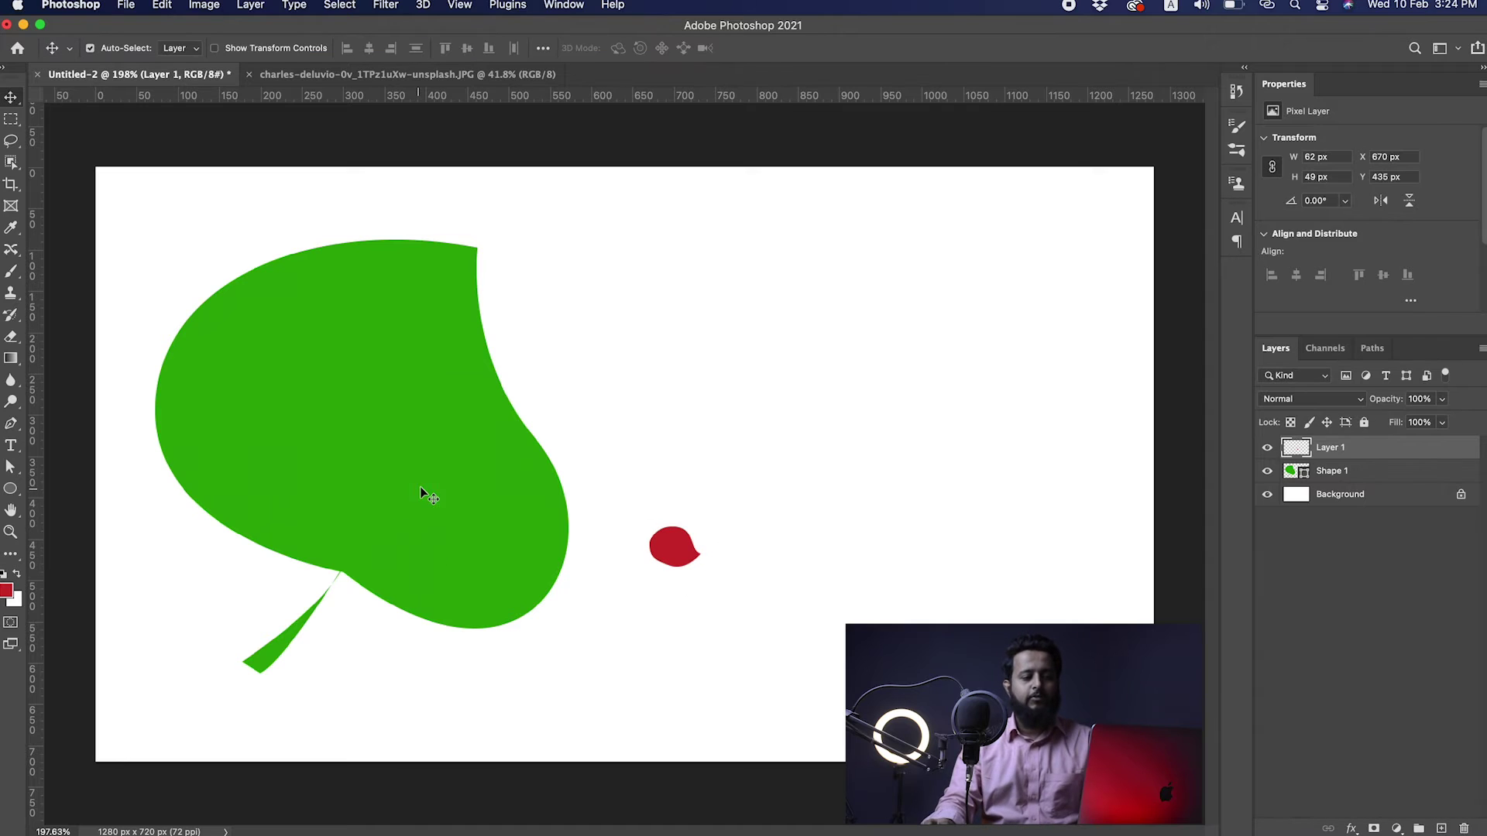
Step: Scale the green vector shape down to about 9.8% with Free Transform
click(460, 504)
key(super+t)
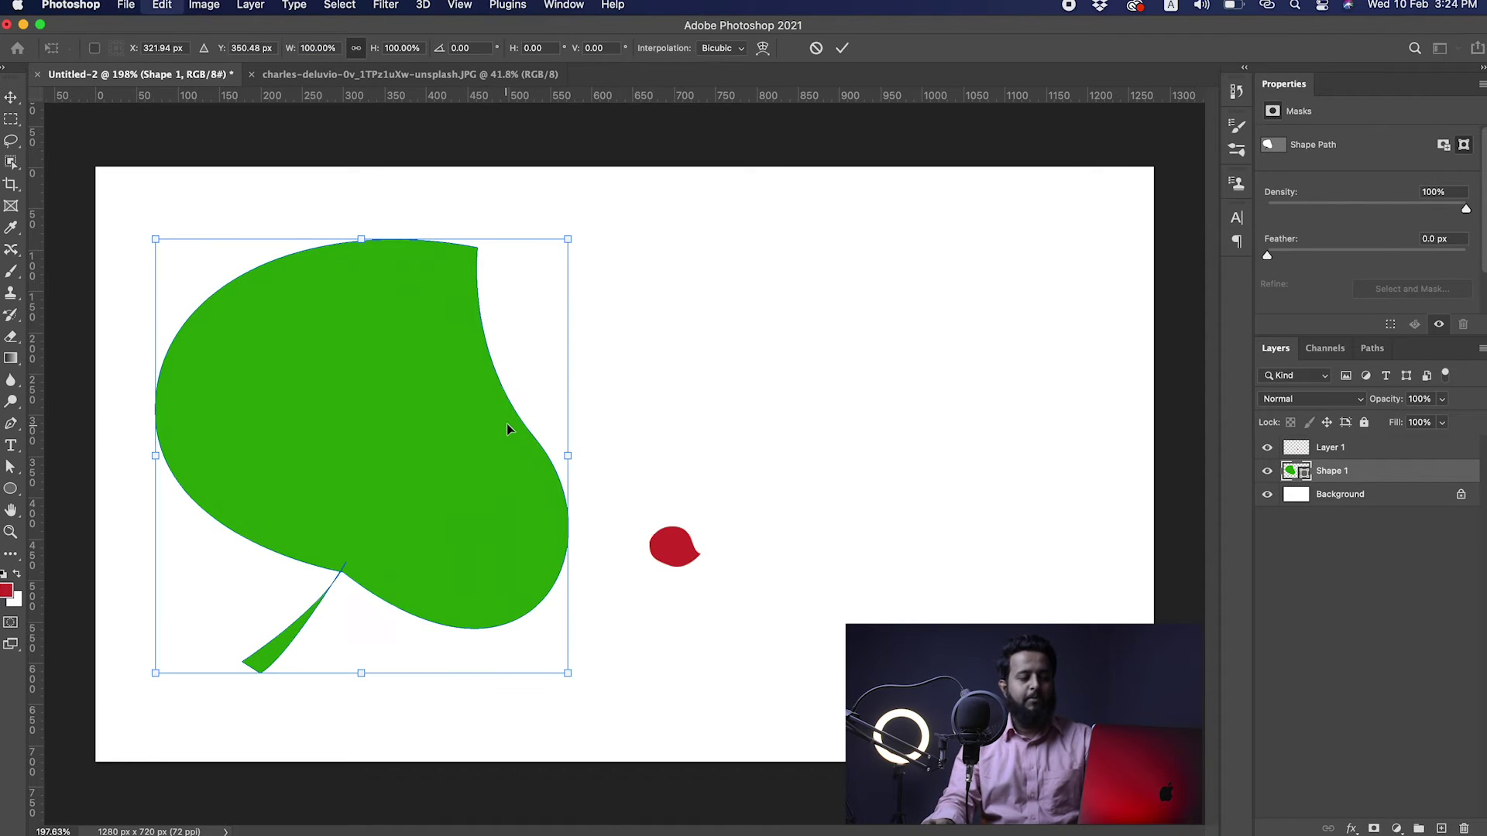
drag(573, 237, 332, 561)
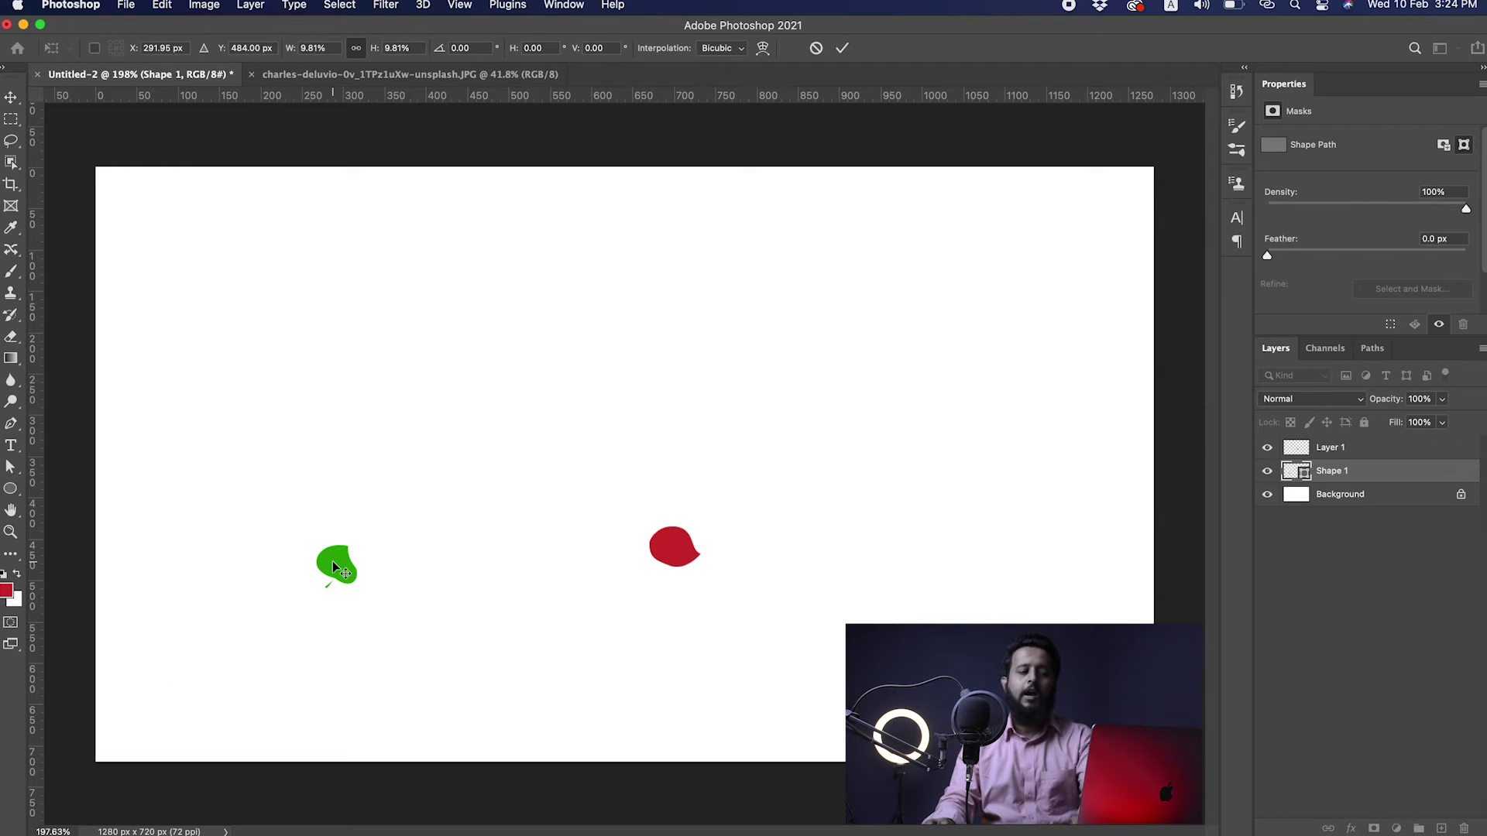
key(Return)
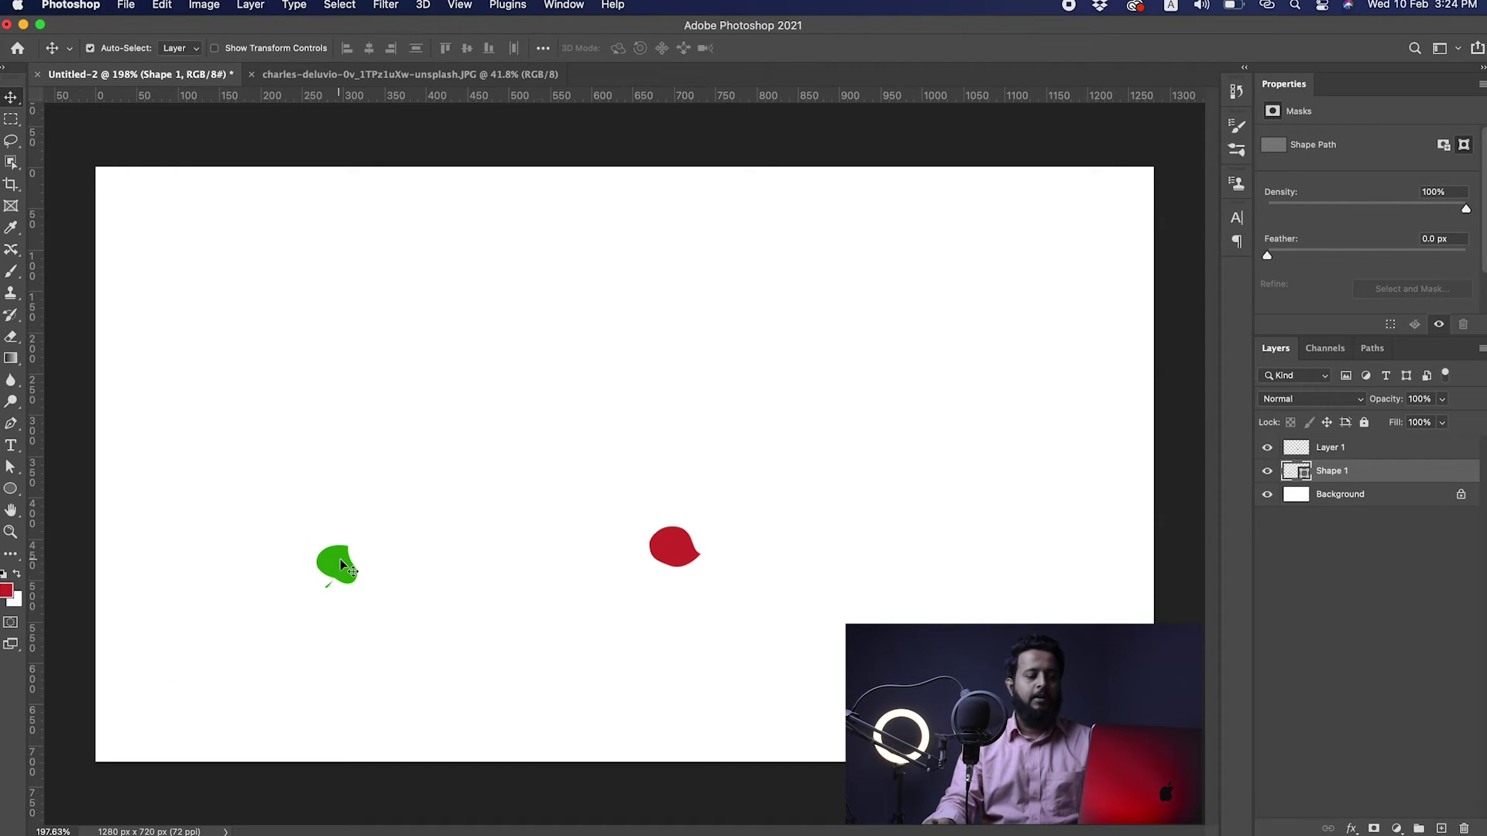
Step: Enlarge the small green shape to about 994% and place it in the left half of the canvas
drag(341, 564, 666, 171)
key(super+t)
drag(596, 403, 457, 526)
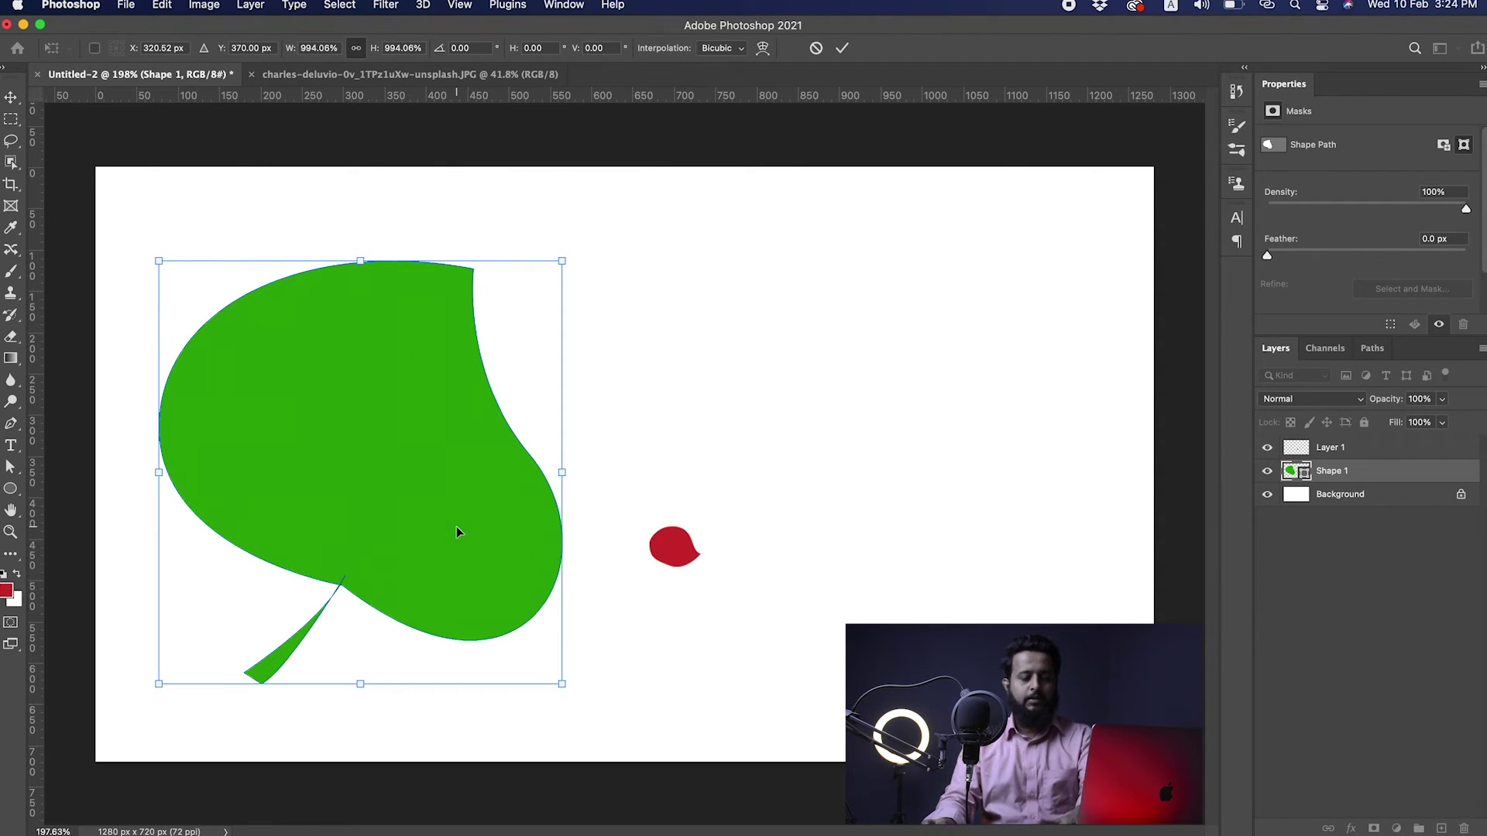
key(Return)
Step: Enlarge the small red shape to about 608 × 481 px and place it level with the green shape on its right
drag(697, 551, 696, 574)
key(super+t)
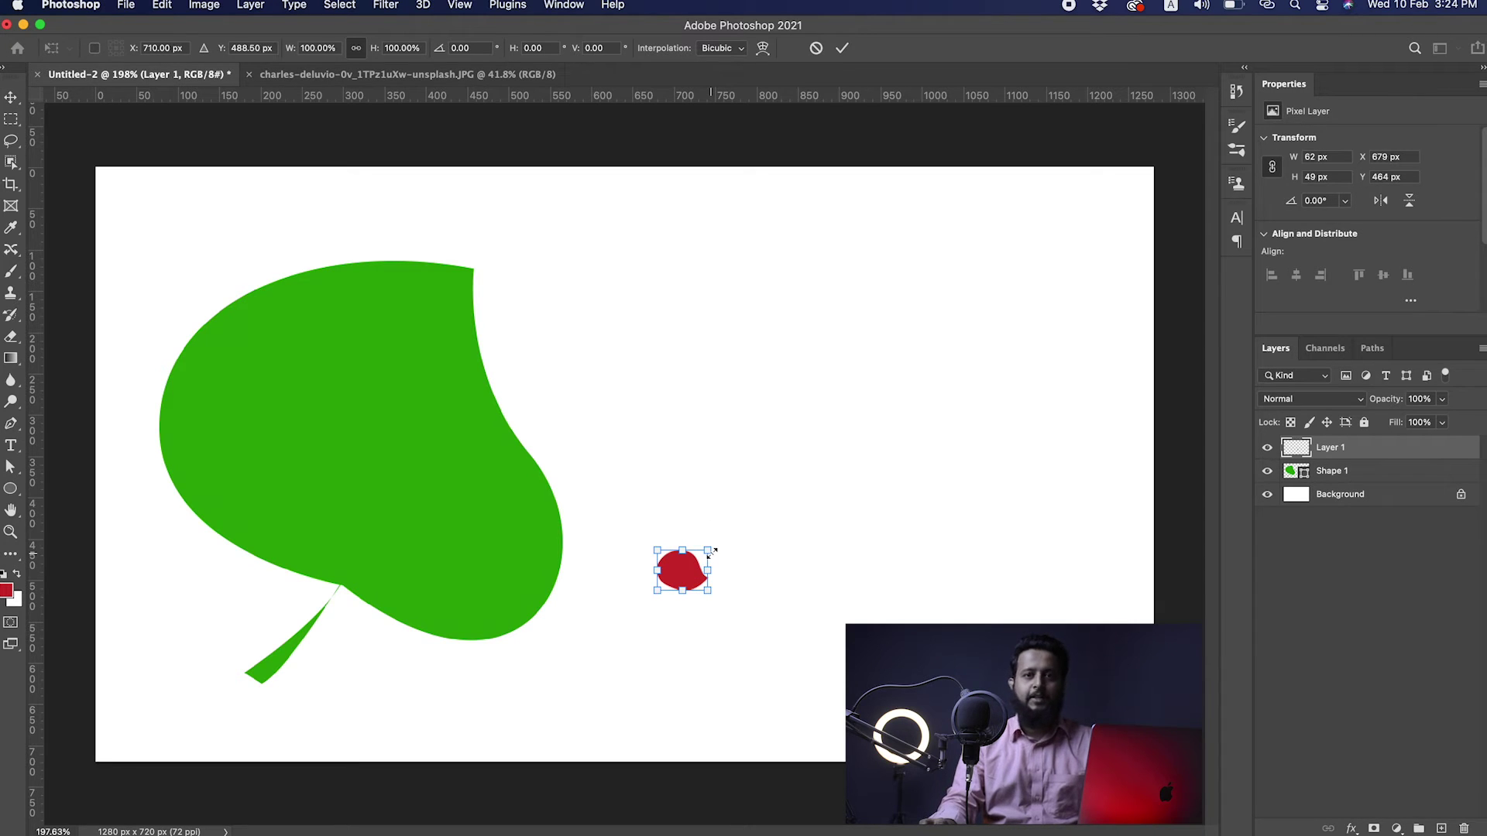
drag(710, 553, 1158, 189)
drag(984, 398, 903, 468)
key(Return)
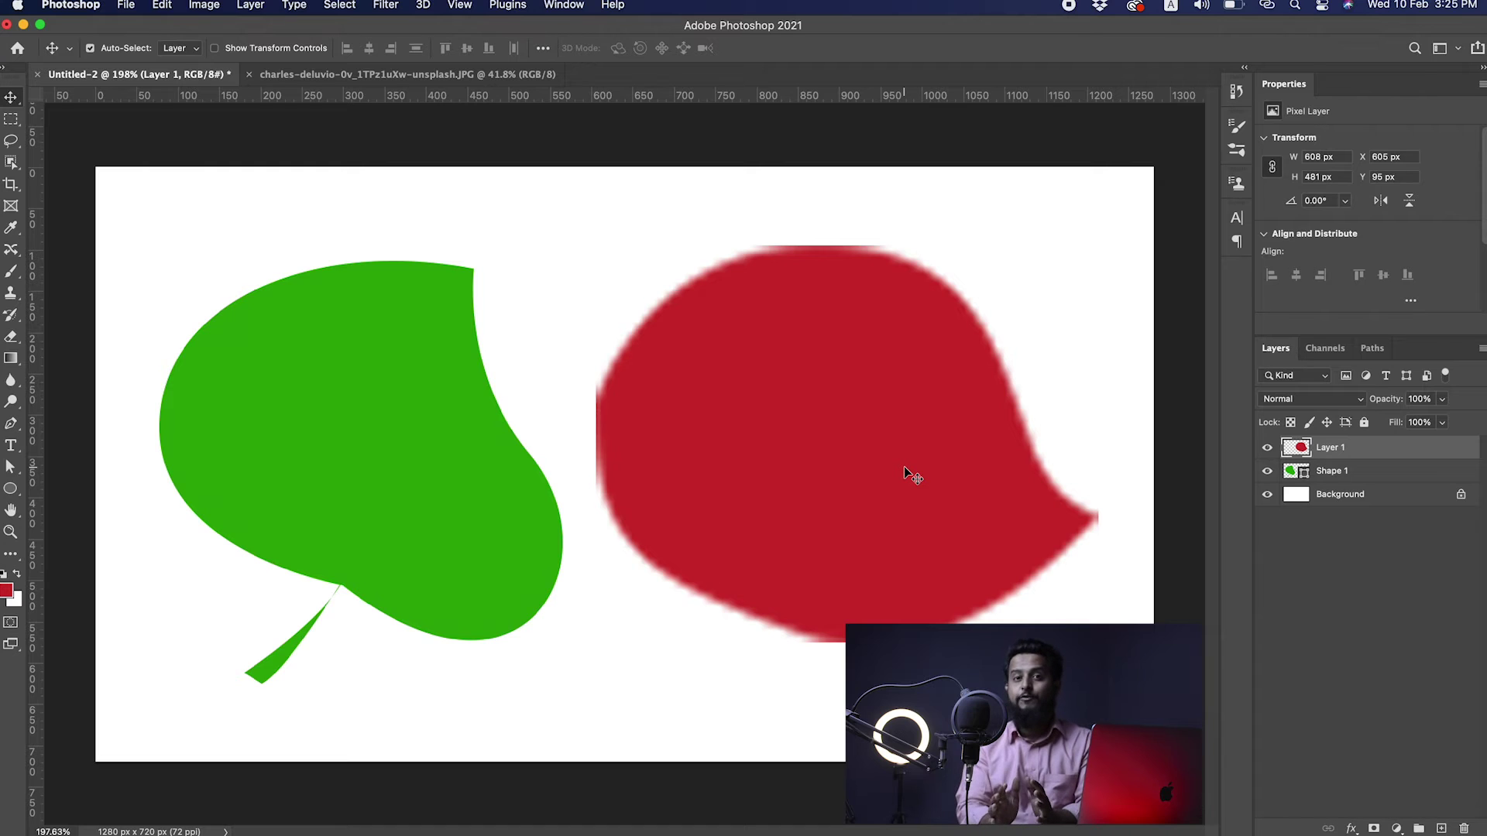
drag(869, 431, 815, 431)
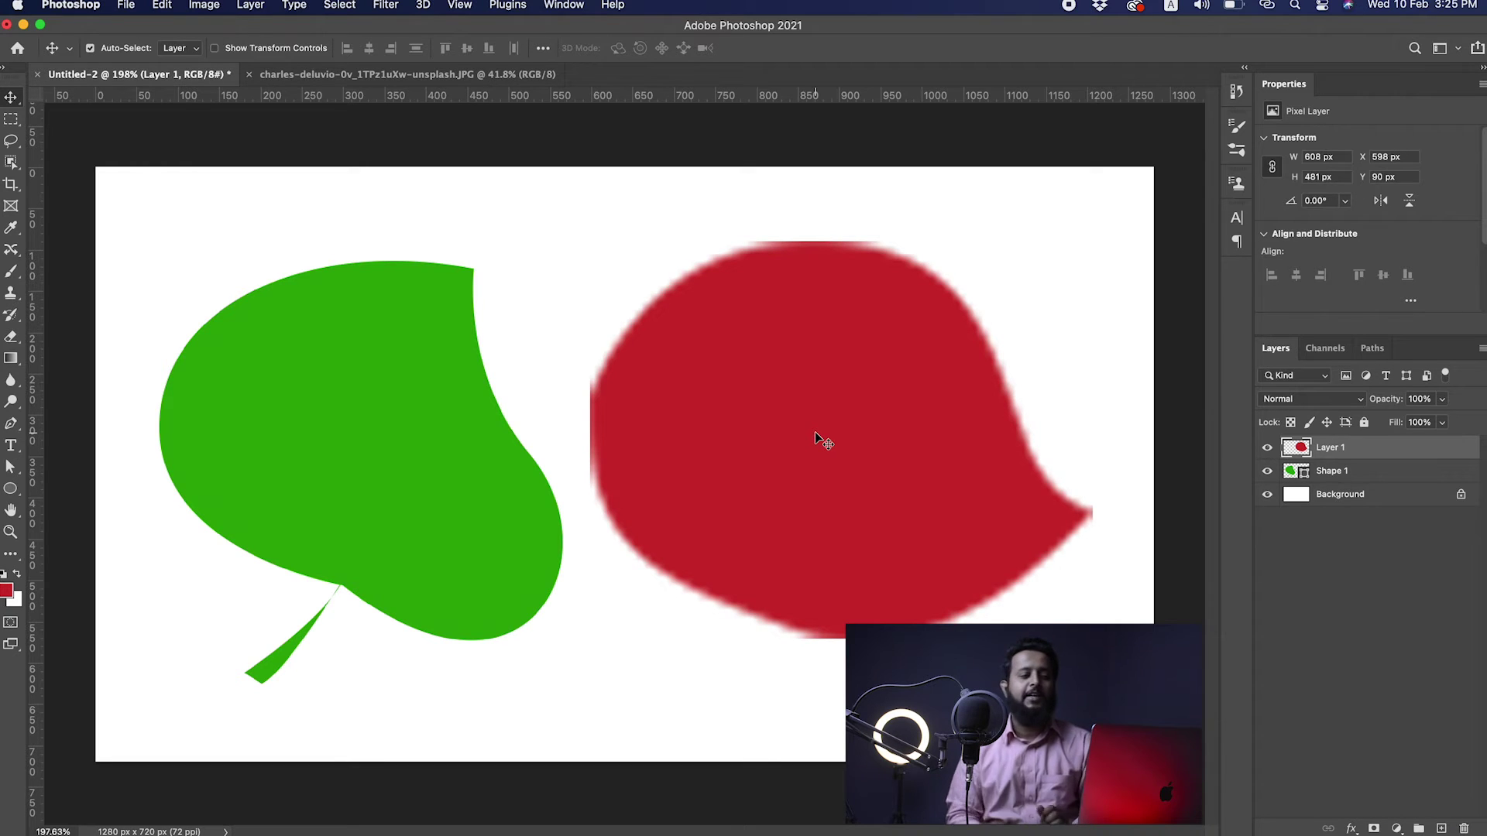
drag(815, 431, 808, 450)
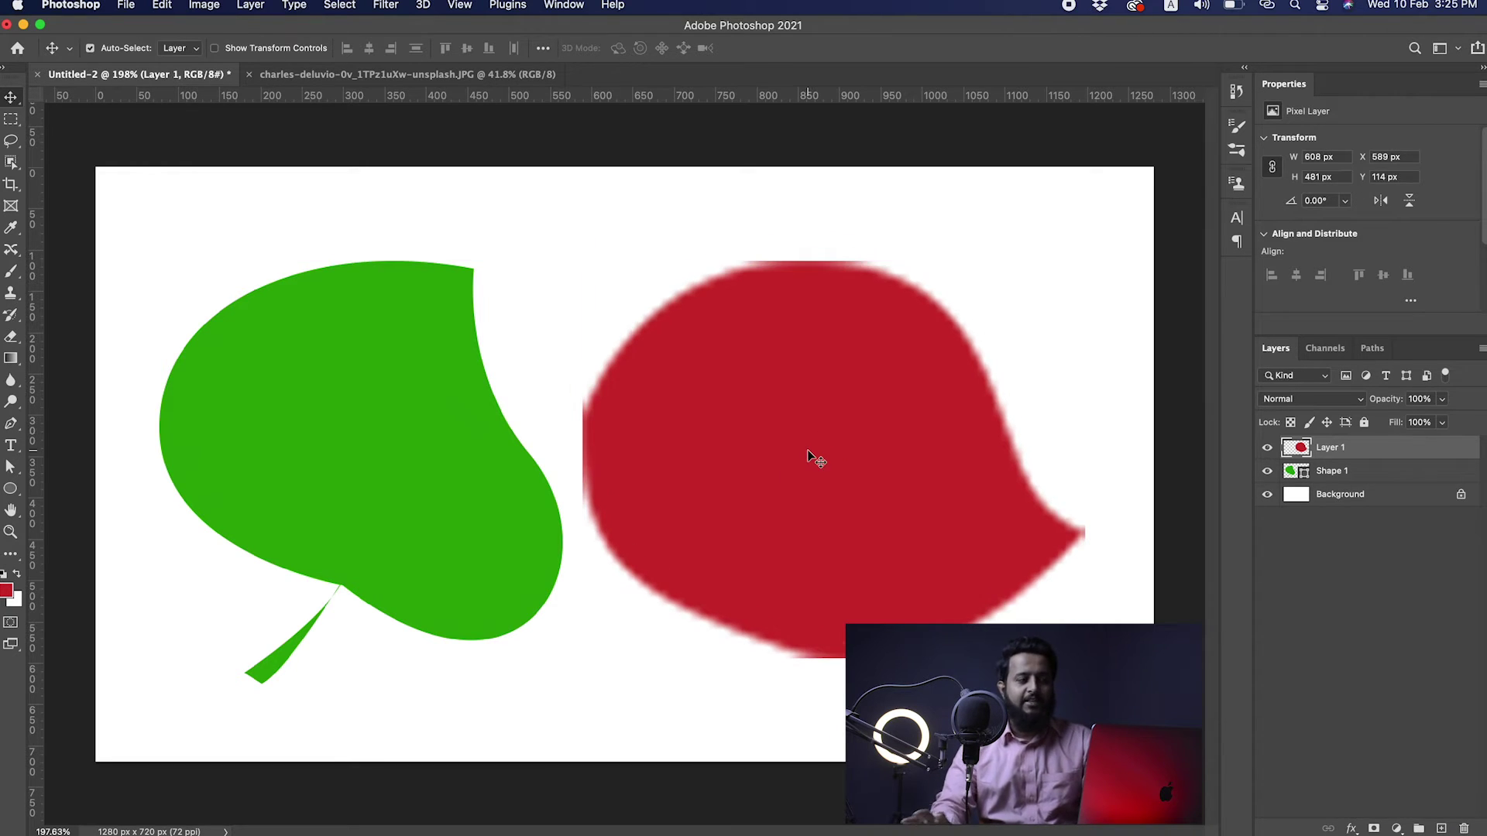
Step: Select the green shape and move it slightly to the left
key(p)
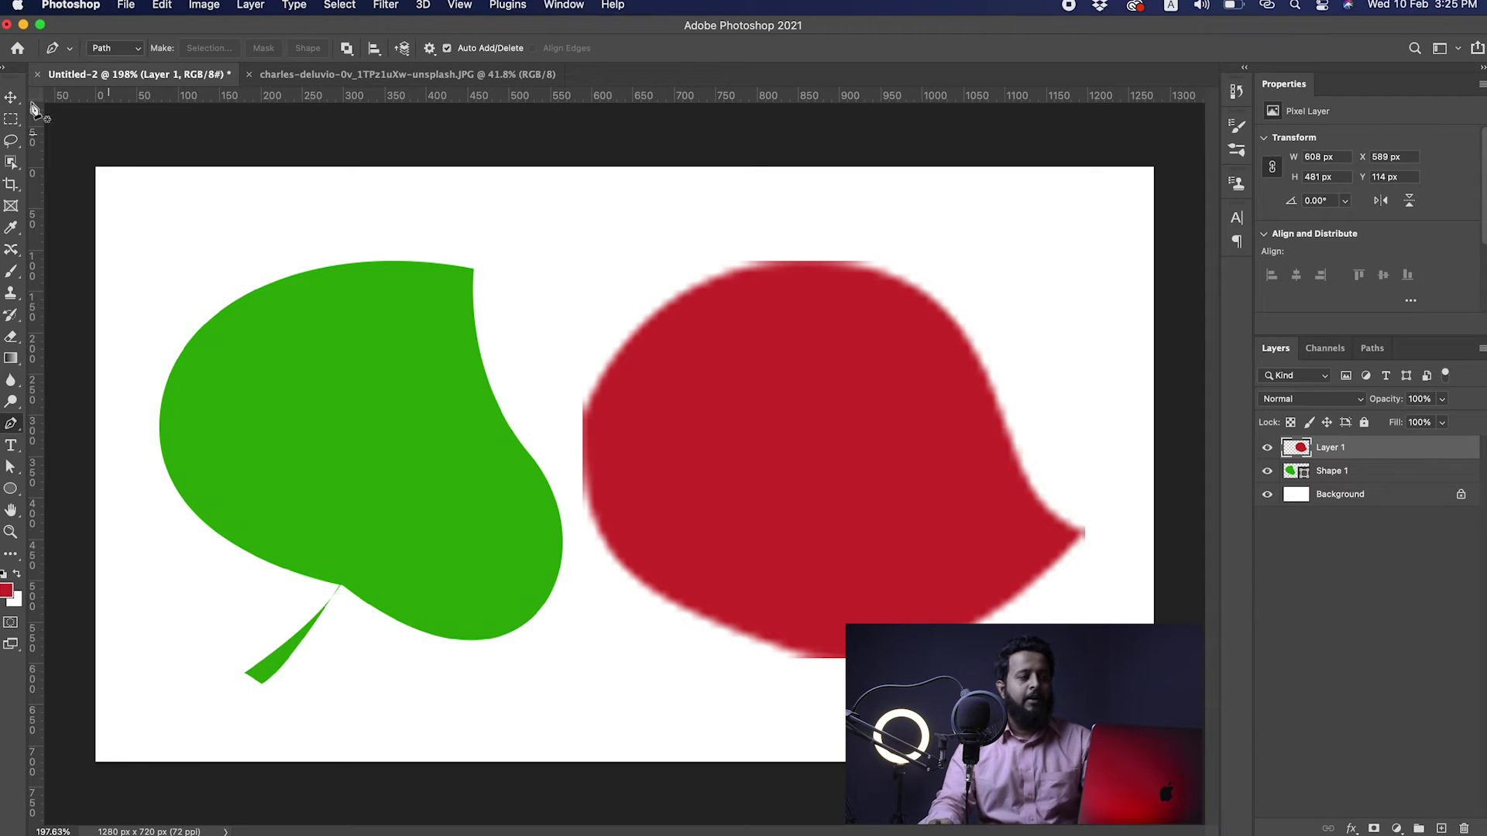
key(v)
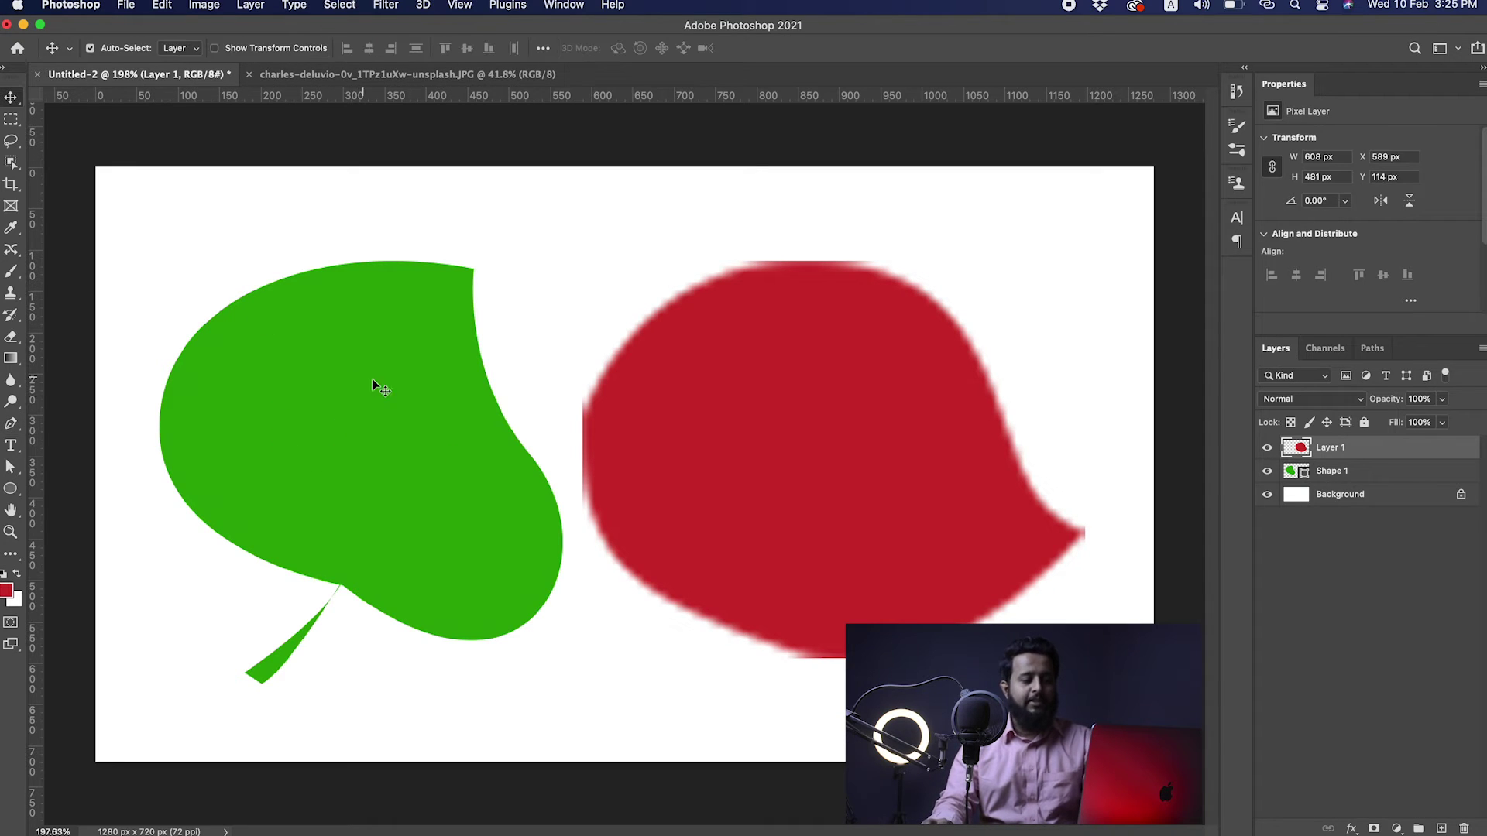
click(345, 391)
drag(344, 391, 336, 391)
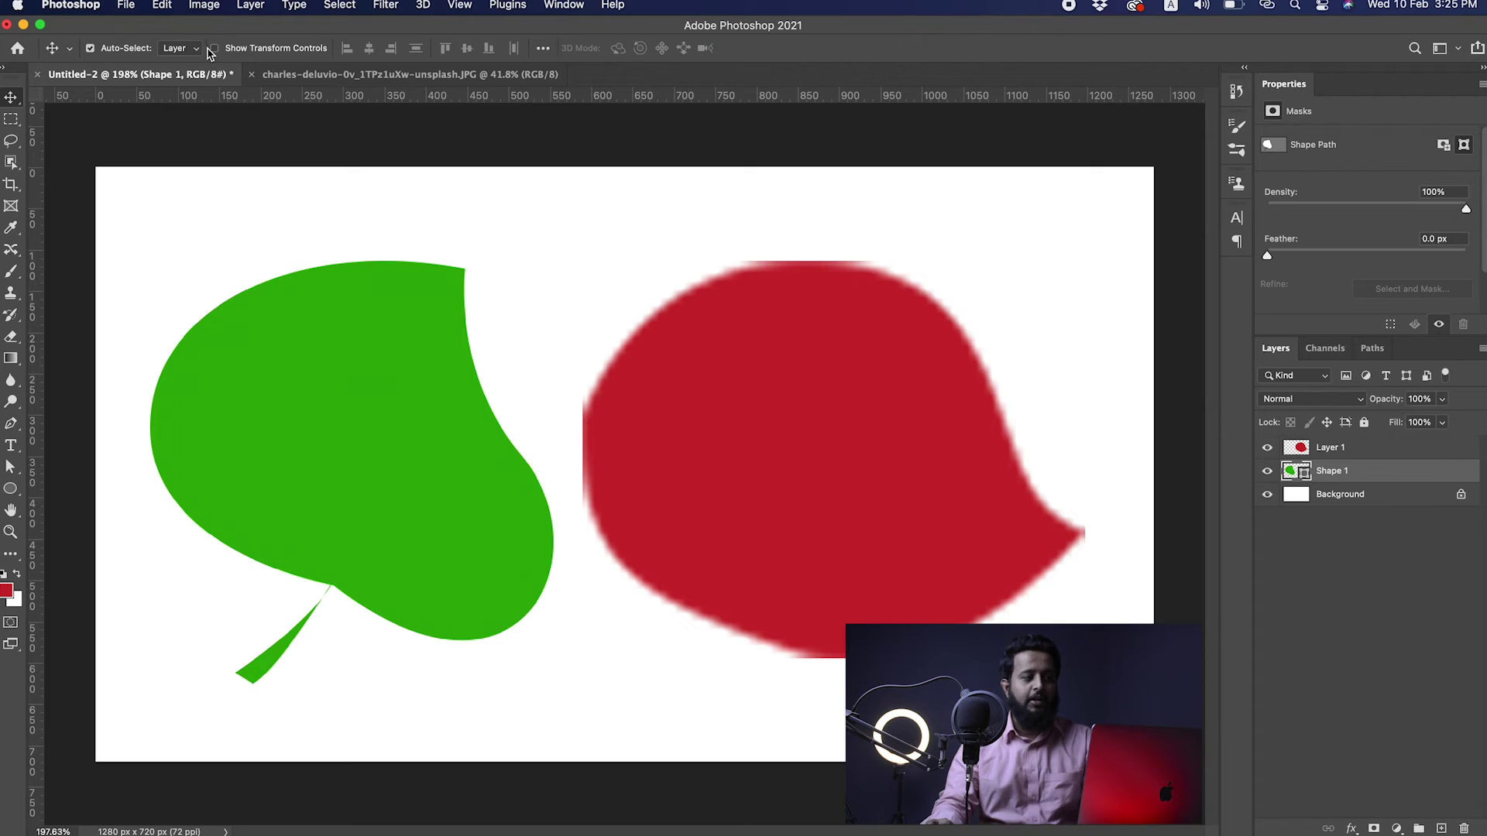
Step: Switch the Pen tool's drawing mode from Path back to Shape
key(p)
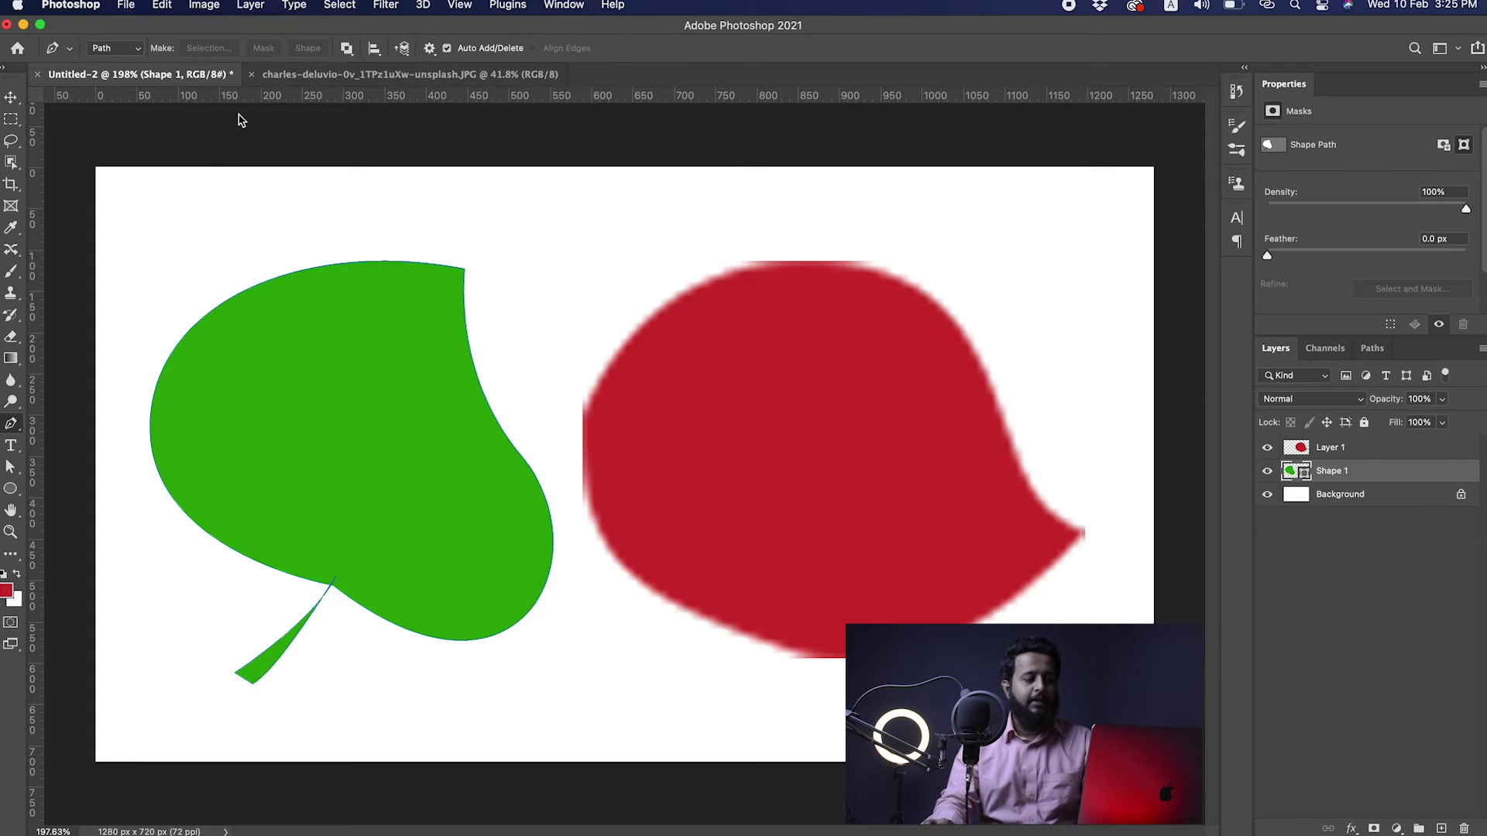
click(123, 48)
click(110, 35)
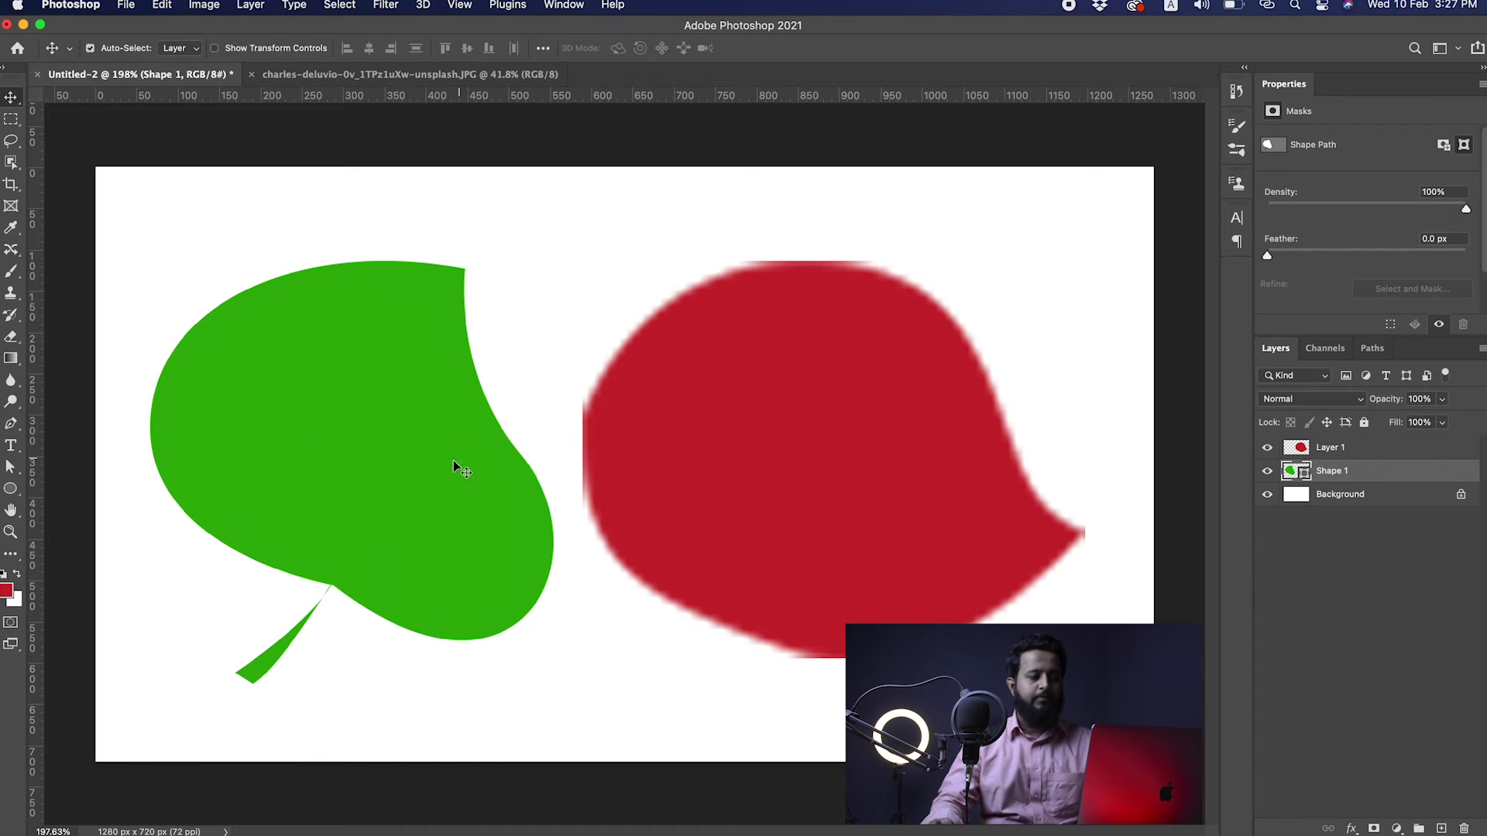
Step: Move the green shape slightly to the right and bend its upper edge into a concave curve from its upper-right corner anchor
mouse_move(453, 460)
mouse_down()
mouse_move(436, 448)
mouse_move(469, 441)
mouse_up()
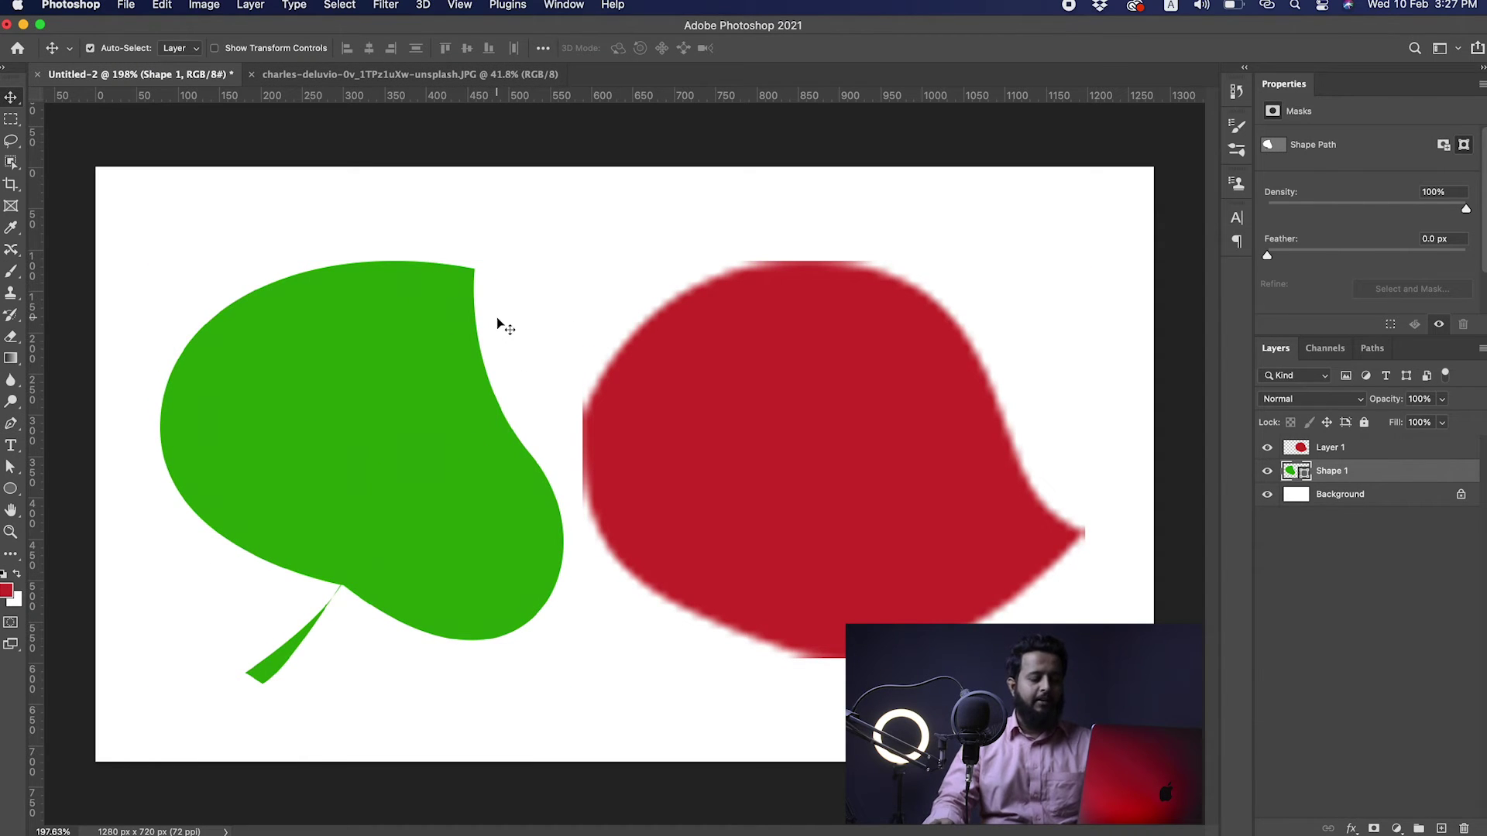
drag(460, 297, 691, 319)
key(a)
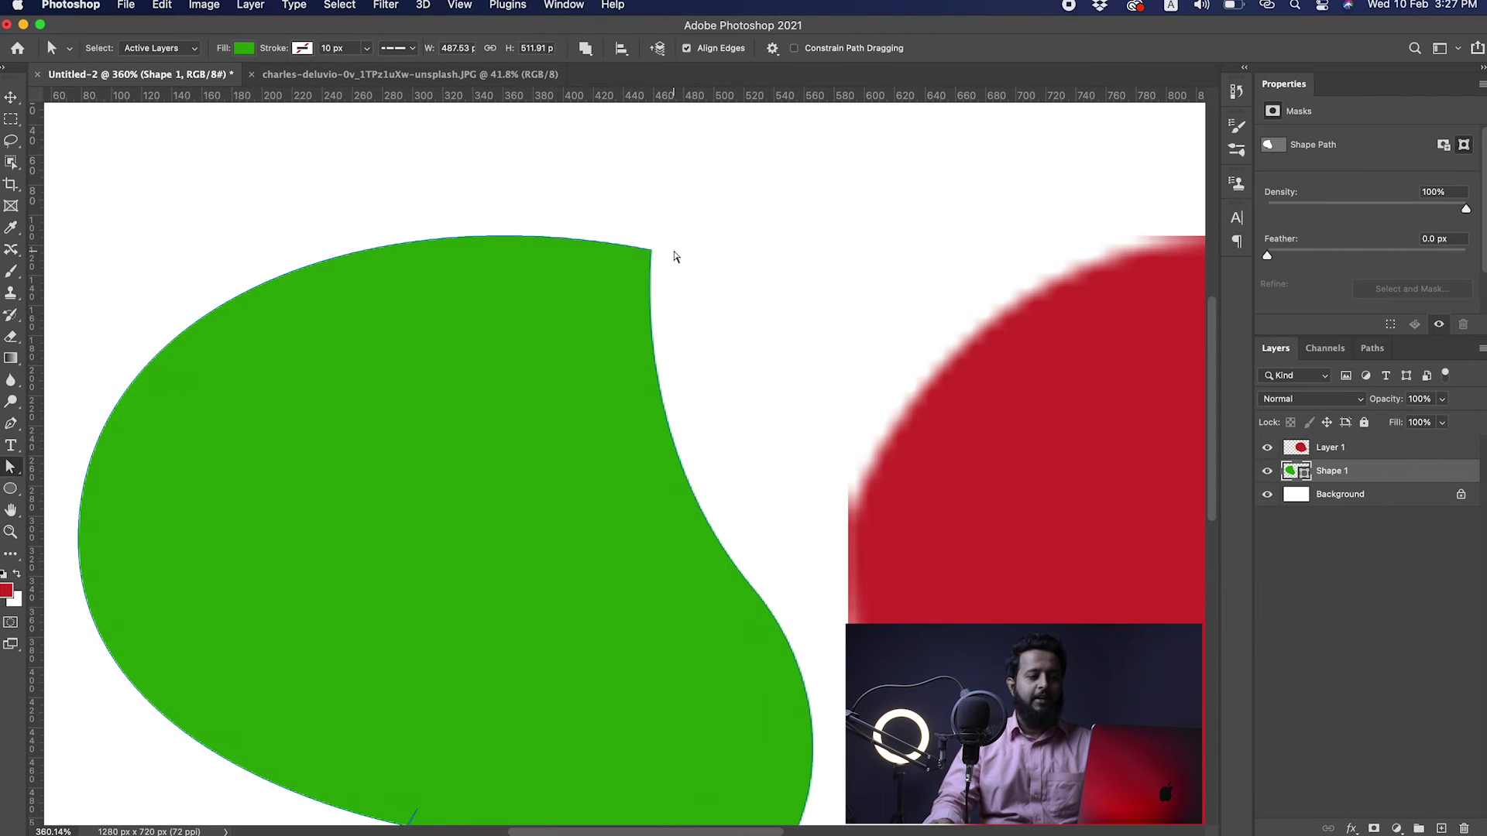
click(653, 251)
drag(341, 191, 411, 533)
drag(535, 428, 479, 435)
Step: Scale the red pixel shape down slightly with Free Transform
key(v)
click(795, 438)
key(ctrl+t)
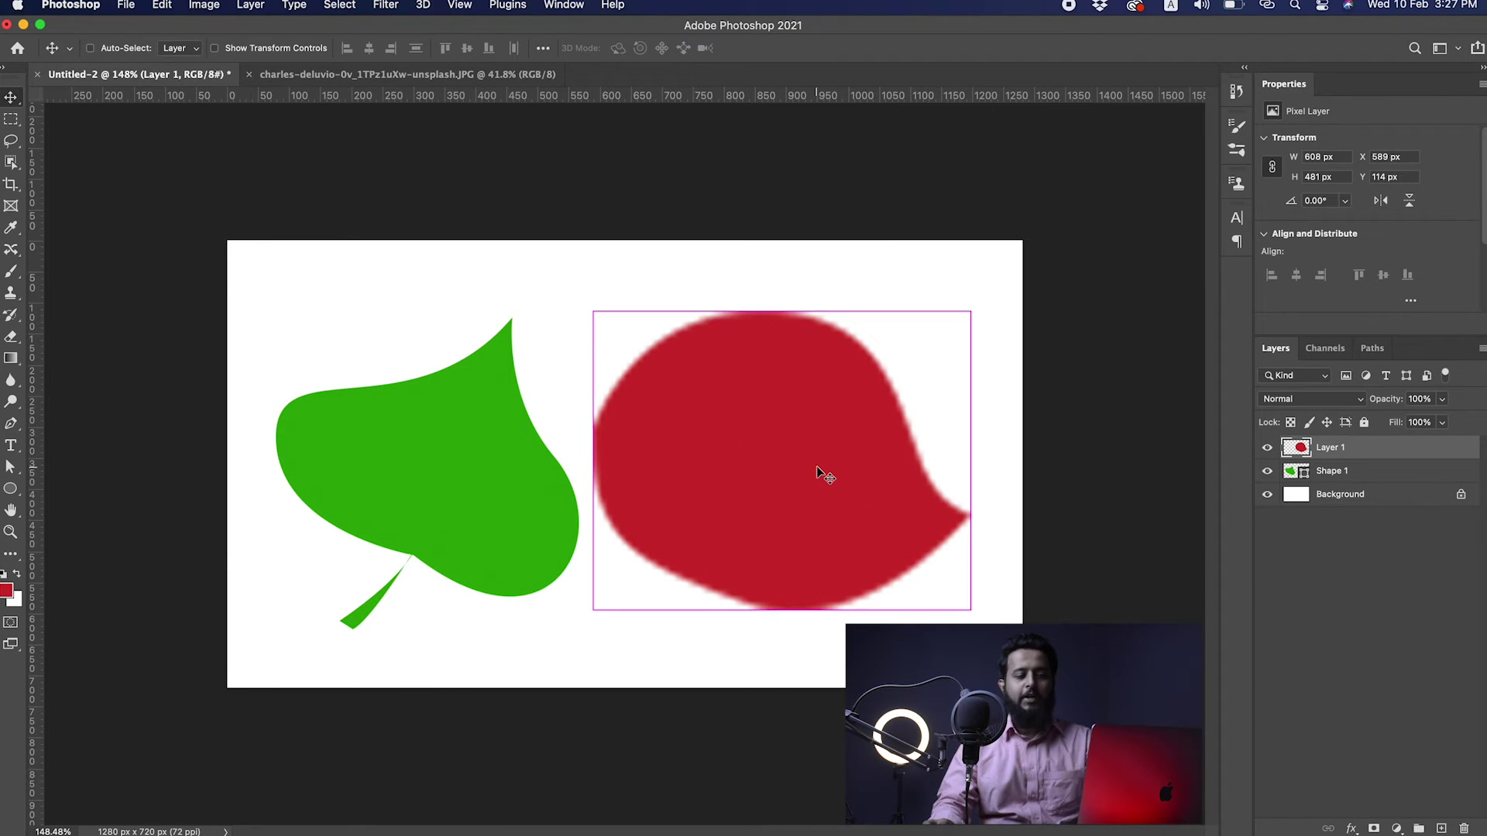
drag(967, 309, 912, 358)
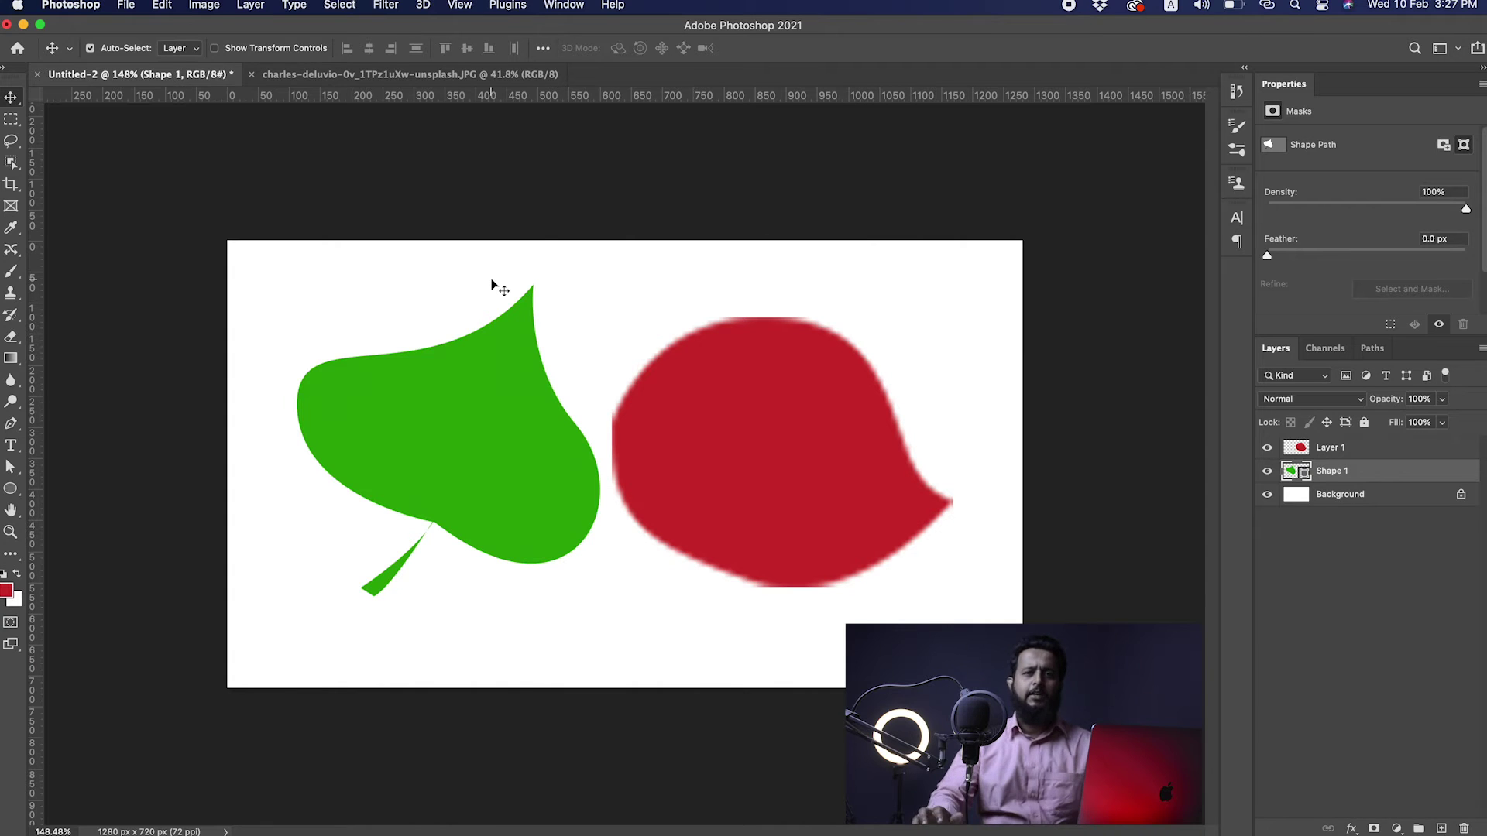
Step: Switch to the Freeform Pen tool with the green shape's layer selected
drag(483, 419, 524, 413)
drag(452, 372, 452, 418)
drag(363, 389, 422, 394)
drag(466, 393, 568, 386)
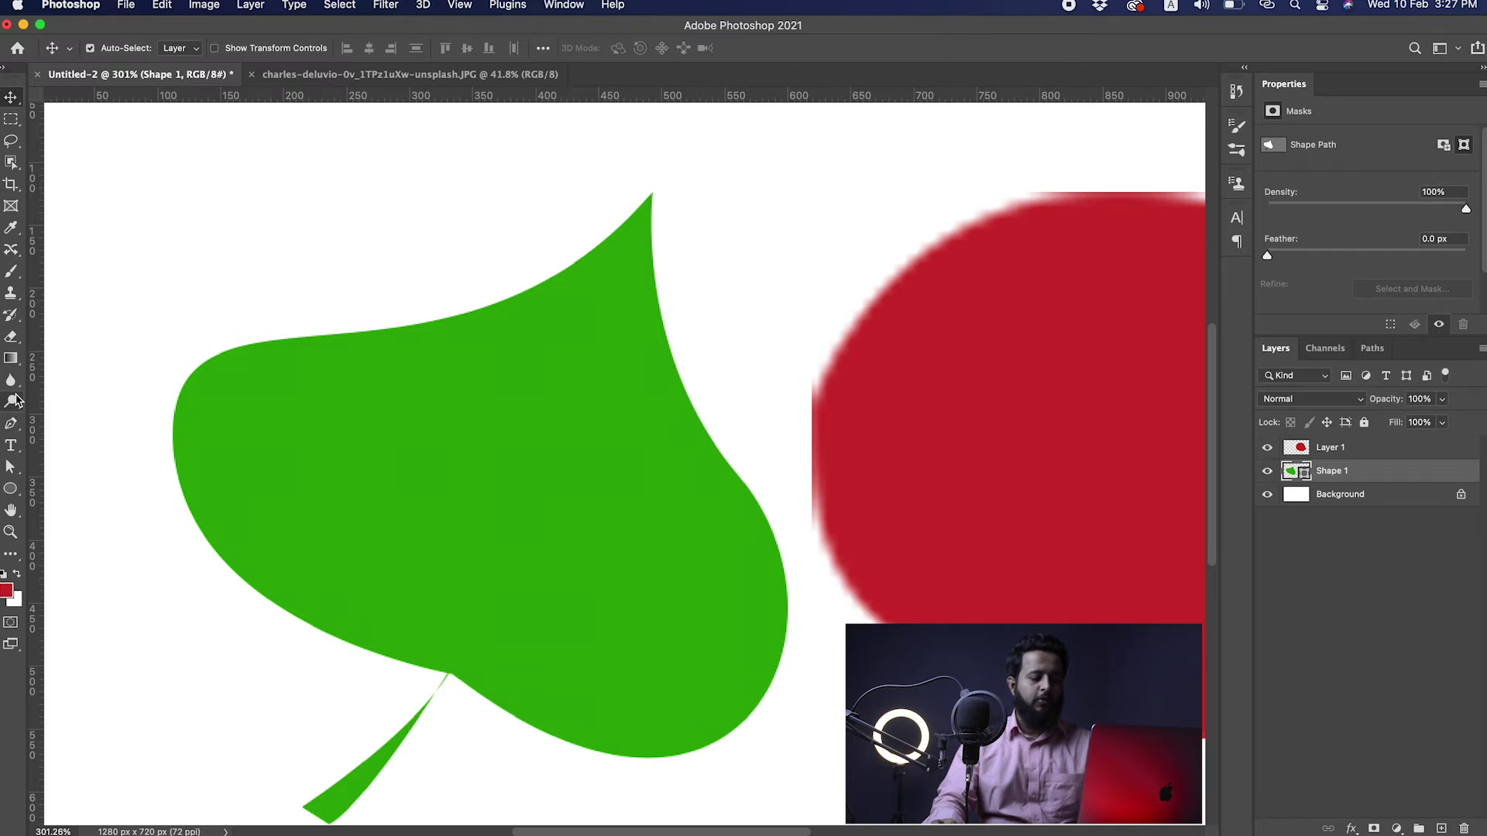
click(10, 425)
right_click(10, 426)
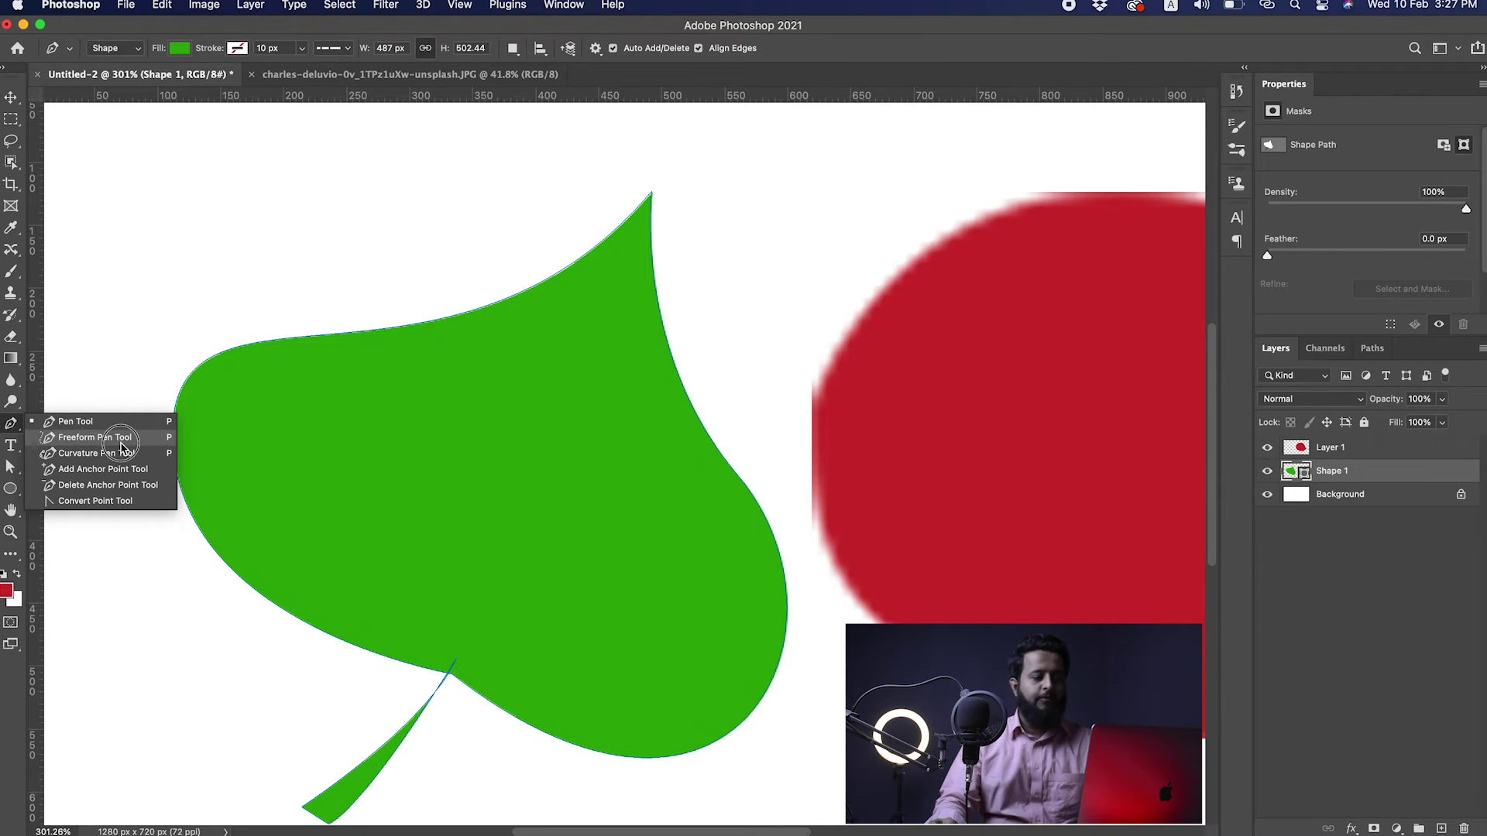
click(94, 437)
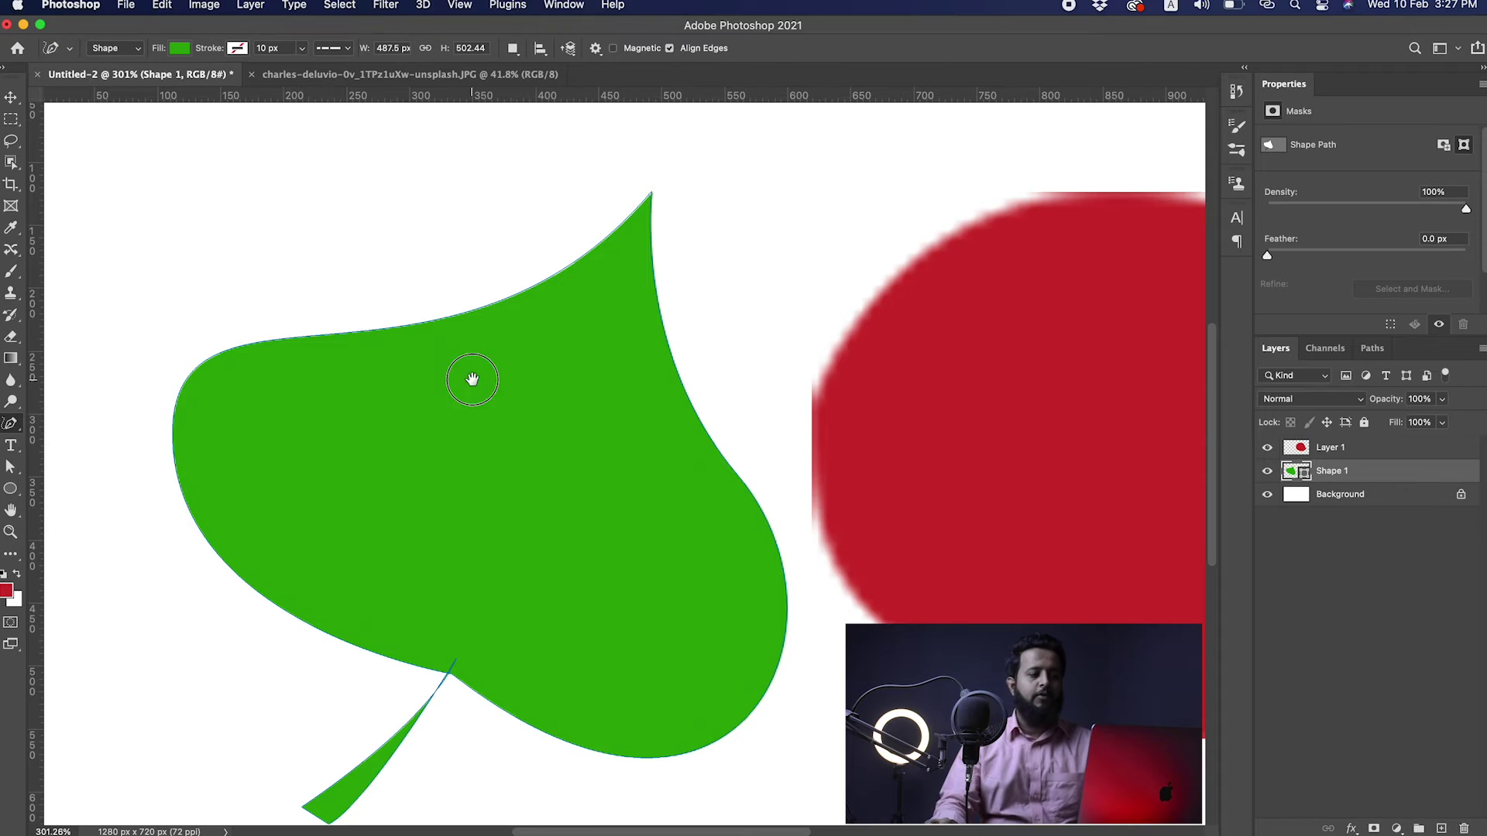
Step: Try drawing a closed freehand leaf shape about 285 × 419 px on the blank canvas and delete it
drag(472, 379, 563, 545)
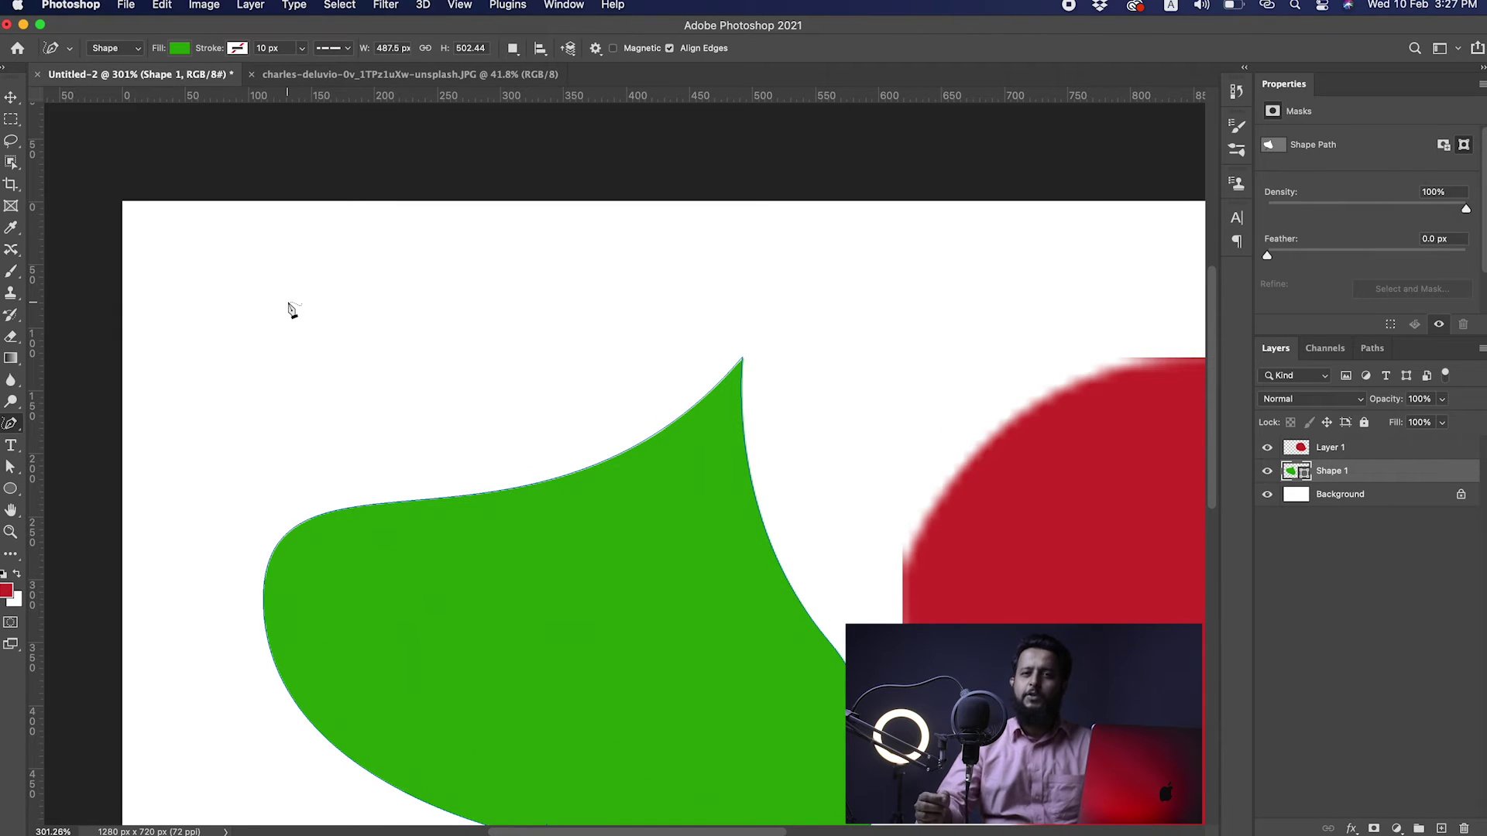
mouse_move(283, 308)
mouse_down()
mouse_move(333, 272)
mouse_move(338, 356)
mouse_move(445, 288)
mouse_move(518, 329)
mouse_move(502, 419)
mouse_move(585, 381)
mouse_move(582, 457)
mouse_move(473, 493)
mouse_move(407, 437)
mouse_move(293, 507)
mouse_move(264, 437)
mouse_move(221, 432)
mouse_move(209, 353)
mouse_move(238, 315)
mouse_move(284, 308)
mouse_up()
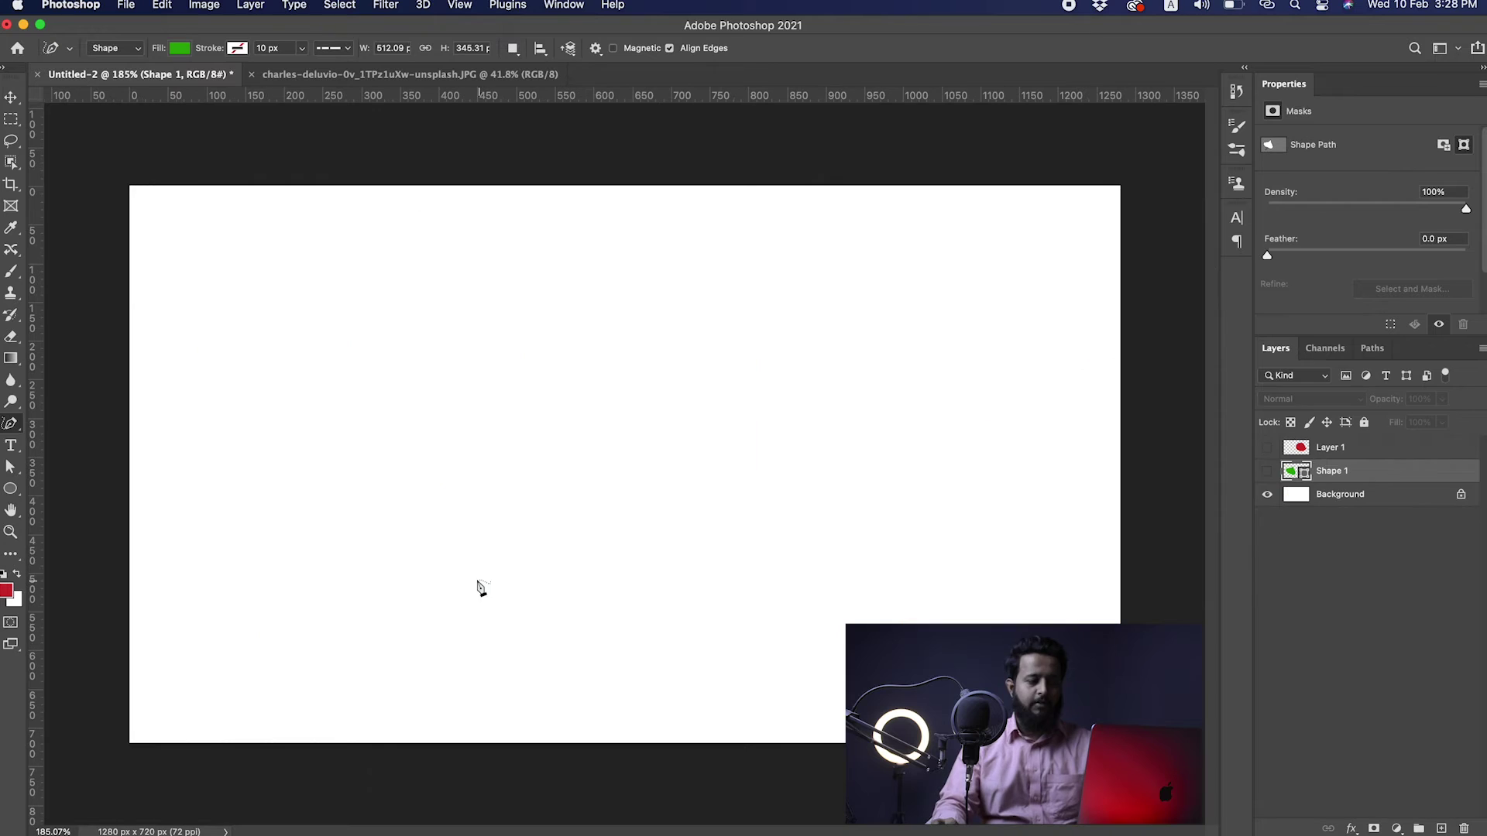
mouse_move(476, 579)
mouse_down()
mouse_move(418, 504)
mouse_move(467, 363)
mouse_move(552, 267)
mouse_move(552, 320)
mouse_move(637, 517)
mouse_move(608, 581)
mouse_move(476, 580)
mouse_up()
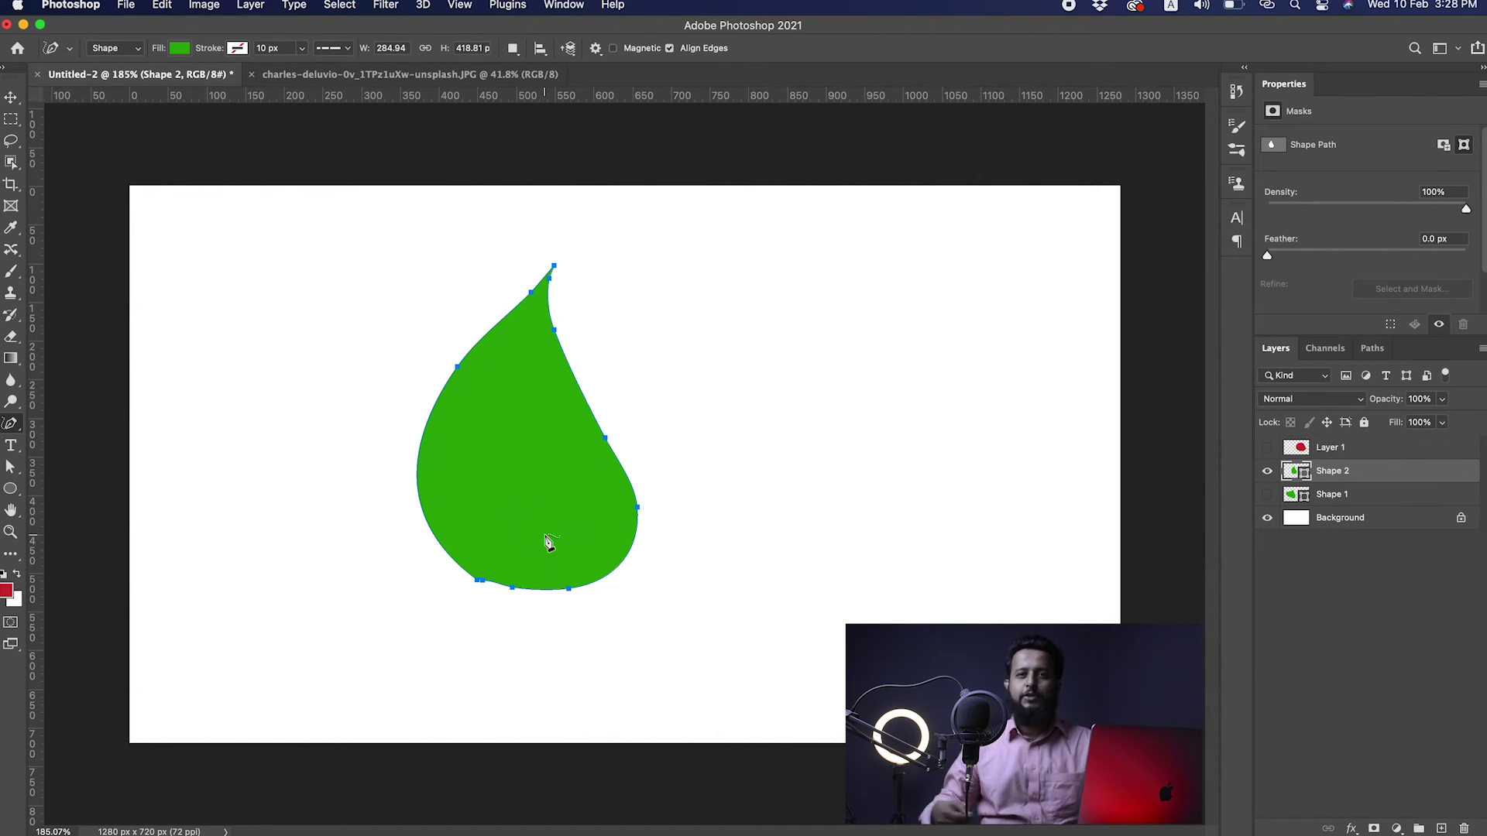
key(BackSpace)
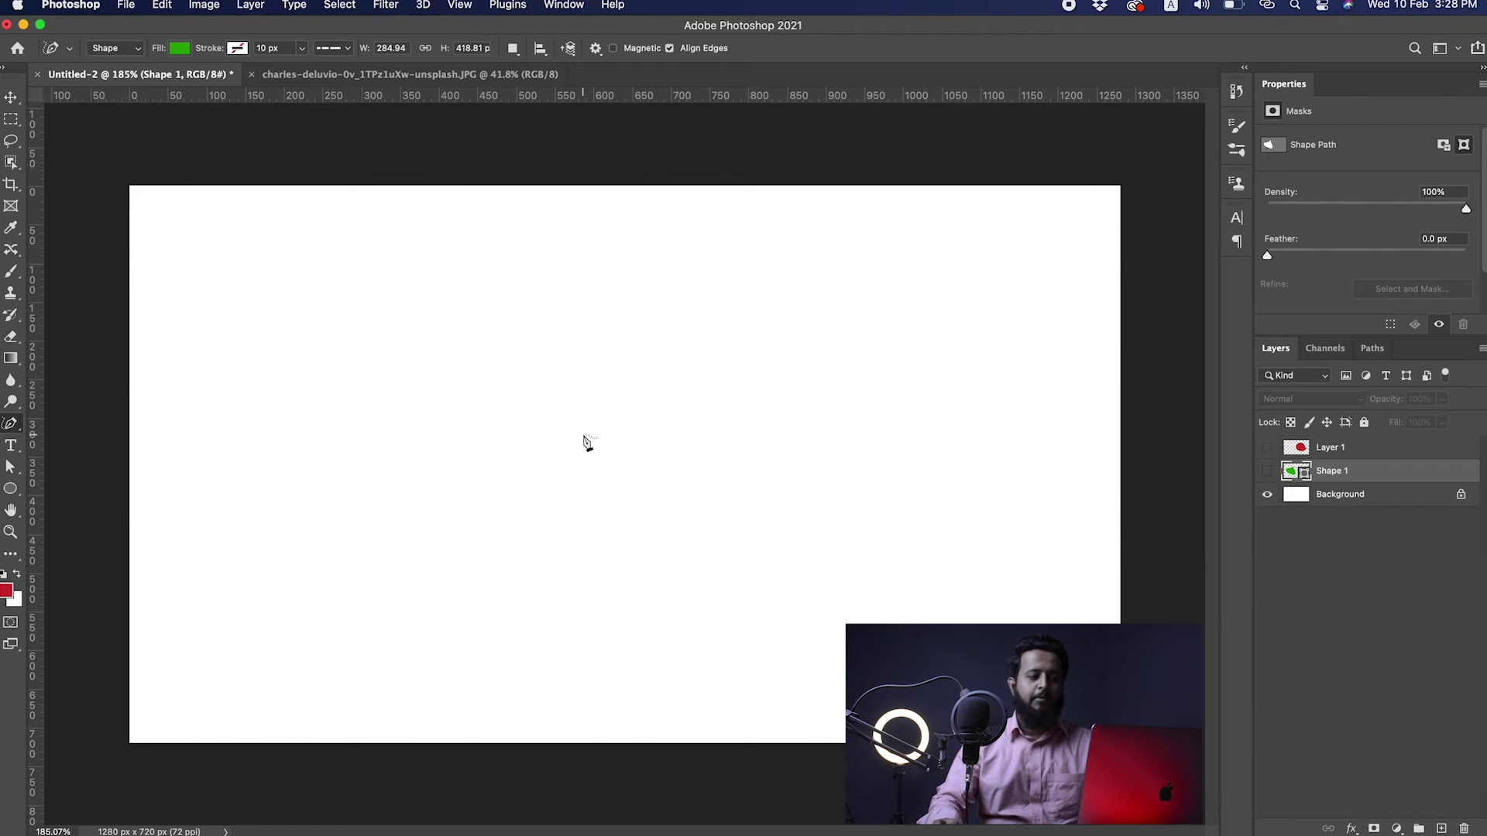
Step: Draw an open freehand squiggle about 182 × 277 px and give it a solid black stroke with no fill
click(312, 431)
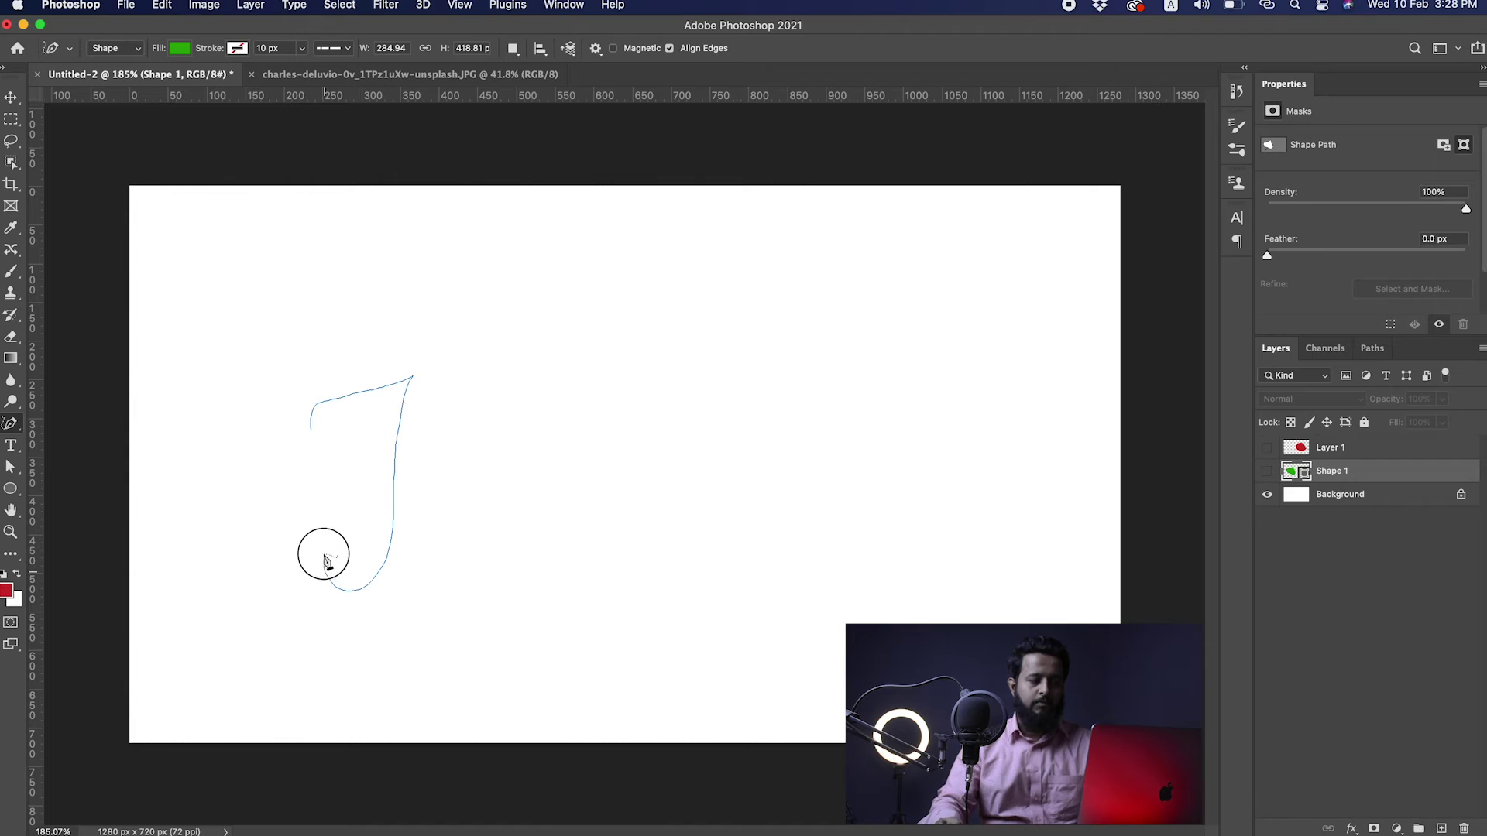
double_click(452, 446)
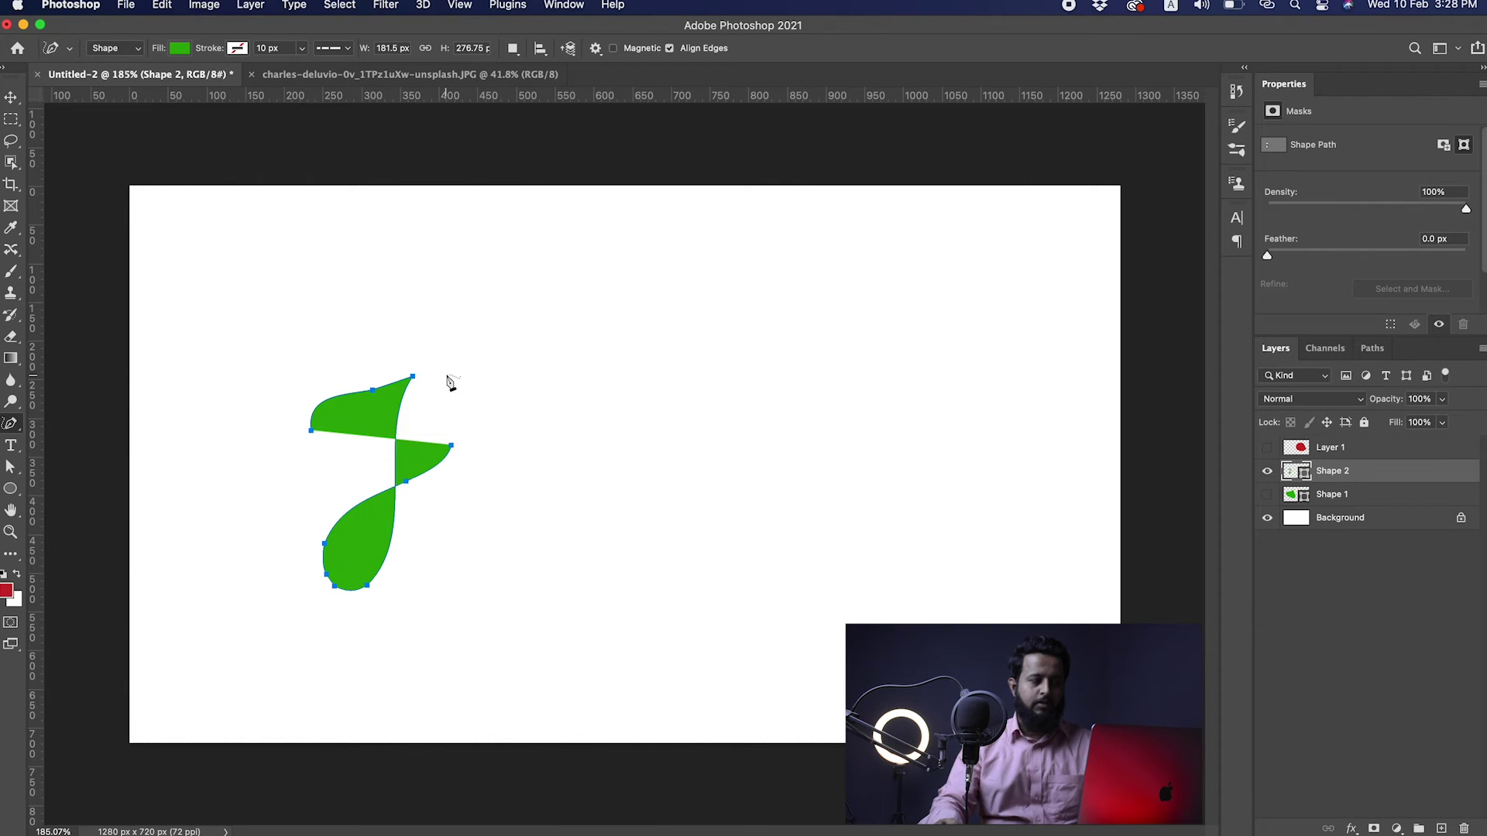
click(237, 49)
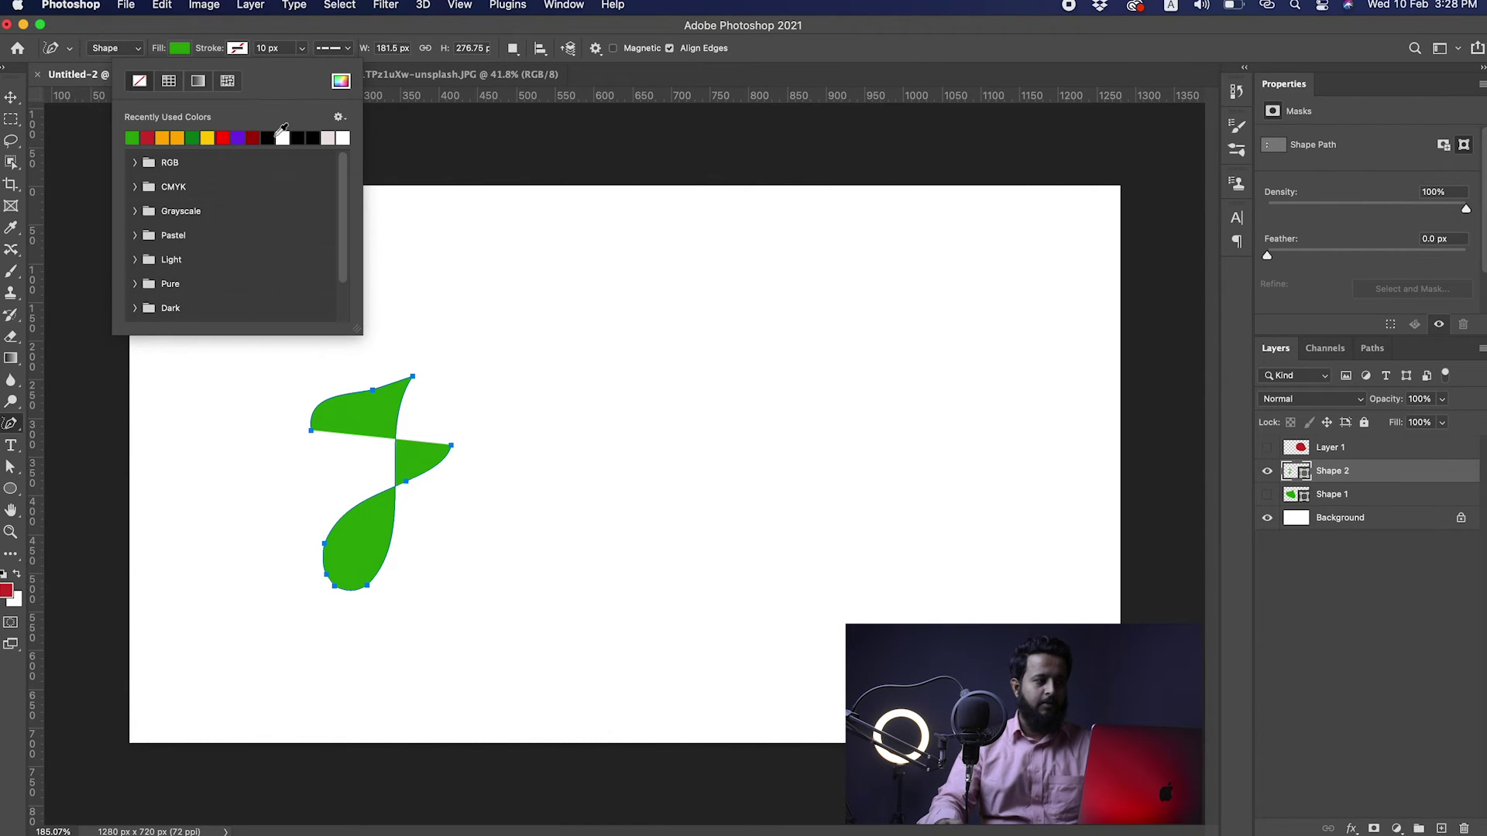
click(272, 138)
click(179, 48)
click(80, 80)
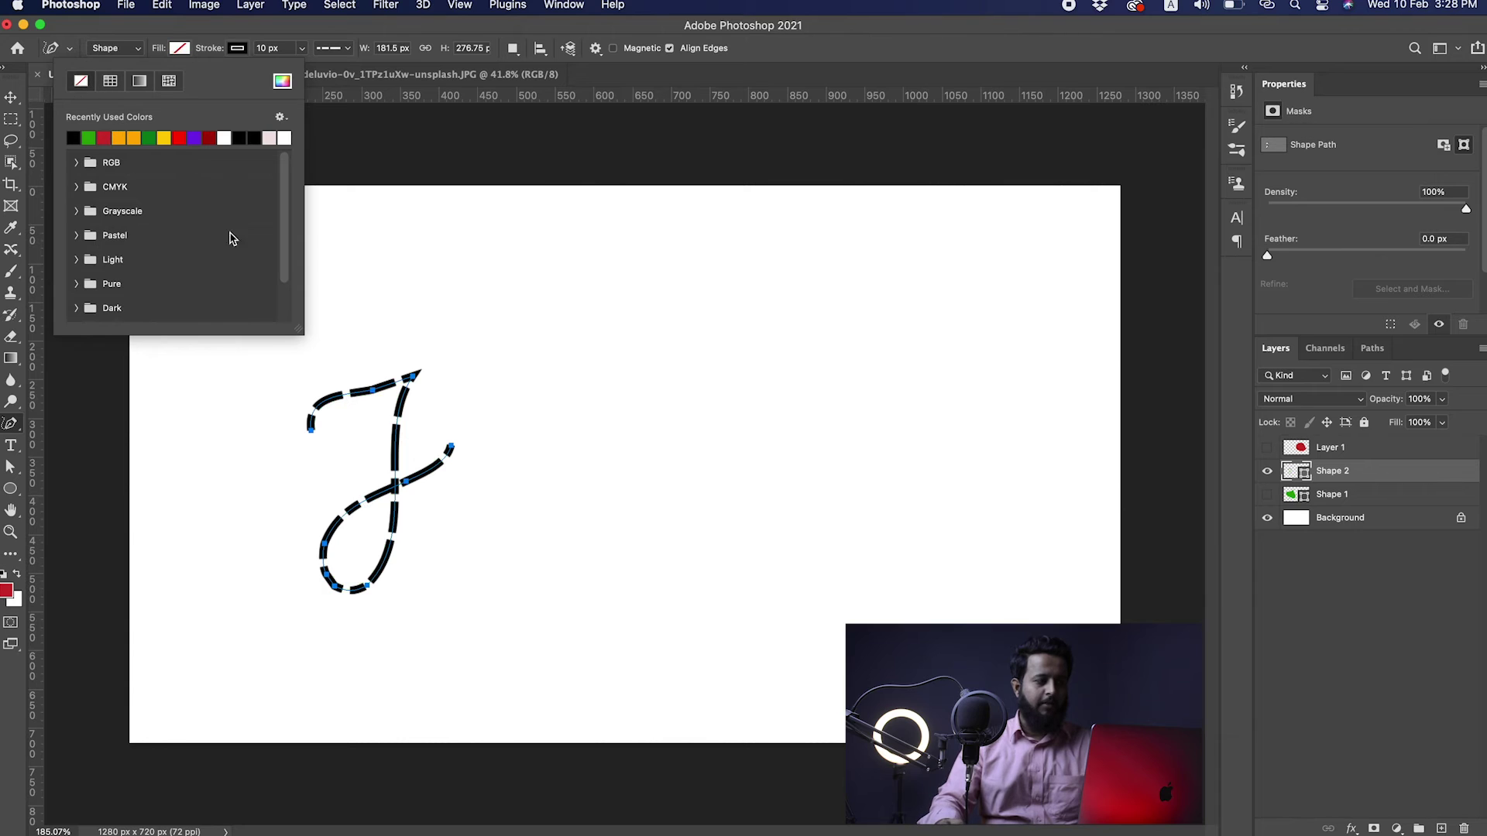
click(339, 48)
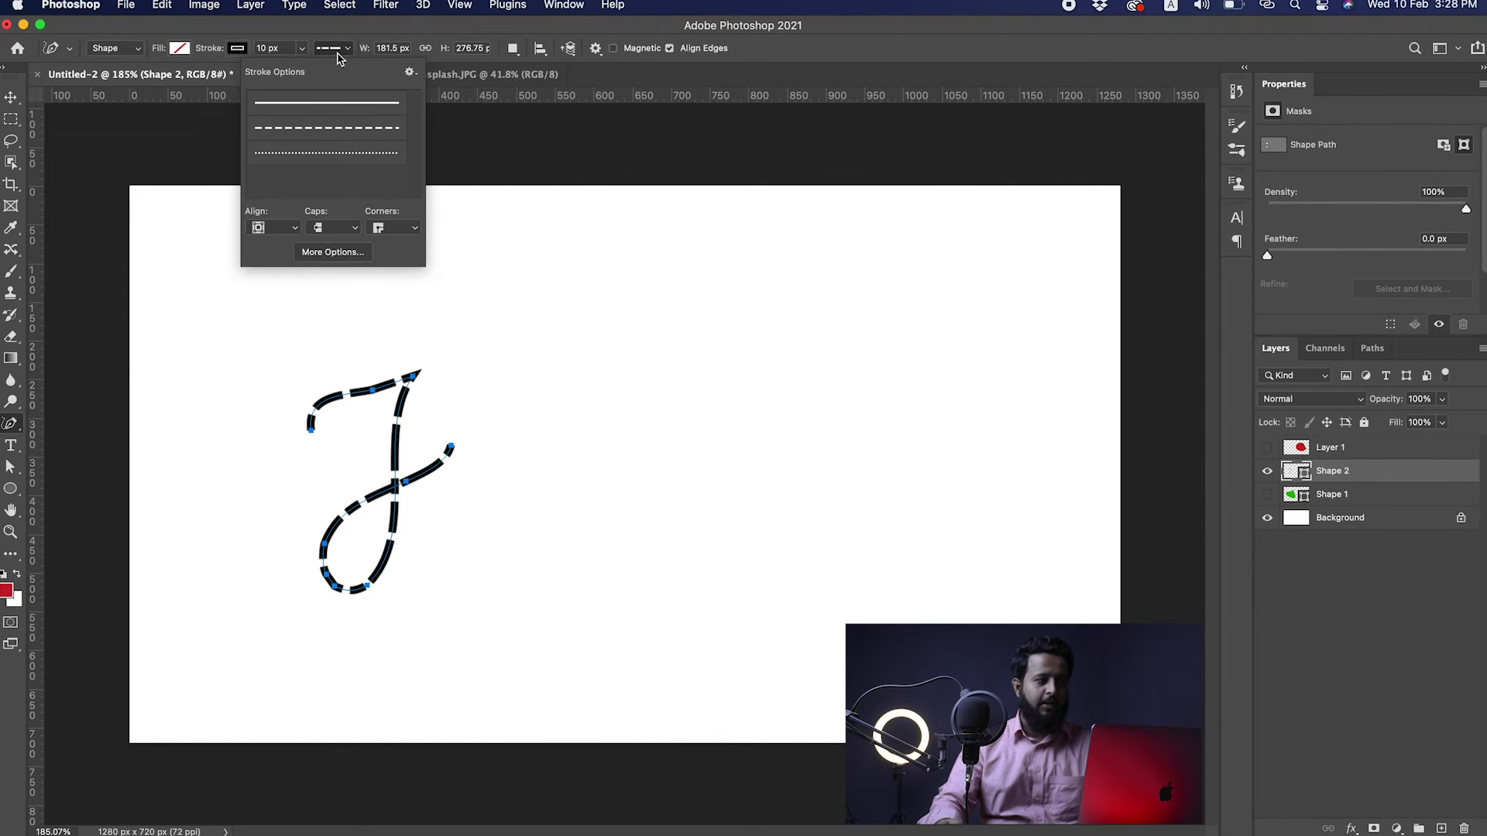
click(325, 102)
Step: Draw two more open freehand strokes beside the squiggle, a 2-like figure and a P-like figure about 277 × 286 px
click(578, 412)
mouse_move(453, 388)
mouse_down()
mouse_move(489, 348)
mouse_move(532, 385)
mouse_move(495, 499)
mouse_move(444, 582)
mouse_move(496, 526)
mouse_move(575, 549)
mouse_move(634, 531)
mouse_move(642, 474)
mouse_up()
mouse_move(649, 380)
mouse_down()
mouse_move(661, 501)
mouse_move(858, 424)
mouse_up()
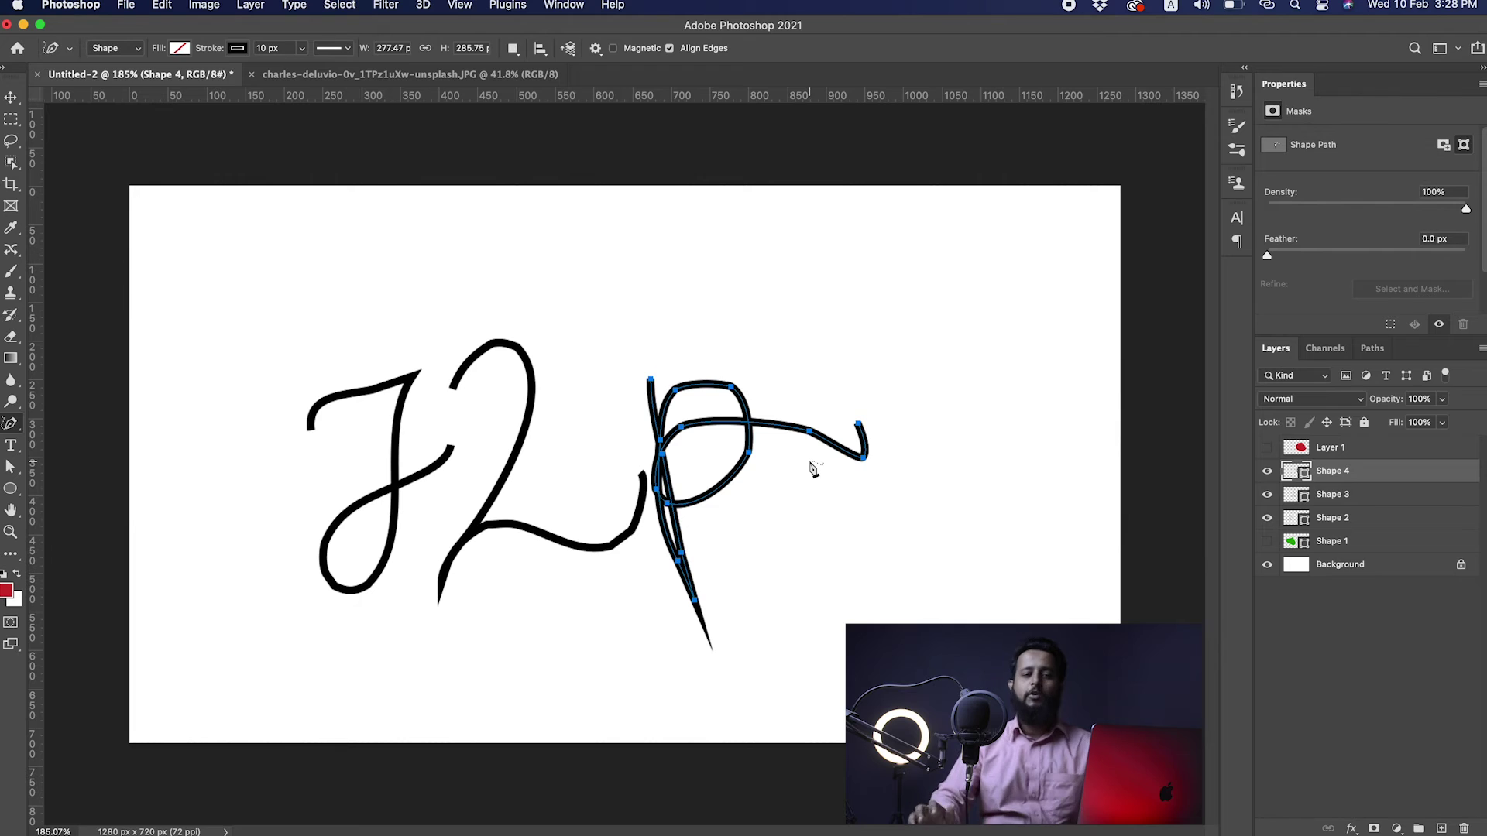
Step: Undo all the freehand strokes and their fill and stroke changes
key(super+z)
key(super+z)
key(super+z)
key(super+z)
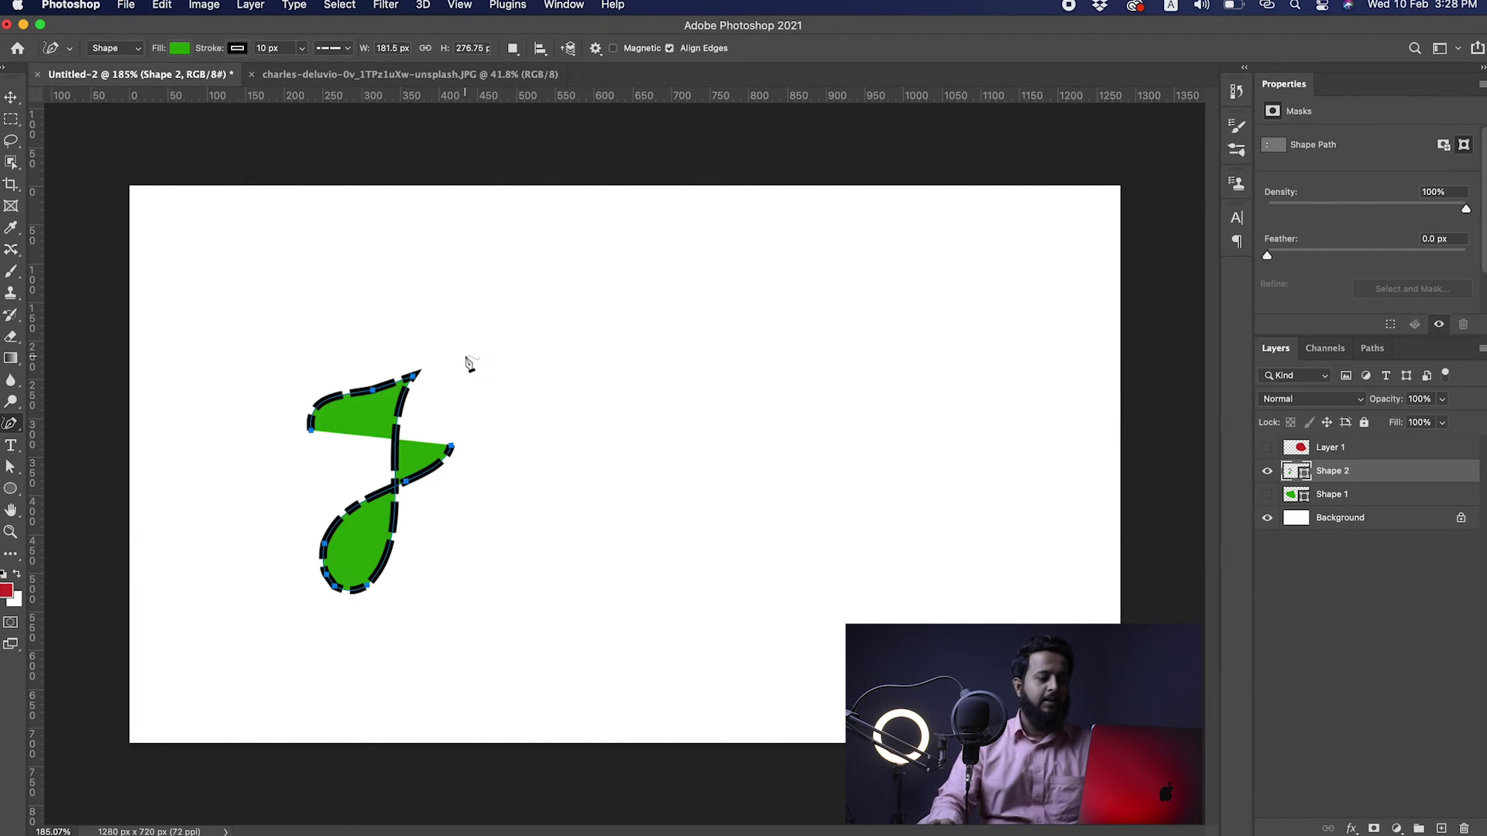
key(super+z)
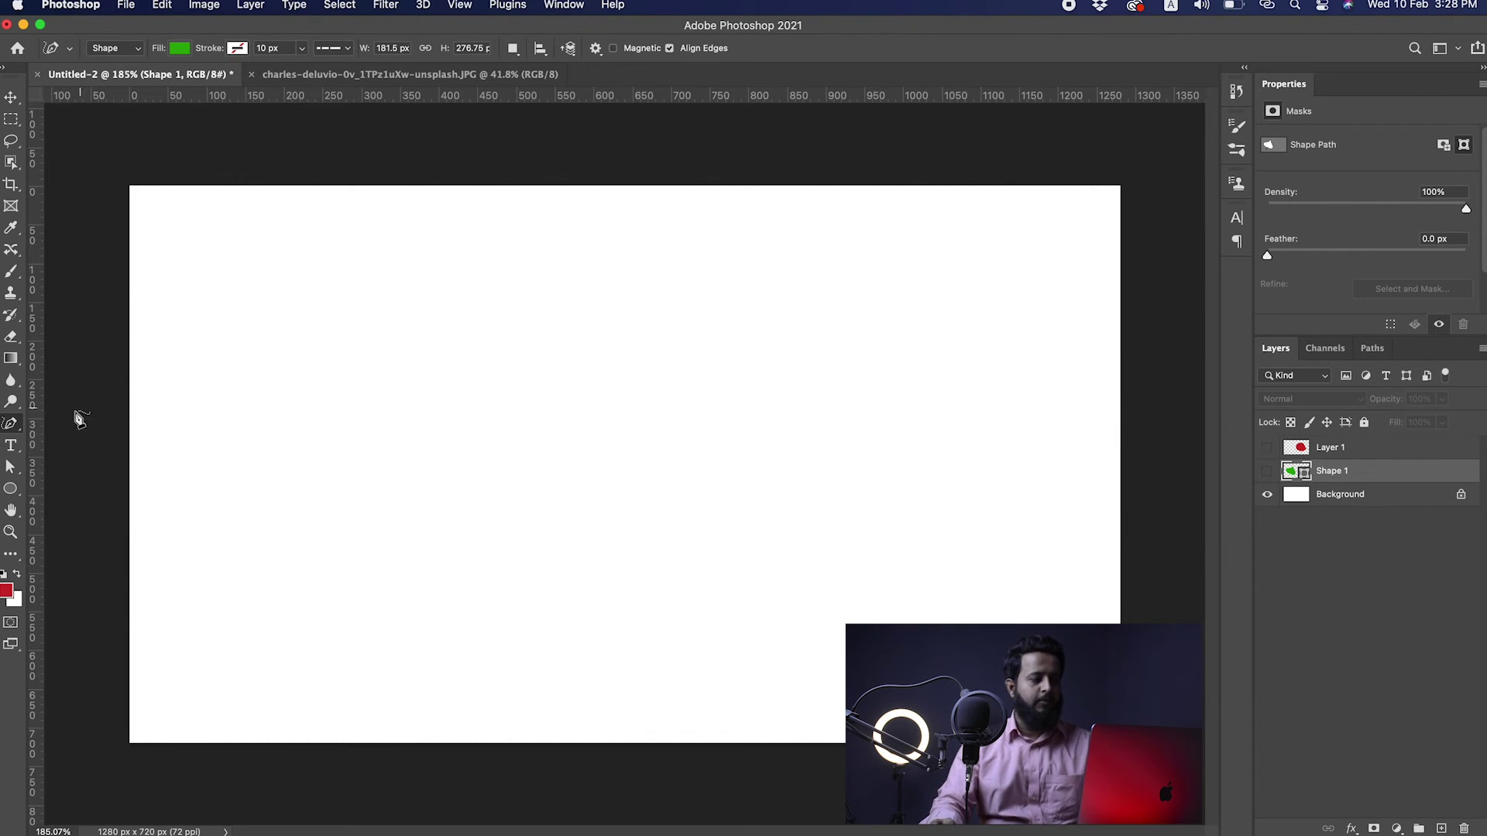
Step: Draw a slightly rising line about 457 × 49 px in the upper part of the canvas with the Curvature Pen tool
key(shift+p)
click(10, 424)
click(48, 453)
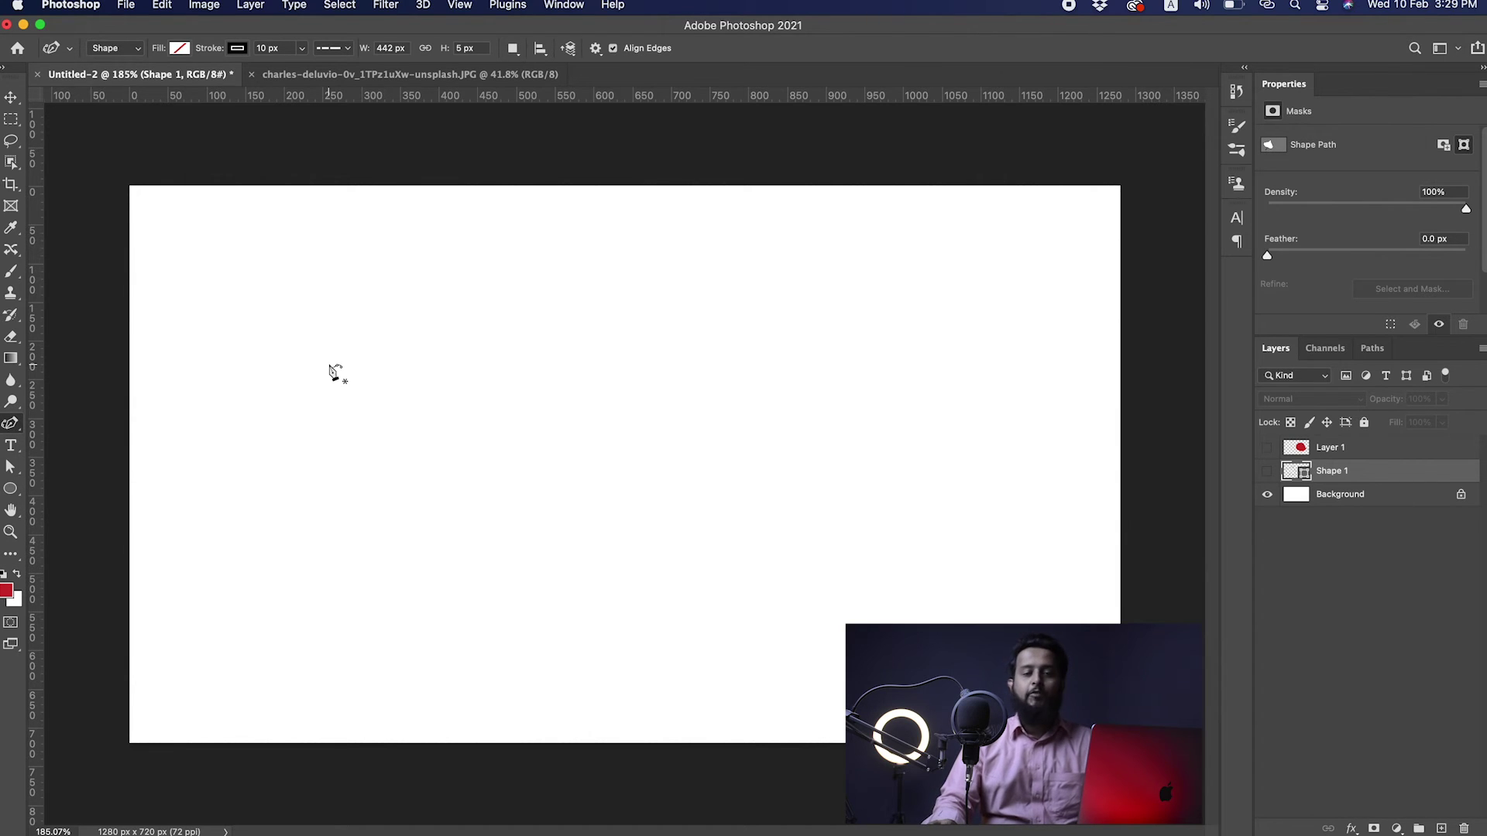
click(283, 300)
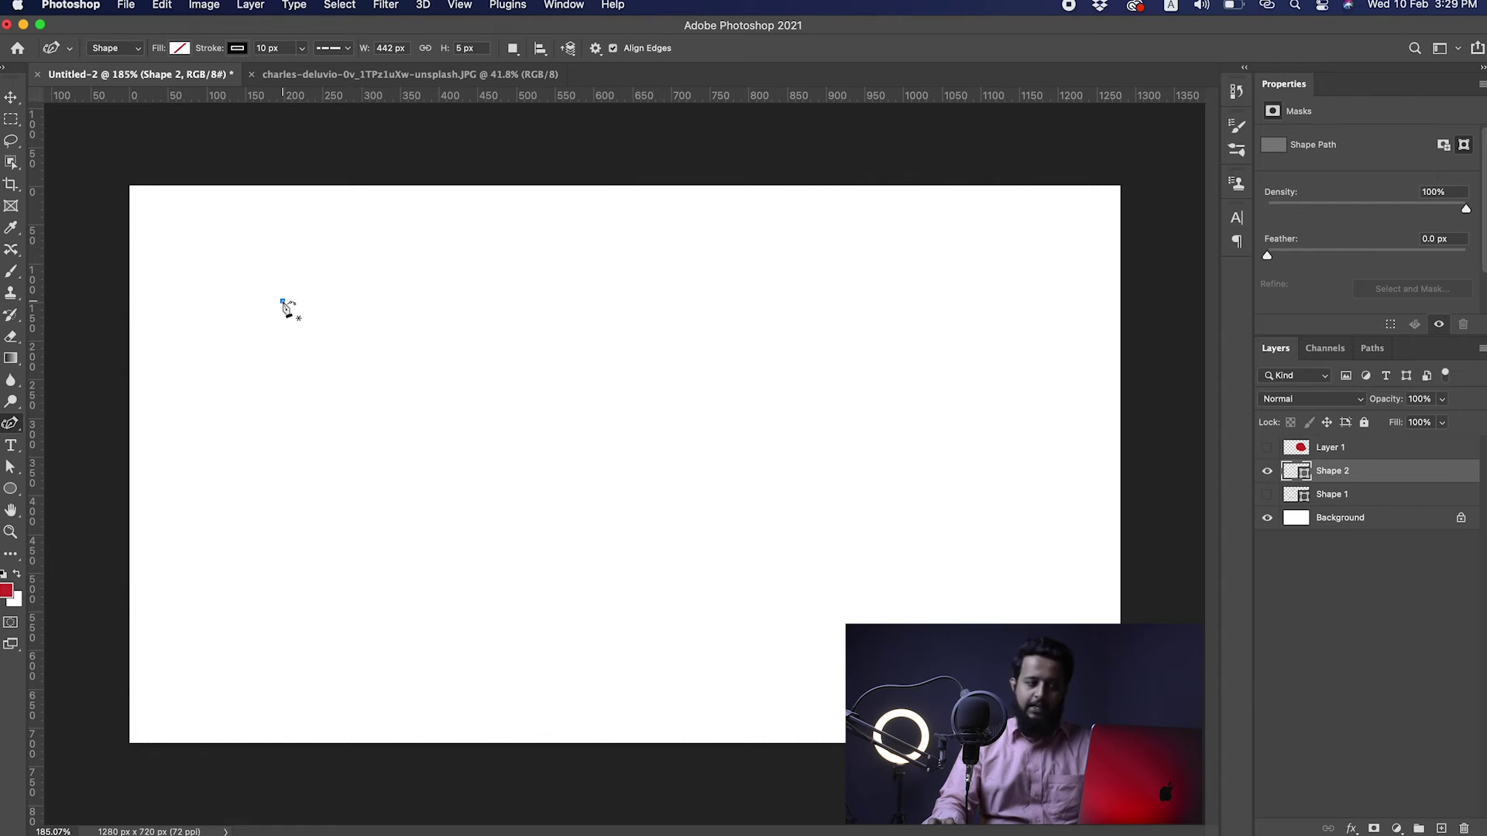
click(634, 264)
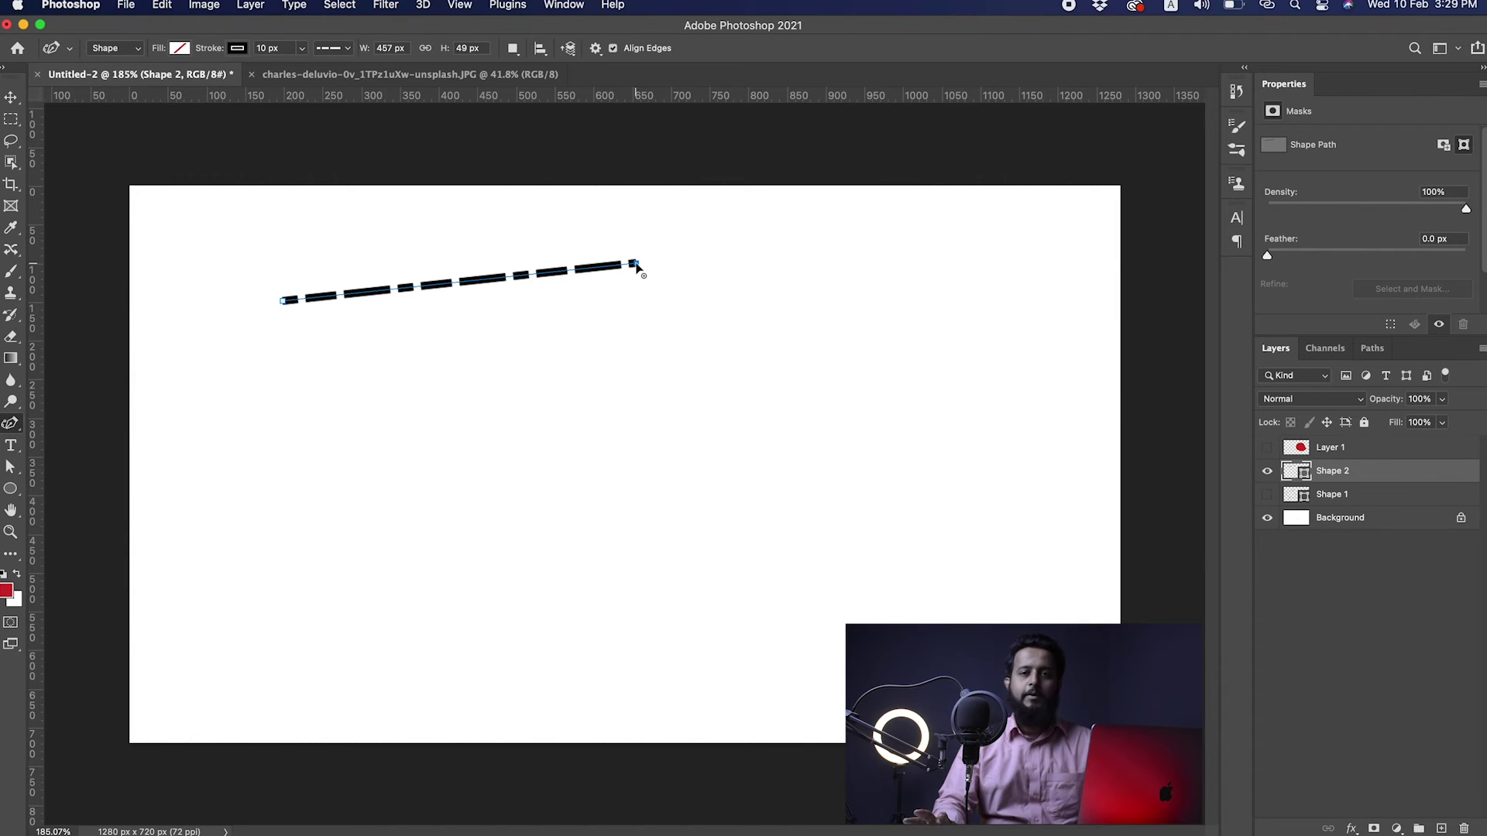
Step: Change the line's stroke to solid and extend it with two more points into a curve that turns back under itself
click(330, 49)
click(306, 106)
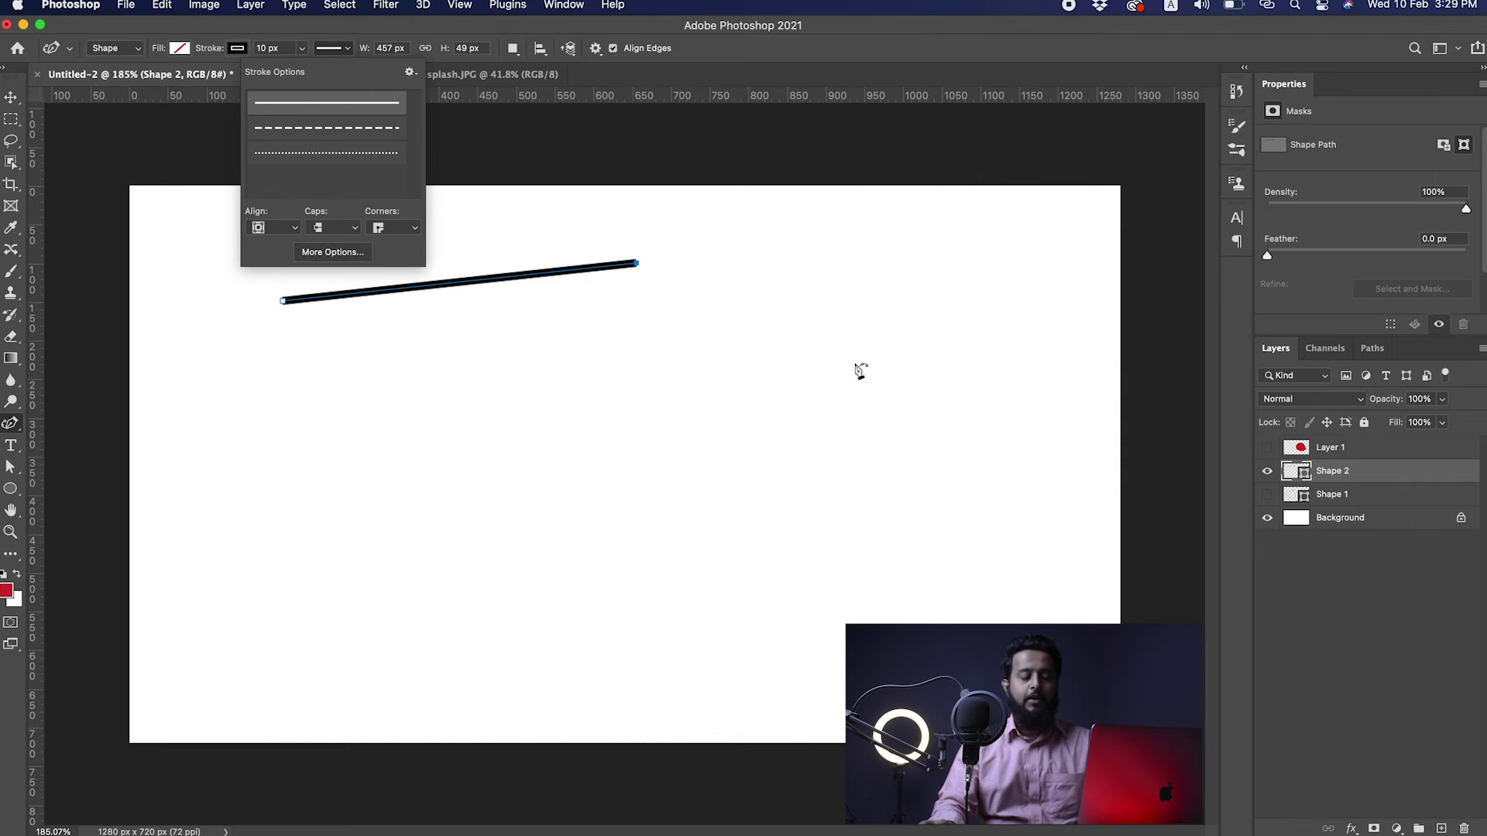
click(319, 52)
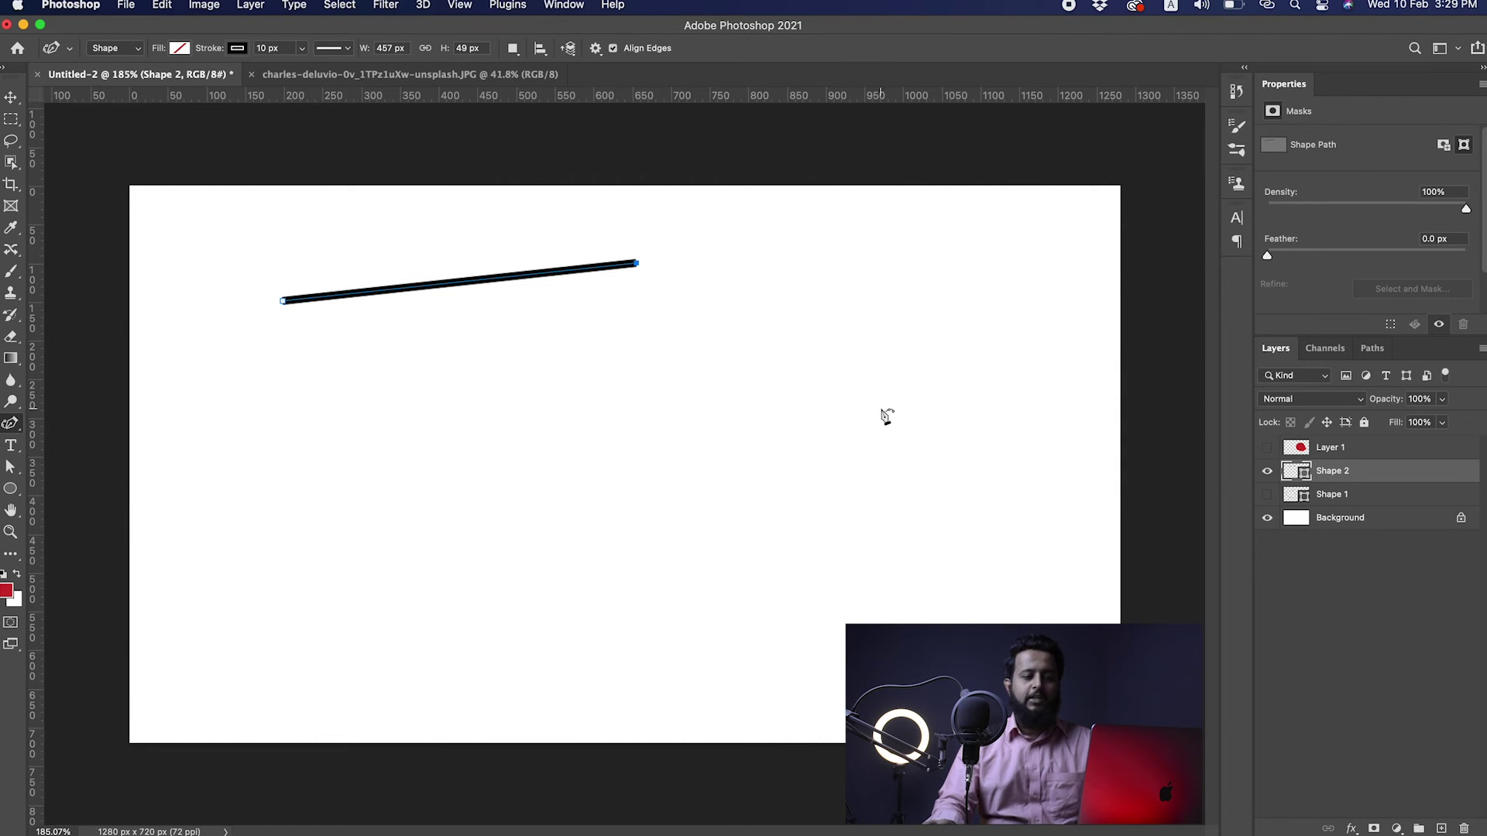
click(879, 441)
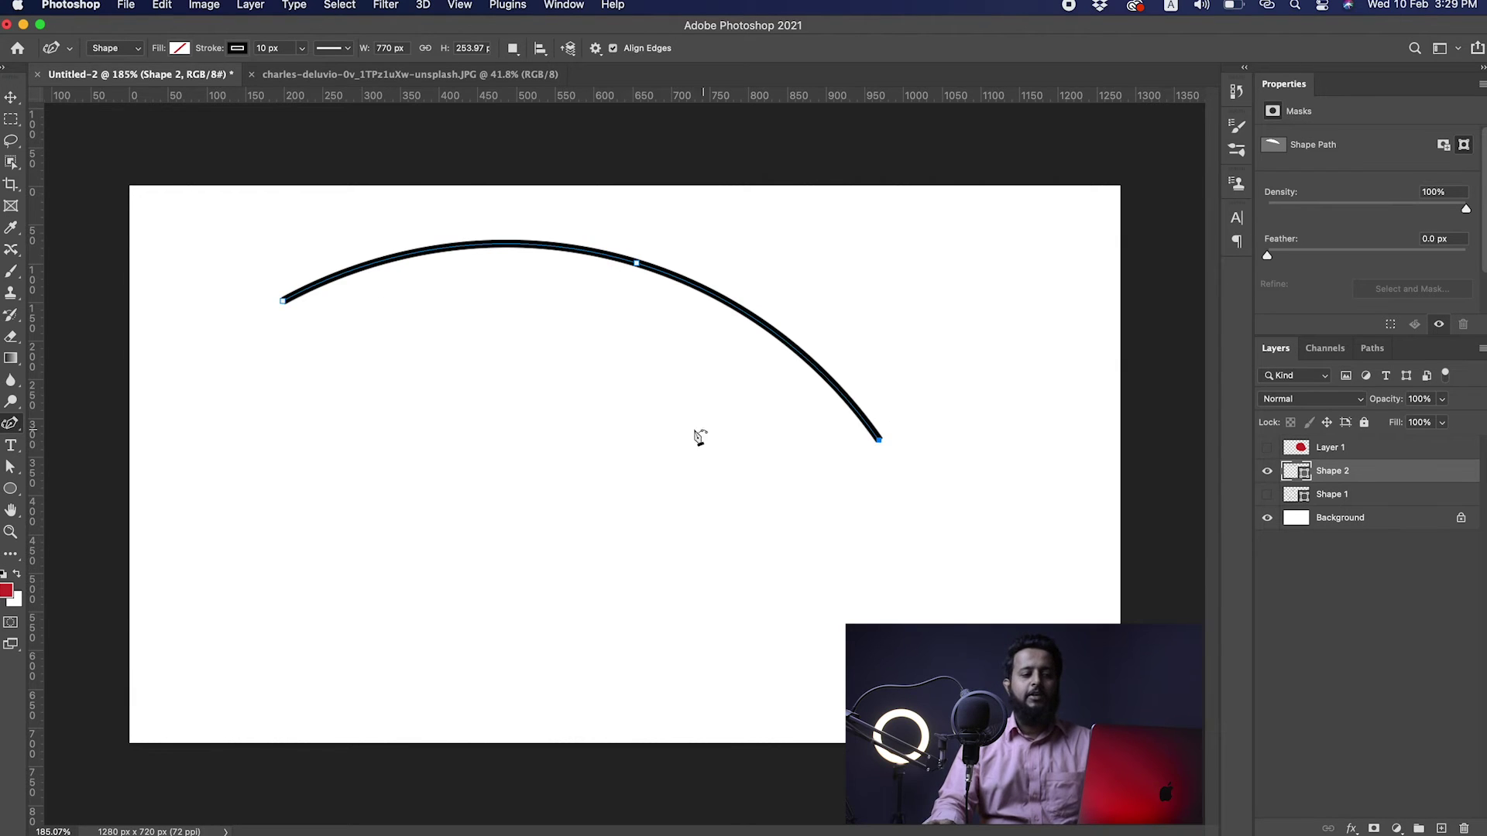
click(498, 443)
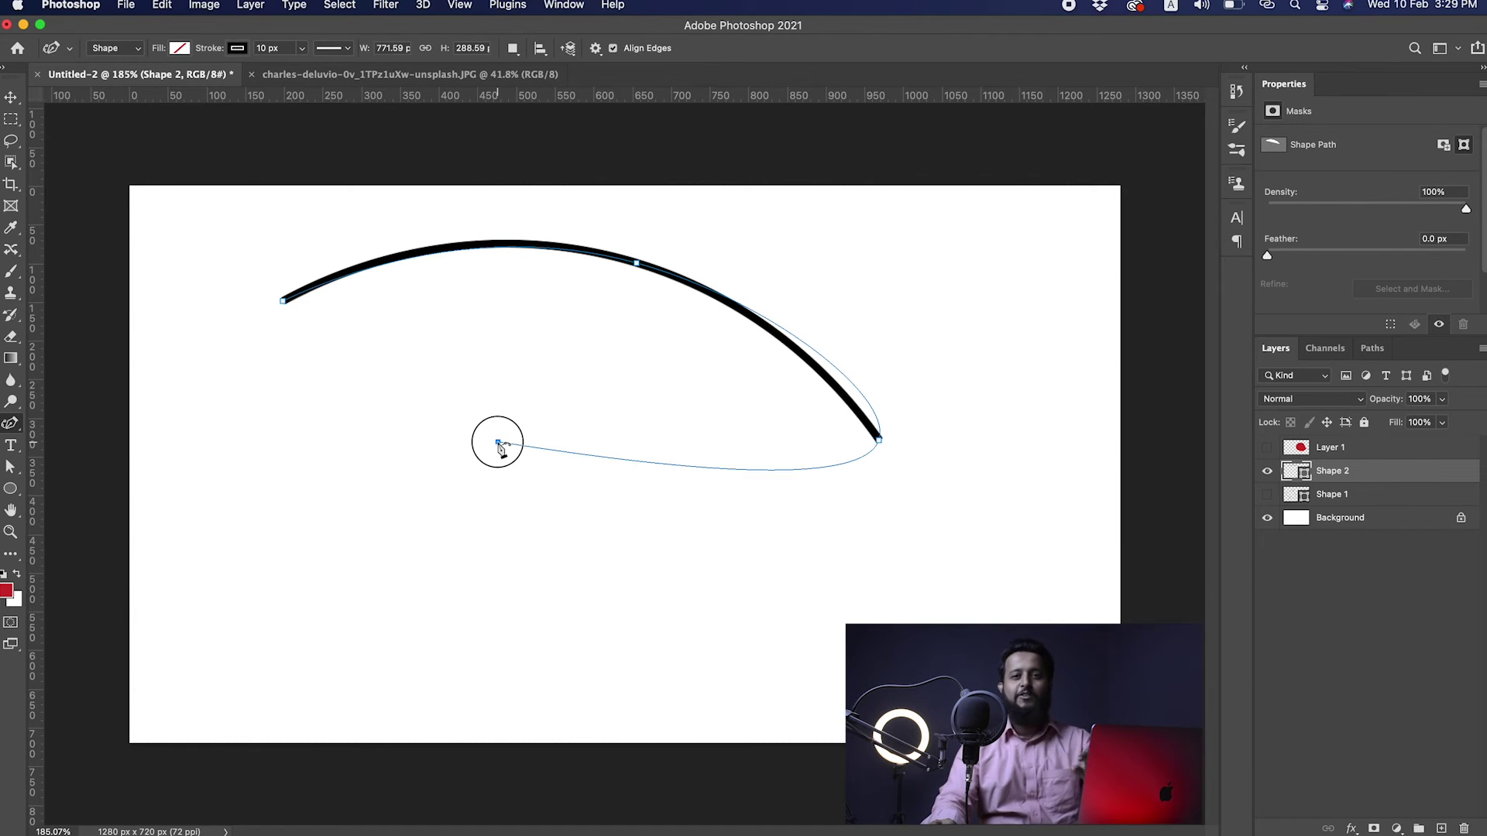
Step: Extend the curve through eight more points into overlapping loops, about 789 × 473 px overall
click(324, 580)
click(402, 335)
click(629, 343)
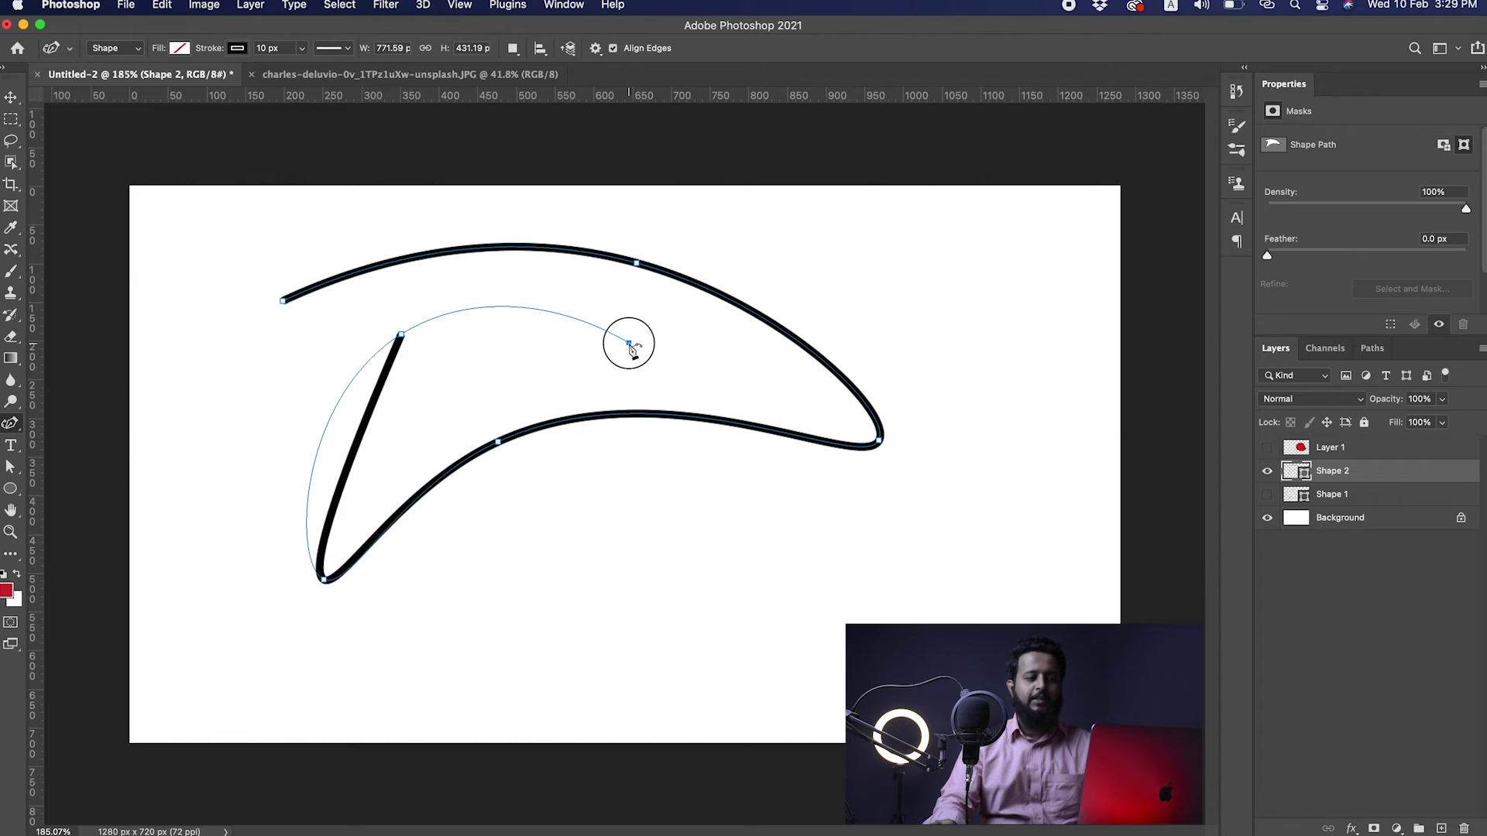
click(589, 582)
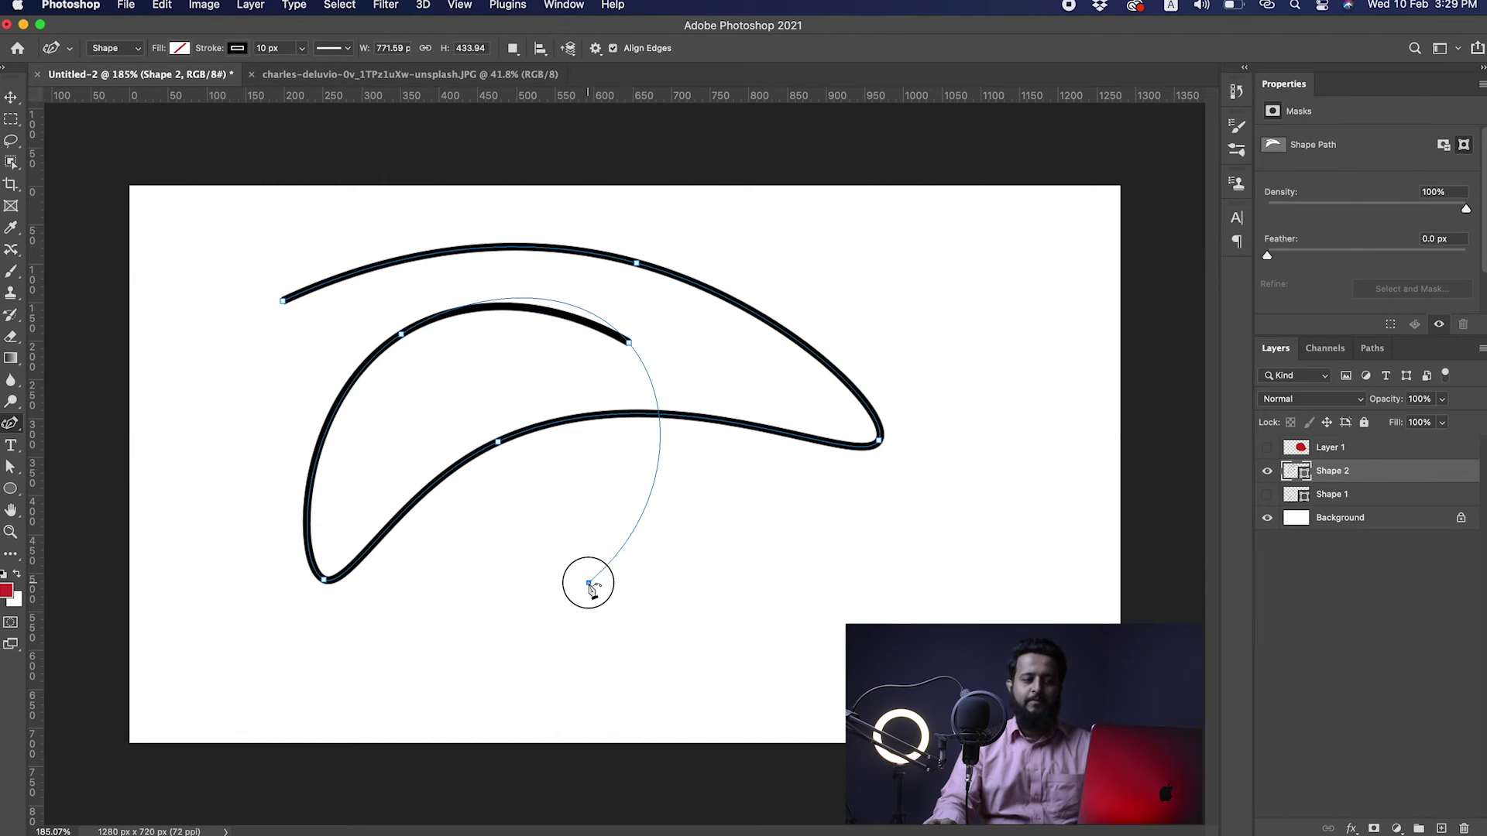
click(833, 532)
click(868, 302)
click(678, 263)
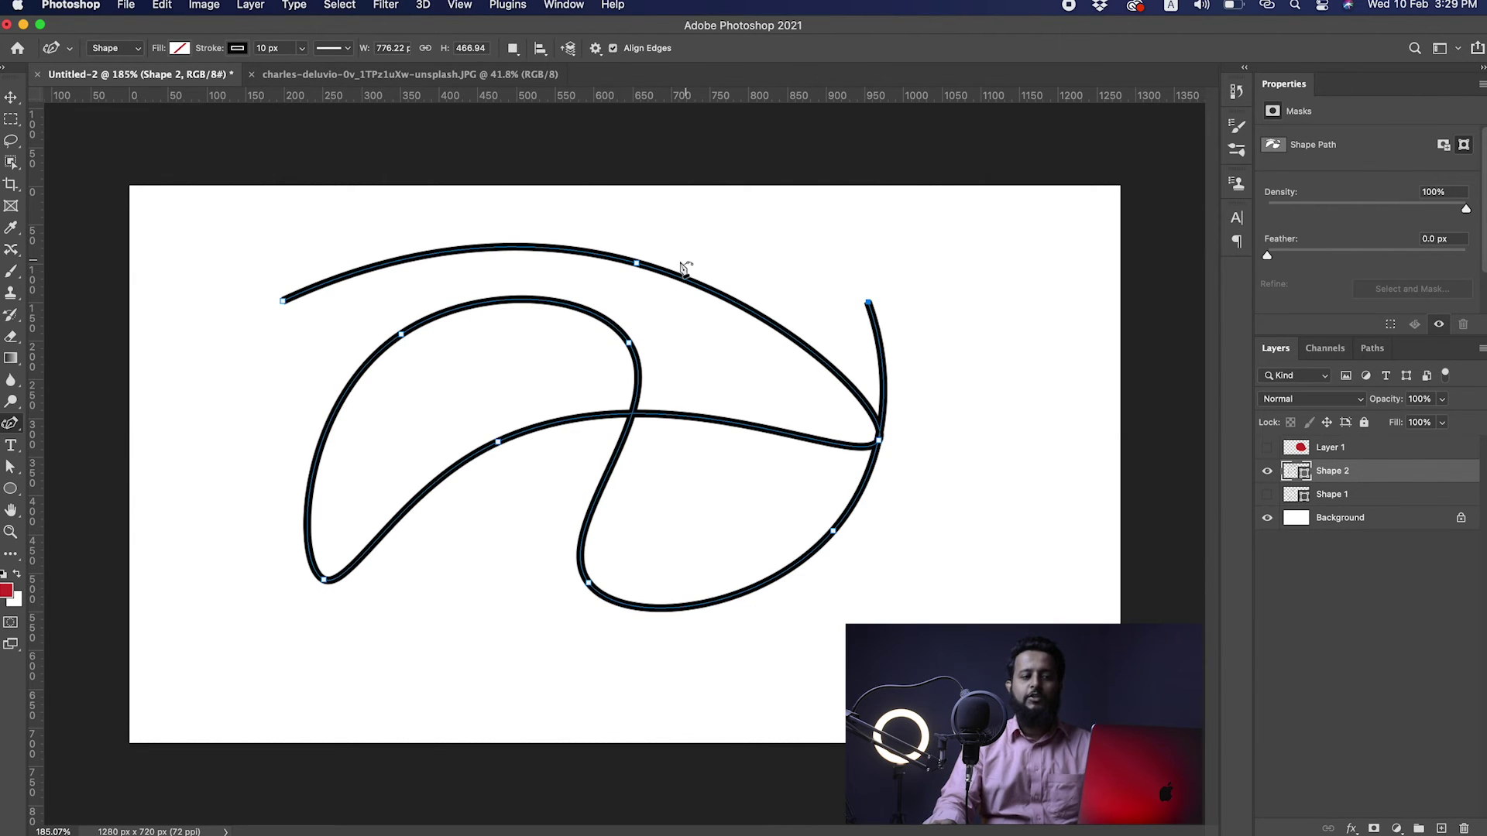
click(722, 401)
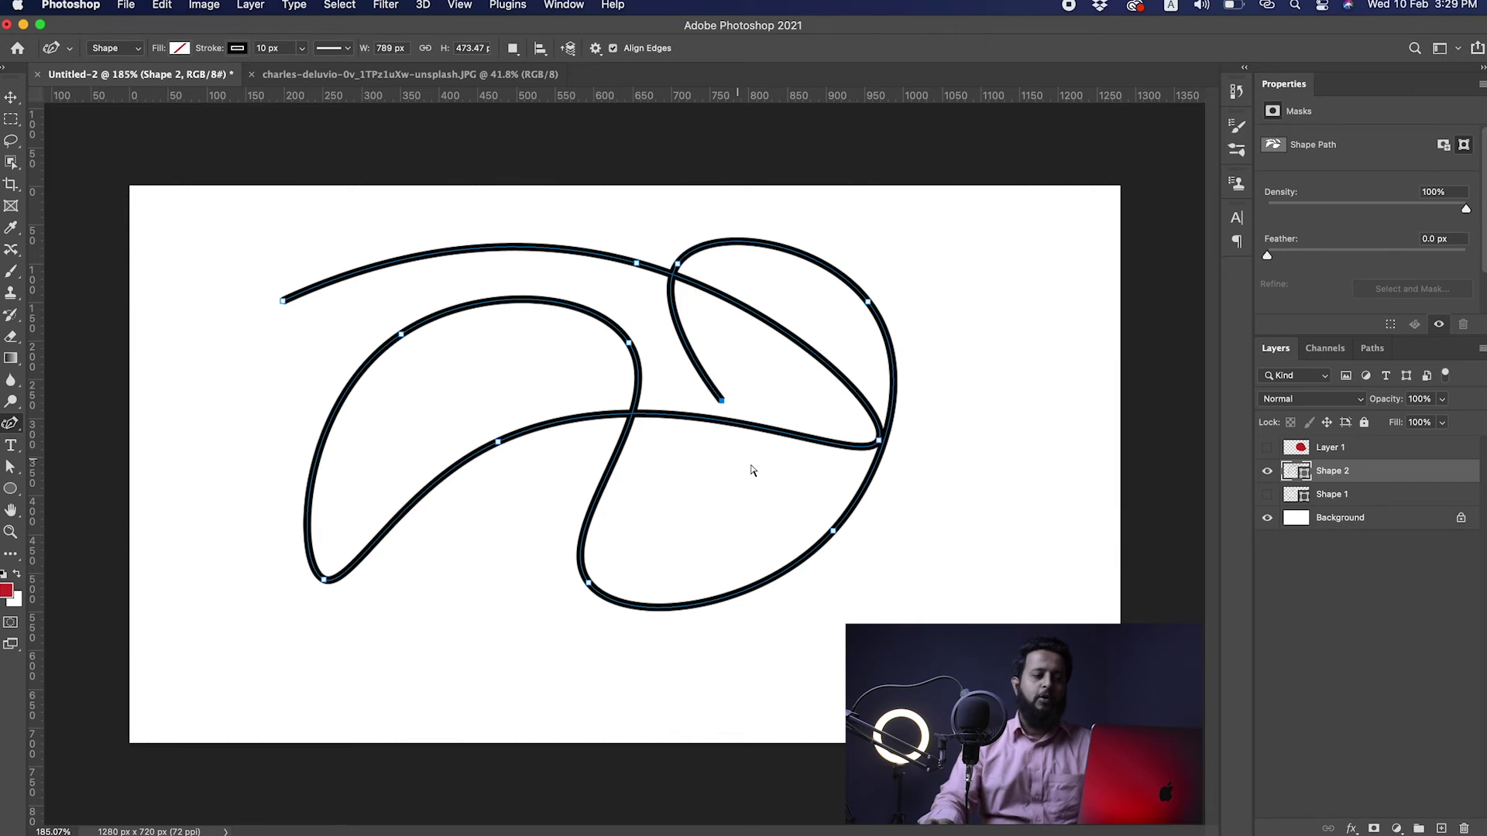
Step: Delete the last eight points of the looping curve one by one
key(BackSpace)
key(BackSpace)
key(BackSpace)
key(BackSpace)
key(BackSpace)
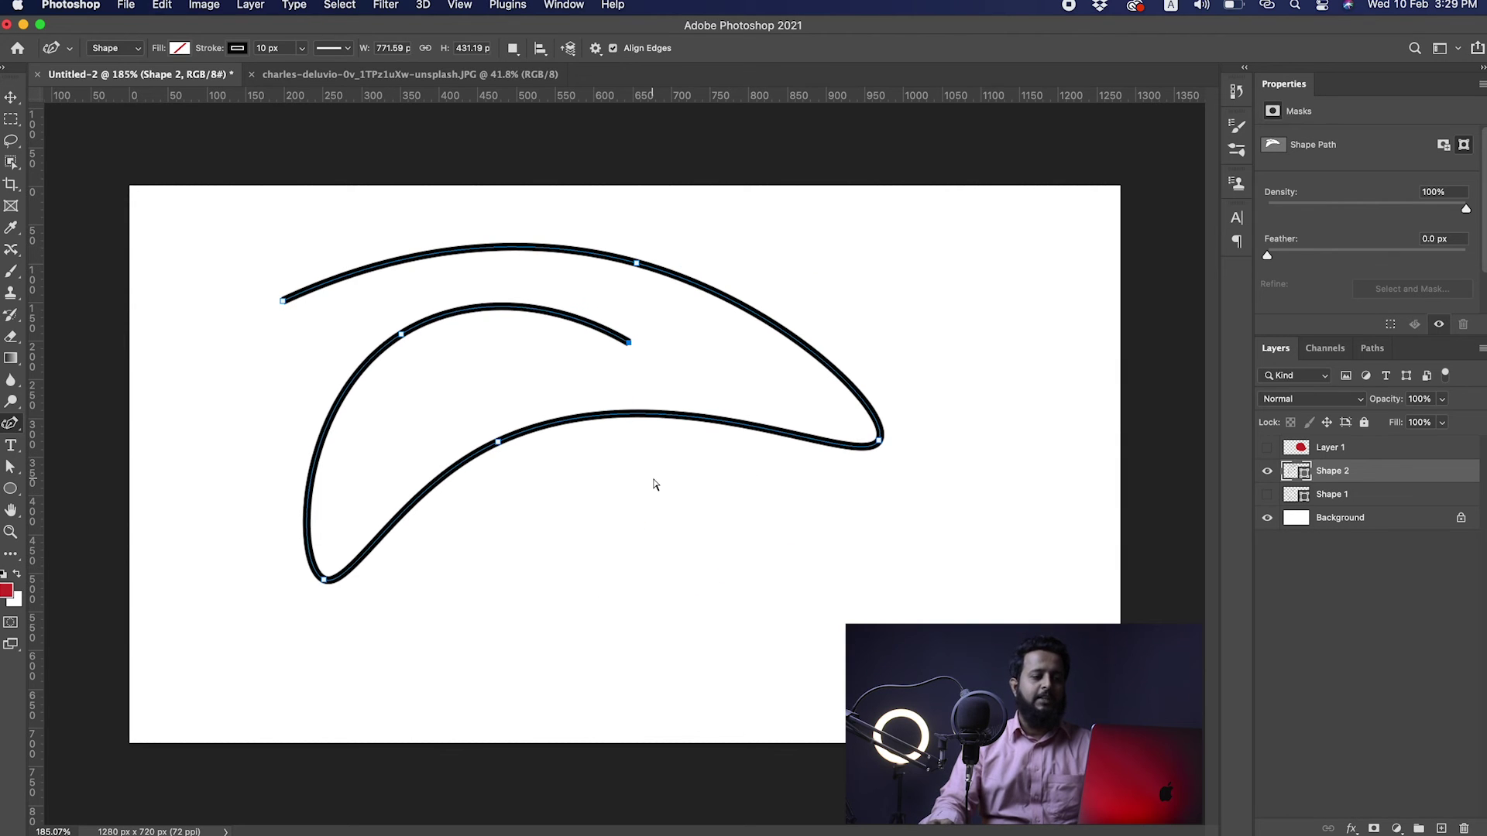
key(BackSpace)
key(BackSpace)
key(BackSpace)
Step: Add one point inside the arc, try a further point with the inner one converted to a corner, and undo those last two changes
click(589, 364)
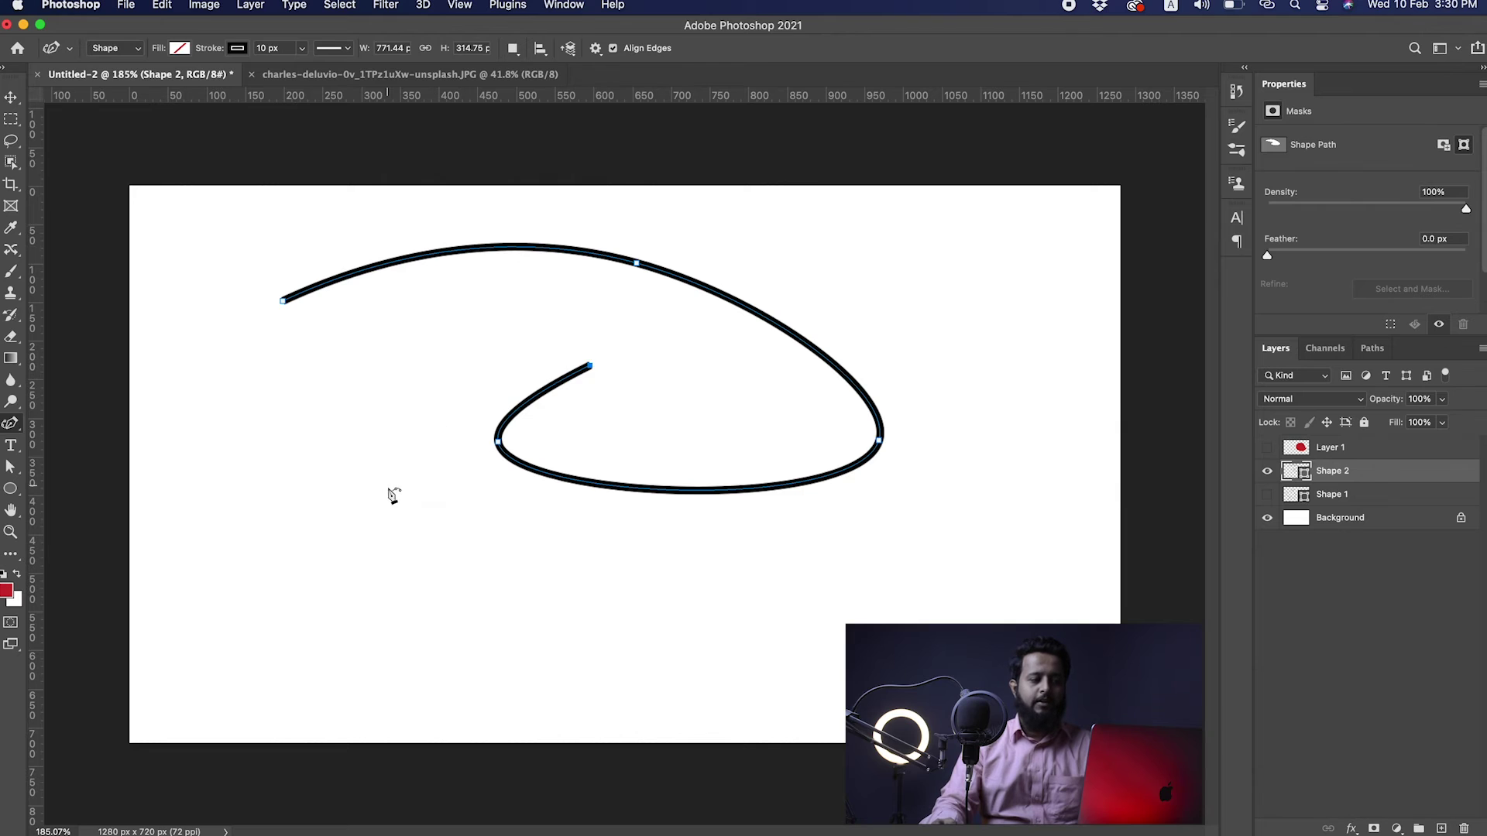
click(332, 374)
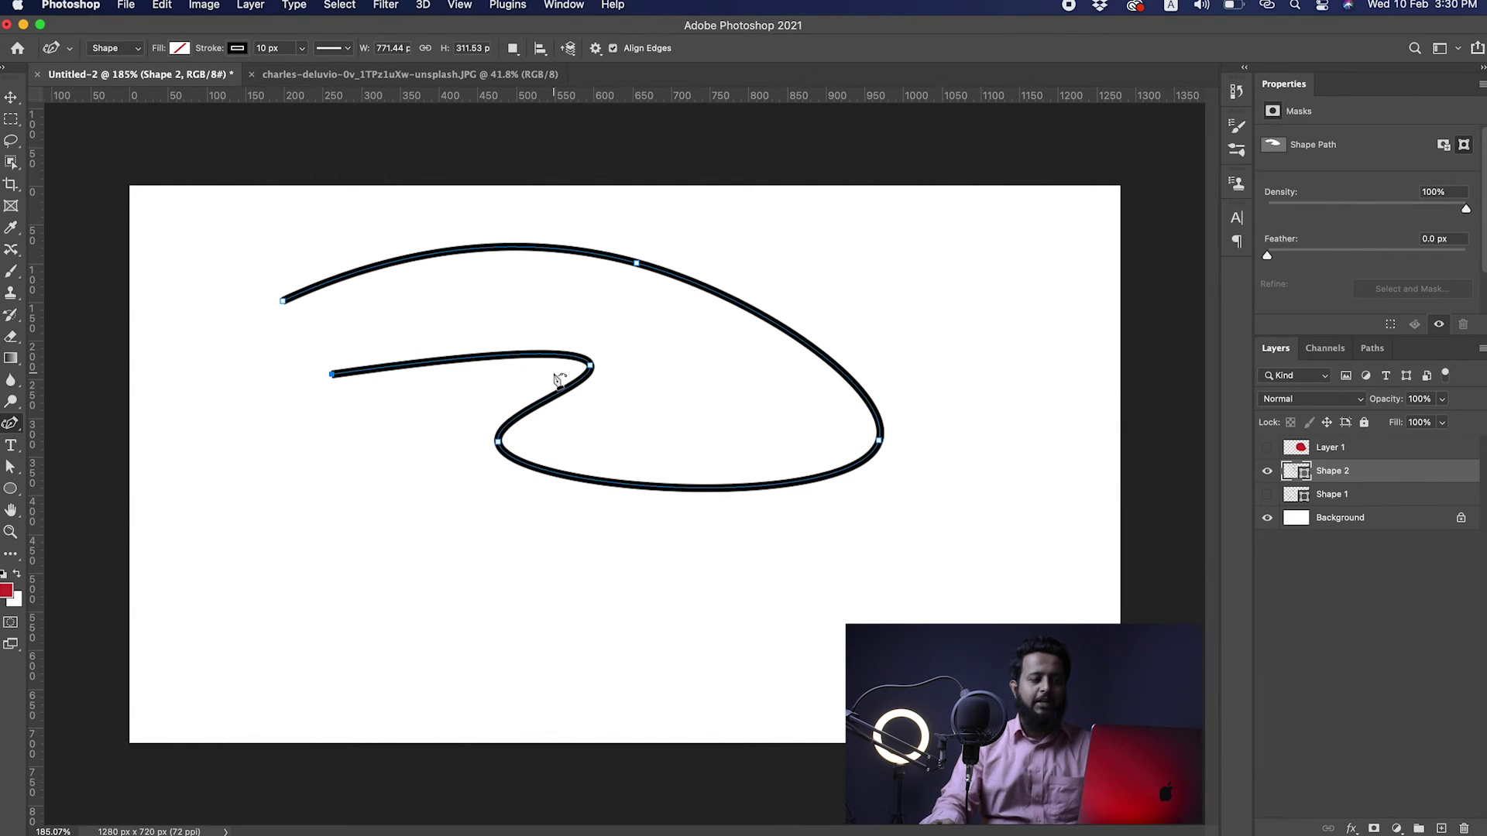
double_click(591, 364)
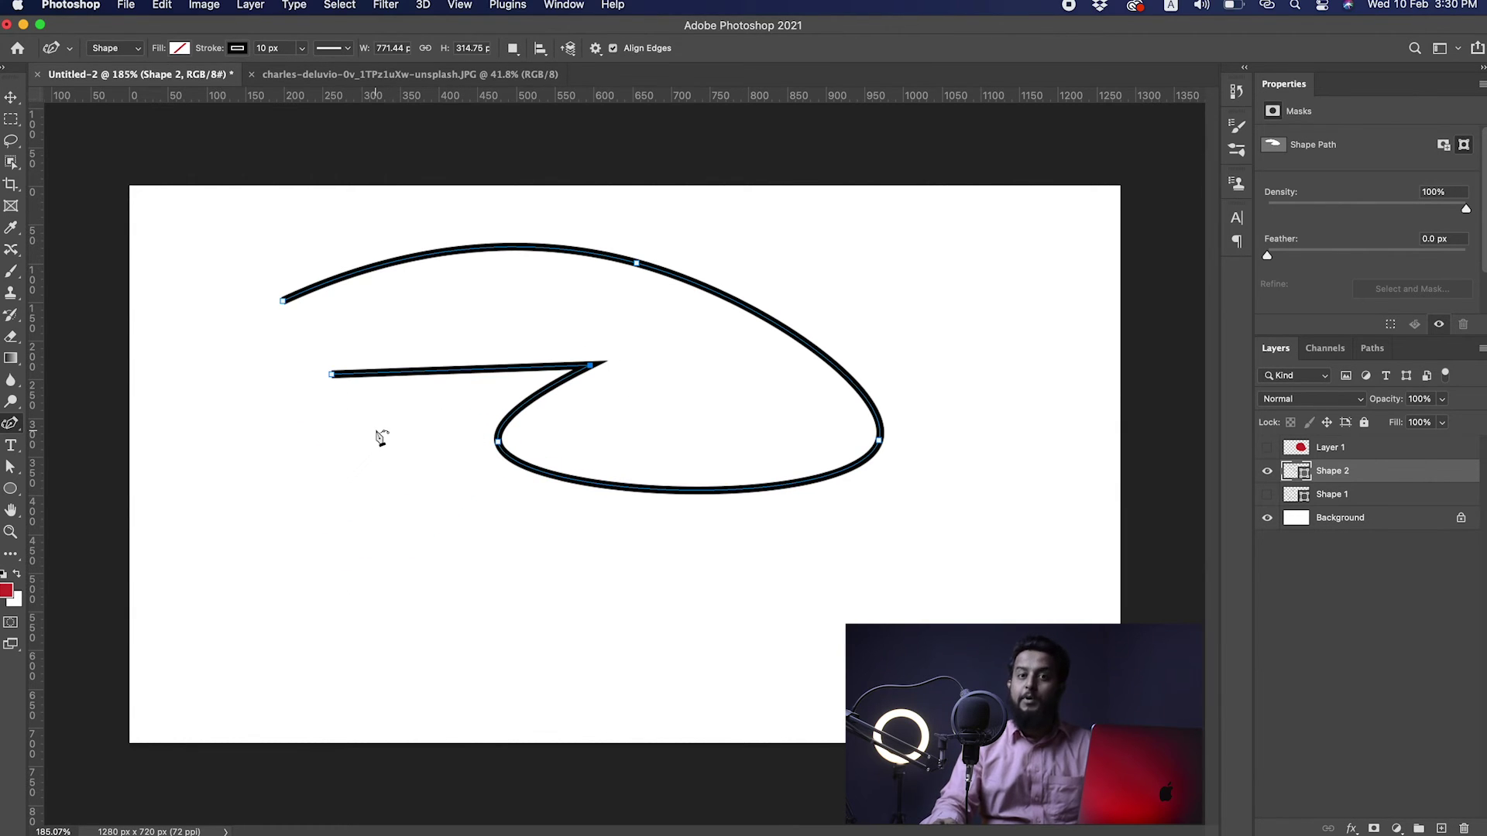
key(super+z)
key(super+z)
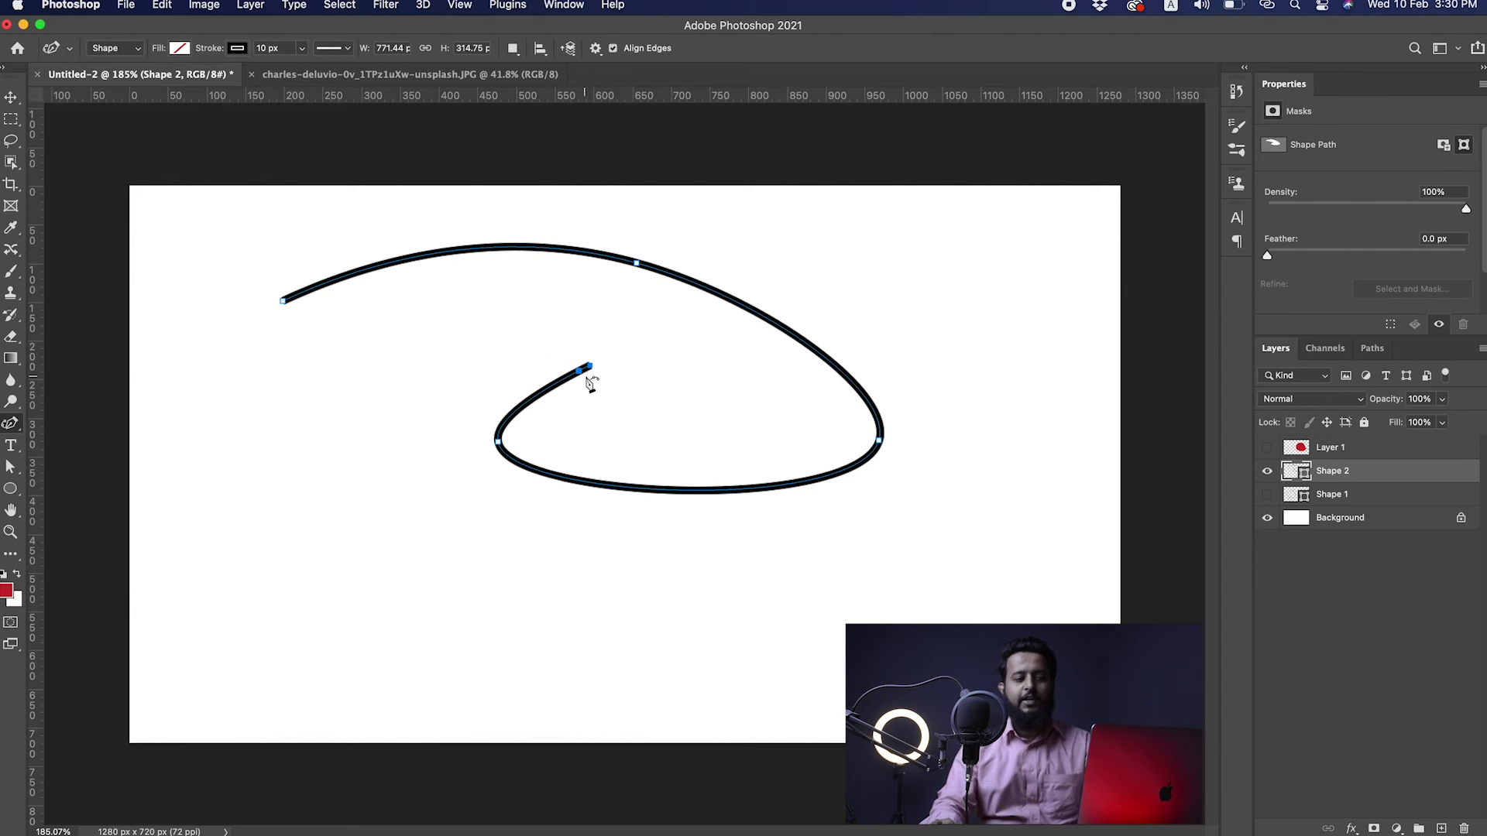
Step: Extend the curve with a point just below the arc's start and convert the preceding inner point to a corner
drag(390, 361, 314, 351)
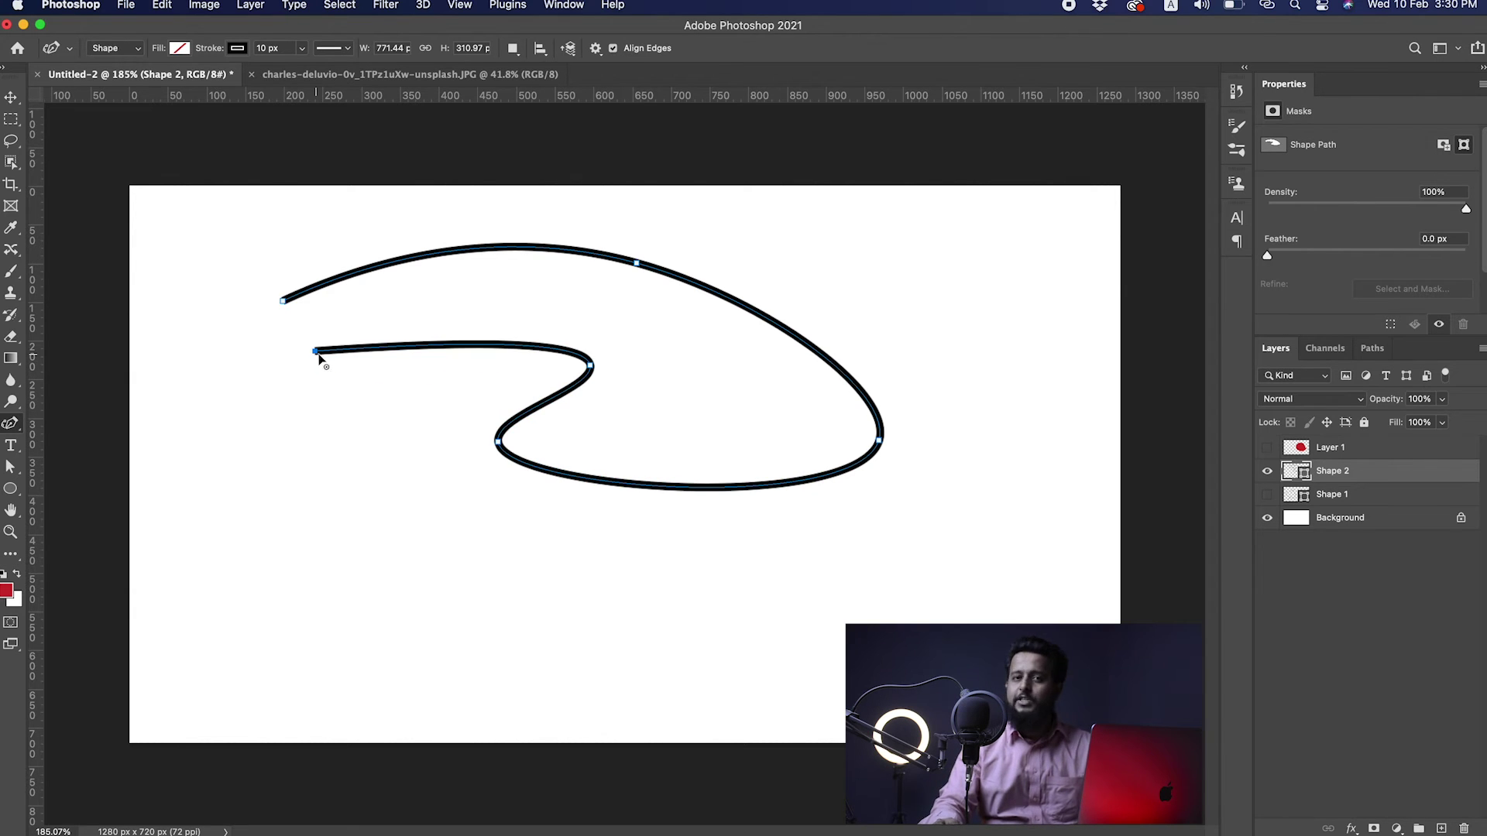
alt+click(592, 367)
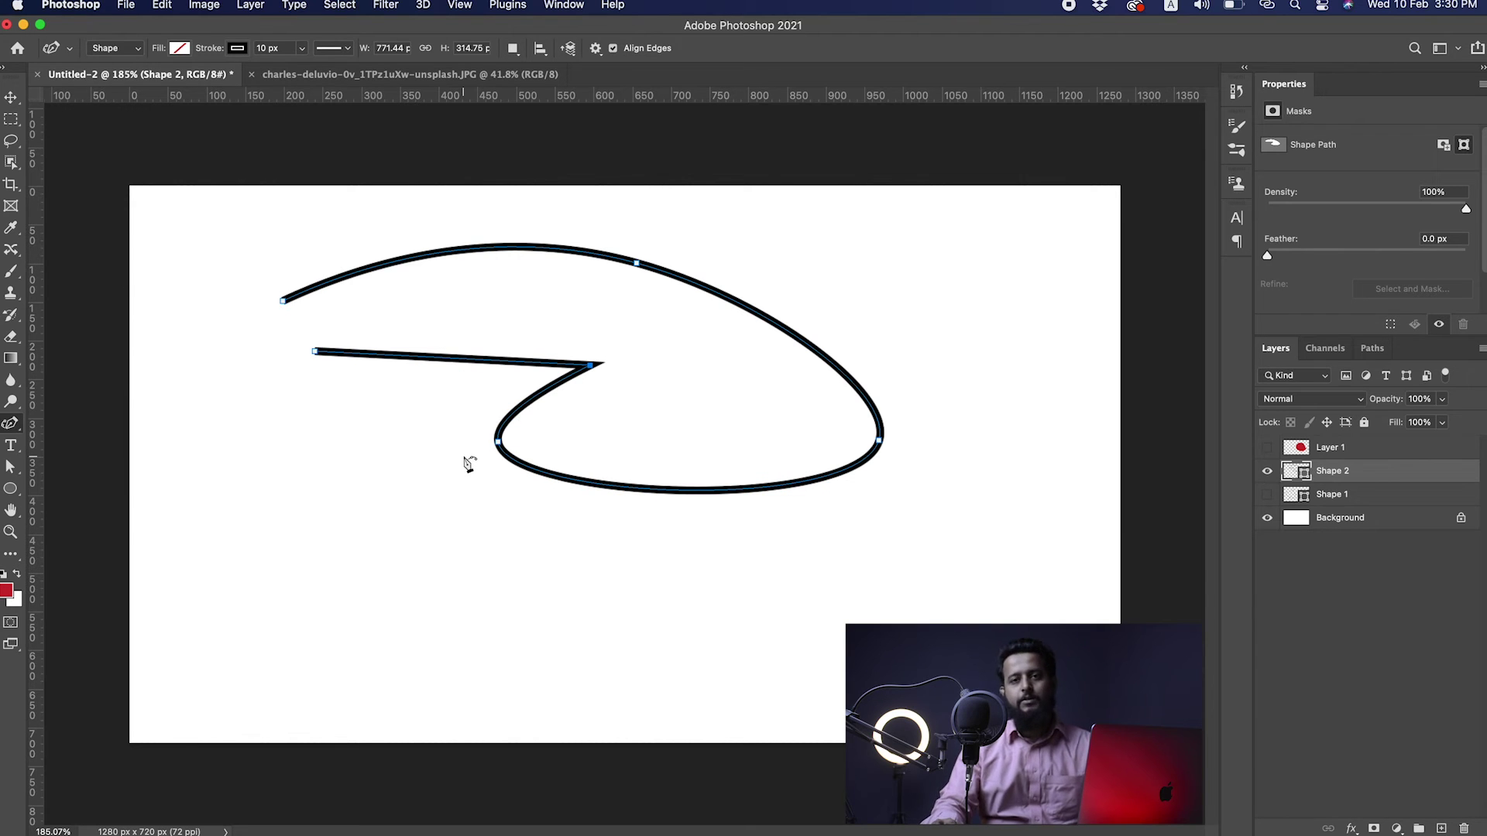
Step: Move the corner point and the inner bend point lower with the Direct Selection tool, then delete the whole curve
key(a)
drag(591, 364, 290, 530)
click(498, 440)
drag(498, 442, 513, 548)
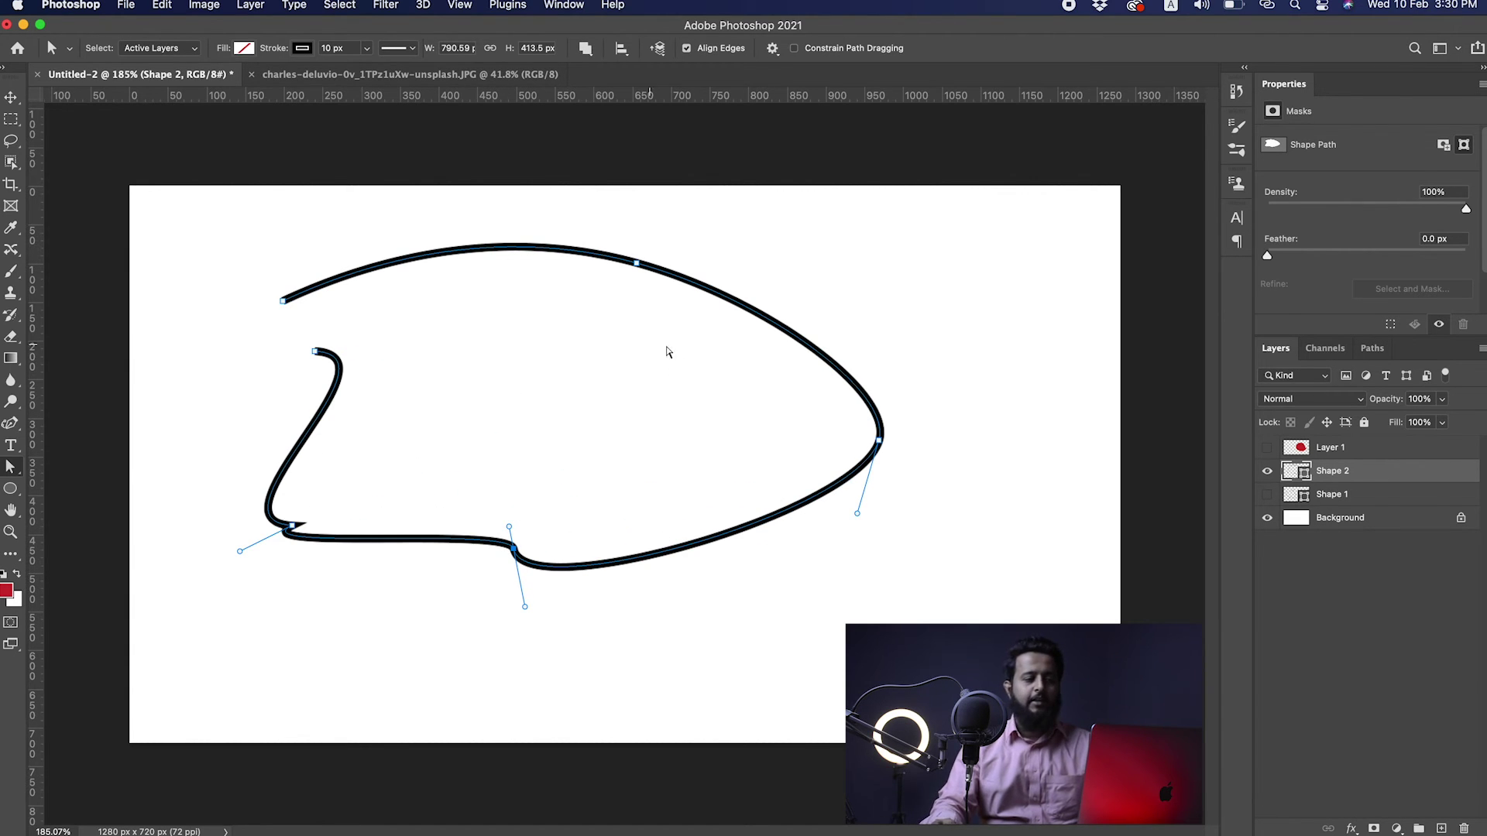
key(BackSpace)
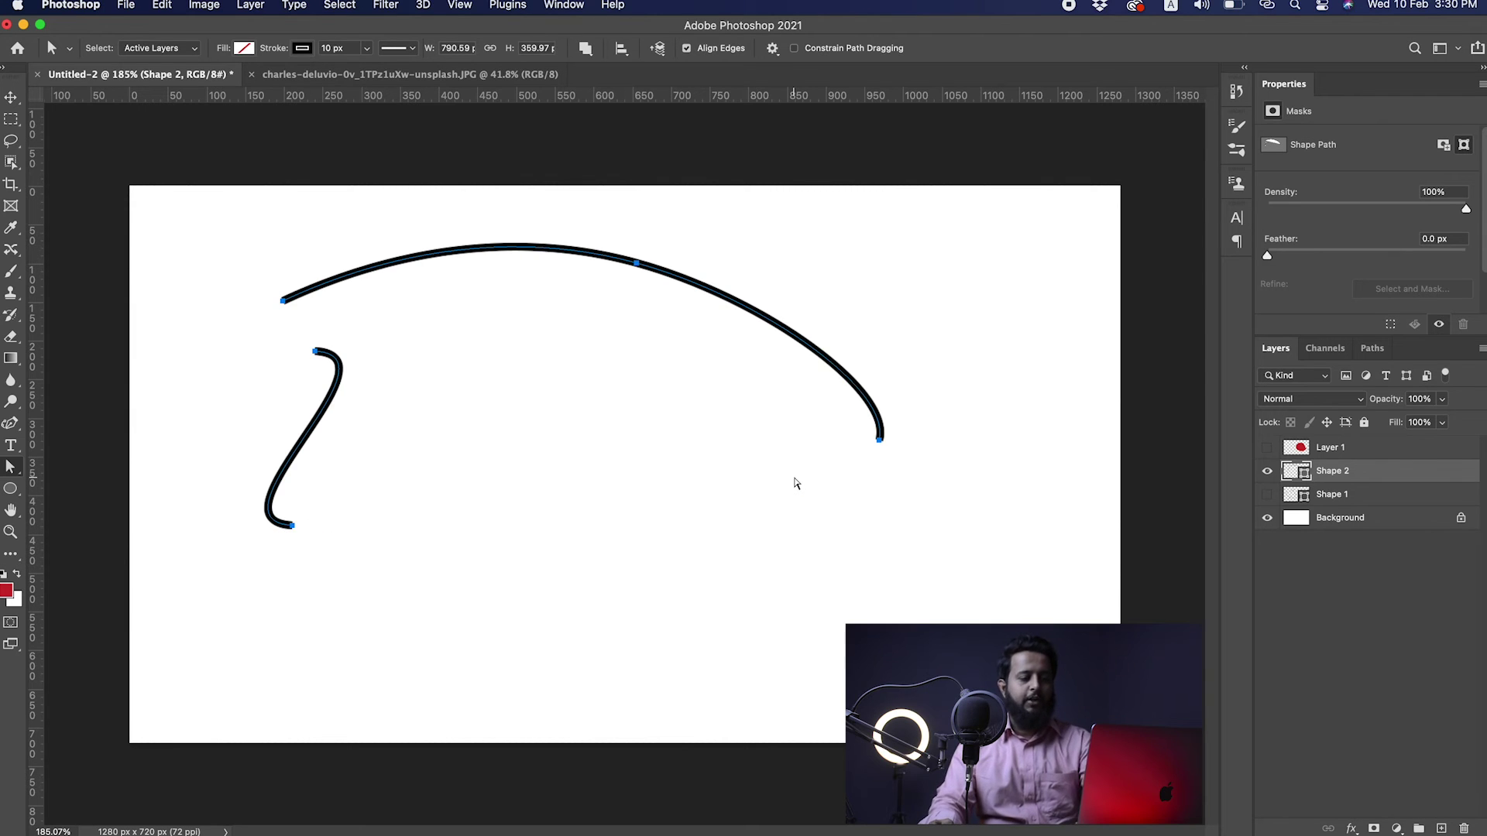
key(BackSpace)
Step: Draw a closed, dashed bean-like outline through seven points with the Curvature Pen, about 920 × 451 px
key(p)
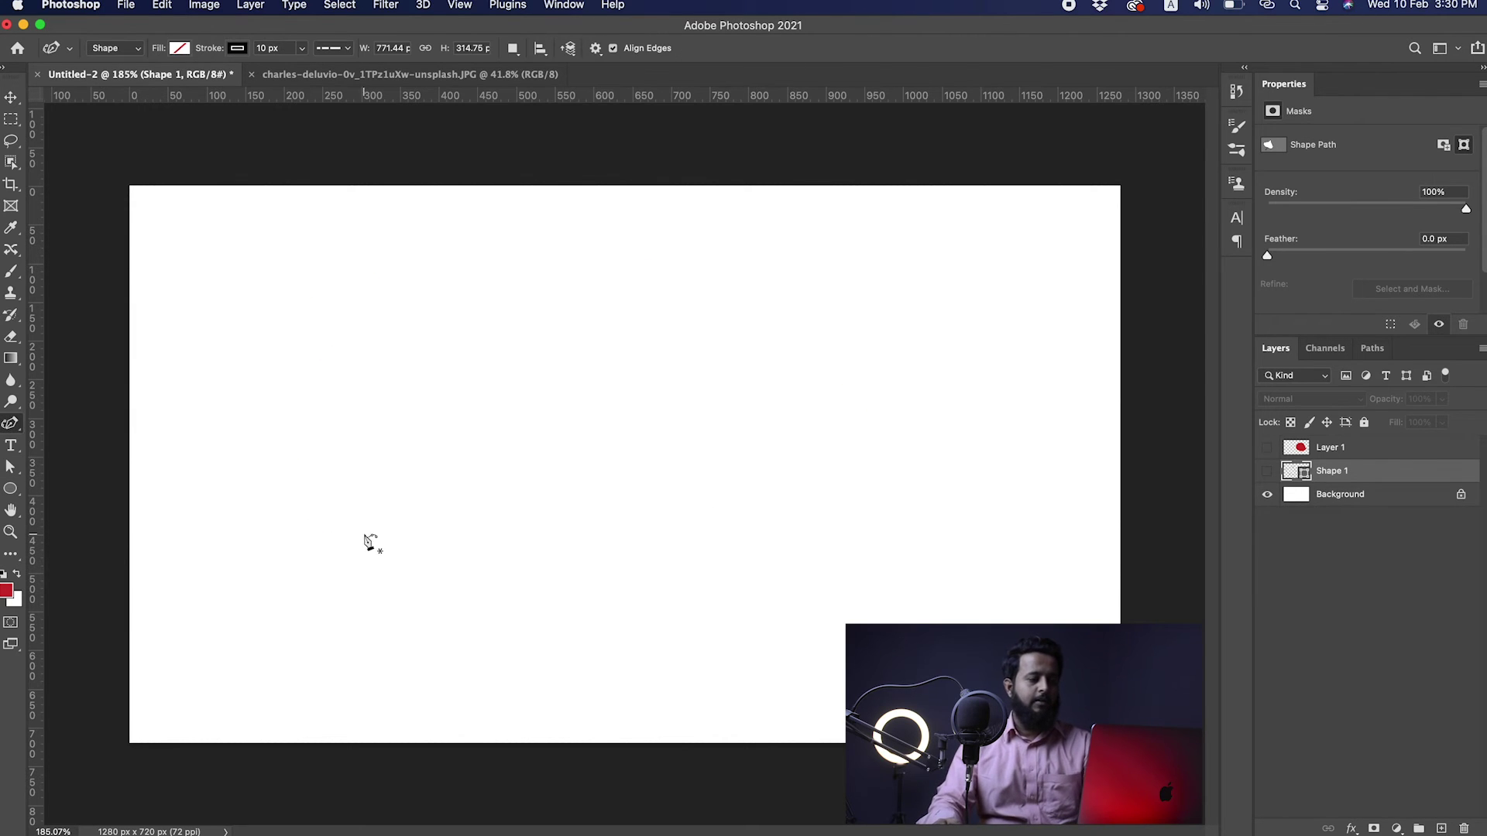
click(309, 525)
click(535, 300)
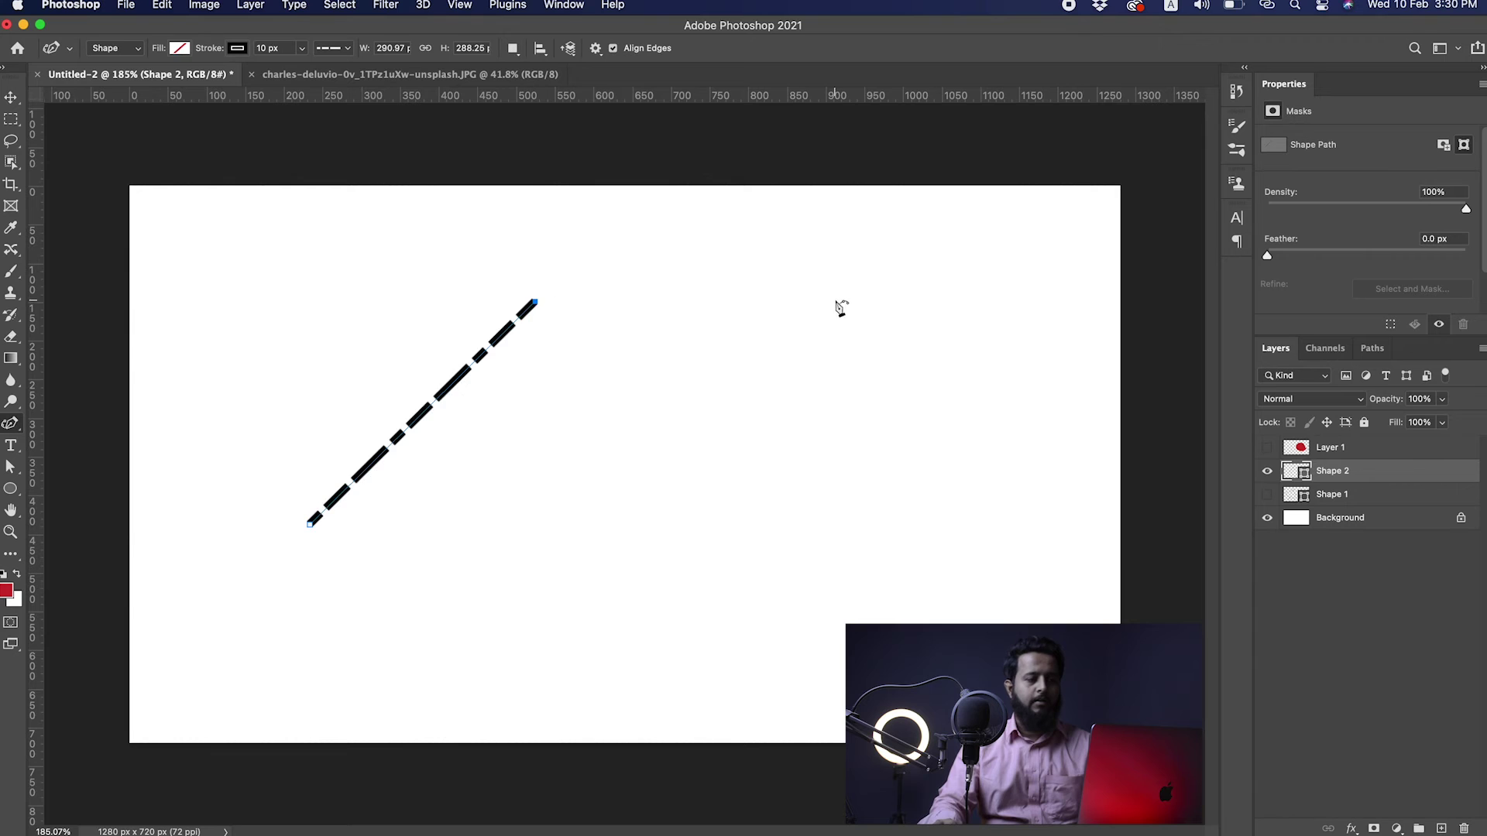
click(845, 339)
click(1015, 442)
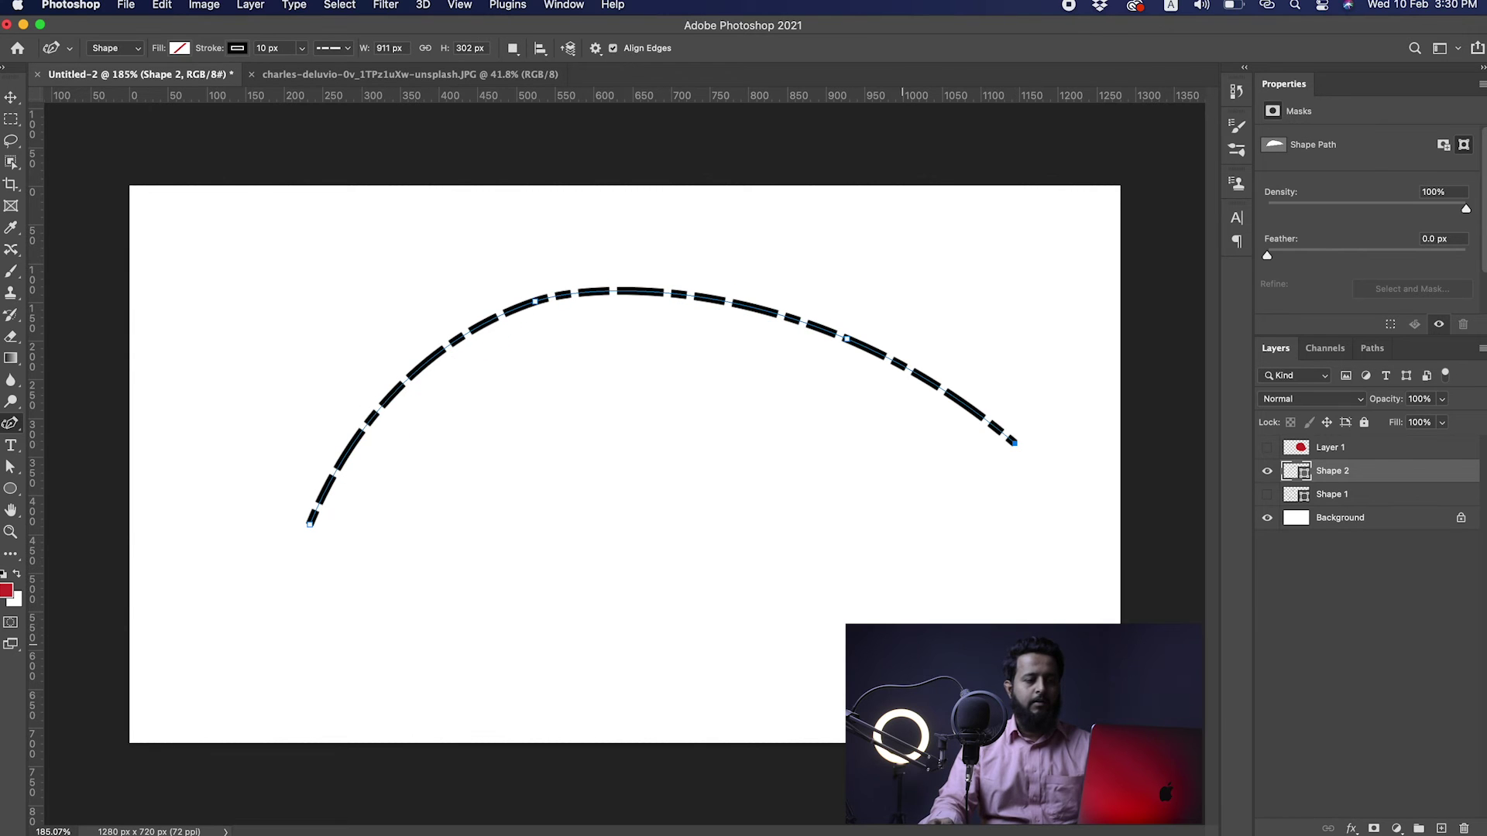
click(894, 658)
click(635, 503)
click(423, 633)
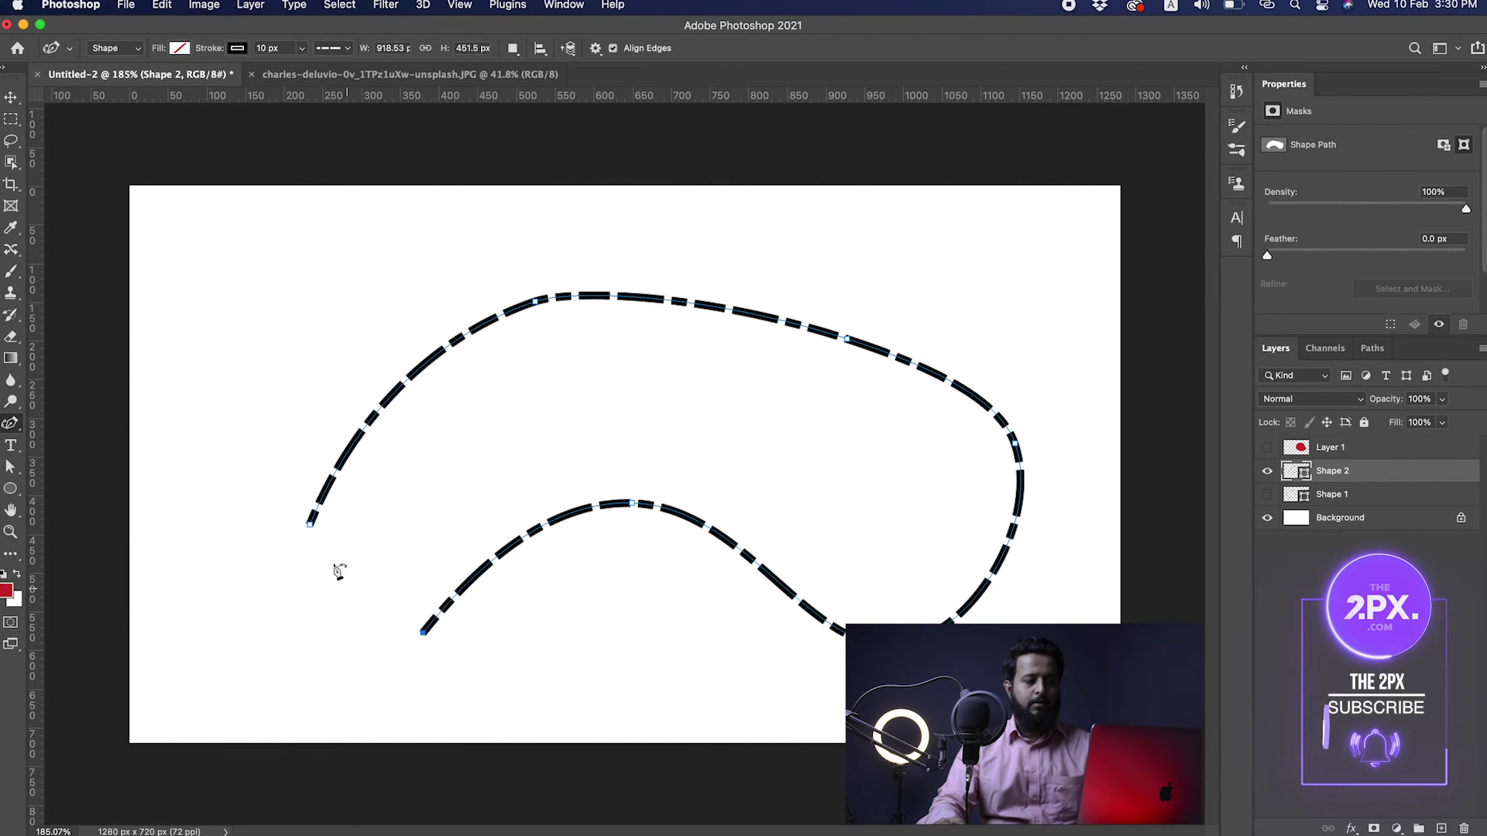
click(309, 524)
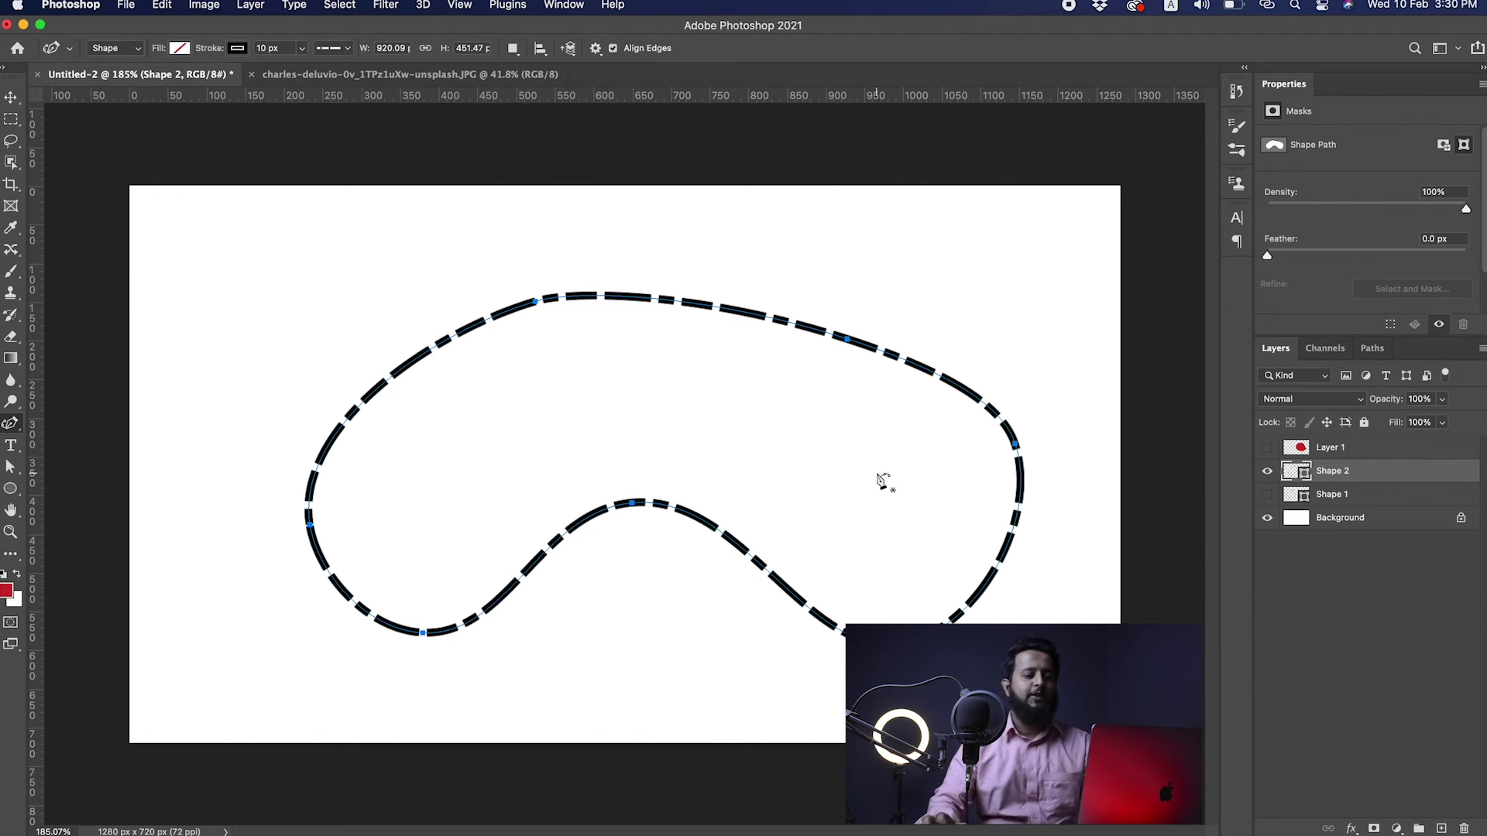
Step: Fill the closed bean-like shape with orange and remove its stroke
click(183, 48)
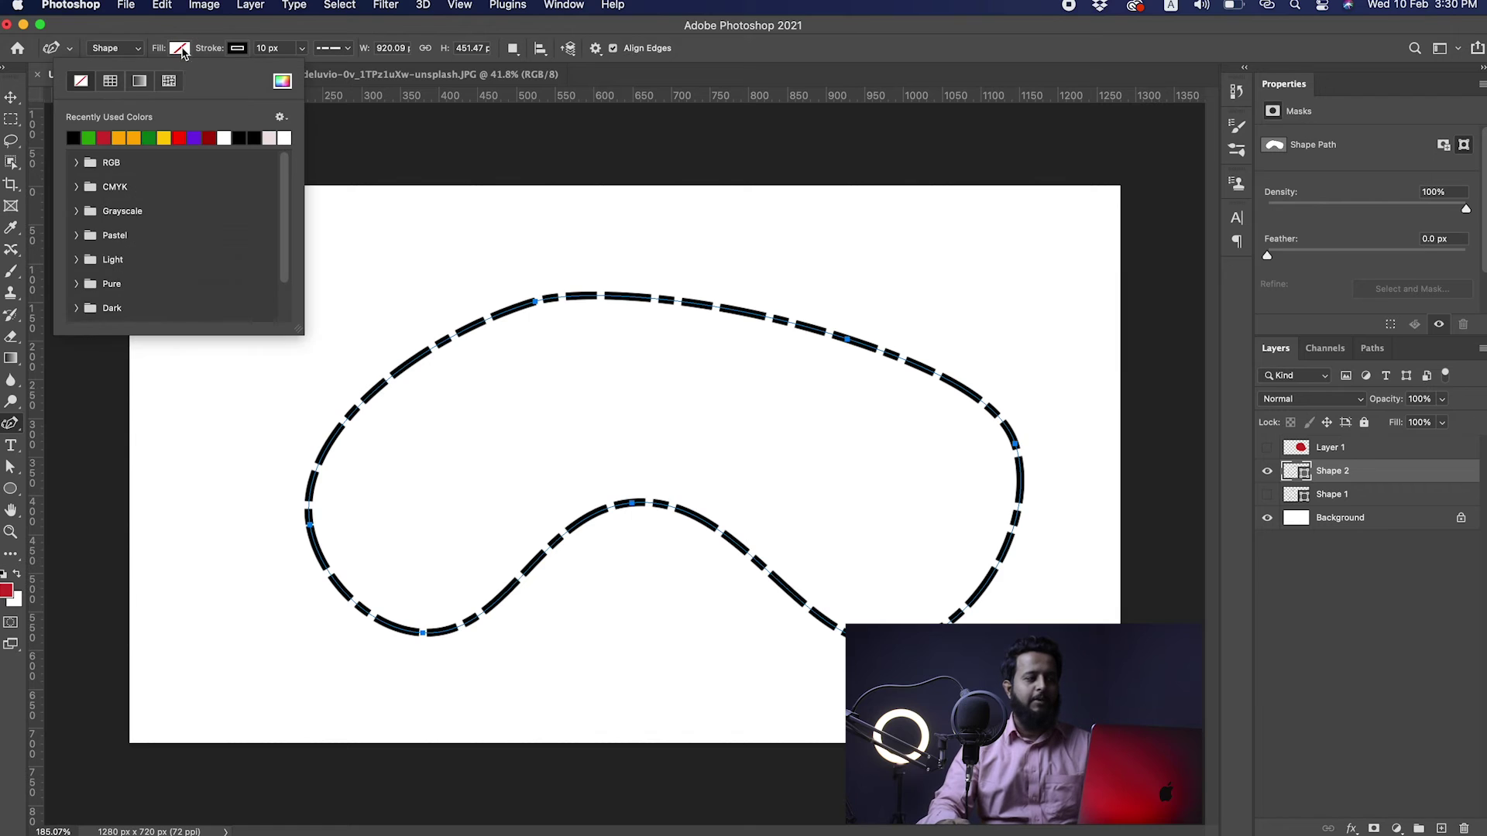
click(133, 138)
click(237, 48)
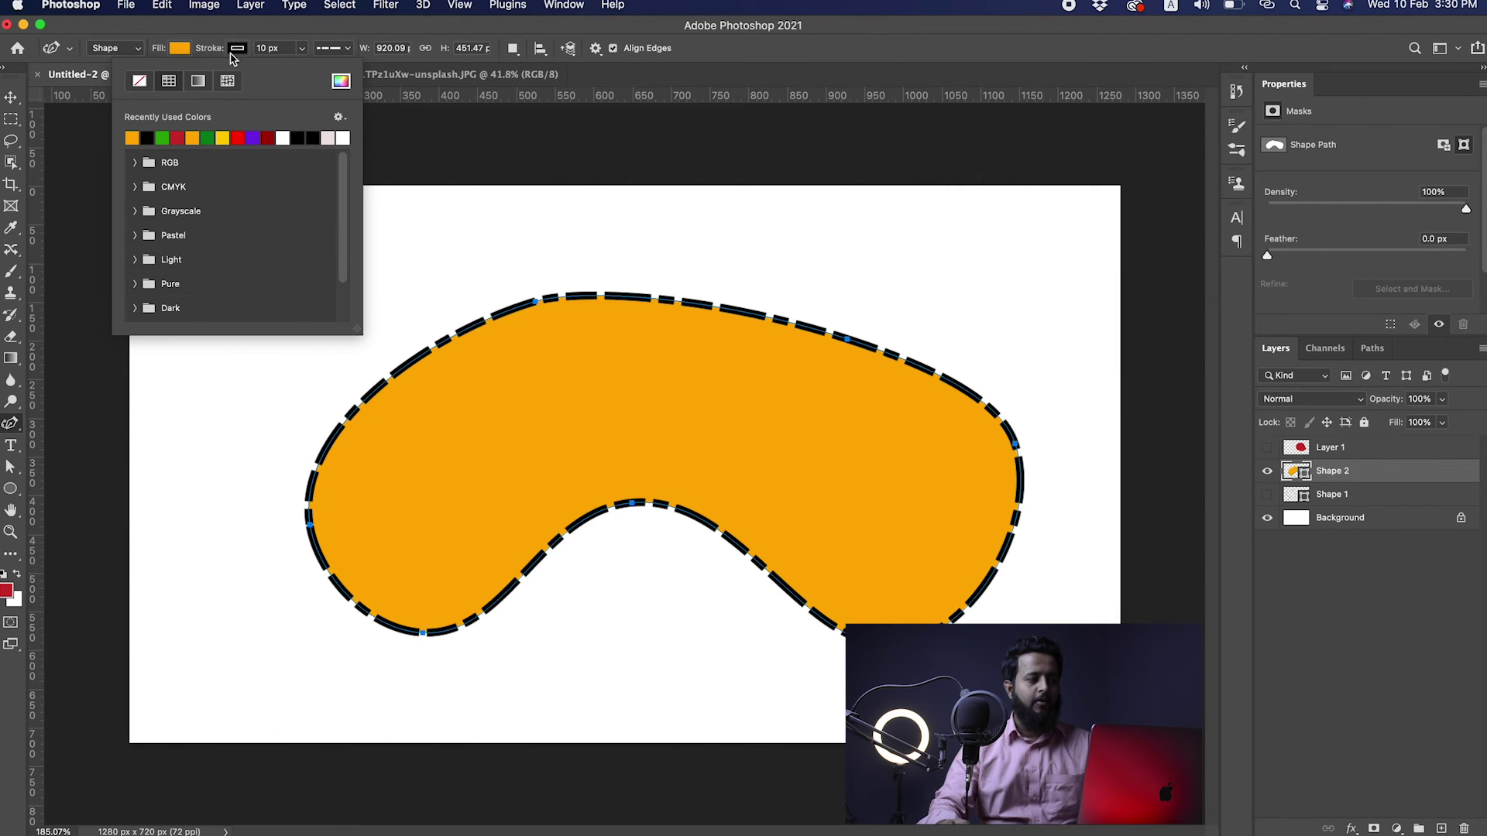
click(139, 82)
Step: Move the orange shape slightly up the canvas and delete it
key(v)
drag(647, 428, 603, 380)
key(Delete)
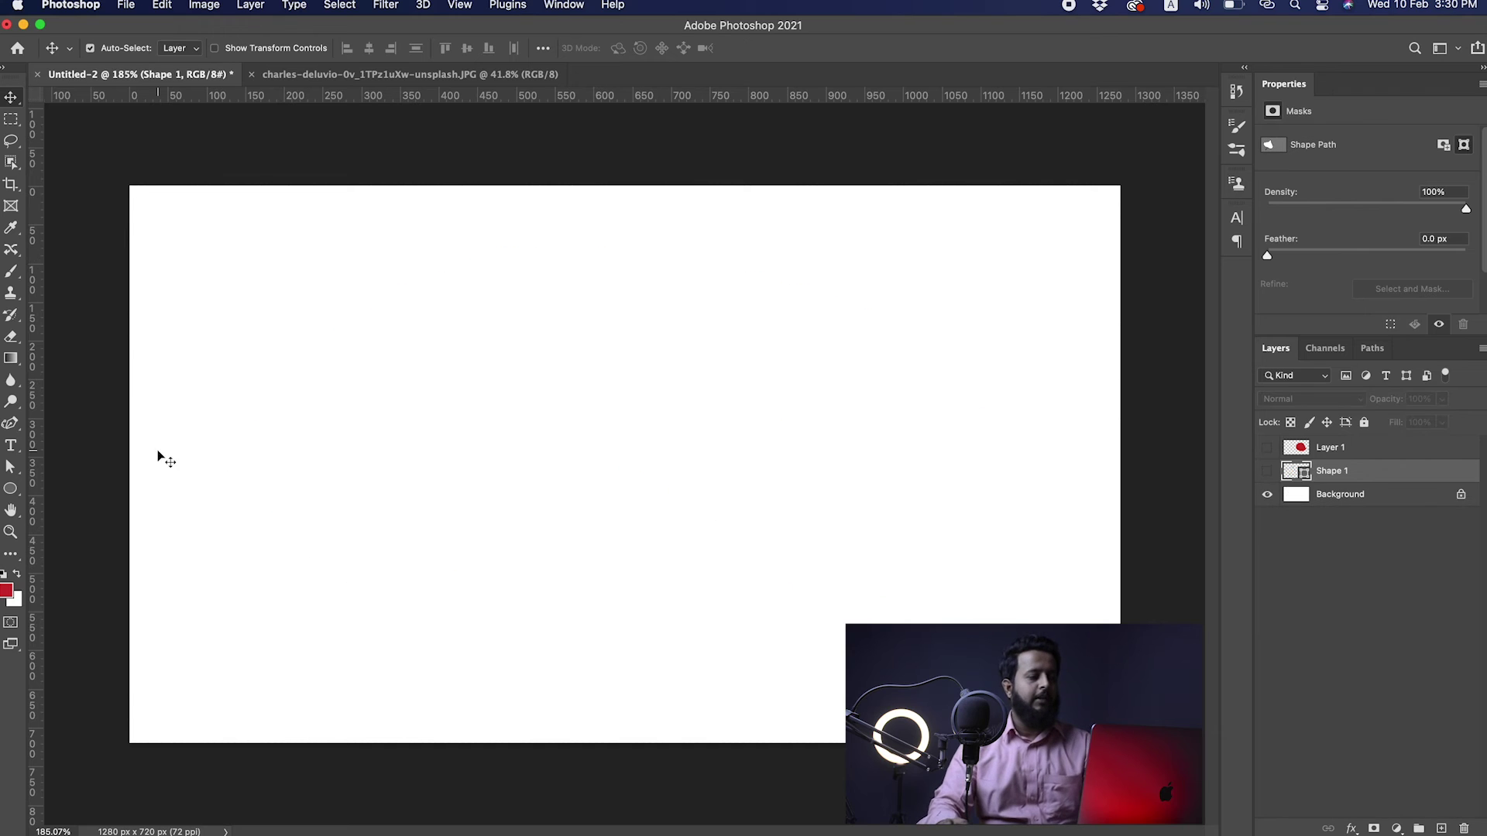
Step: Set the Ellipse tool's stroke type to a solid line
key(u)
click(237, 48)
click(237, 49)
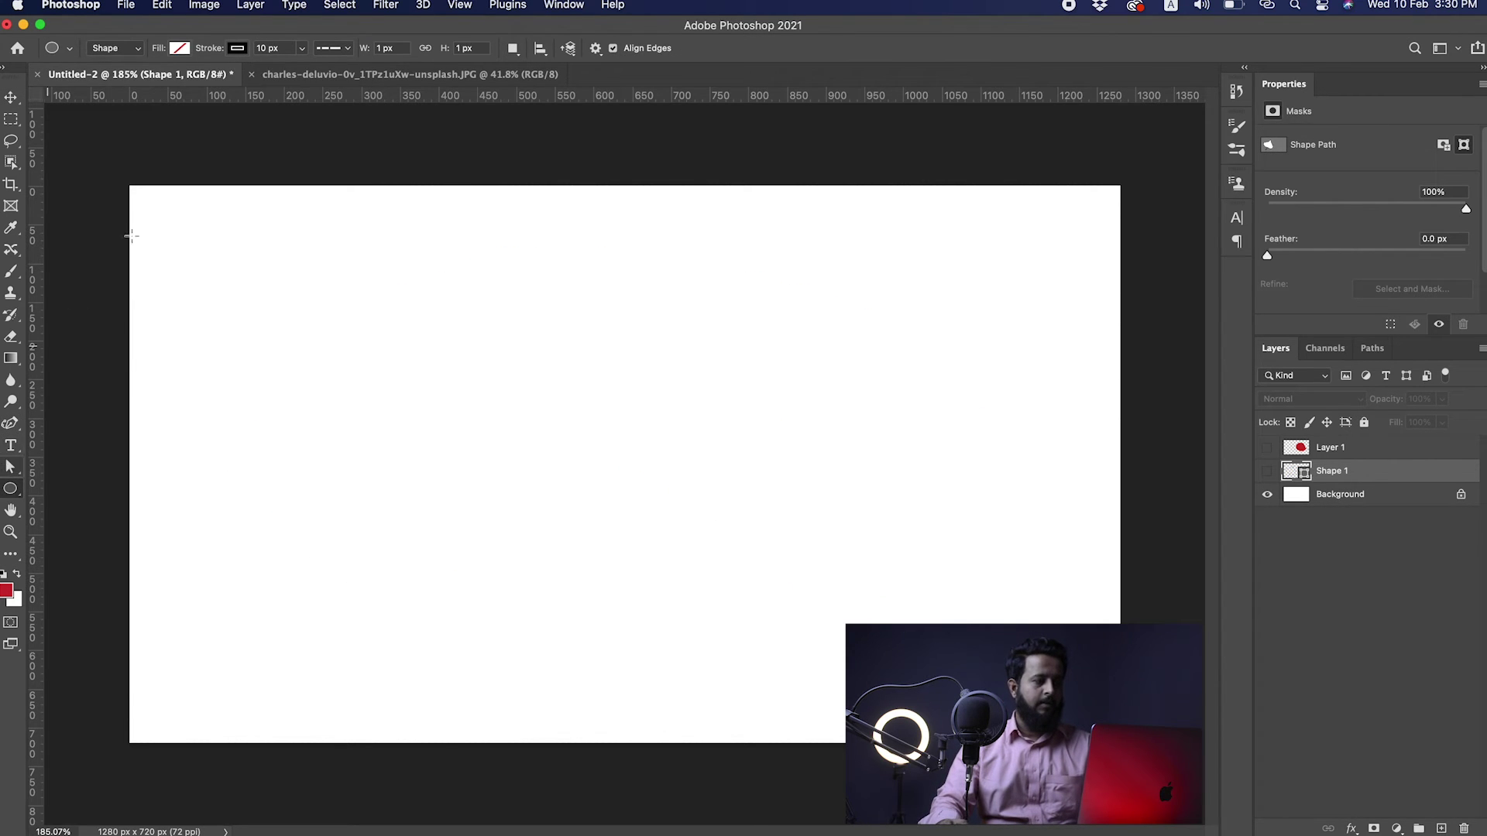
click(332, 48)
click(313, 103)
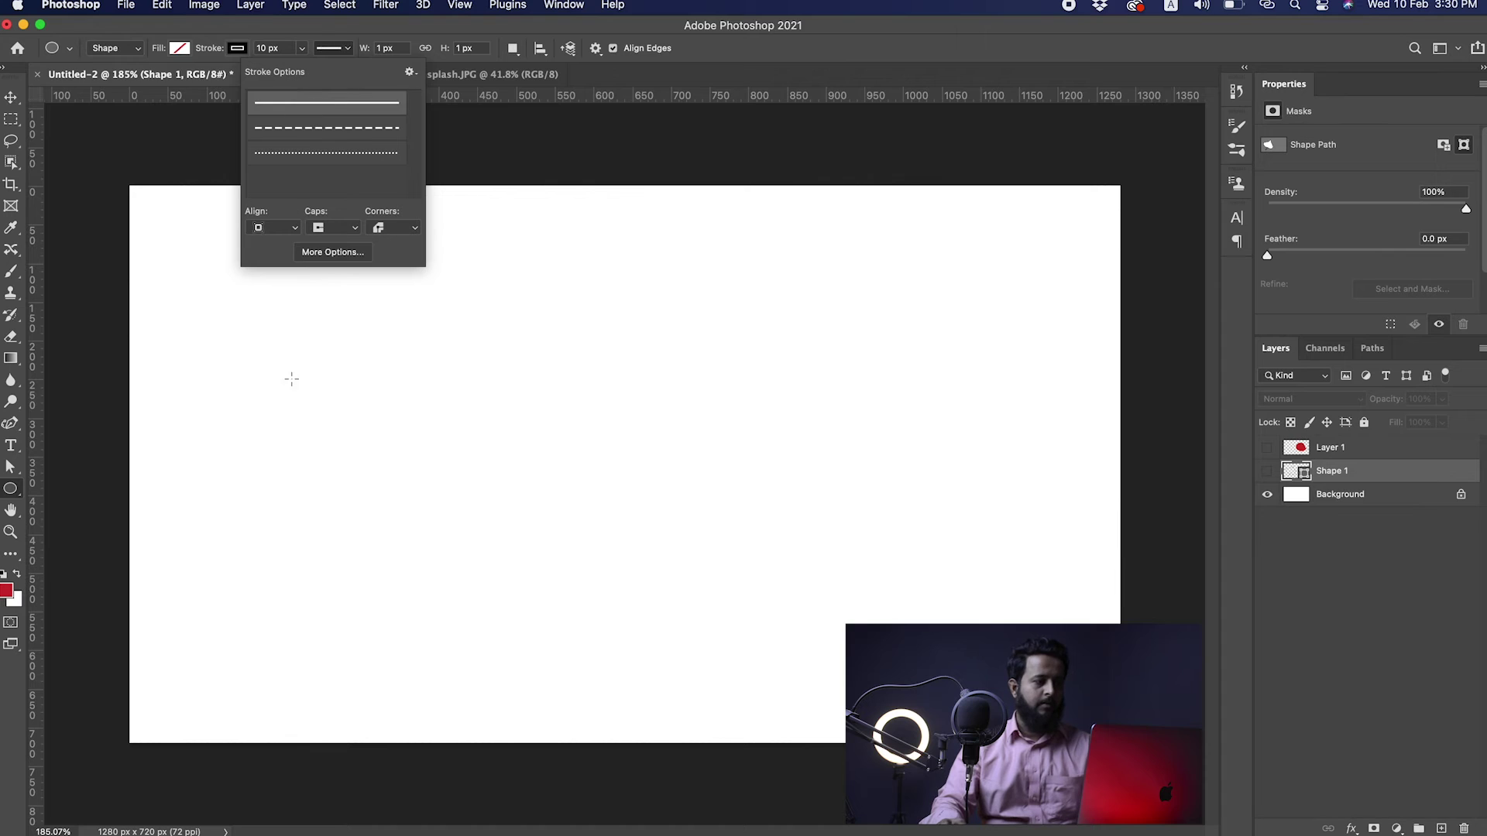
click(291, 382)
click(714, 471)
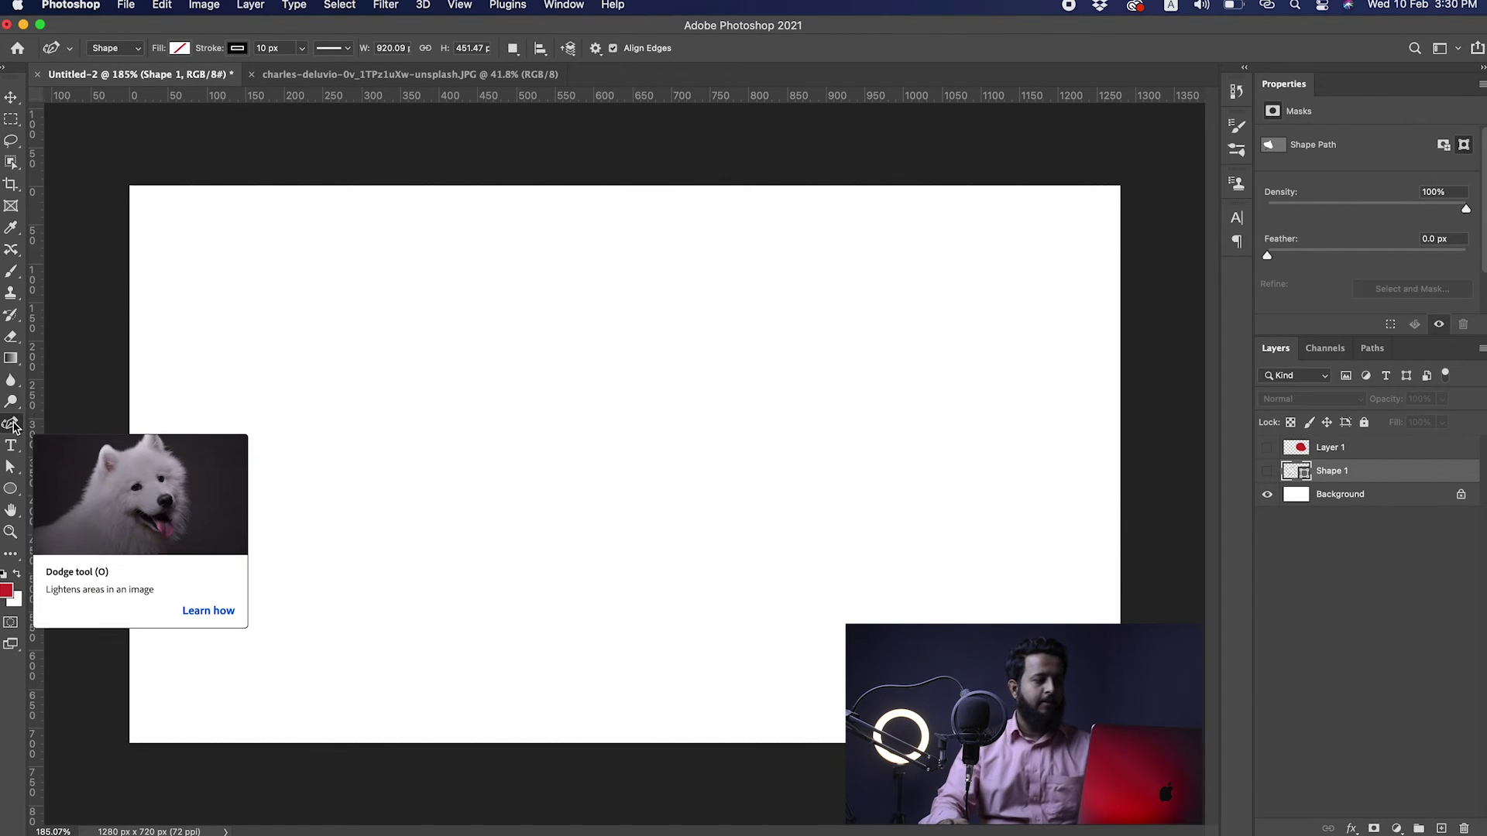
Step: Choose the Delete Anchor Point tool and make the Shape 1 layer visible
click(10, 422)
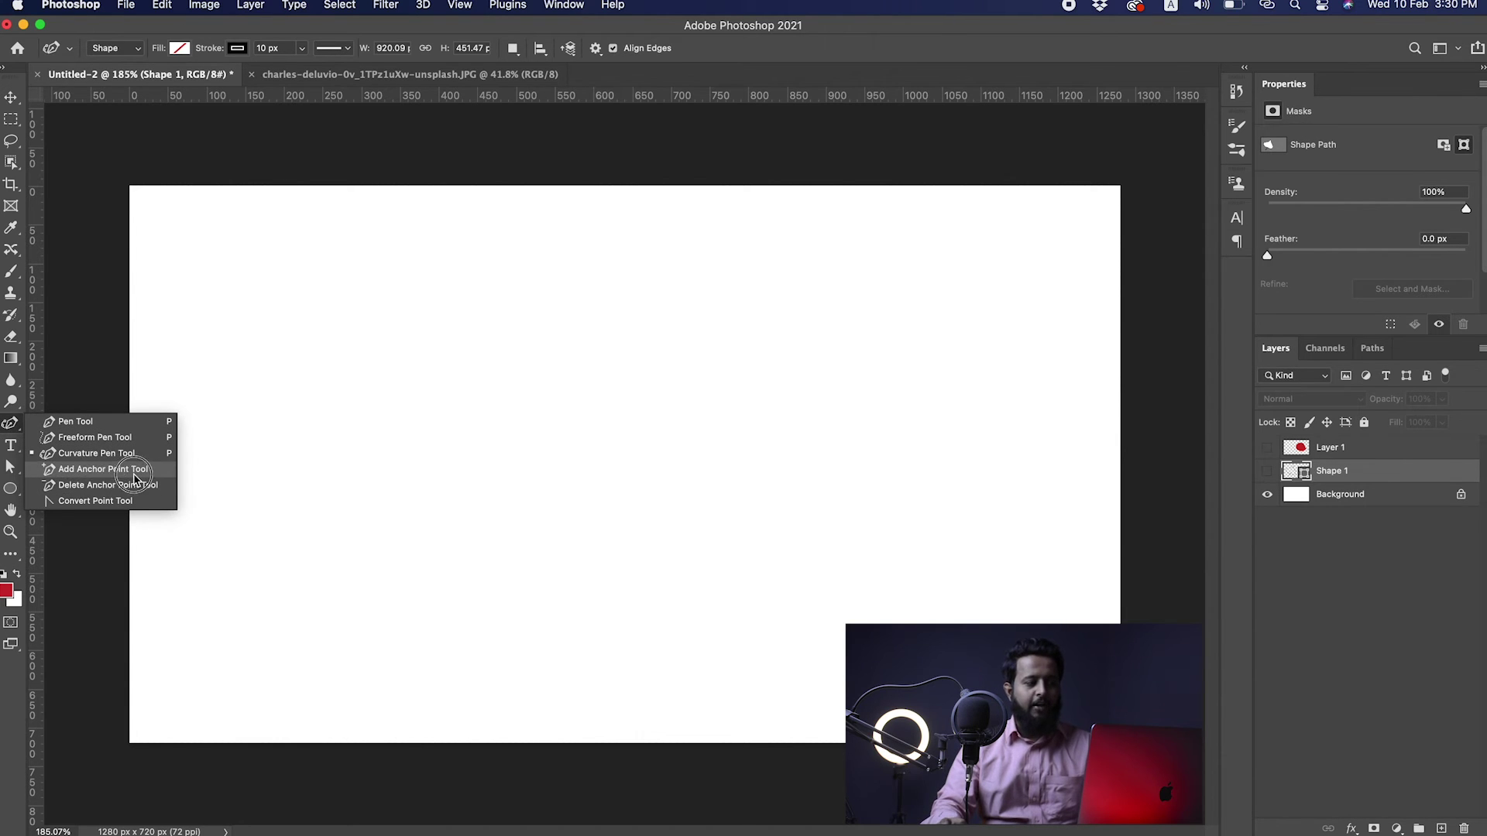
click(77, 486)
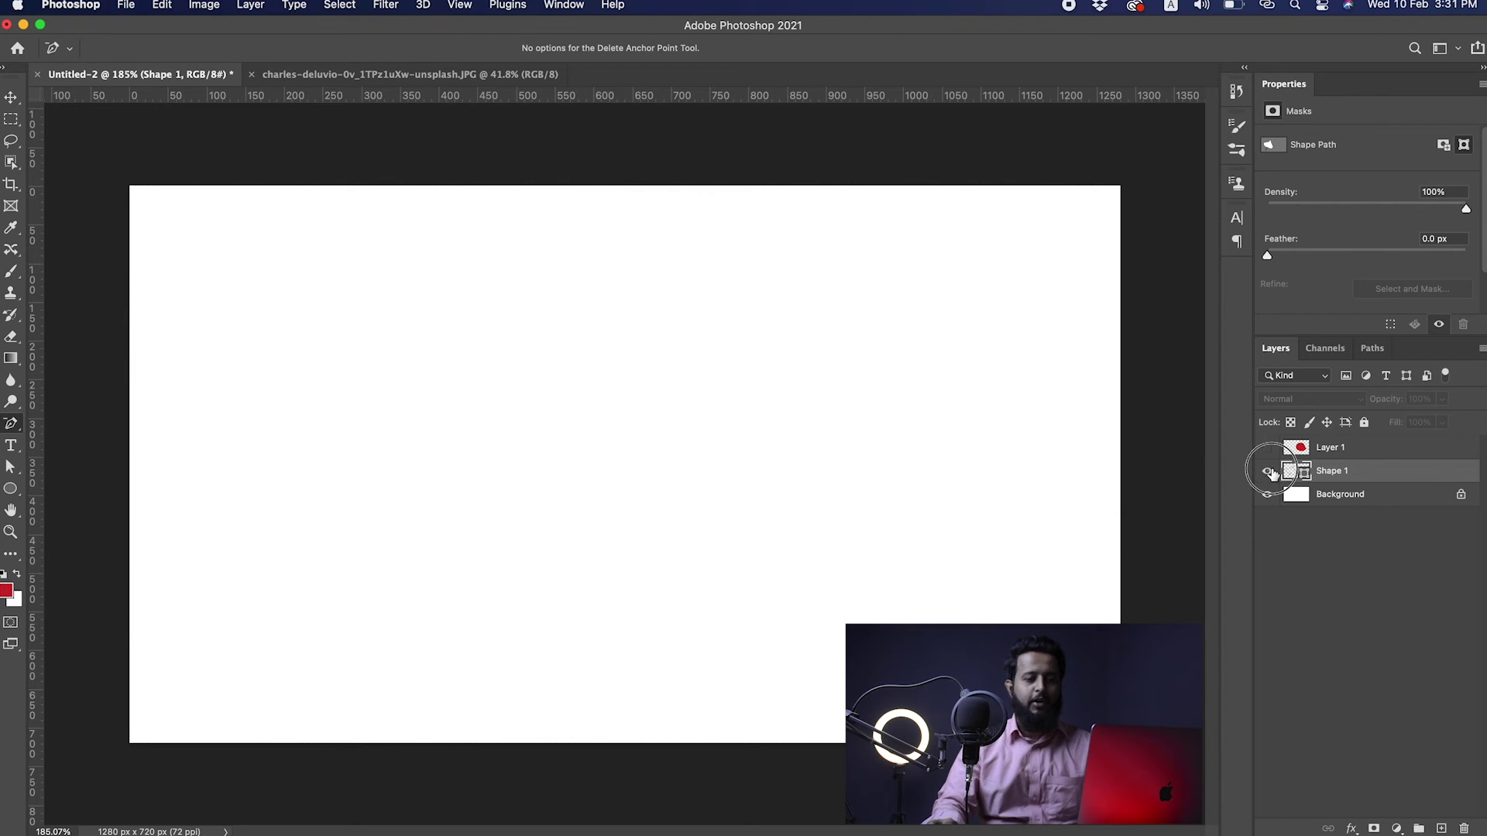
click(1268, 471)
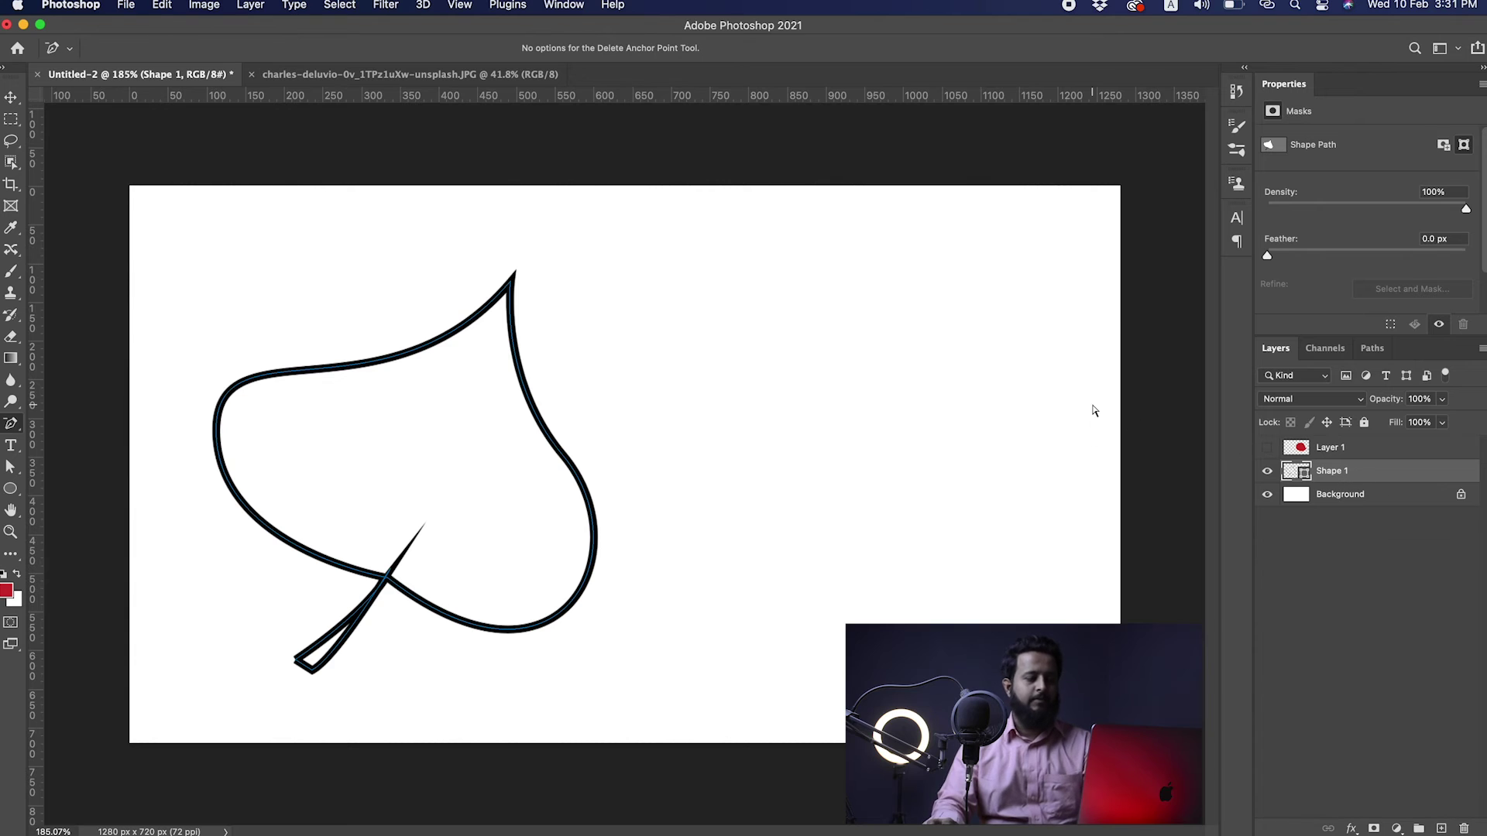
Step: Fill the spade shape on Shape 1 with red and remove its stroke
key(u)
click(181, 49)
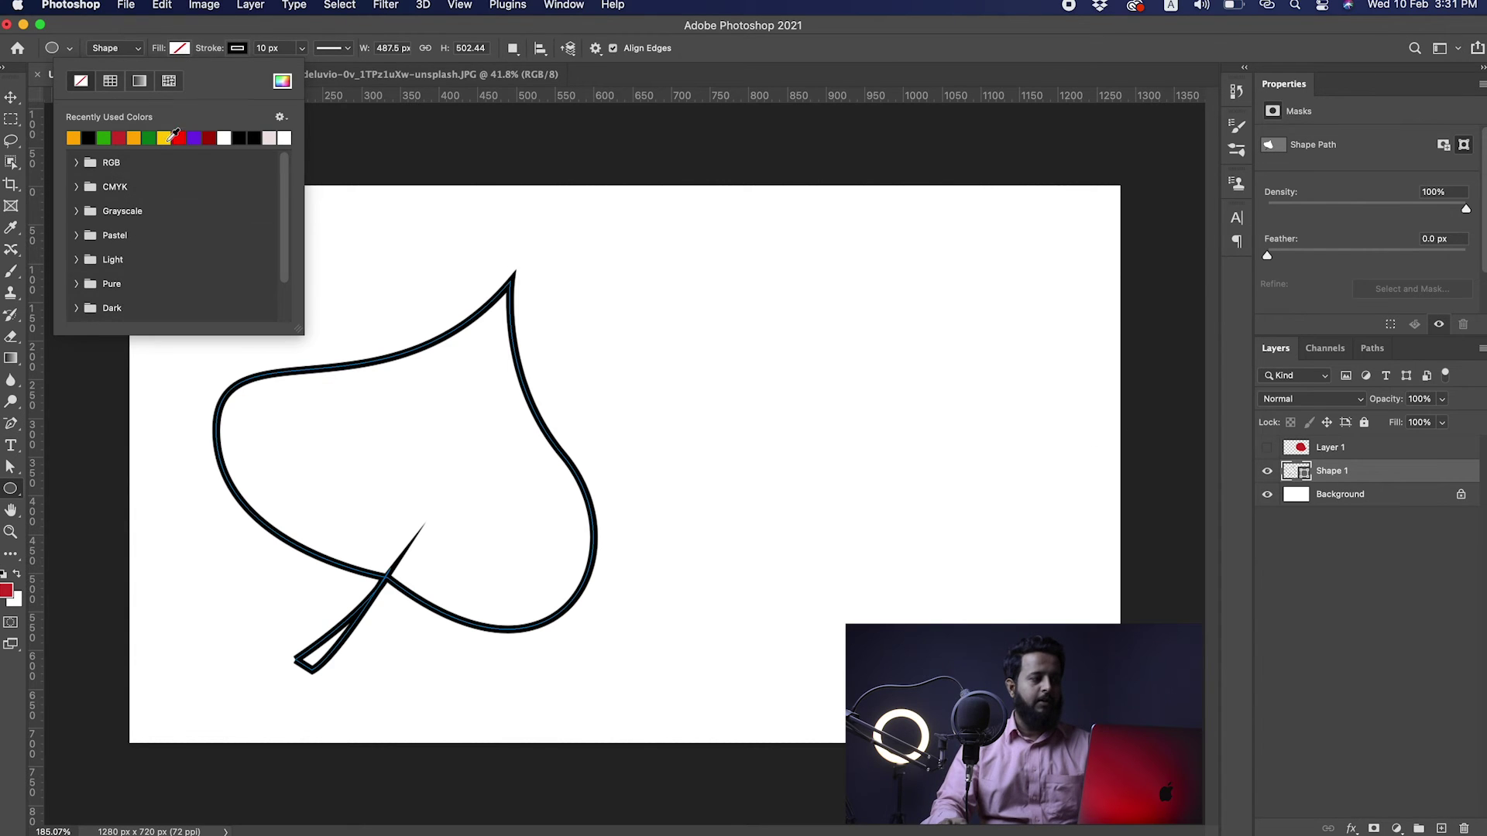
click(180, 138)
click(237, 48)
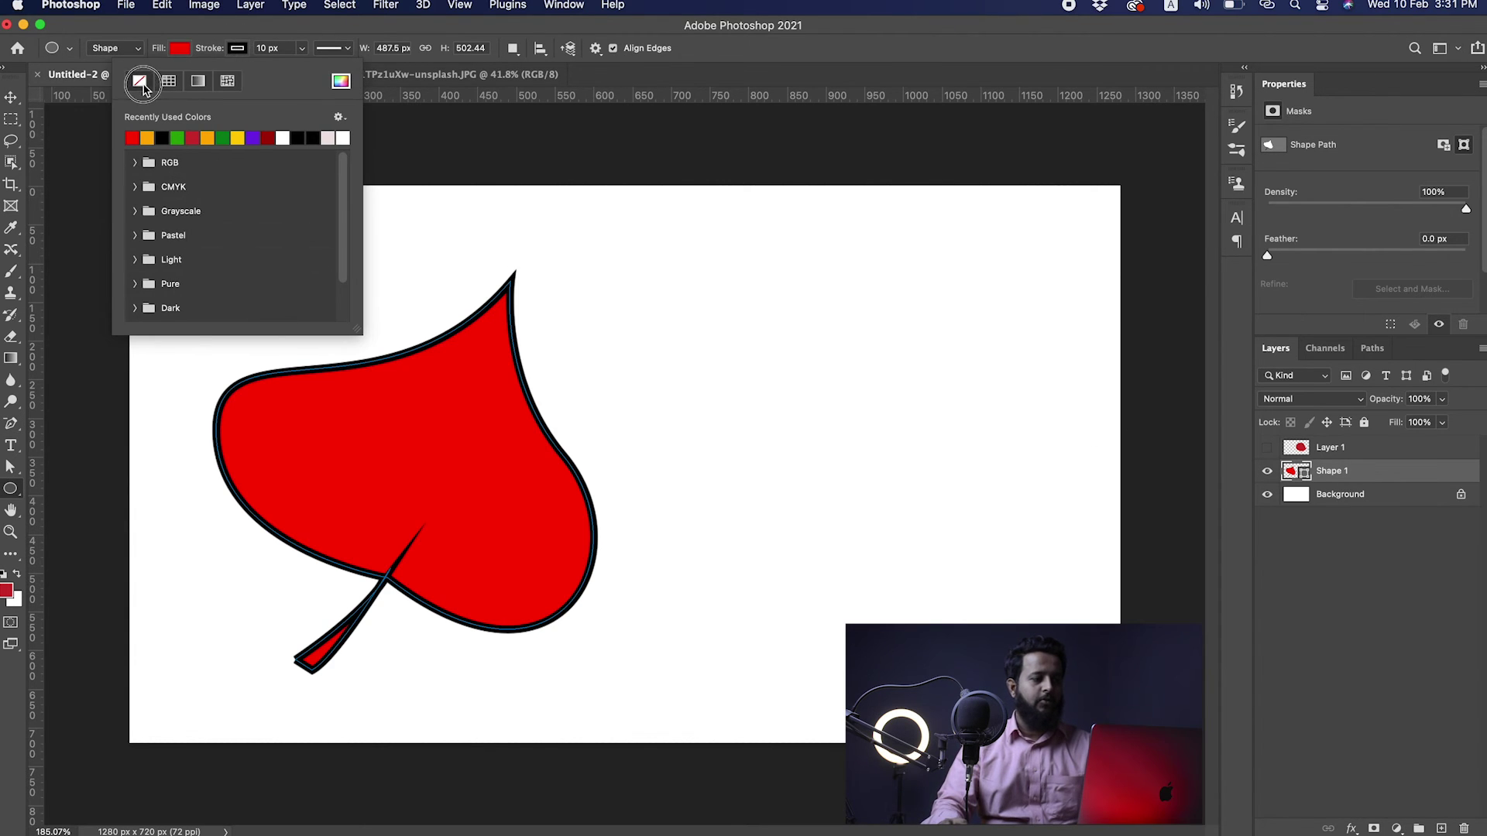
click(139, 80)
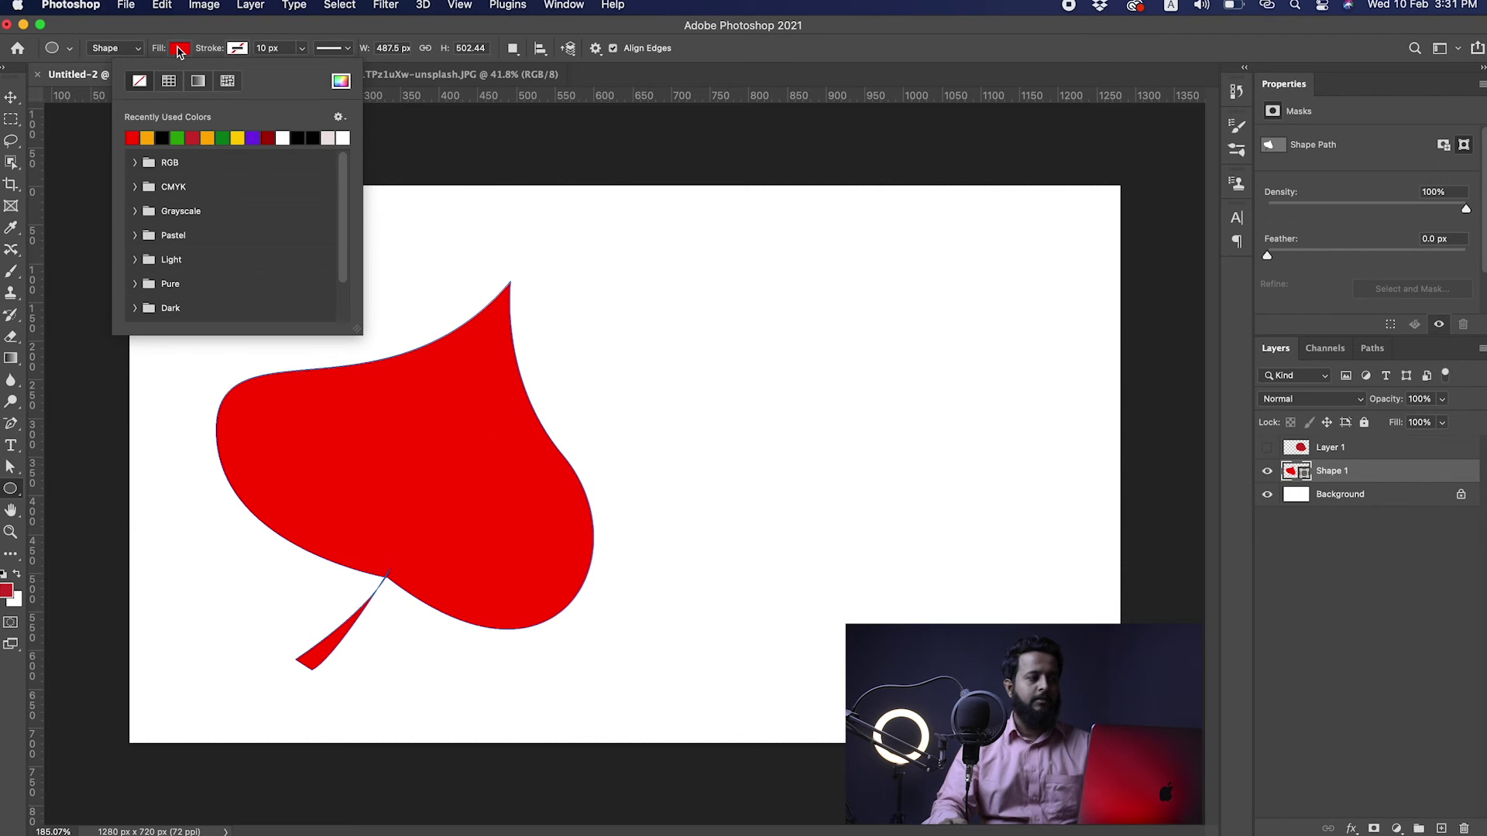
click(237, 50)
Step: Select the red shape's path and add an anchor point midway along its upper edge with the Add Anchor Point tool
drag(398, 380, 457, 371)
drag(457, 371, 624, 433)
key(a)
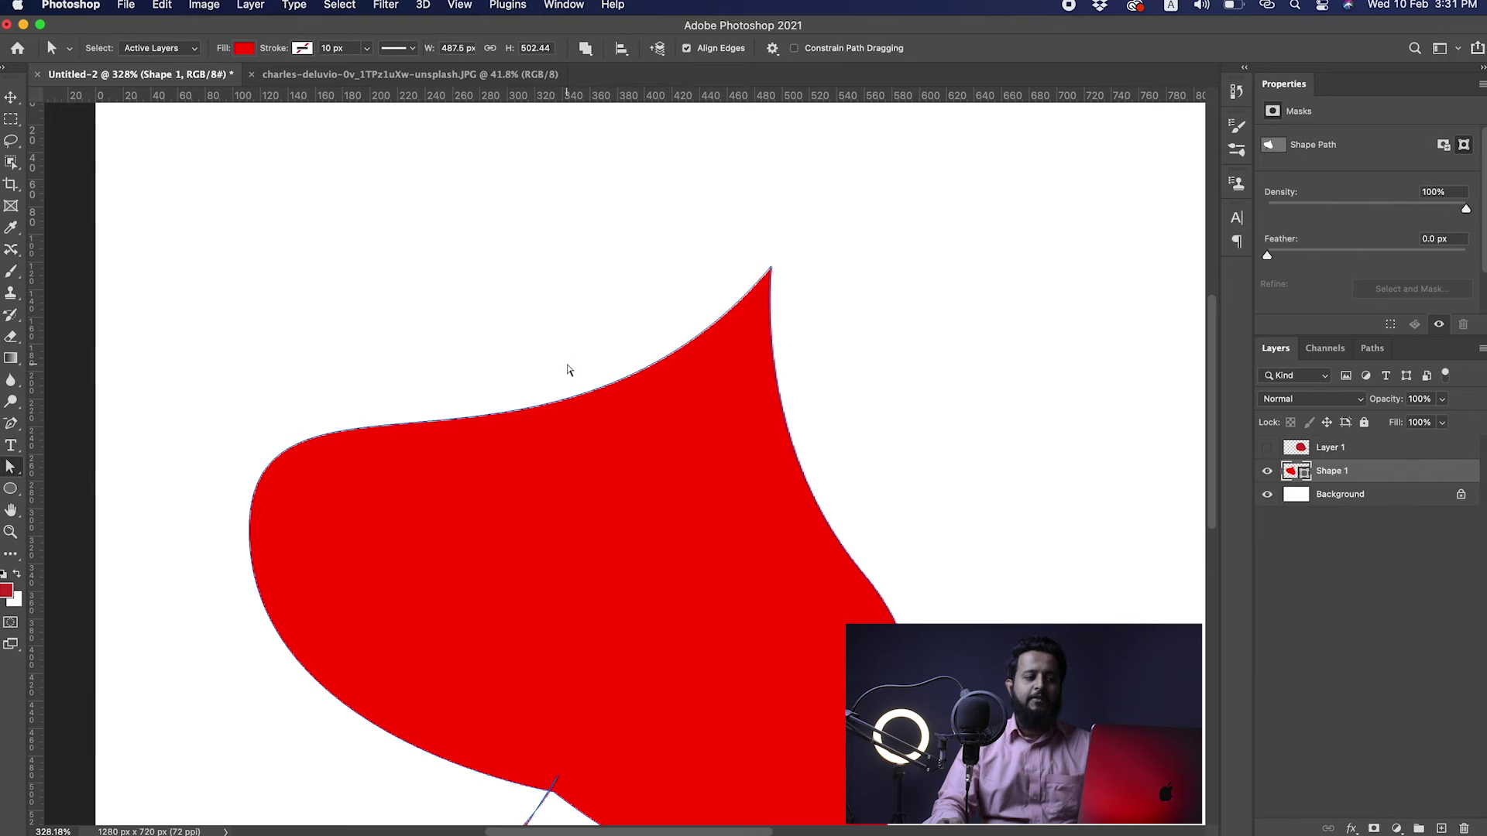
click(635, 473)
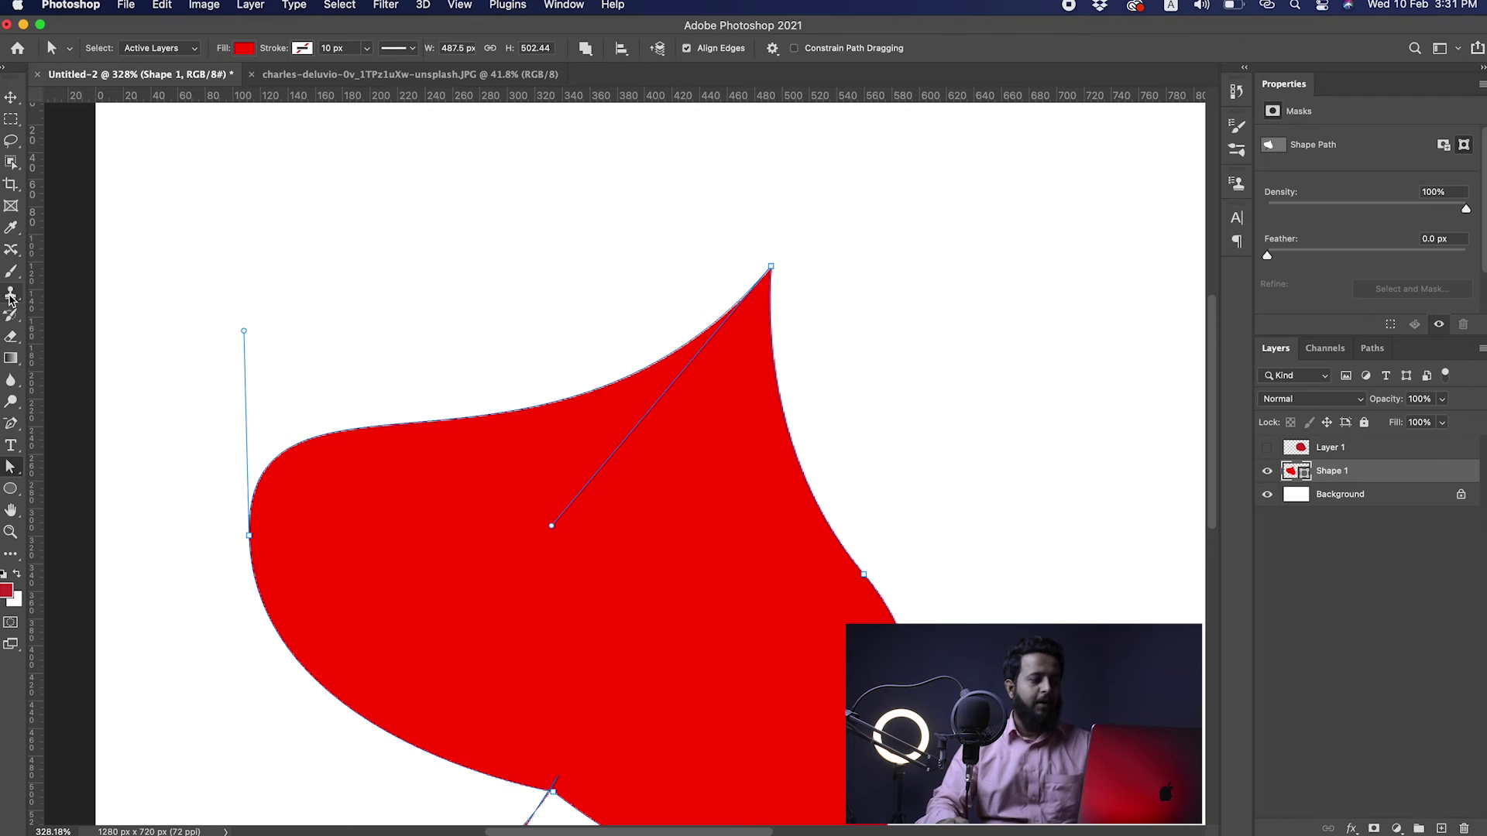
click(11, 423)
drag(11, 424, 96, 475)
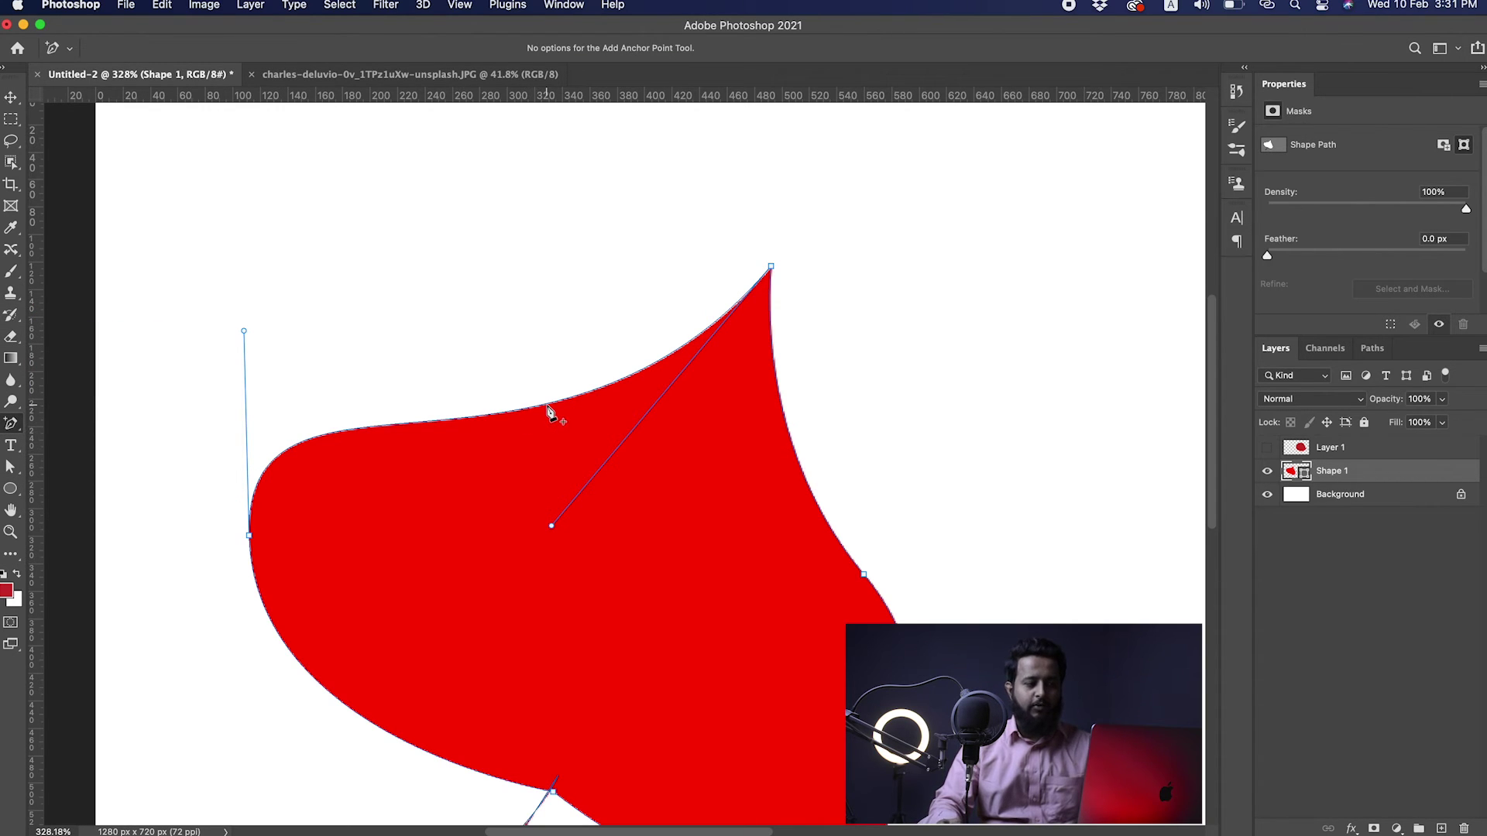
drag(507, 390, 604, 400)
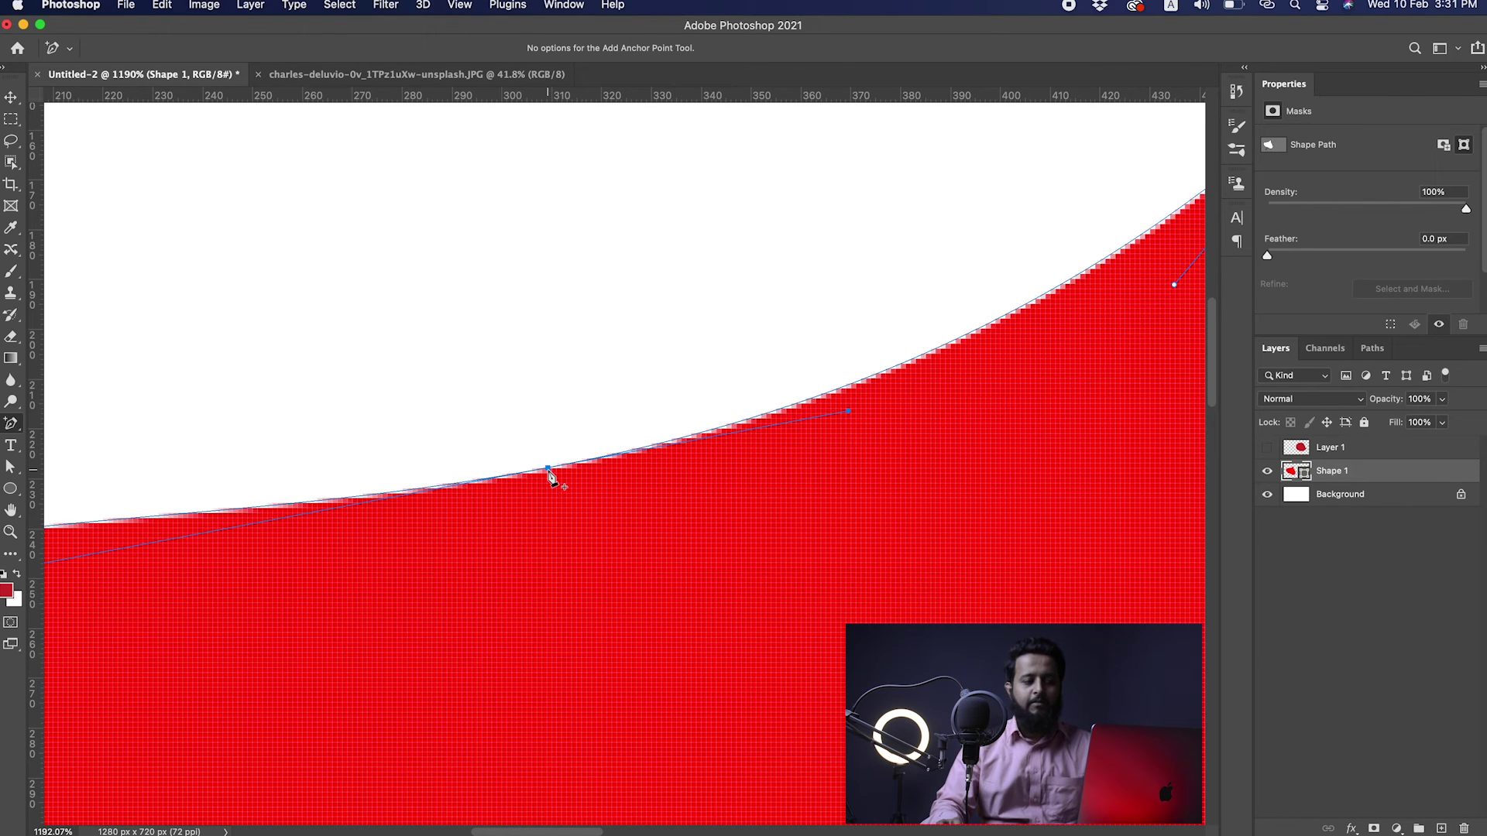
Step: Raise the added anchor point so the shape's upper edge bulges outward, fine-tuning it with the Direct Selection tool
drag(548, 469, 547, 392)
key(a)
click(581, 486)
click(561, 467)
drag(660, 371, 669, 417)
click(548, 391)
drag(549, 392, 548, 384)
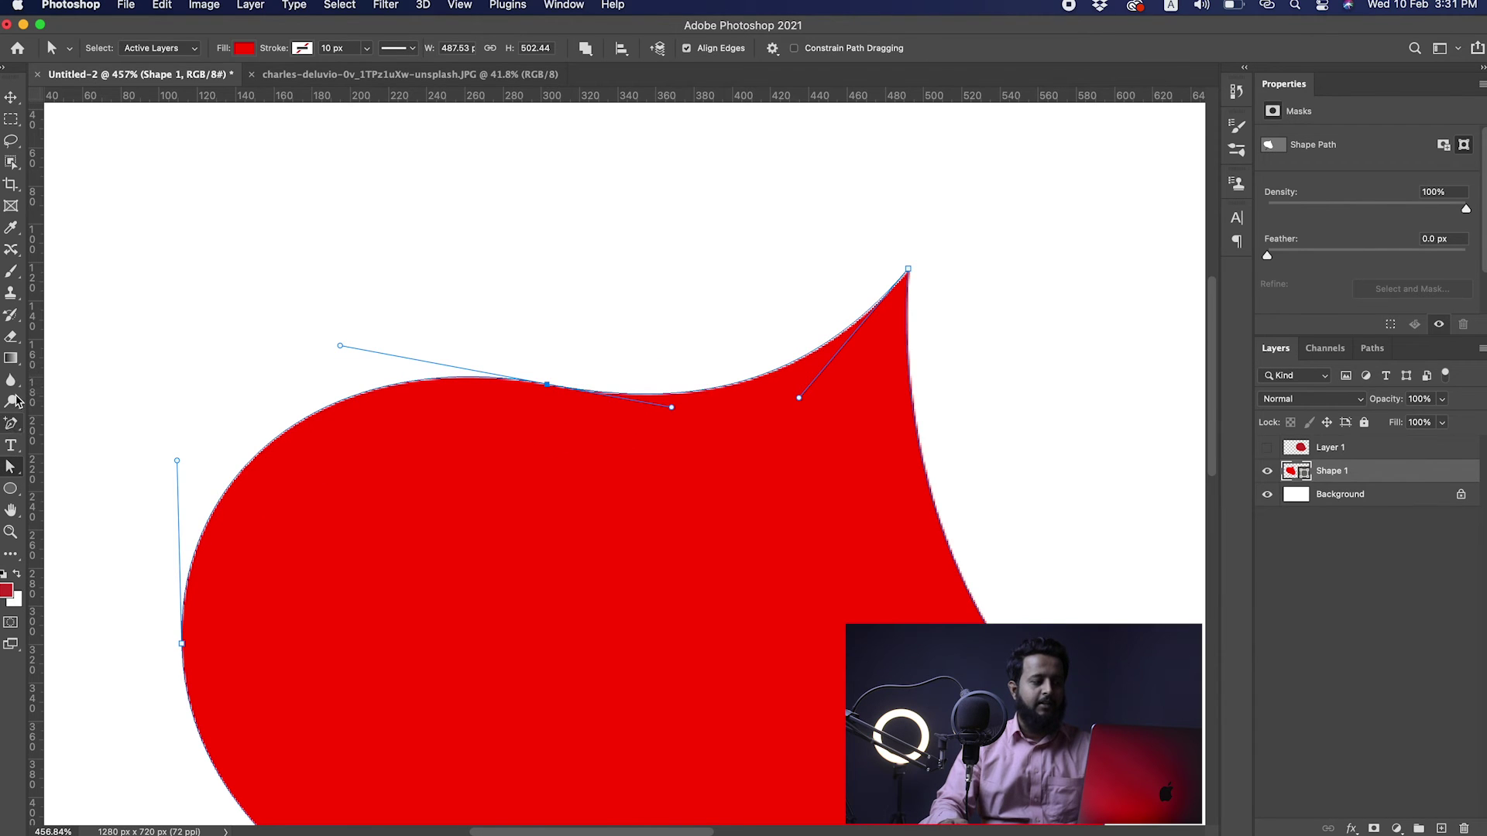
Step: Try removing the raised anchor point with the Delete Anchor Point tool, then undo the removal
click(12, 428)
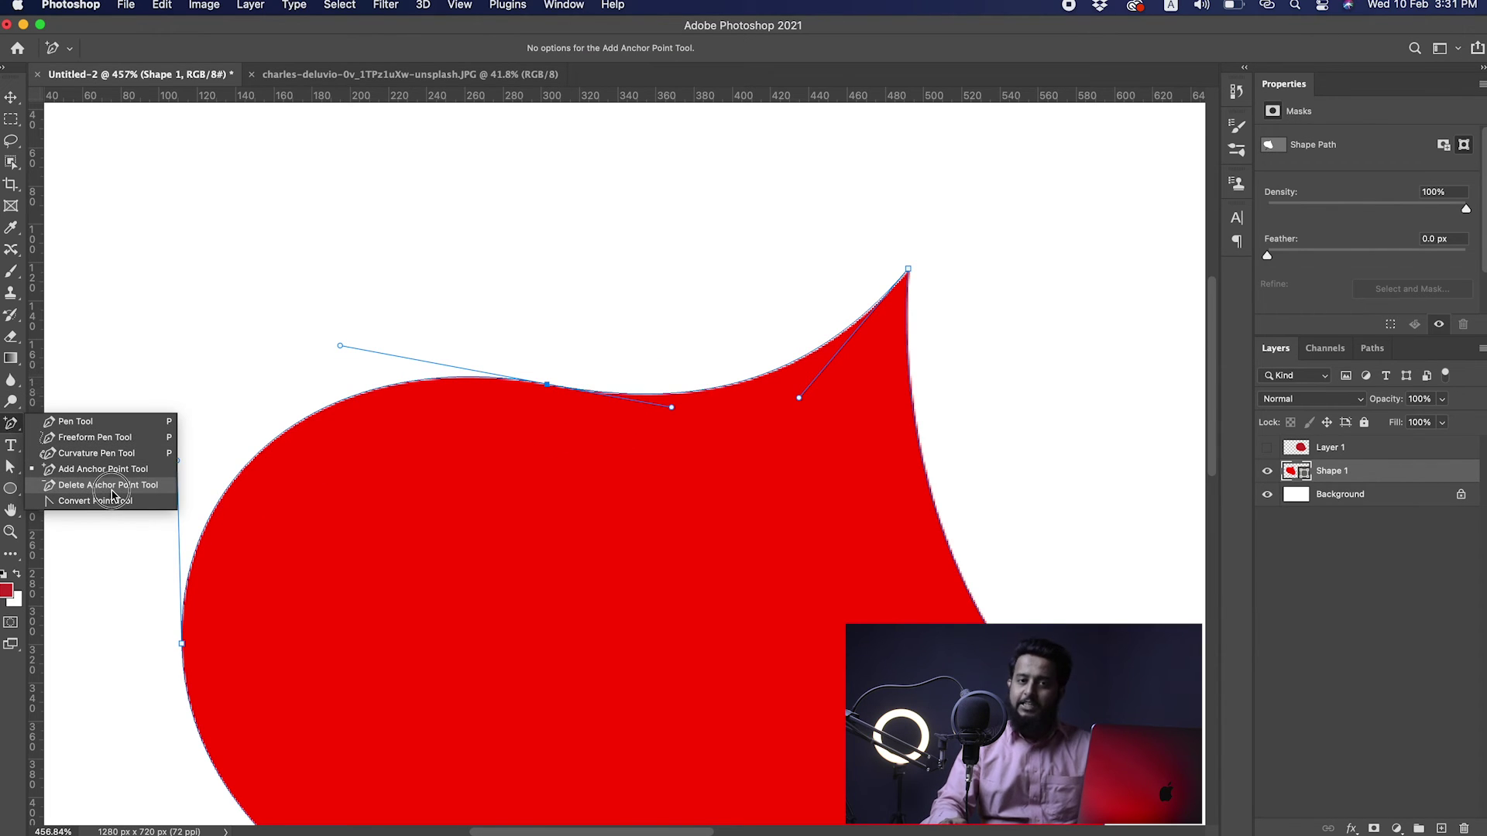
click(109, 485)
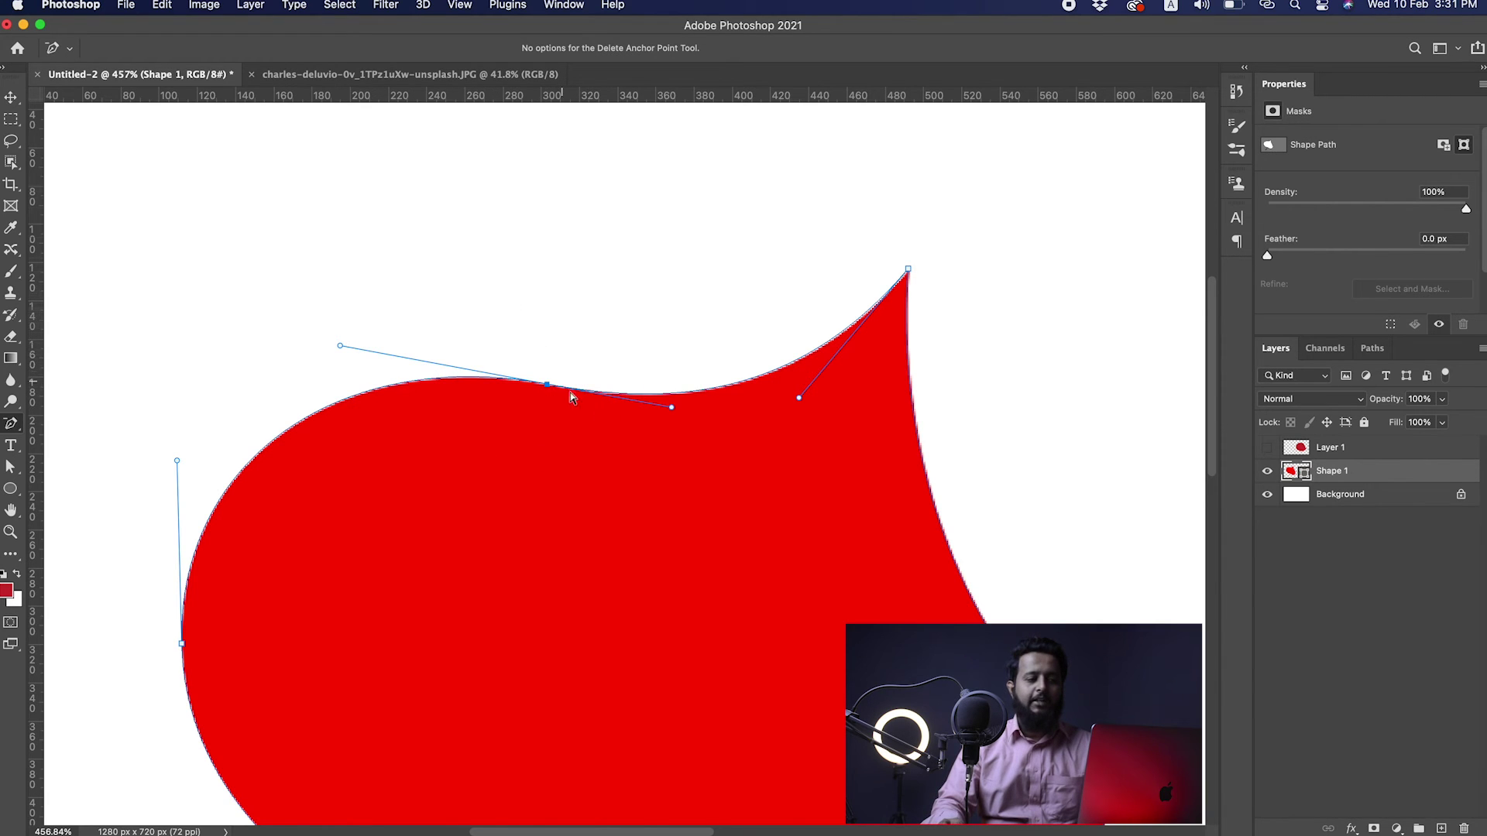
click(548, 388)
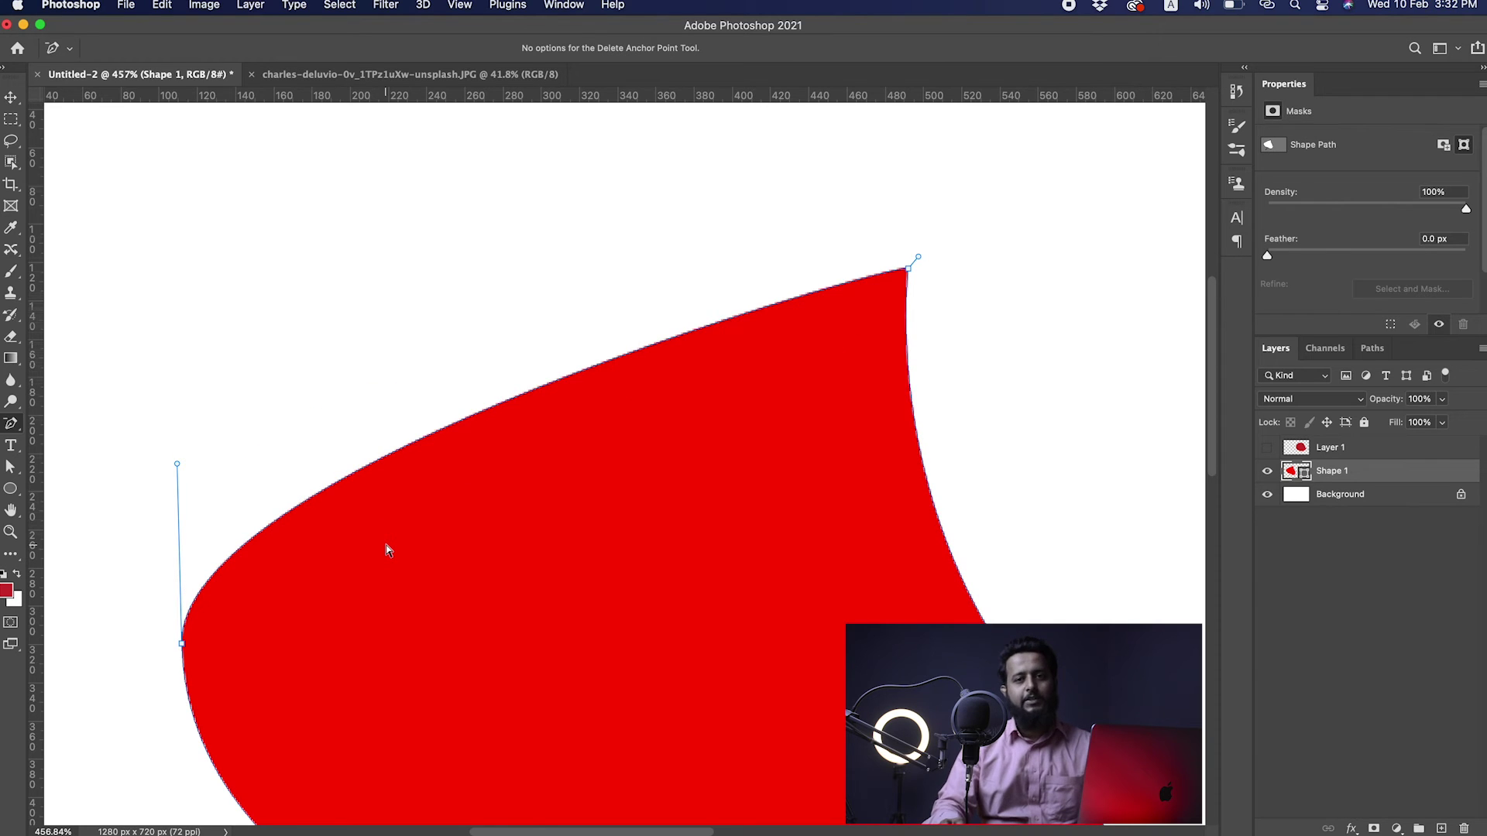
key(super+z)
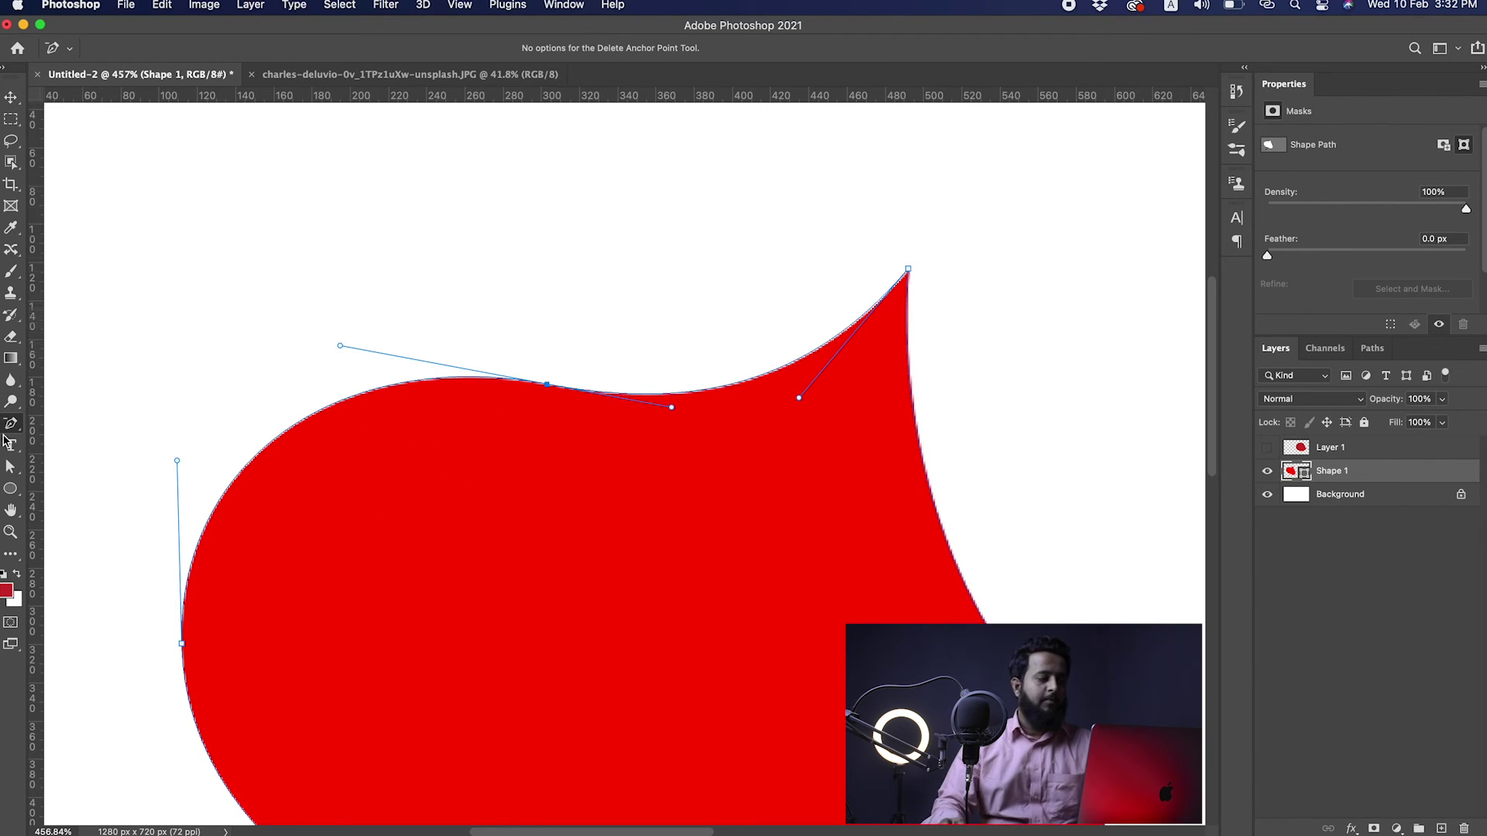
Step: Add an anchor point with the Pen tool on the upper edge between the raised point and the shape's tip
drag(11, 423, 66, 425)
scroll(732, 404, up, 5)
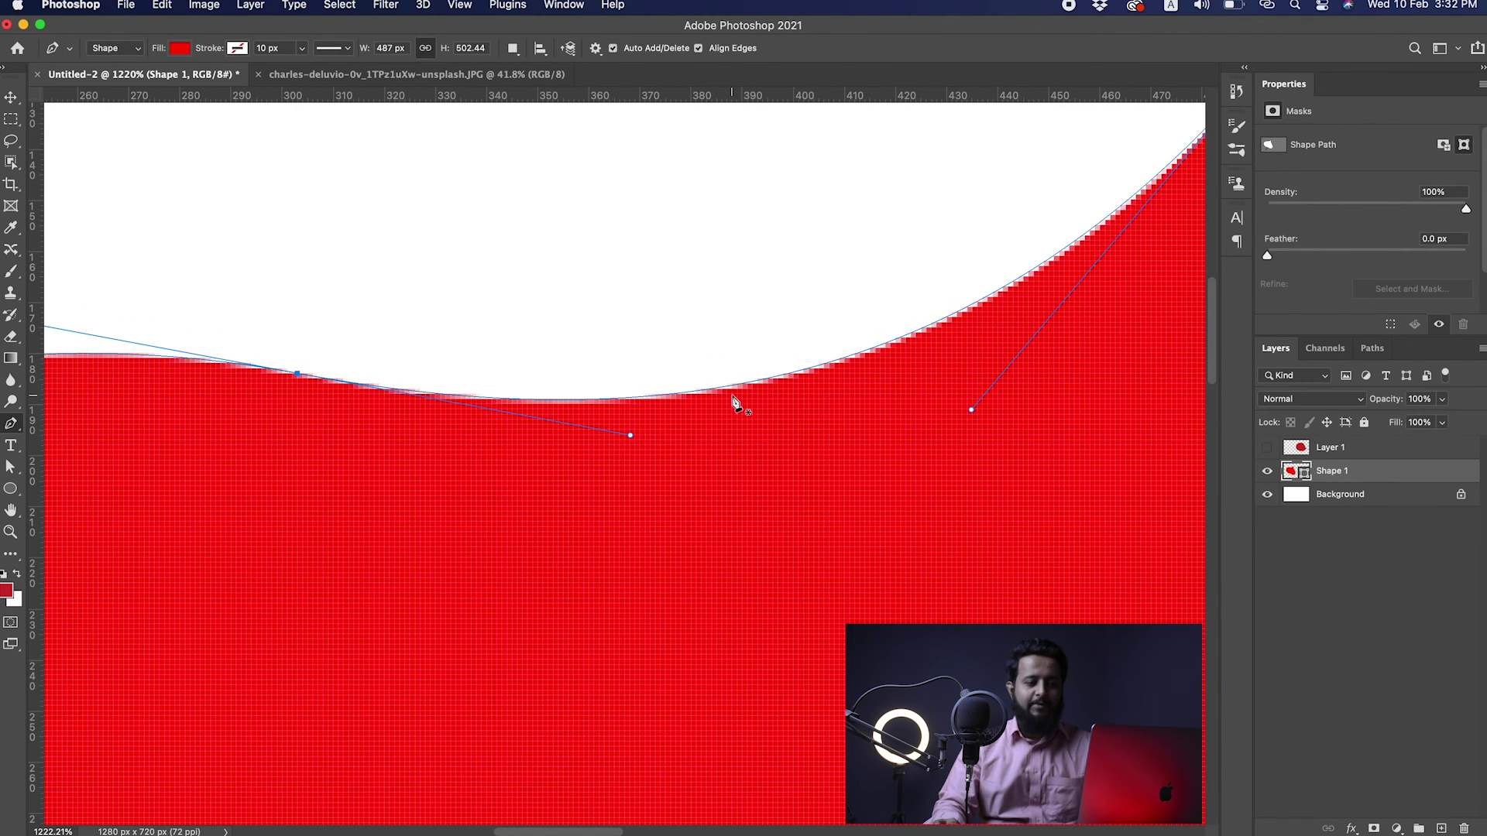
click(733, 386)
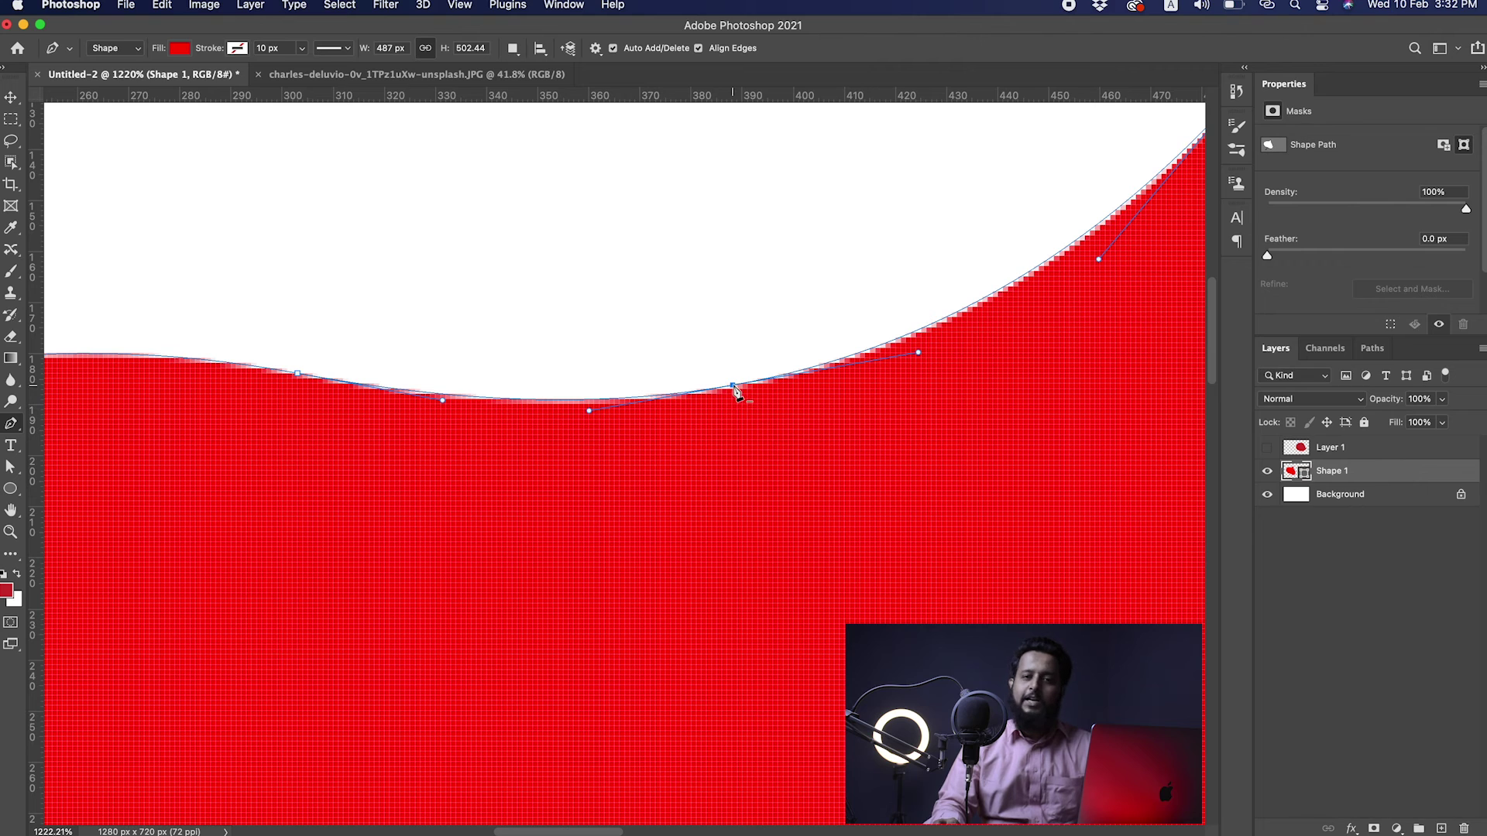
Step: Try deleting the shape's leftmost anchor point with the Pen tool, then undo the deletion
drag(379, 342, 717, 324)
drag(450, 506, 571, 497)
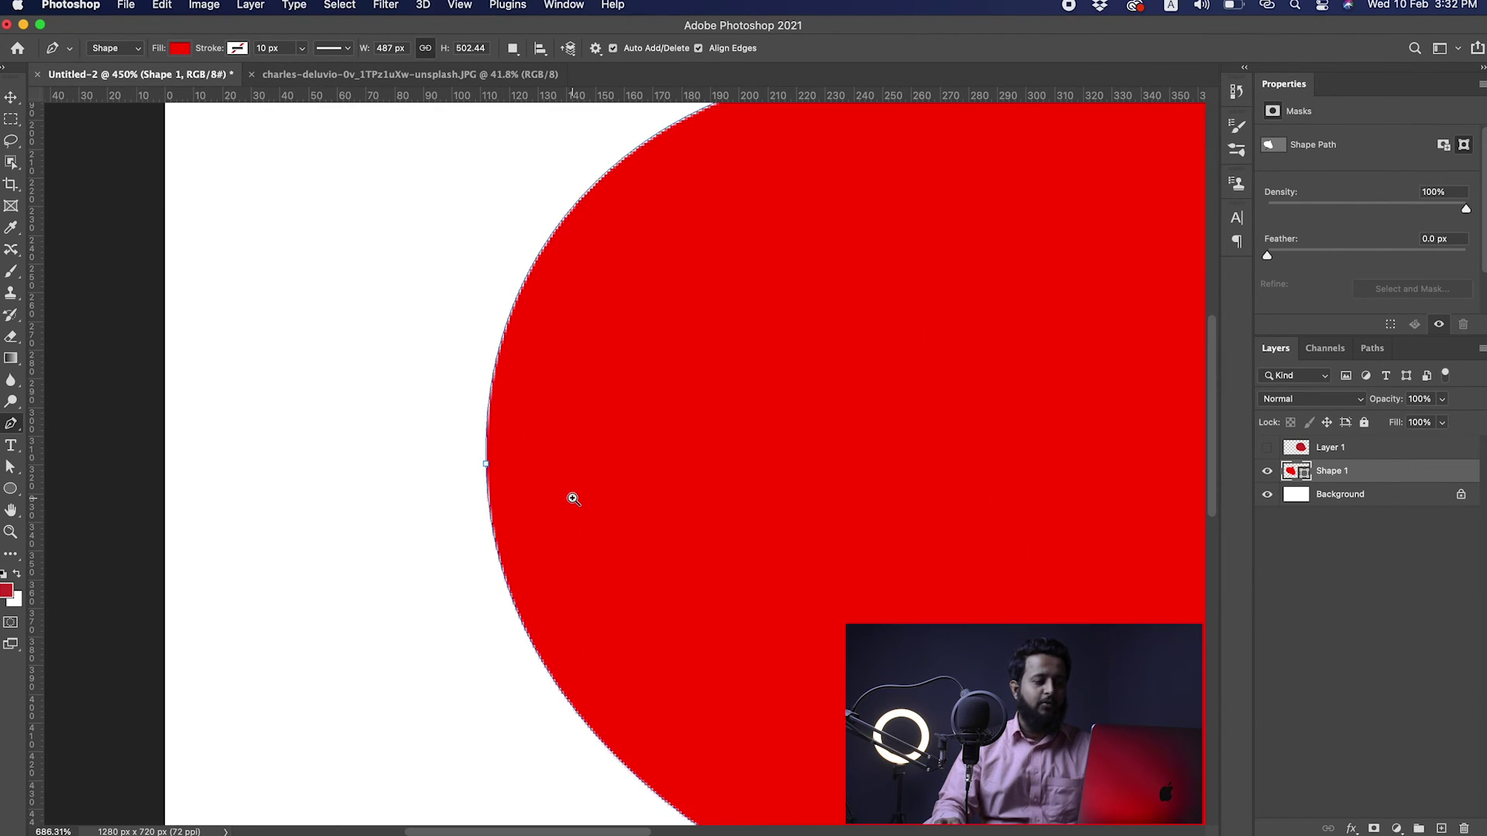
click(487, 464)
drag(806, 429, 735, 432)
key(super+z)
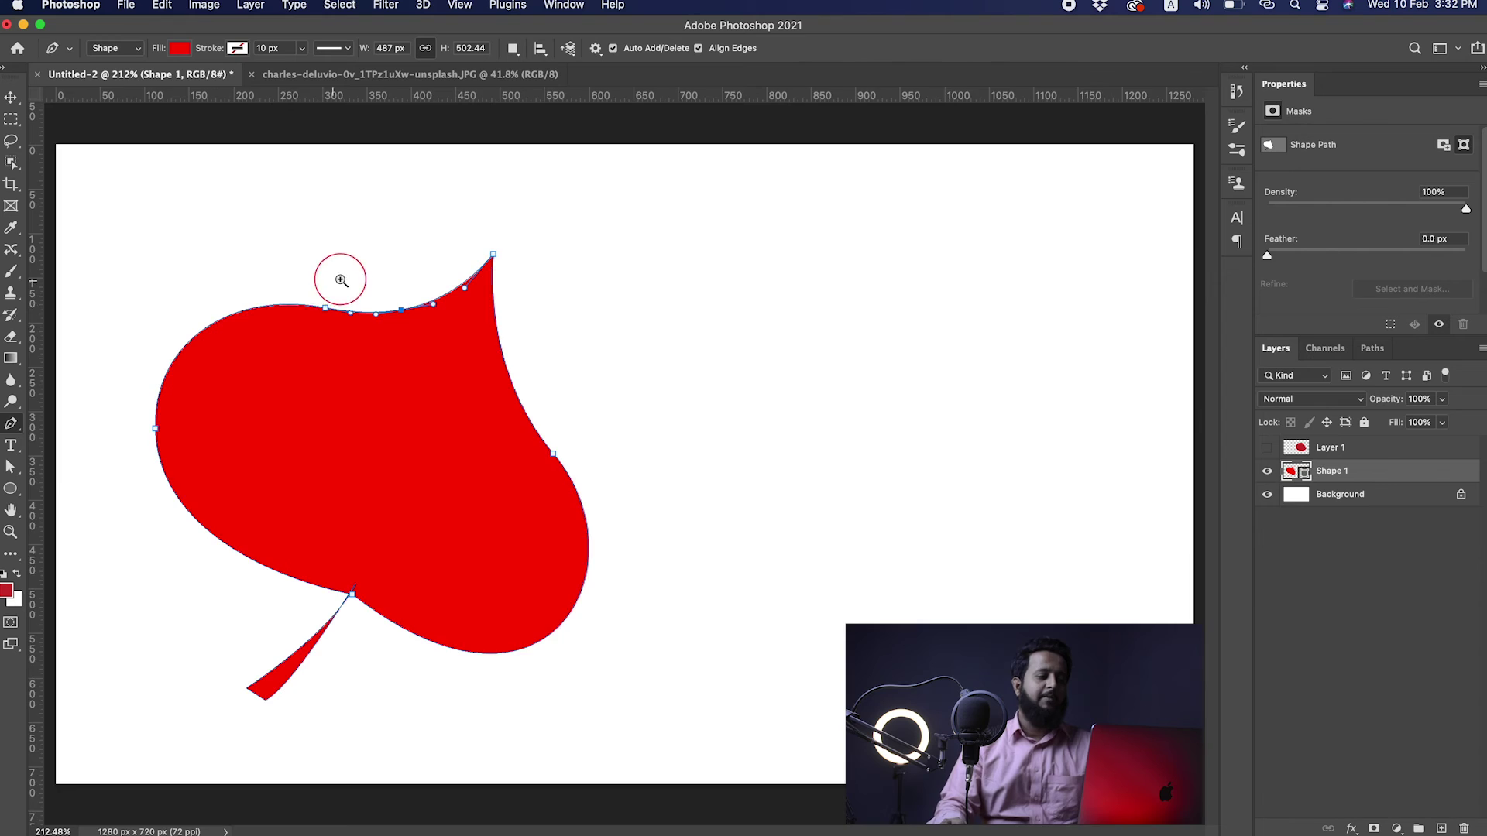
Step: Try dragging the upper edge anchor's direction handle upward with the Convert Point tool, then undo the change
drag(332, 279, 403, 285)
drag(445, 335, 652, 295)
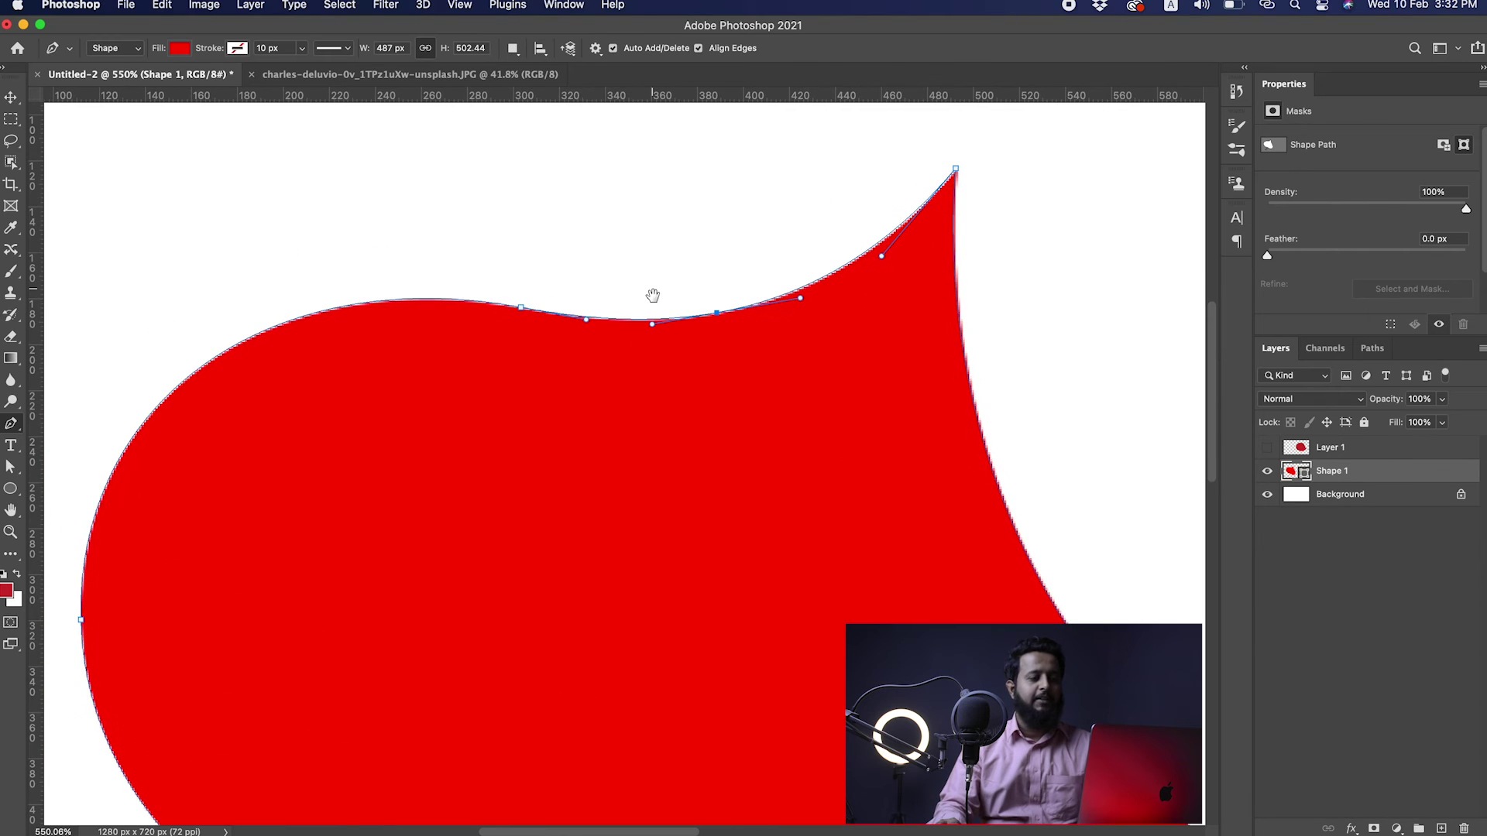
drag(20, 425, 124, 504)
drag(721, 318, 695, 320)
drag(805, 316, 724, 288)
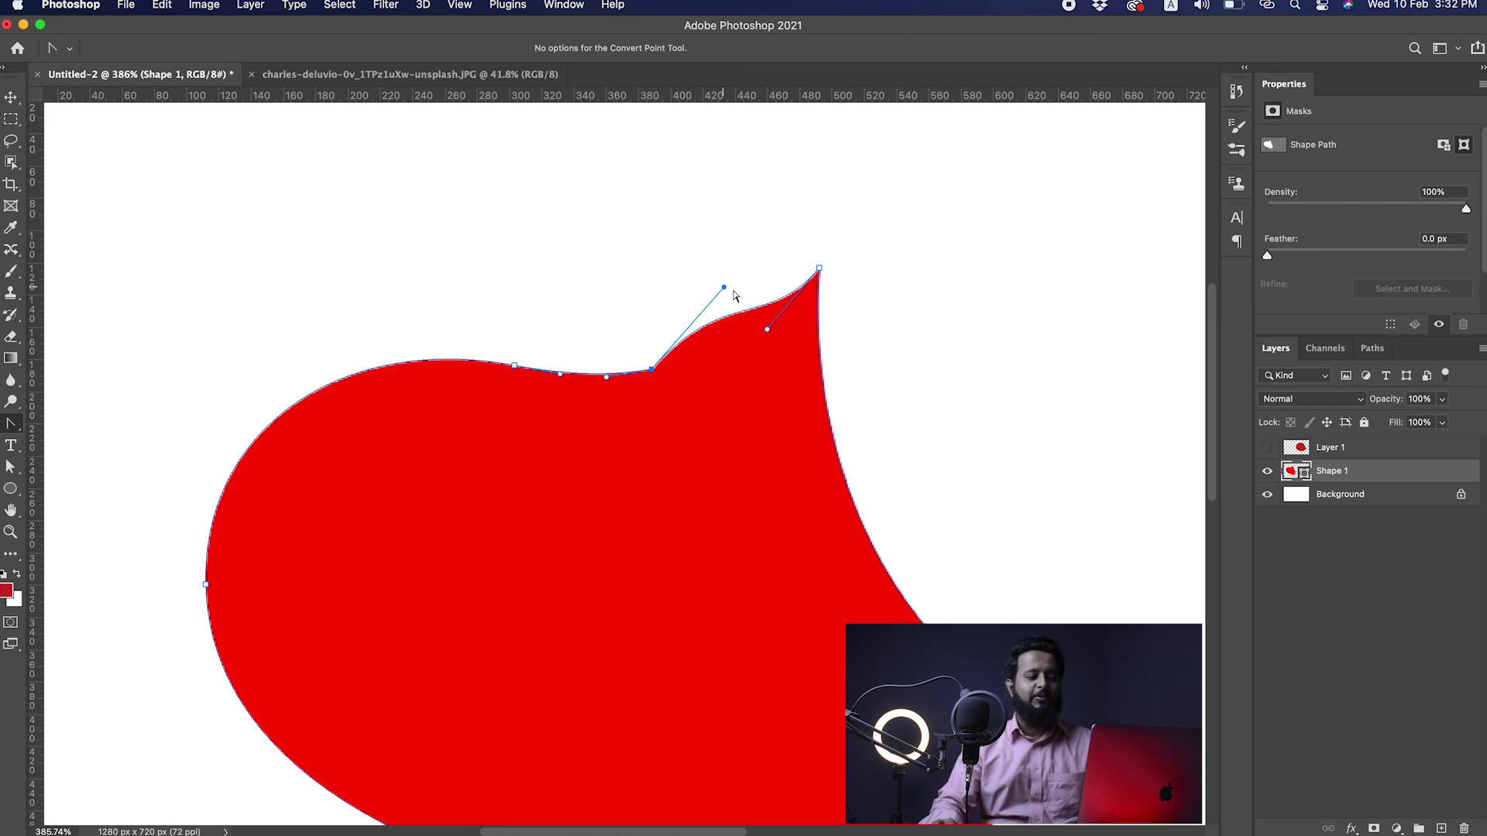
key(super+z)
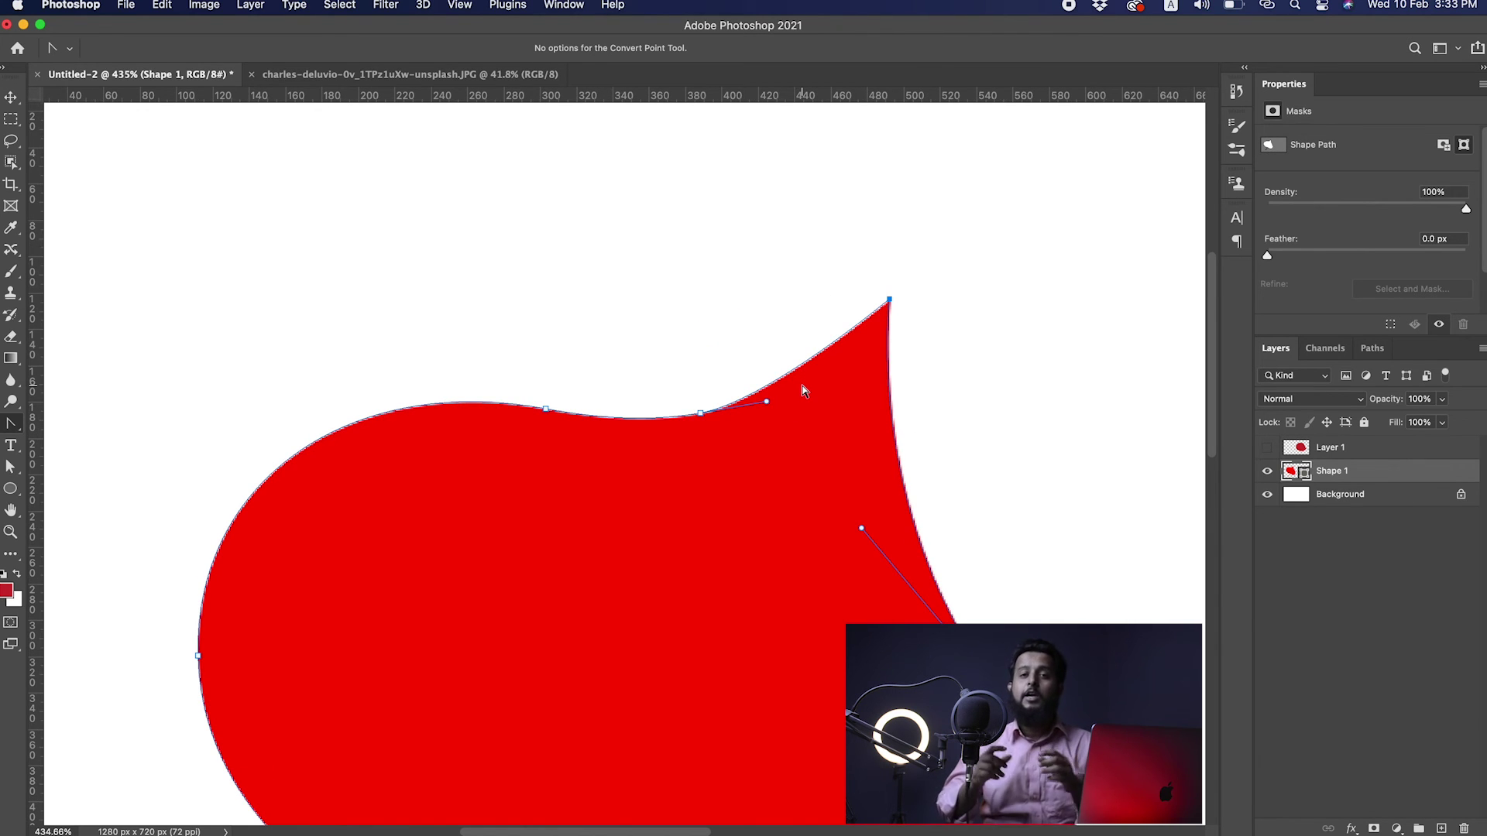
Step: Convert the anchor point nearest the shape's tip into a corner point with the Convert Point tool
click(700, 414)
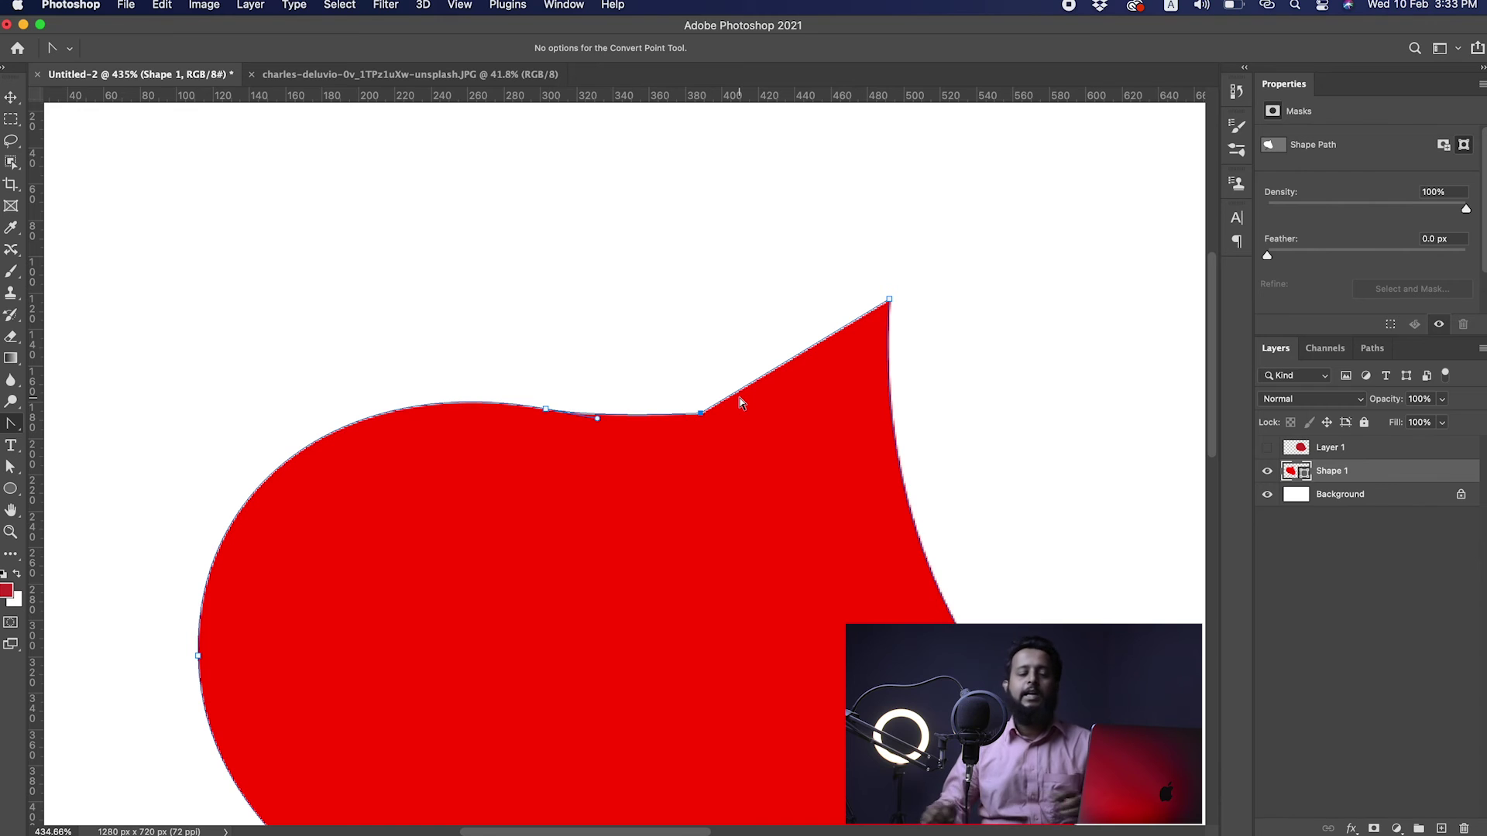
drag(794, 395, 607, 441)
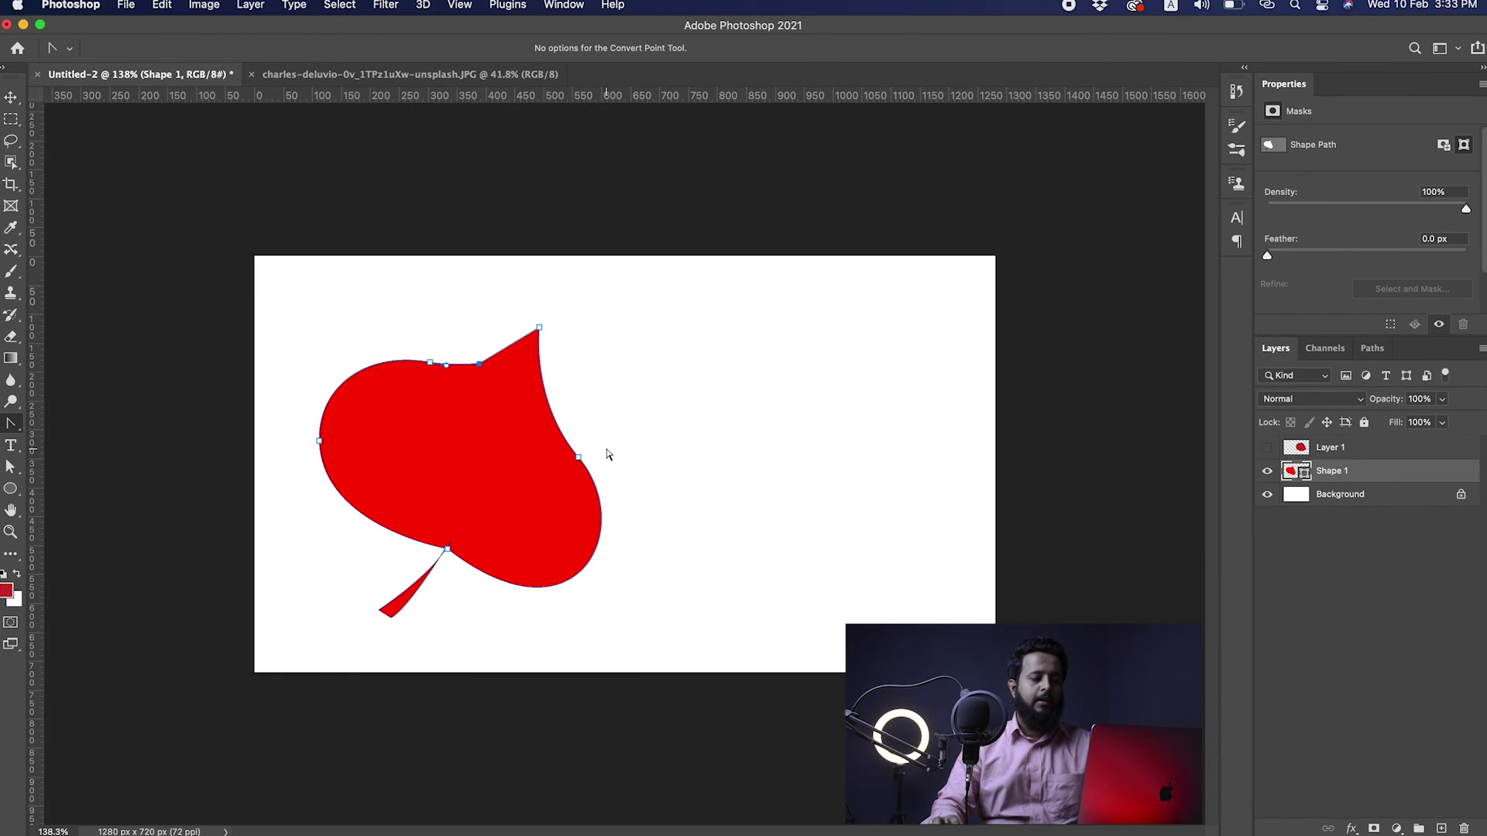
Step: Switch to the banana photo and set the Pen tool to Path mode
key(v)
click(473, 75)
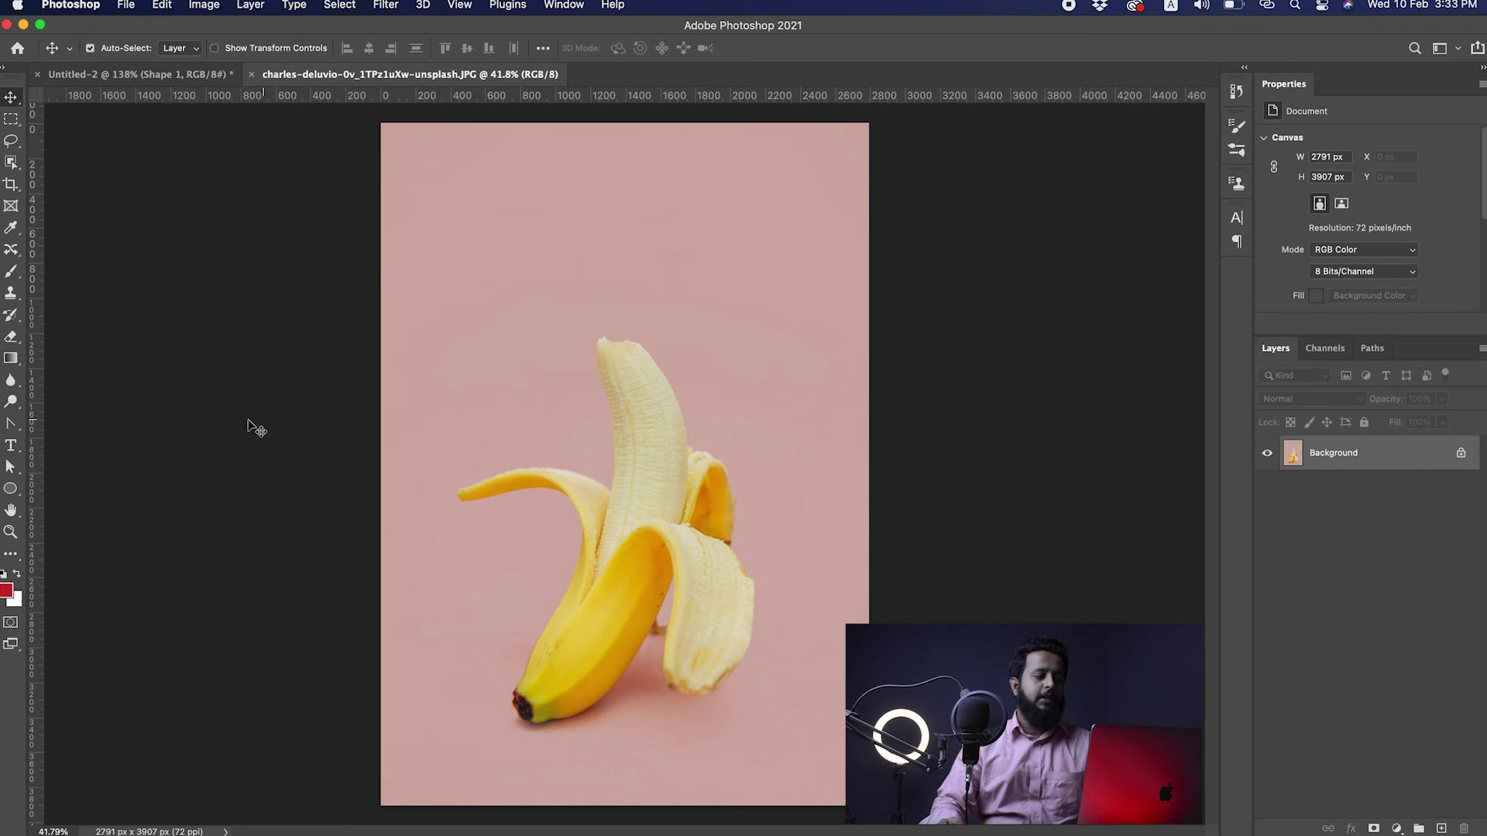
key(p)
click(117, 48)
click(112, 63)
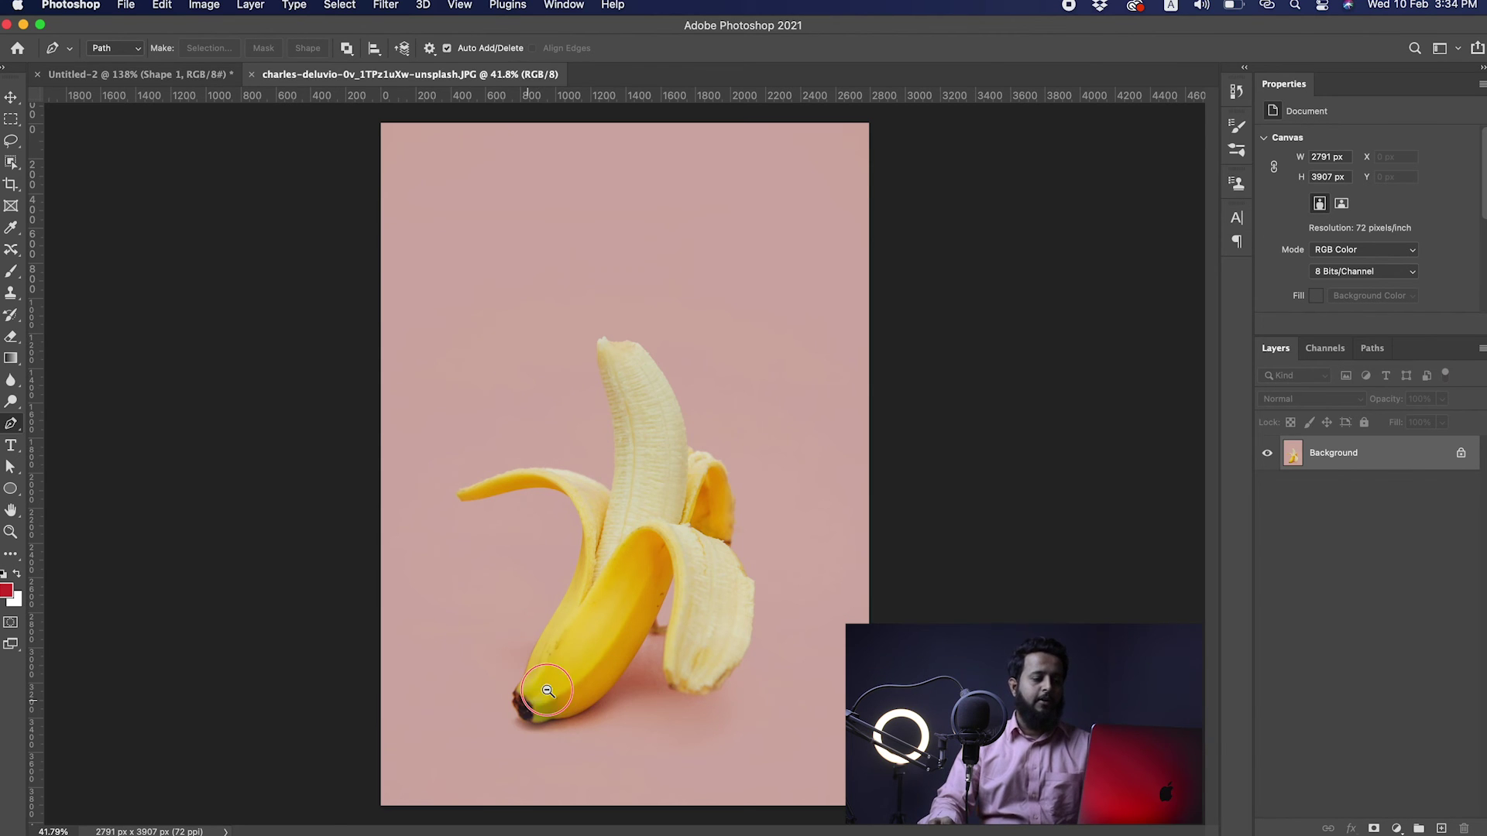
Step: Start a pen path at the banana's dark stem and trace the lower part of its left edge
scroll(593, 647, up, 5)
drag(531, 637, 548, 579)
drag(589, 491, 601, 446)
drag(700, 264, 641, 448)
key(space)
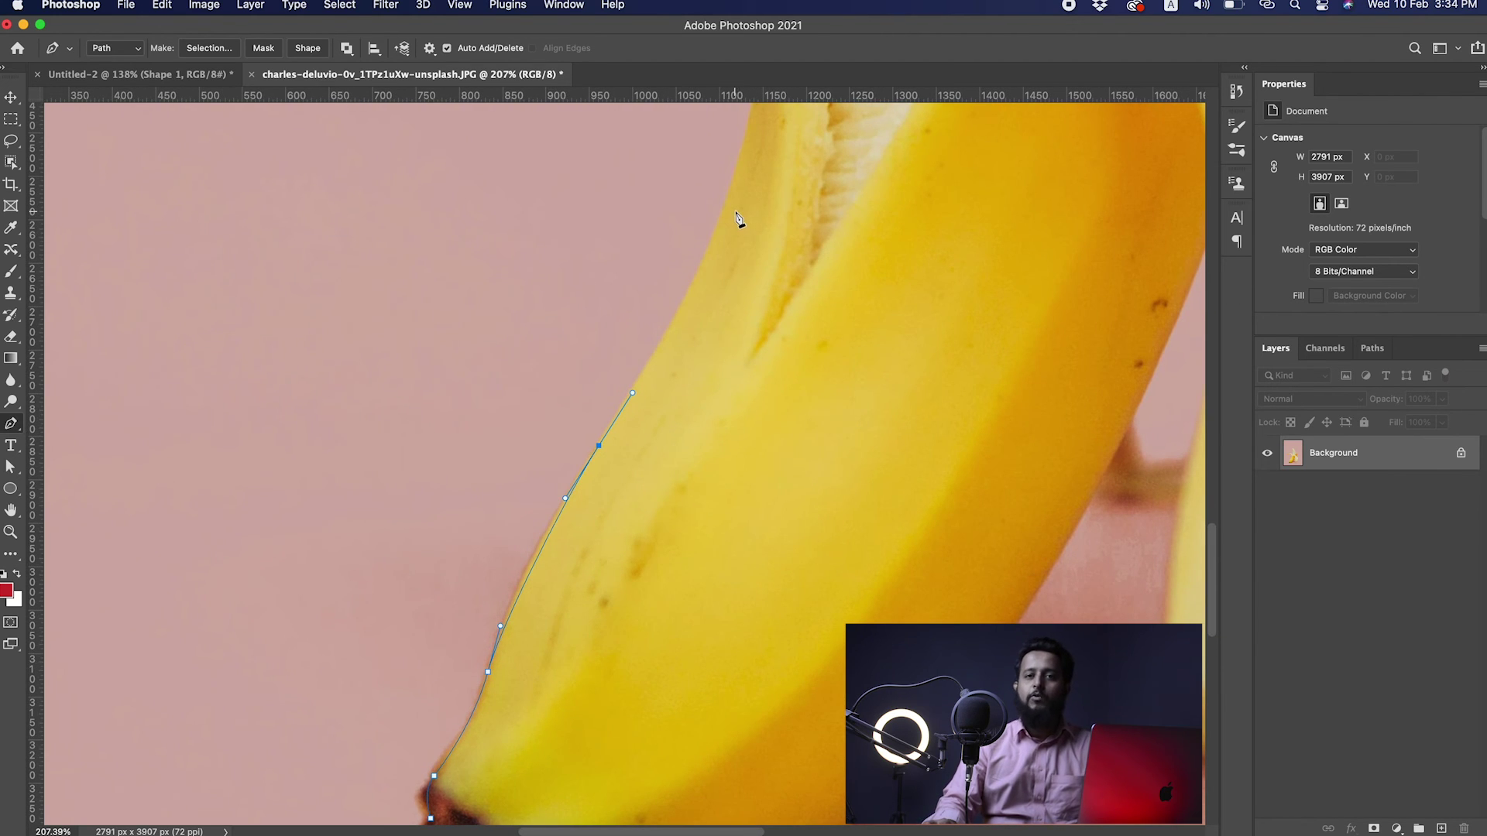
Step: Continue the path with curved anchors up the banana's left edge to the bend of the left peel
key(space)
drag(686, 348, 642, 447)
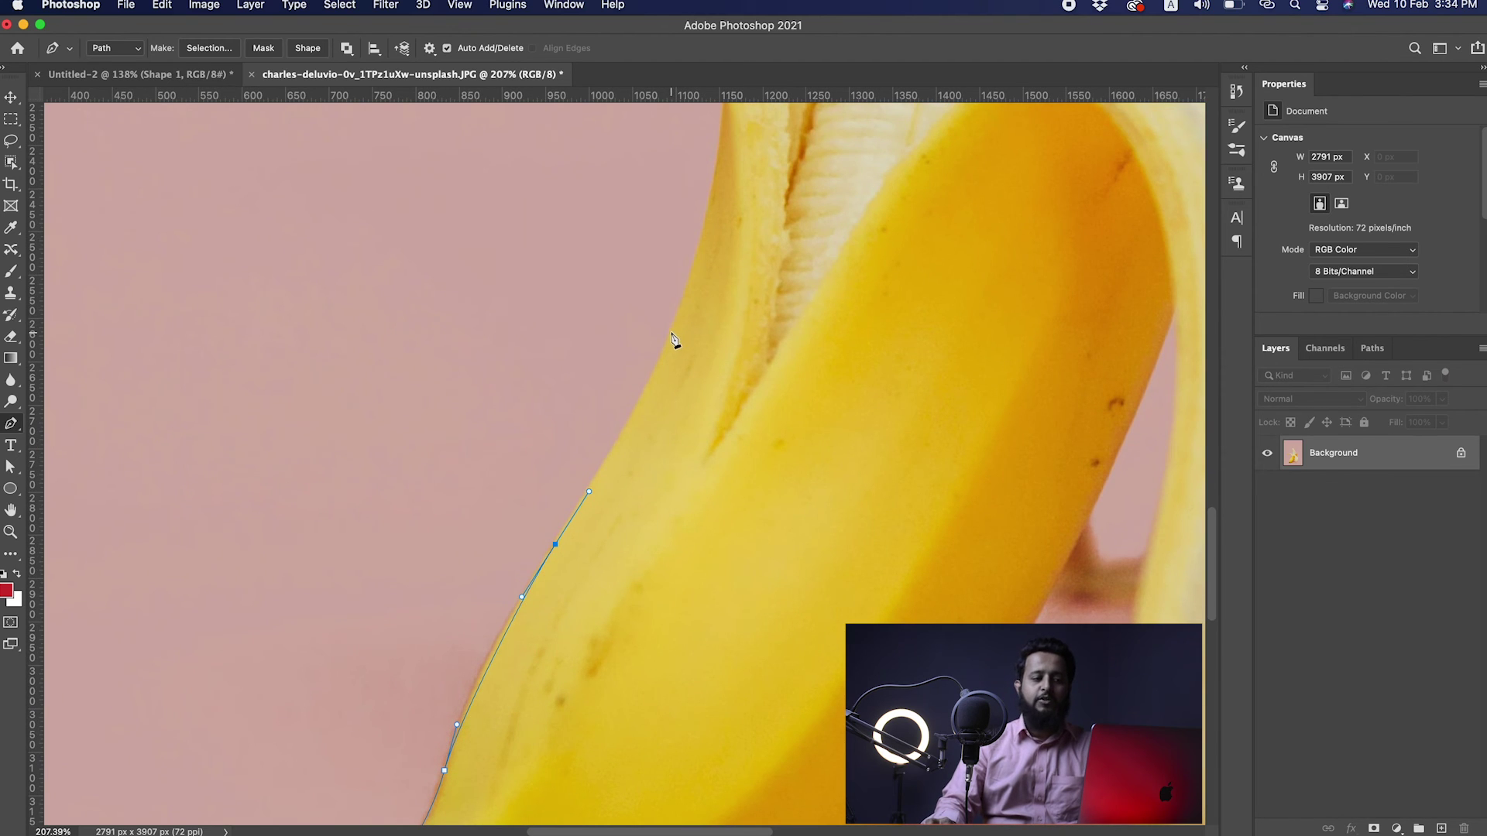
drag(669, 334, 702, 240)
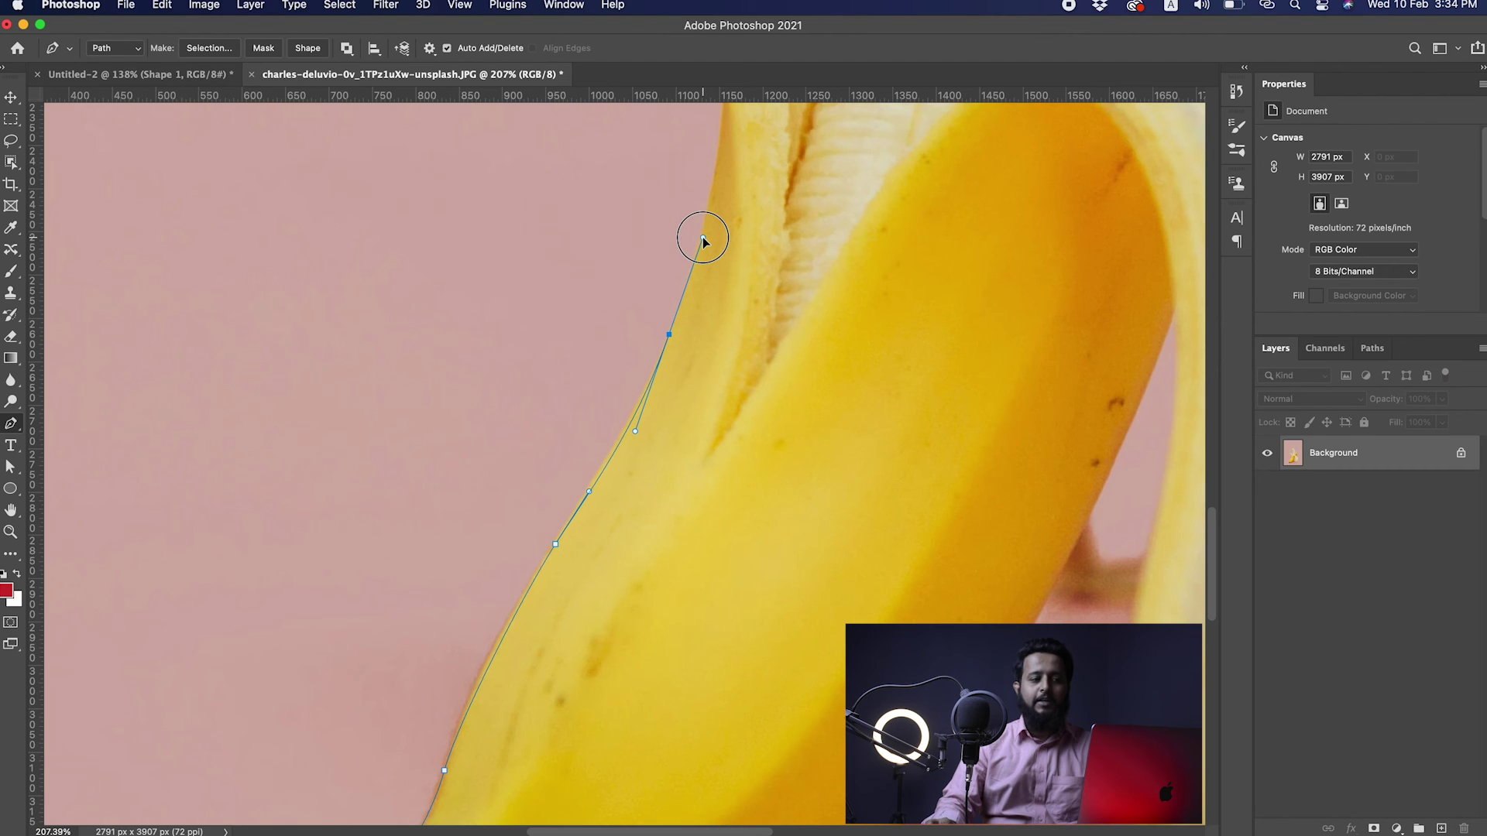
scroll(702, 240, up, 5)
drag(717, 358, 684, 266)
scroll(780, 392, up, 3)
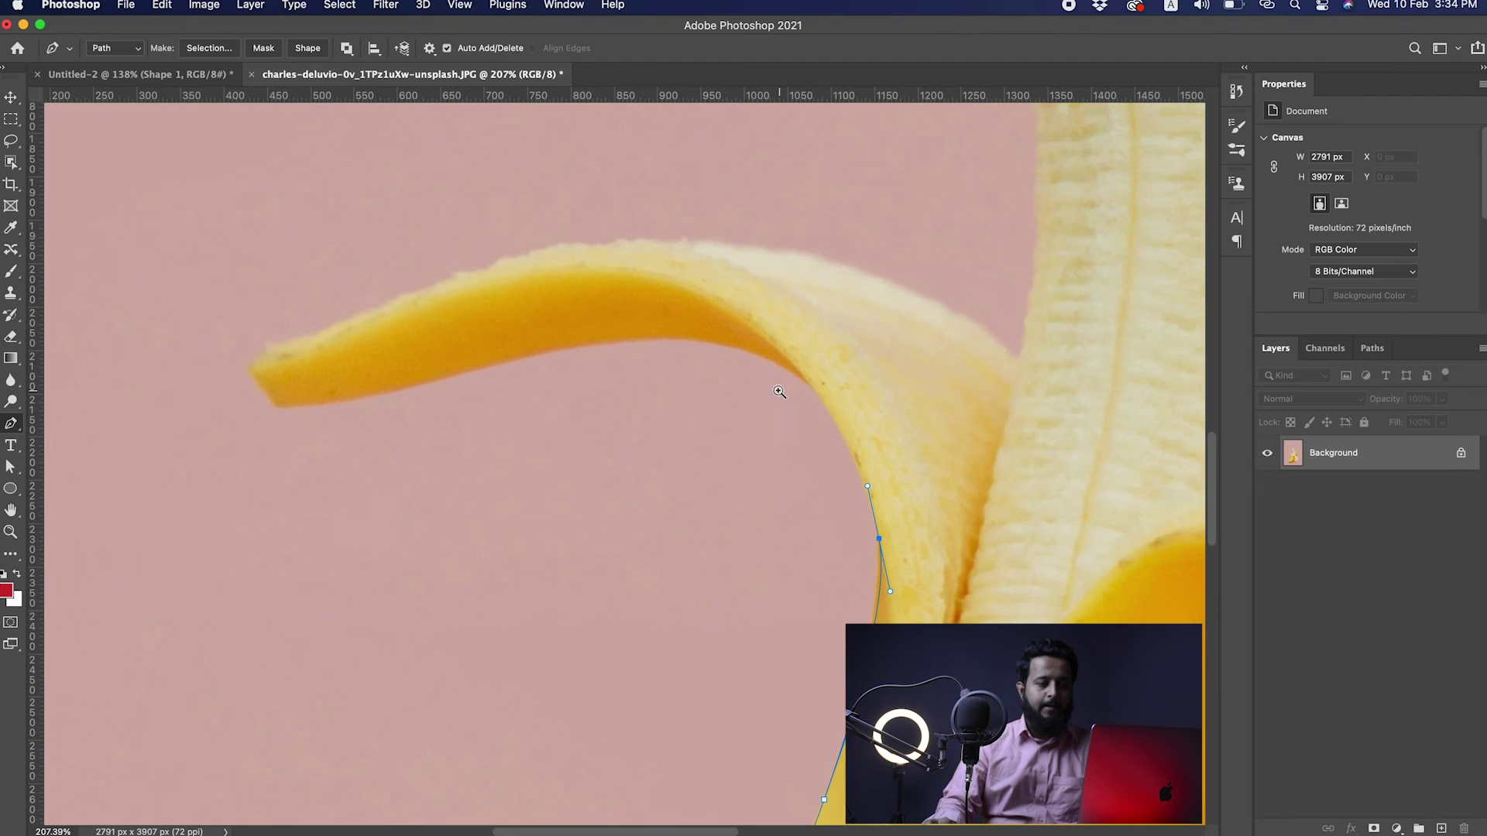
Step: Trace the underside of the left peel with curved anchors out to its pointed end
click(815, 378)
drag(798, 374, 783, 364)
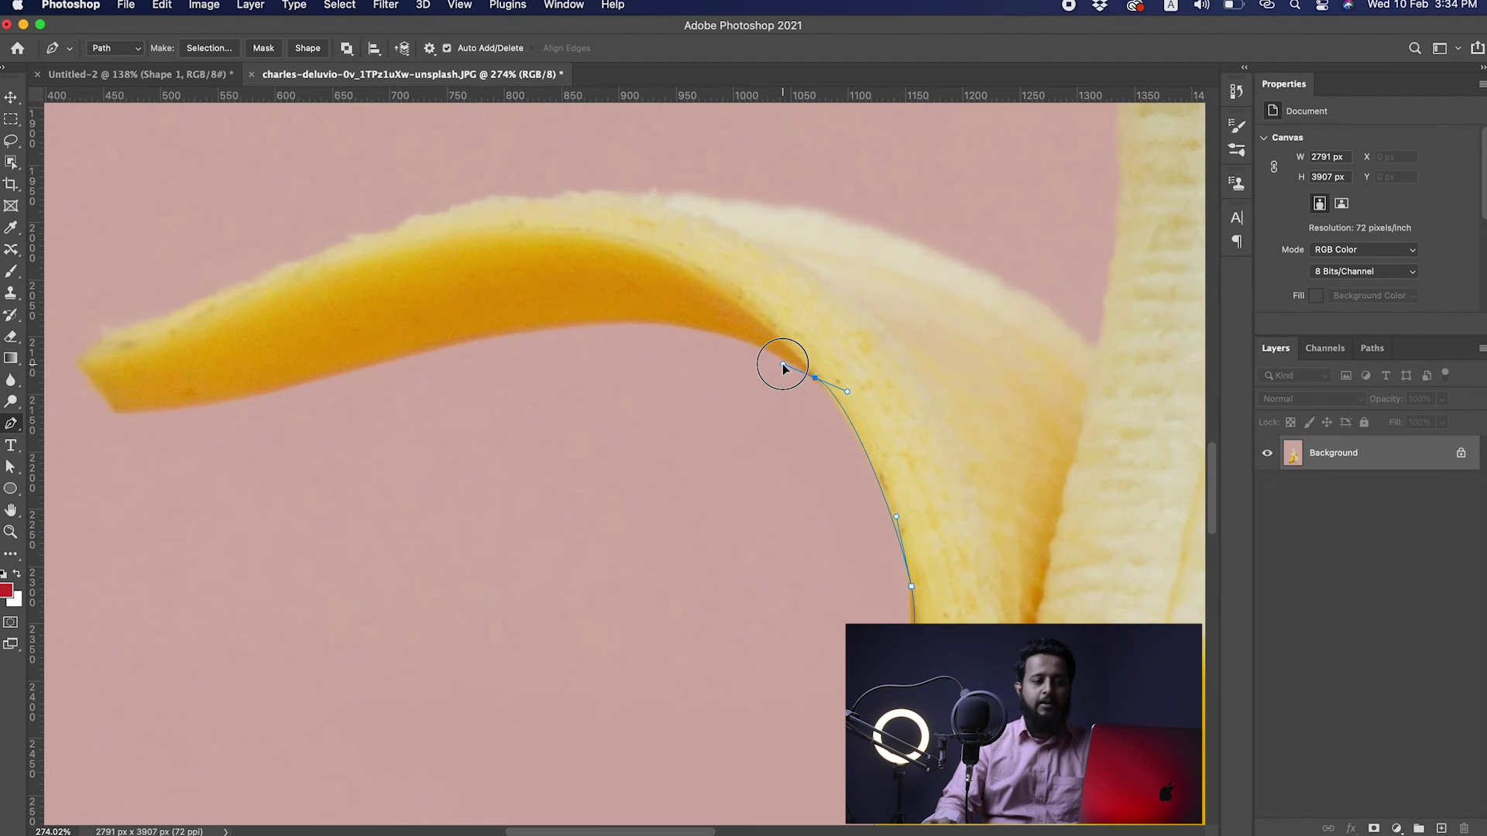
drag(604, 324, 497, 336)
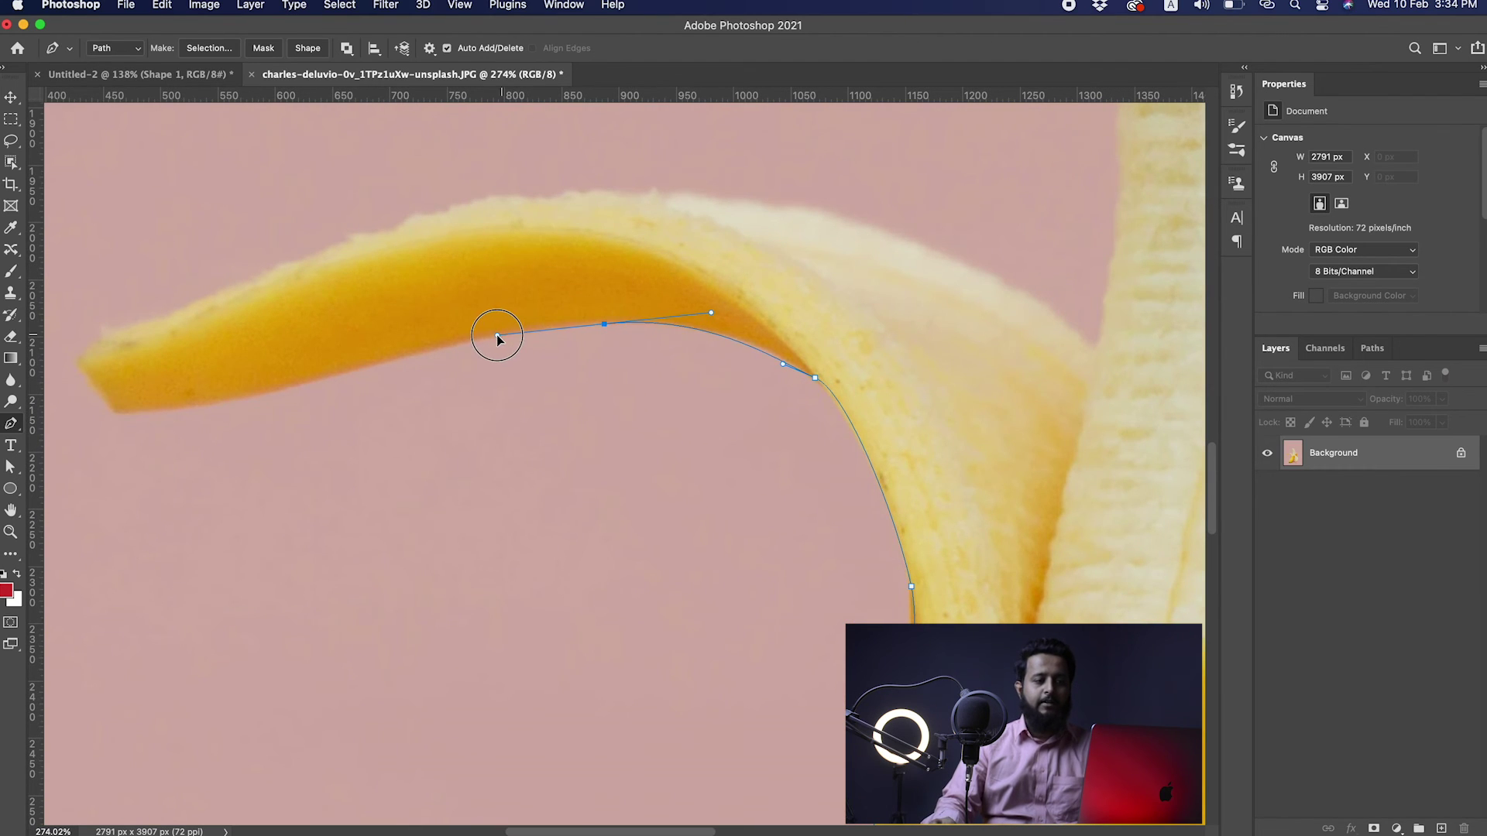
scroll(730, 342, left, 5)
drag(573, 396, 526, 404)
click(442, 411)
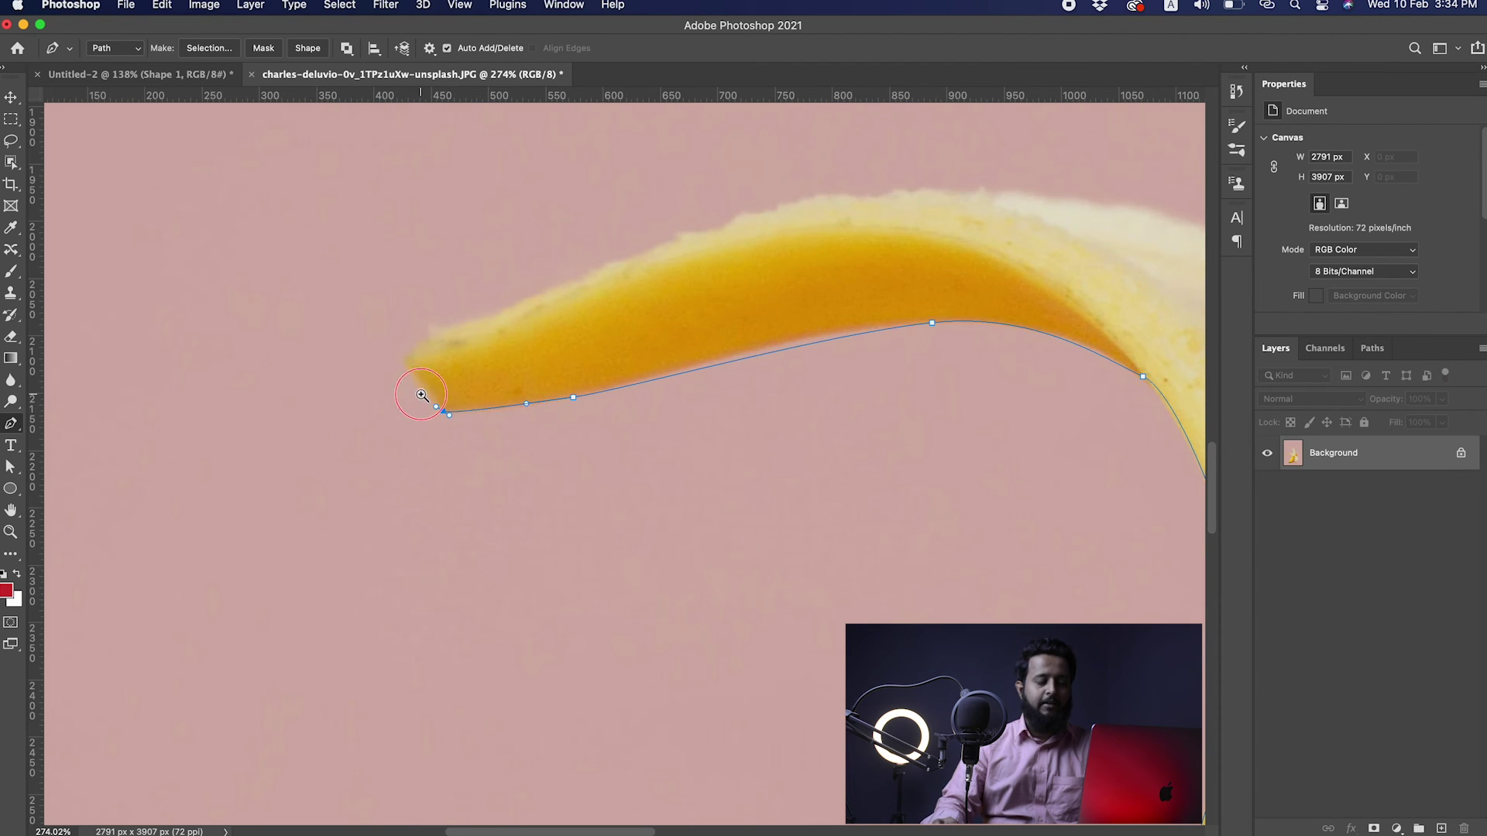
Step: Undo the last anchor and place it again as a curved point at the lower corner of the left peel's end
scroll(432, 402, up, 5)
key(super+z)
drag(471, 437, 462, 425)
key(super+z)
click(473, 431)
key(super+z)
drag(466, 429, 452, 418)
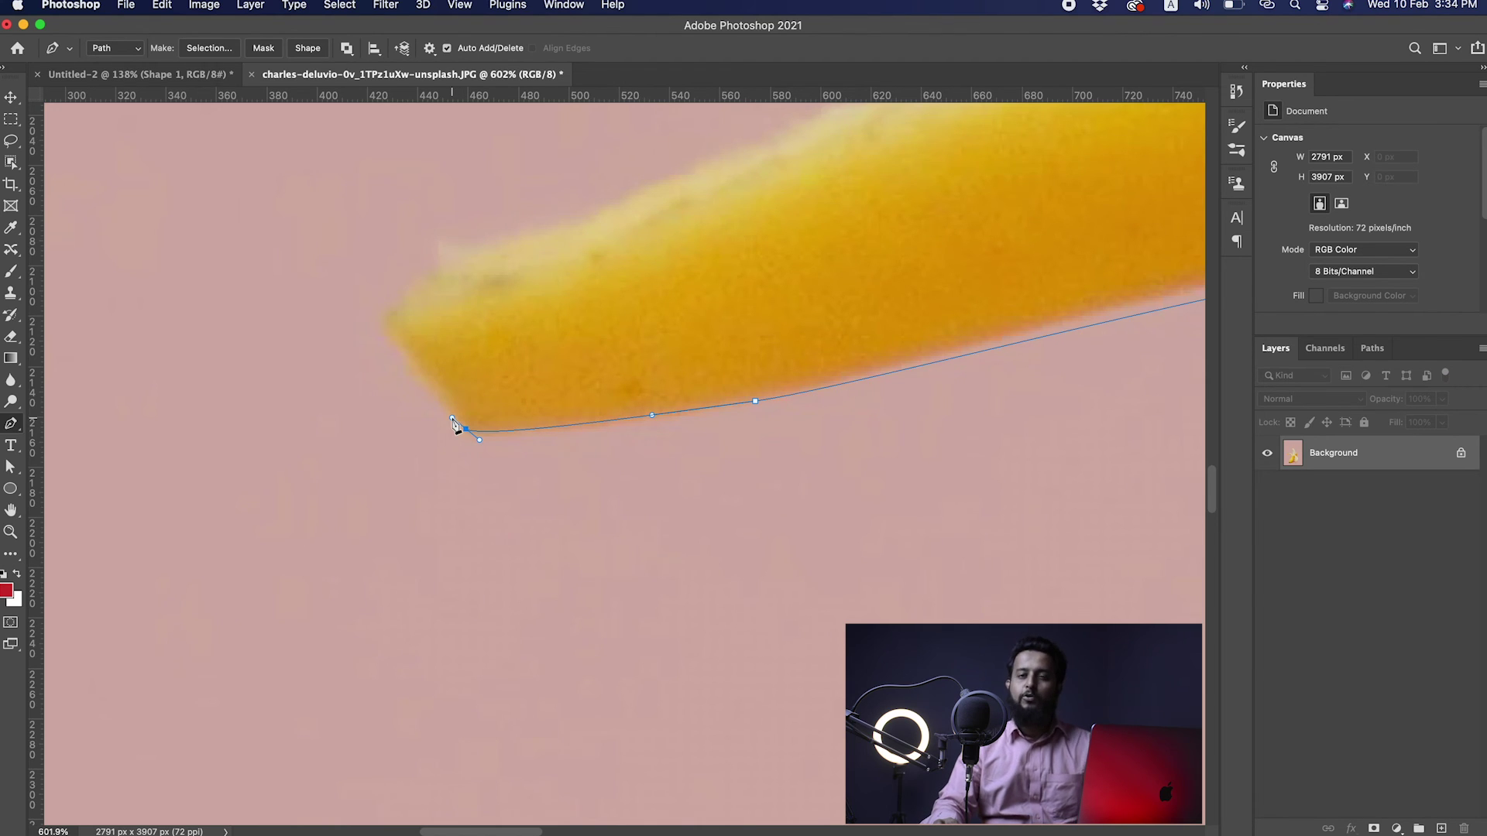
Step: Trace around the left peel's end and along its top edge to where it meets the upright fruit
click(393, 309)
drag(395, 307, 410, 294)
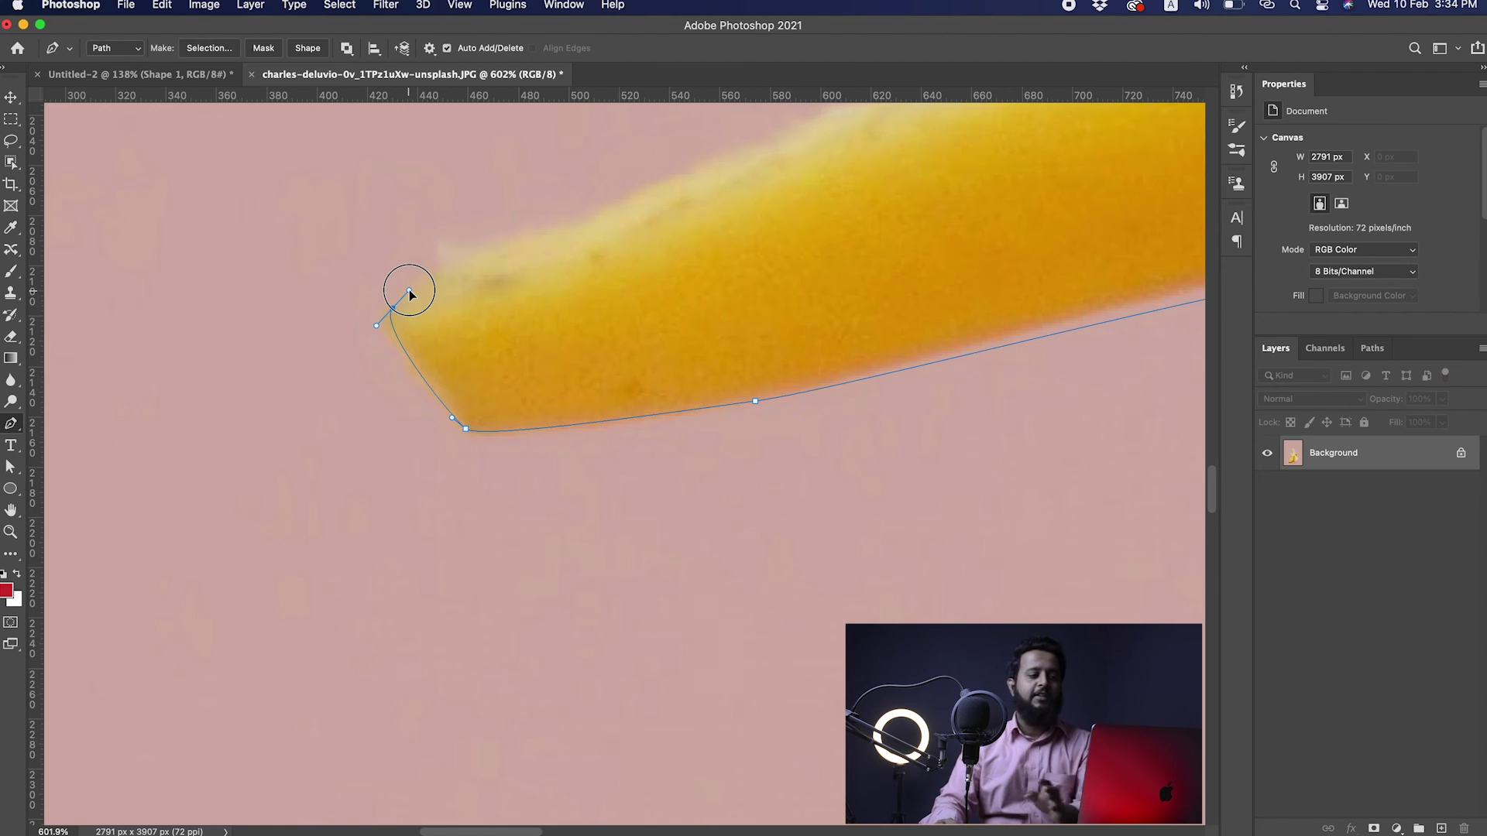
drag(411, 292, 415, 292)
drag(552, 375, 339, 594)
drag(423, 471, 398, 480)
drag(525, 408, 610, 373)
drag(1095, 324, 721, 388)
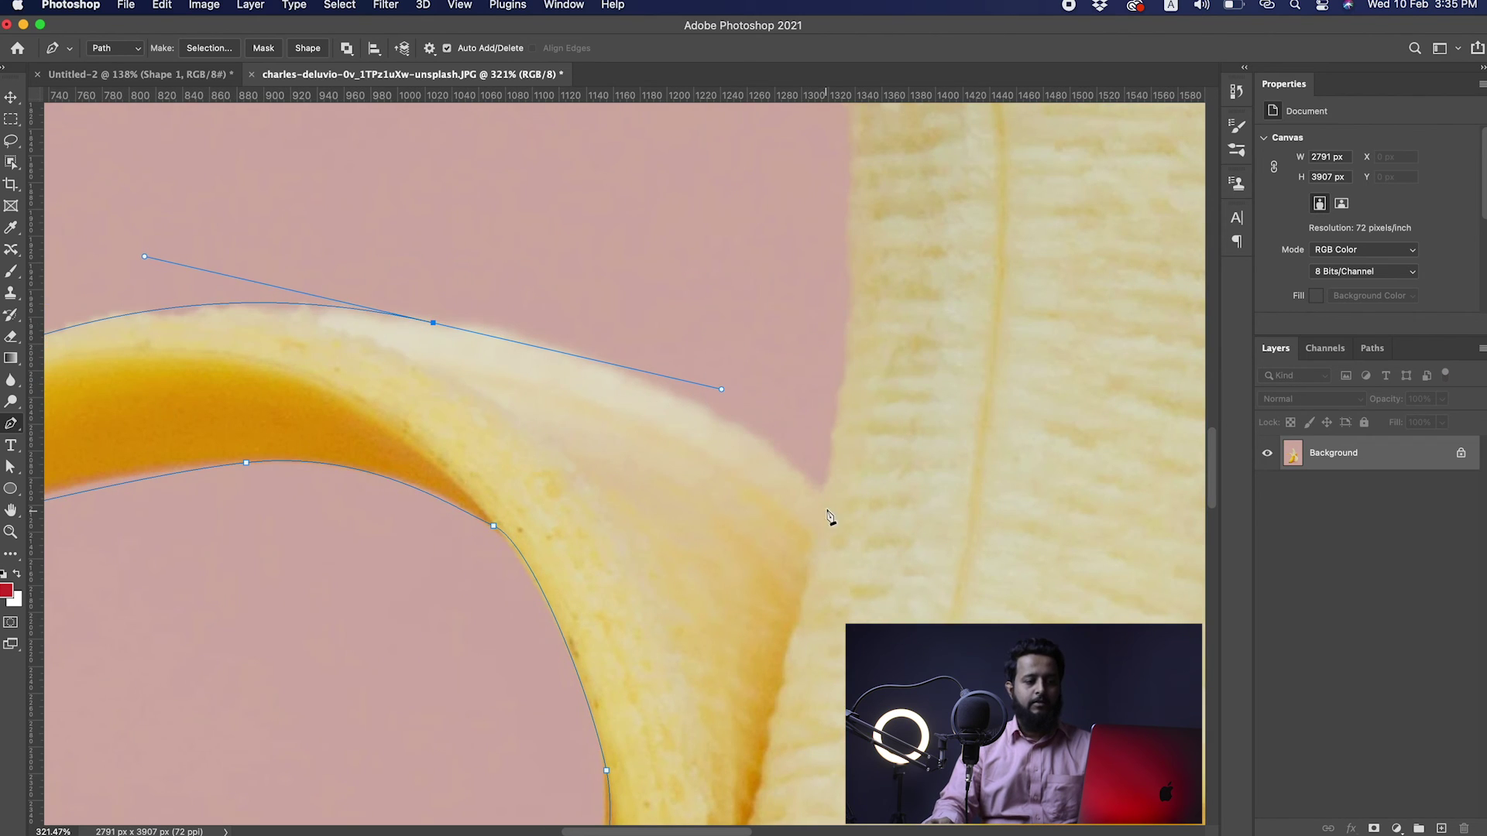
drag(826, 497, 832, 505)
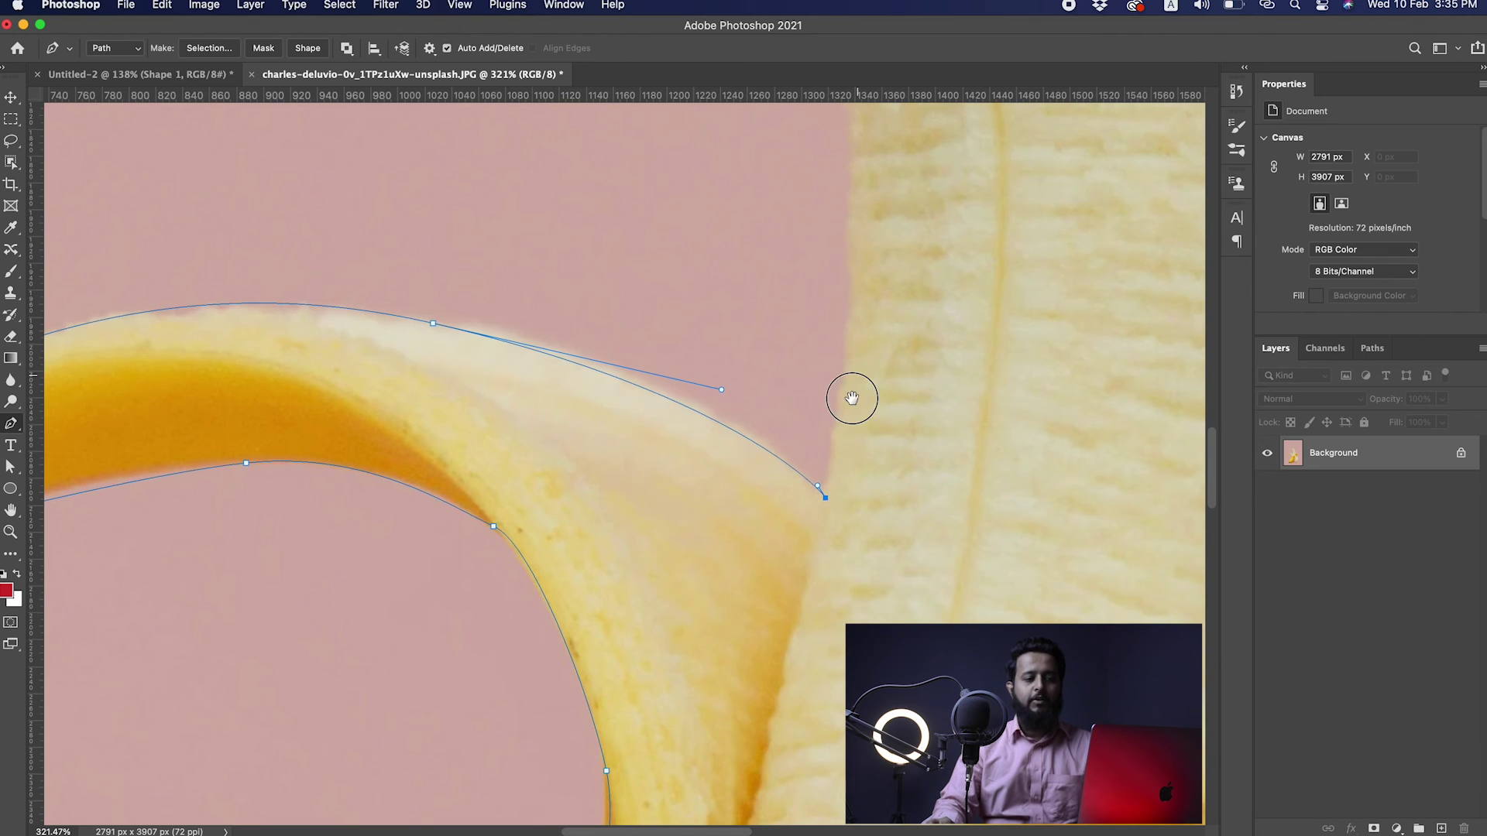
Step: Trace the path up the left edge of the upright fruit and across its top end
scroll(844, 434, up, 5)
drag(834, 424, 833, 299)
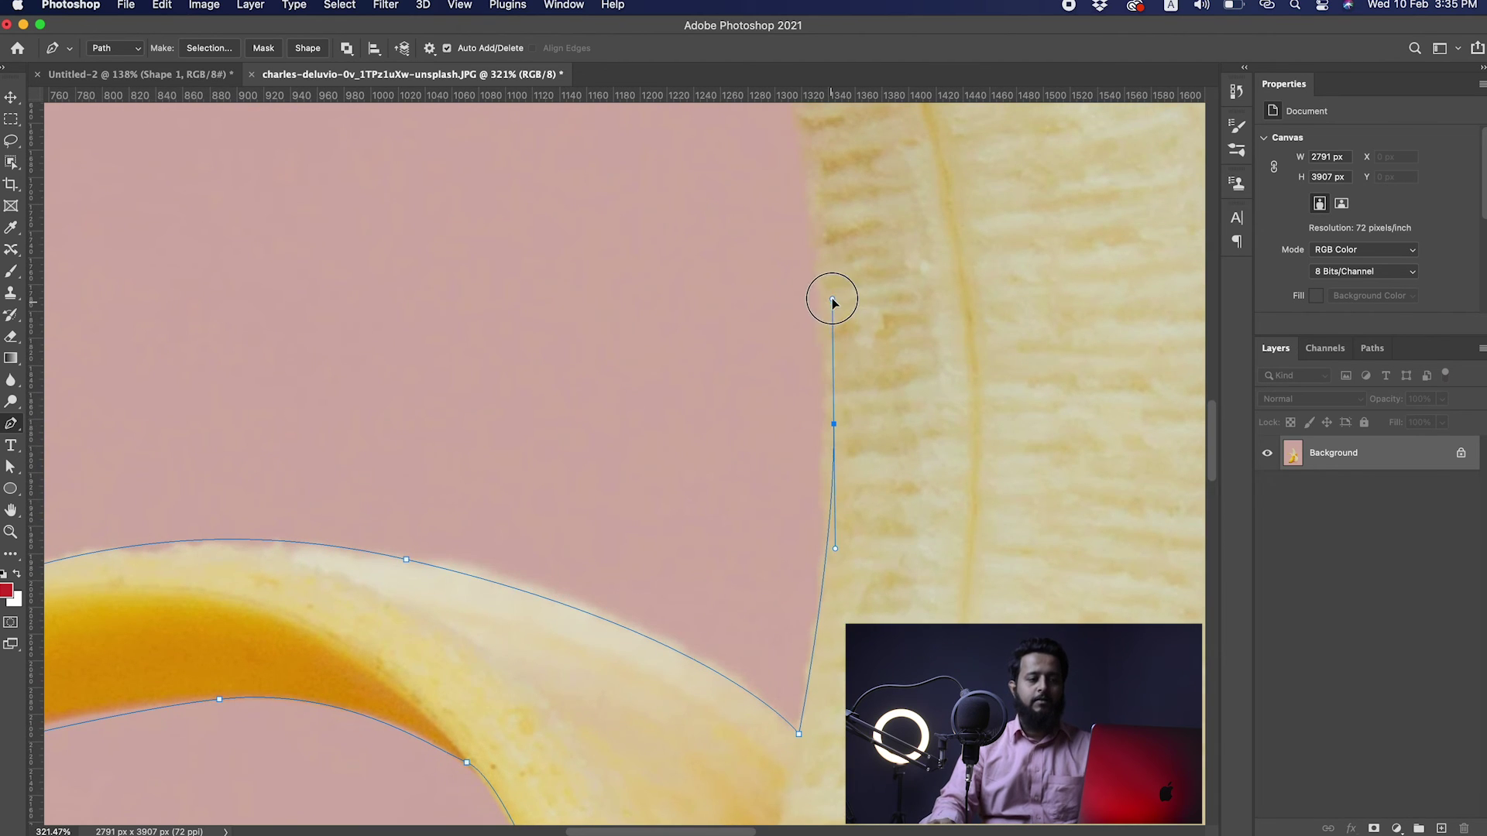
scroll(834, 298, up, 5)
drag(815, 357, 778, 276)
scroll(797, 543, up, 5)
drag(774, 356, 855, 343)
drag(1019, 348, 1062, 346)
drag(1132, 418, 1166, 453)
Step: Continue the path down the right edge of the upright fruit and onto the top of the small back peel
drag(1162, 583, 704, 388)
drag(778, 431, 730, 431)
drag(850, 598, 888, 758)
drag(821, 683, 747, 396)
drag(806, 483, 960, 552)
scroll(736, 388, down, 5)
scroll(736, 388, right, 5)
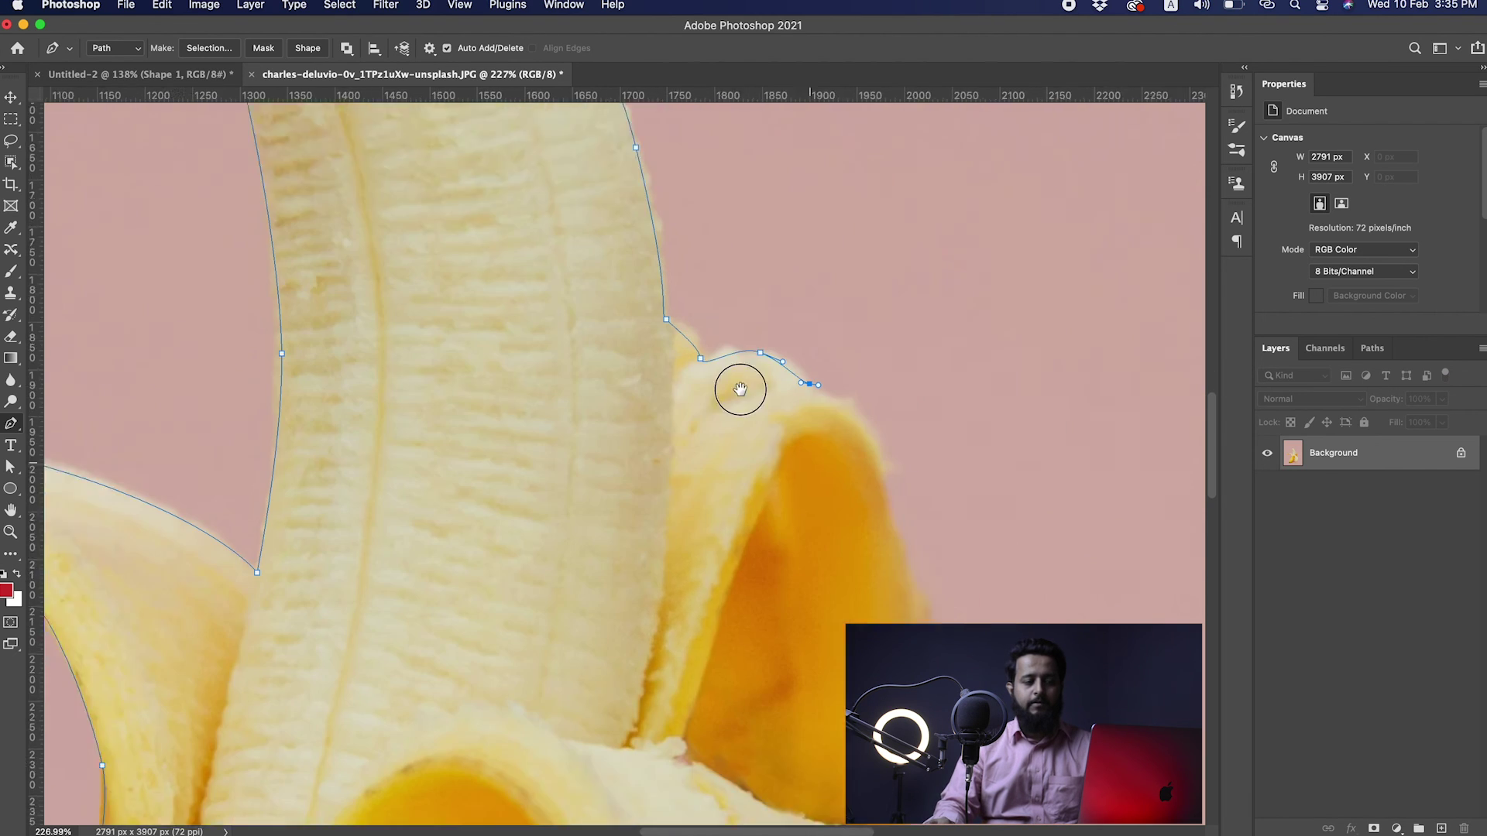
Step: Trace the outer edge of the small back peel down to the front peel
drag(779, 380, 806, 458)
drag(805, 643, 738, 333)
scroll(734, 401, up, 4)
drag(744, 474, 750, 484)
drag(750, 603, 637, 306)
Step: Trace the upper outer edge of the front peel past its protruding corner
drag(735, 354, 803, 447)
scroll(707, 564, down, 3)
drag(696, 578, 666, 267)
click(688, 353)
Step: Trace the front peel's outer edge downward and around its rounded lower end with curved anchors
drag(721, 461, 702, 507)
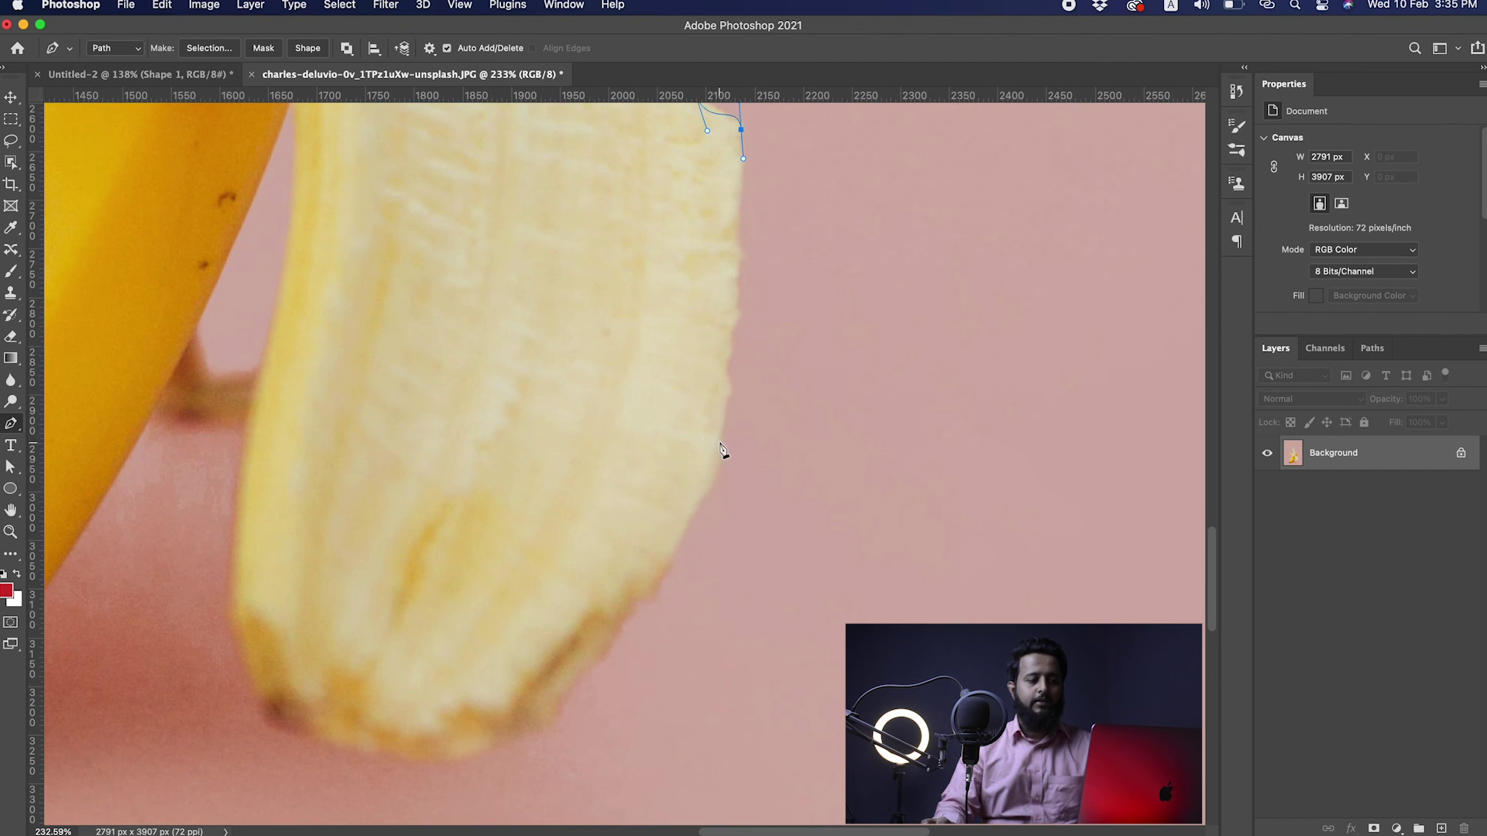
drag(720, 442, 696, 502)
drag(525, 720, 461, 750)
drag(250, 672, 220, 577)
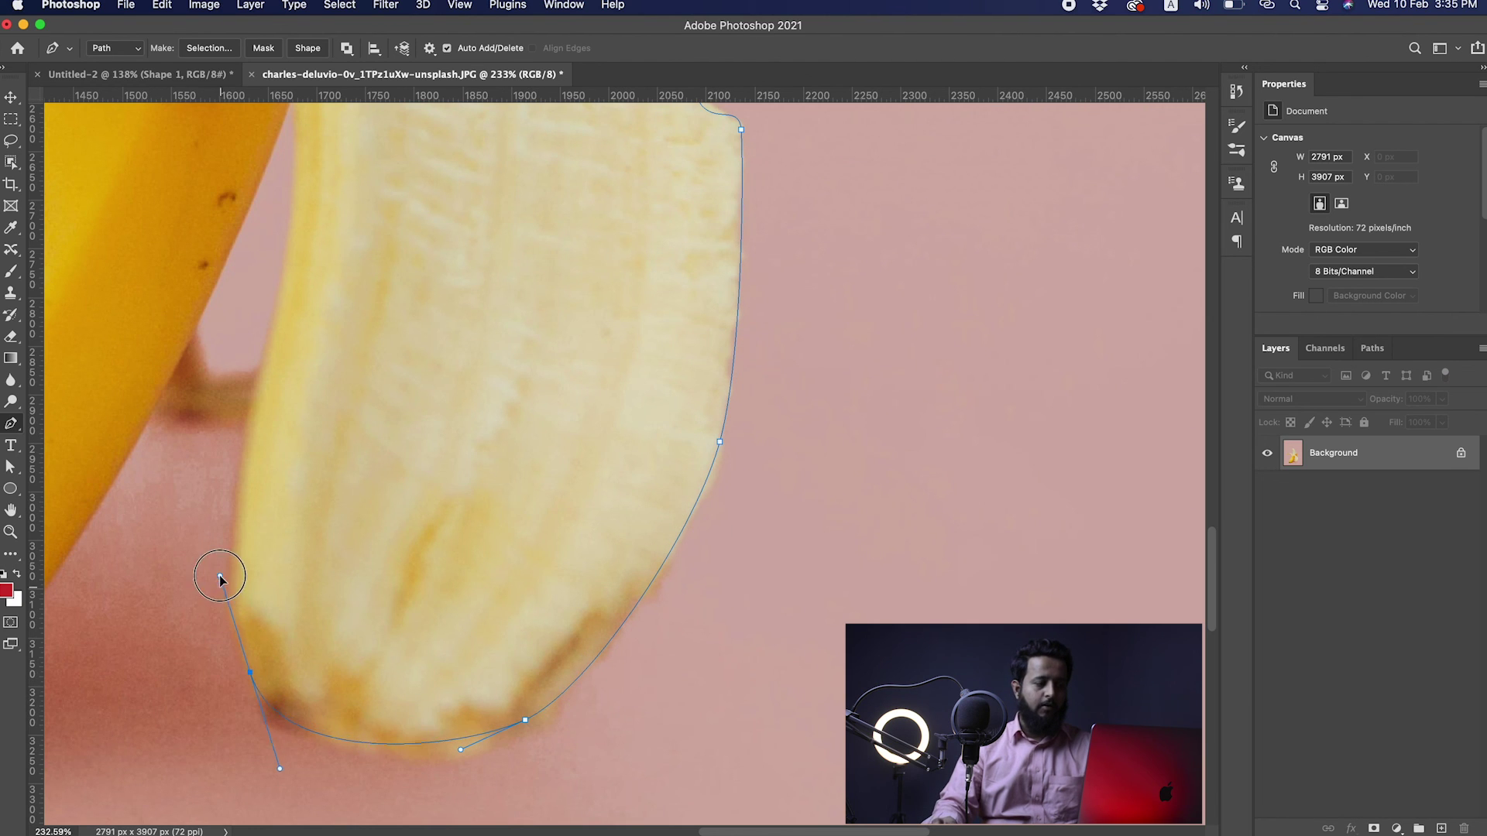
Step: Trace the front peel's inner edge up to the top of the gap and make that anchor a corner
drag(257, 382, 273, 326)
drag(283, 268, 556, 490)
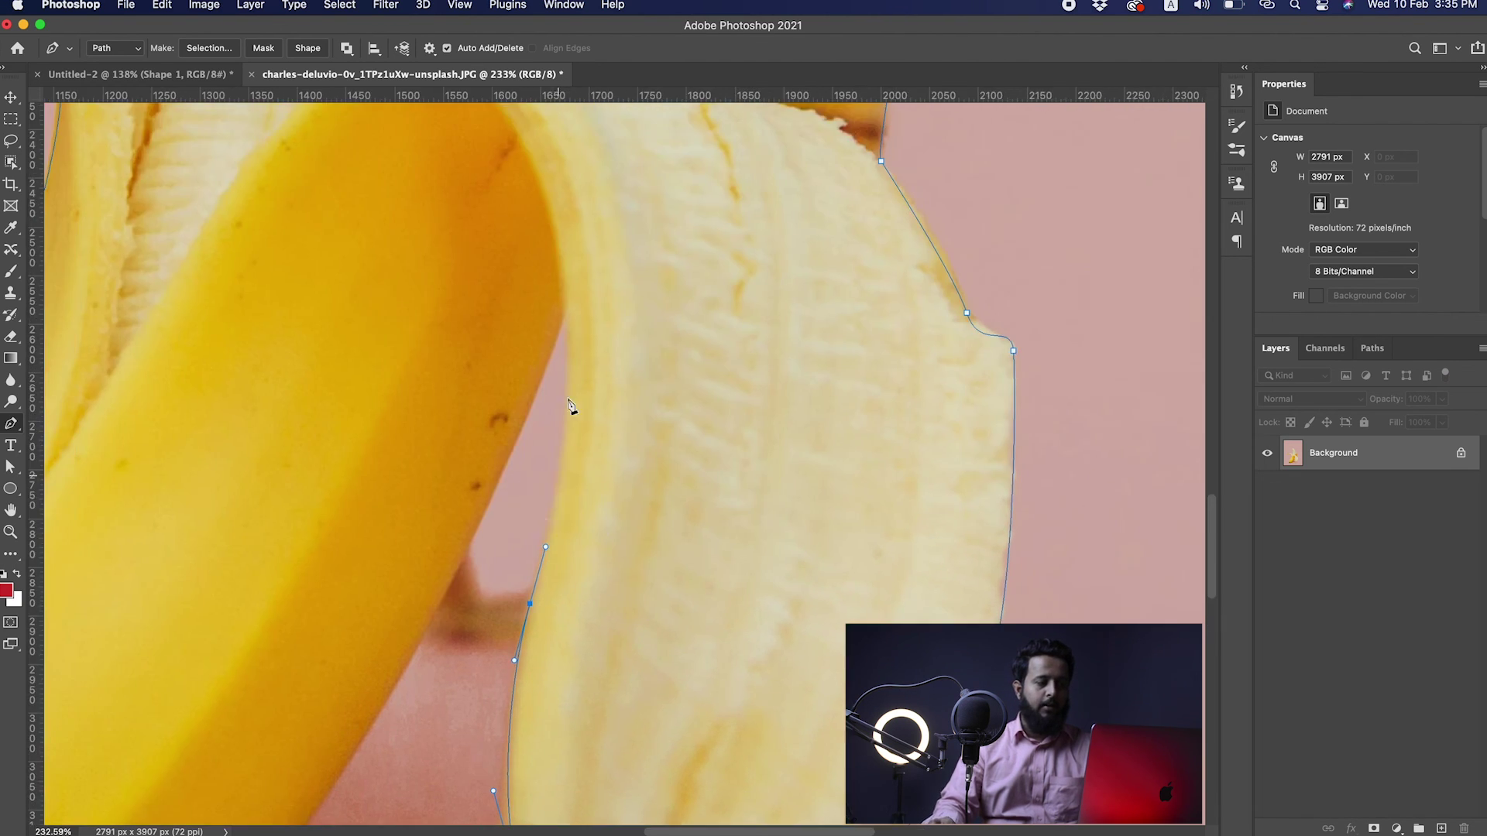
drag(566, 319, 554, 300)
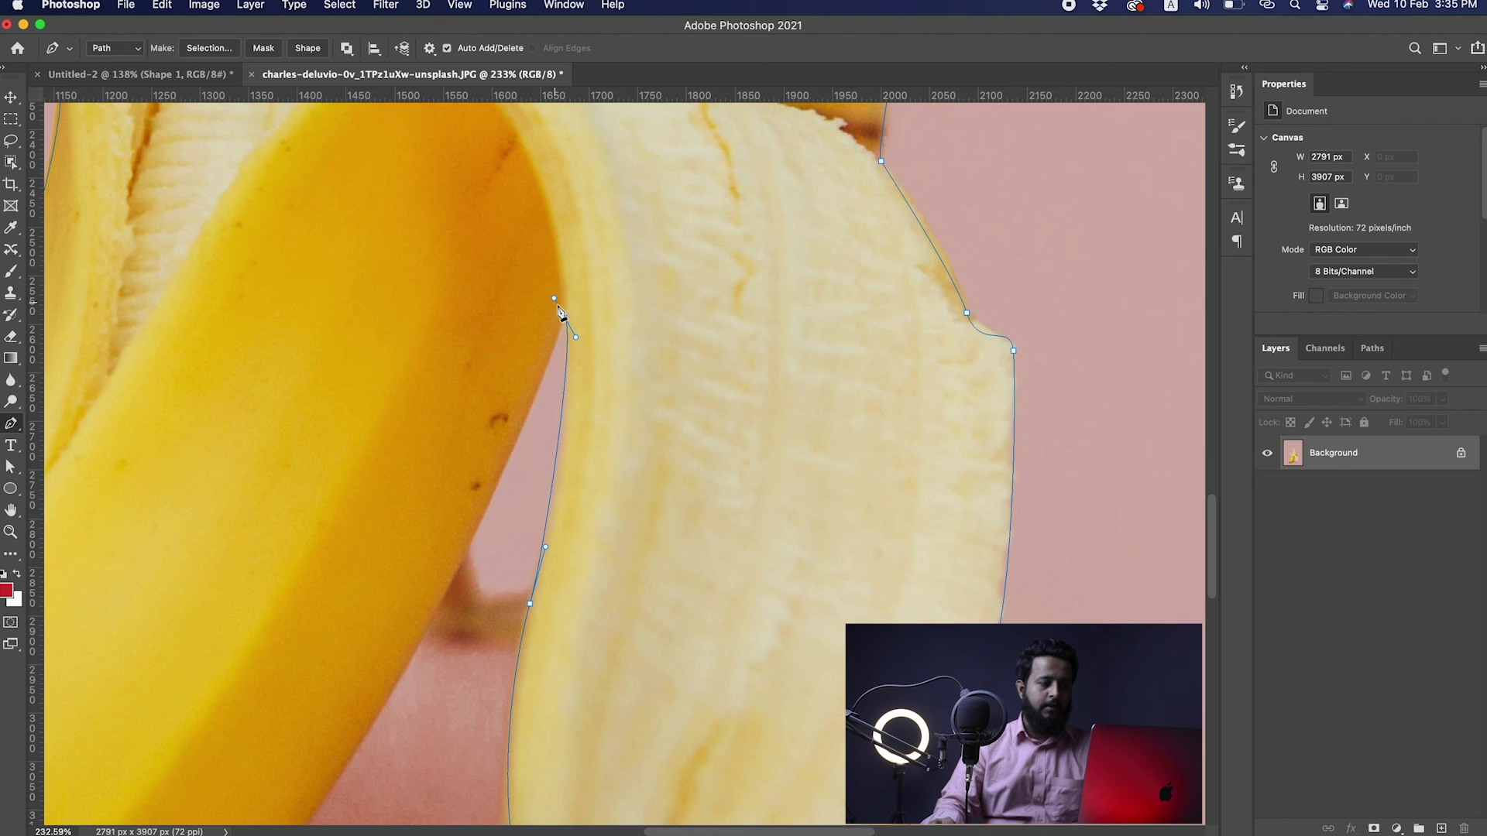
click(564, 317)
Step: Trace the right and bottom edge of the unpeeled banana body with curved anchors toward the stem
drag(507, 558, 632, 432)
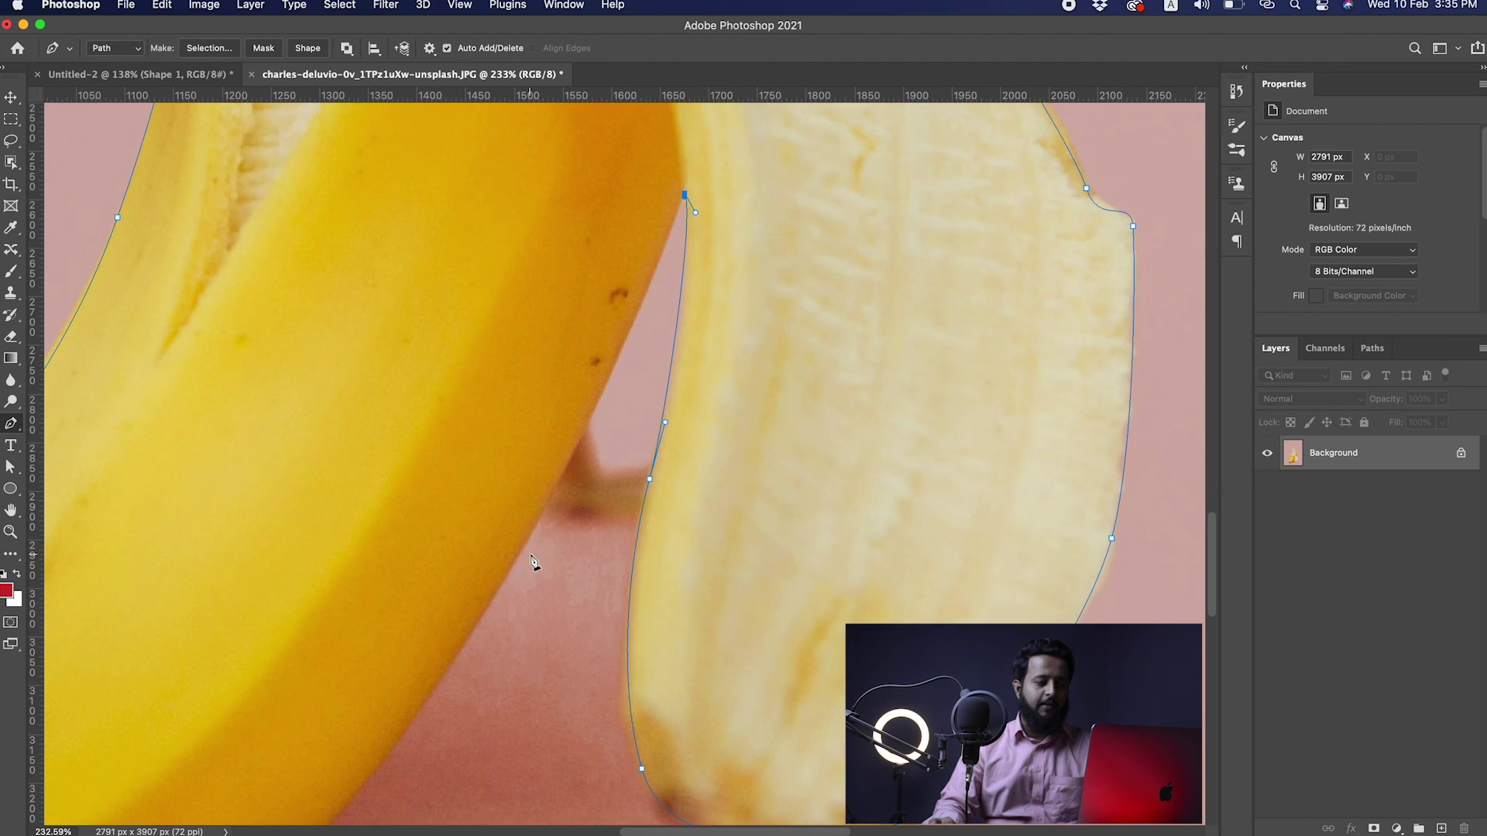
drag(521, 552, 763, 349)
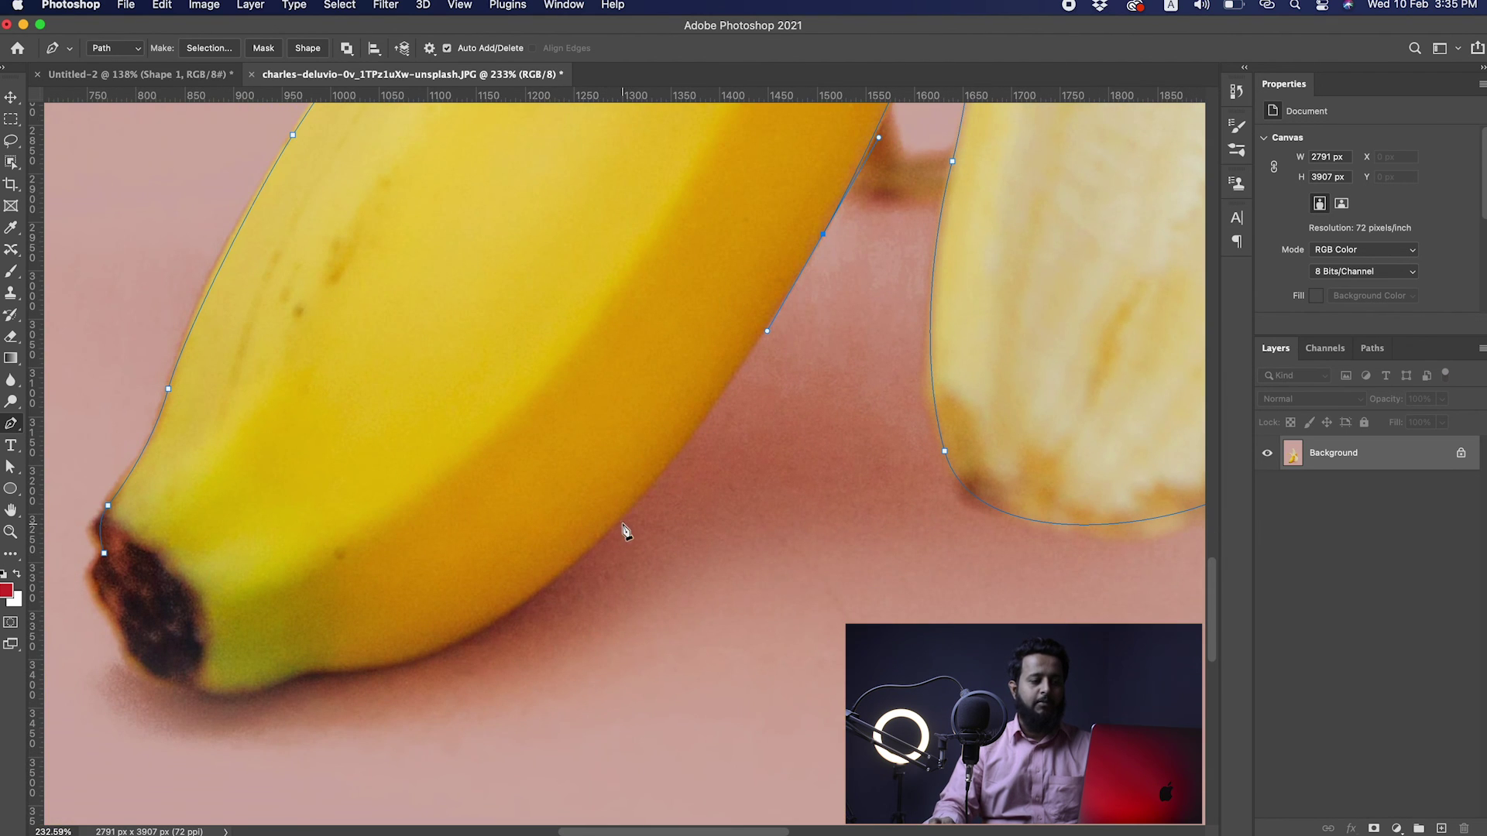
drag(543, 556, 602, 553)
drag(672, 559, 883, 481)
drag(573, 630, 513, 652)
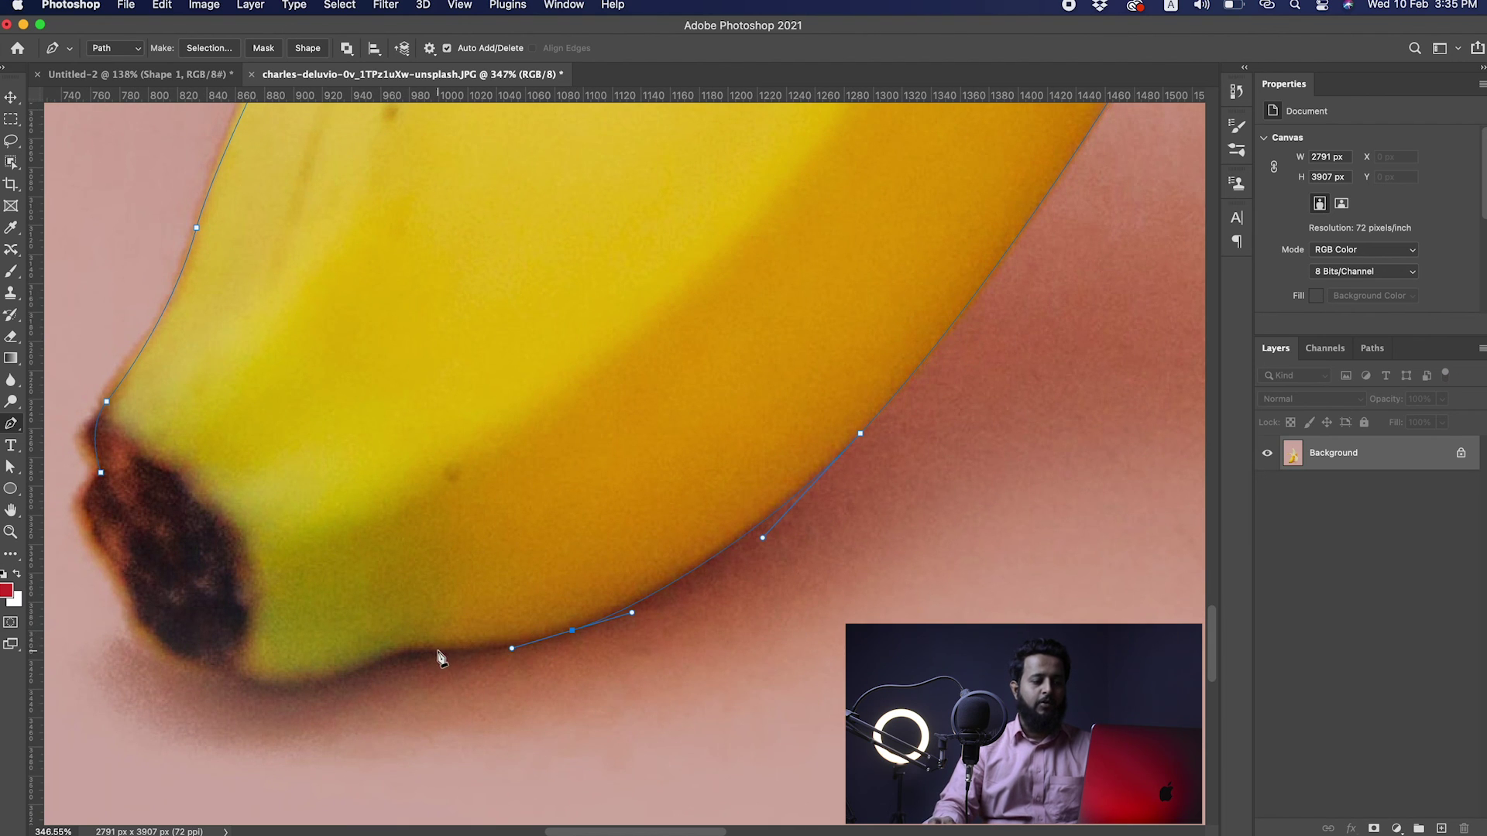
Step: Trace around the dark stem end and close the path at its starting anchor
drag(437, 664, 641, 564)
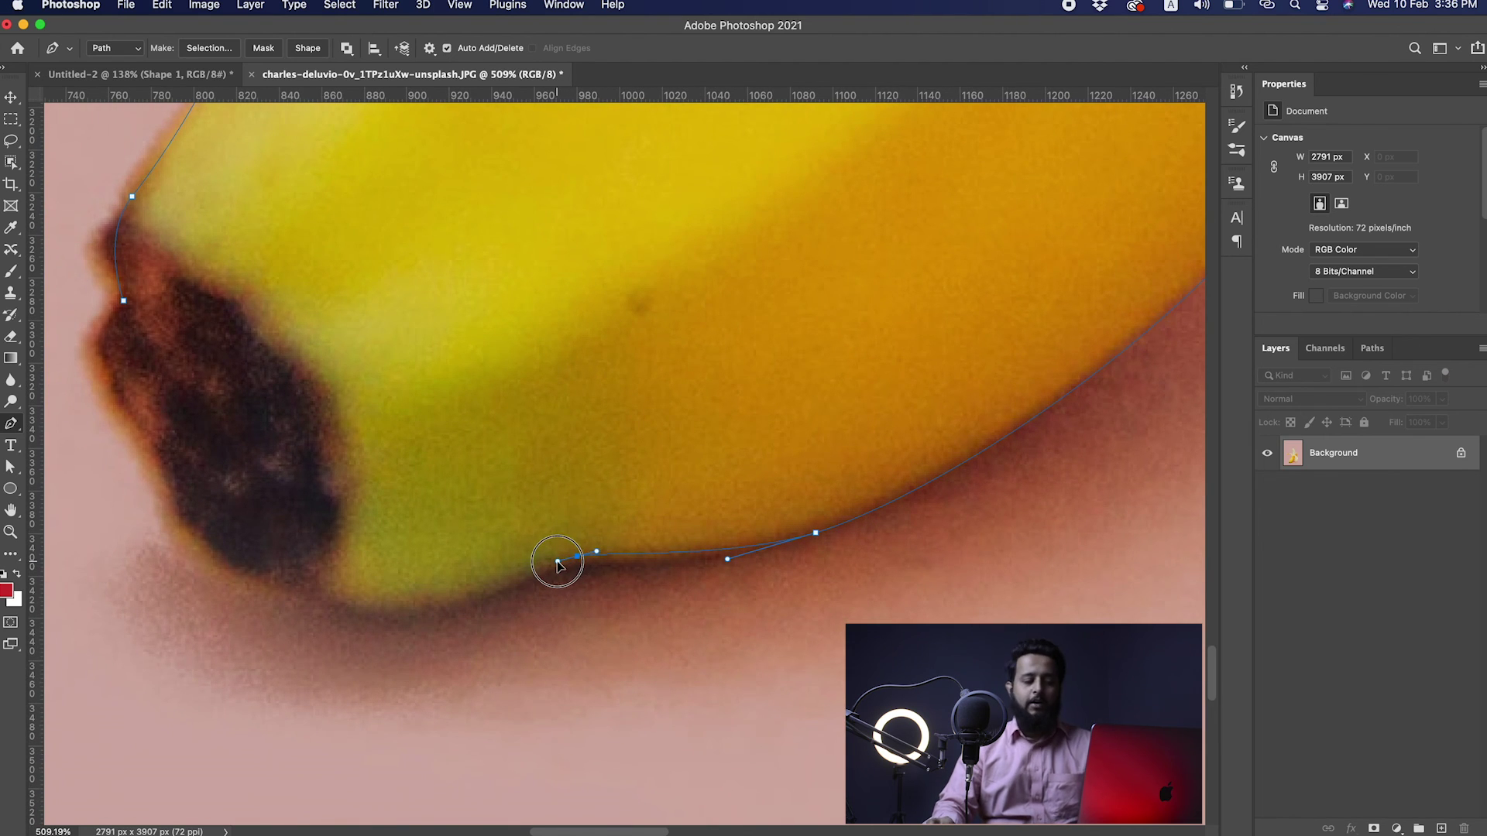
drag(407, 617, 372, 617)
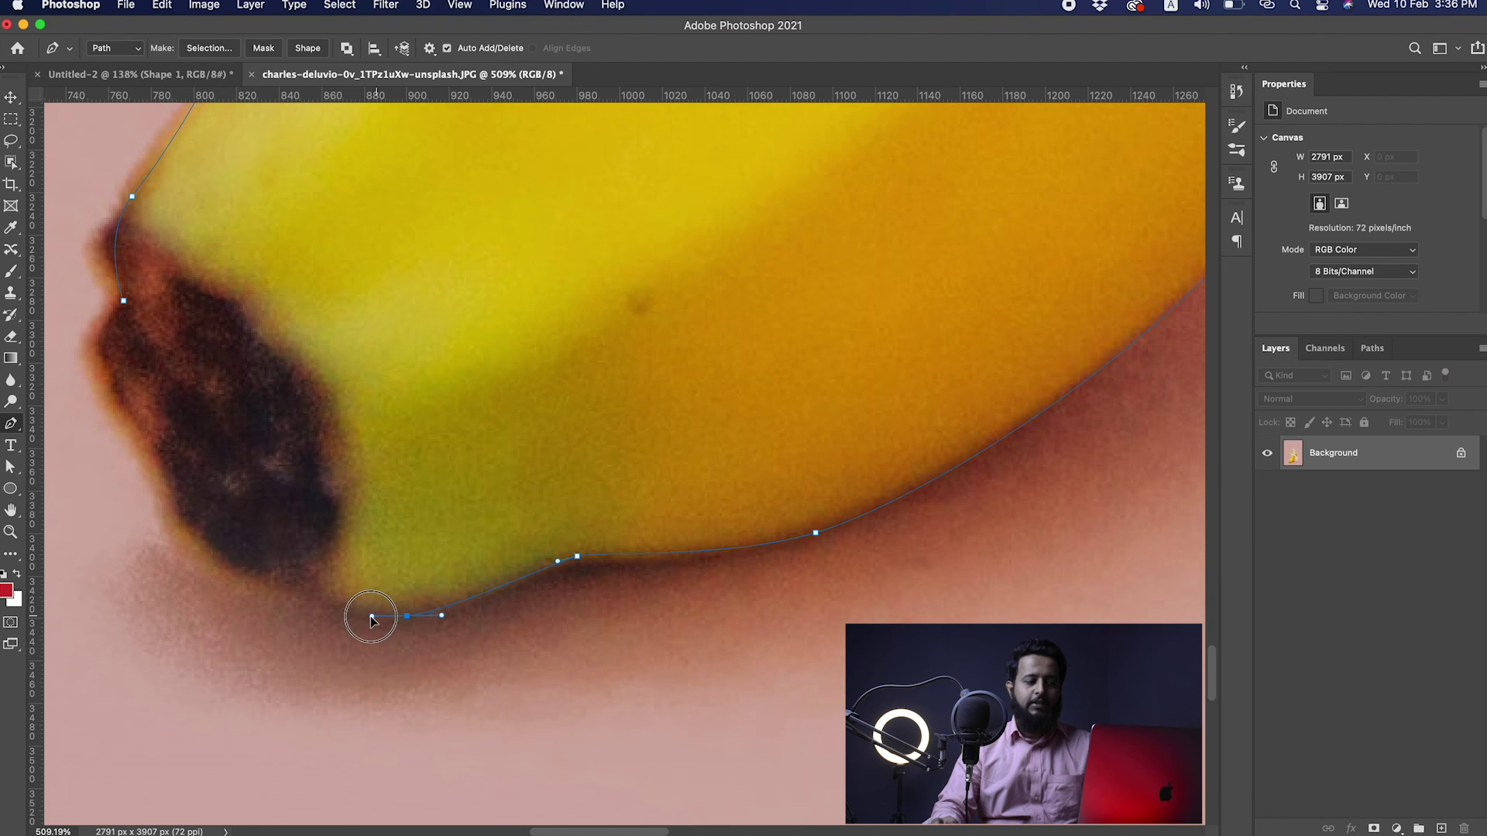
drag(161, 497, 161, 456)
drag(126, 304, 187, 232)
drag(482, 423, 365, 438)
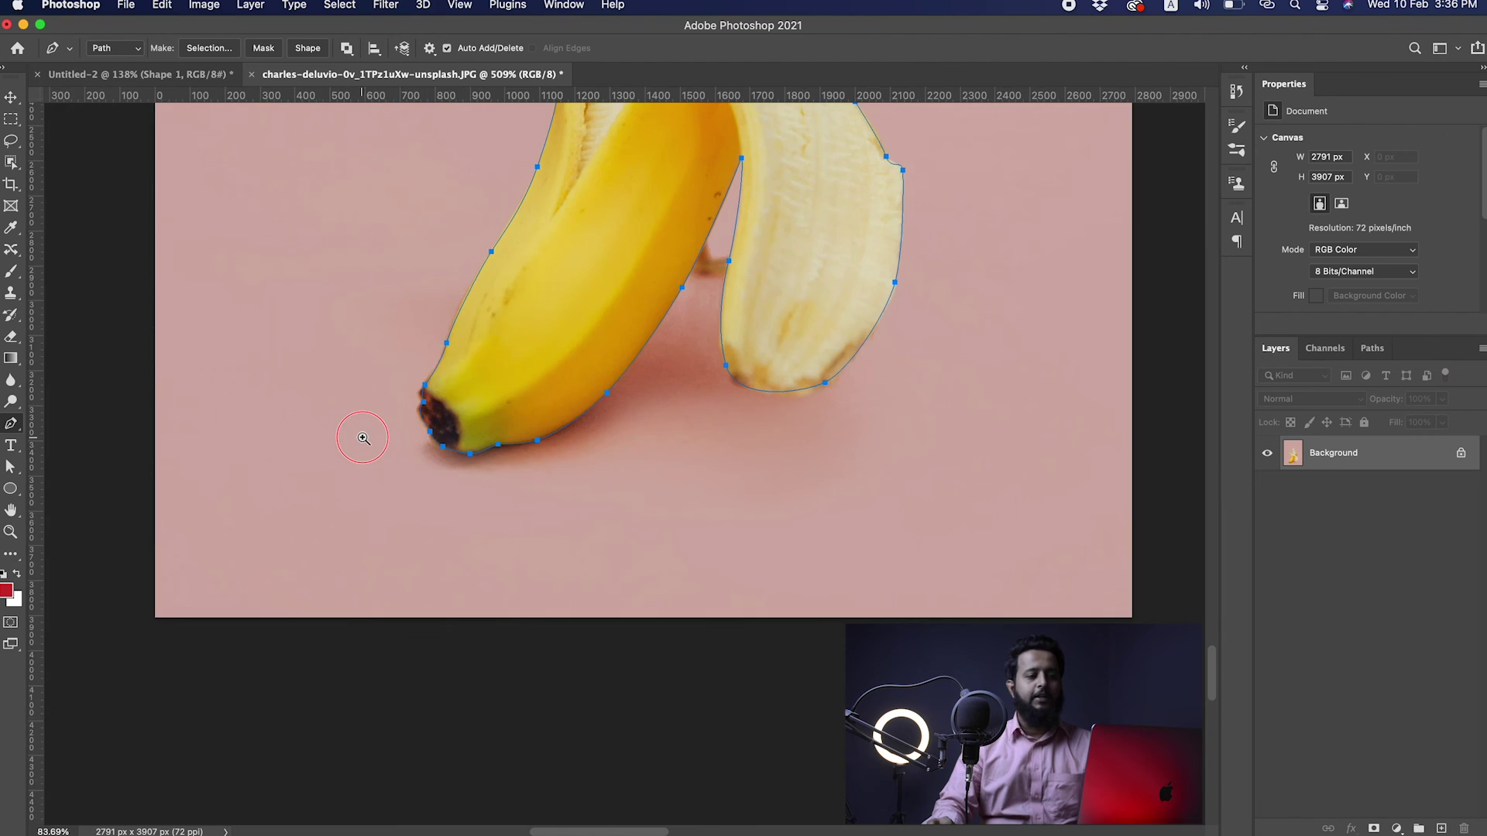
Step: Turn the closed banana path into a selection
drag(620, 463, 545, 646)
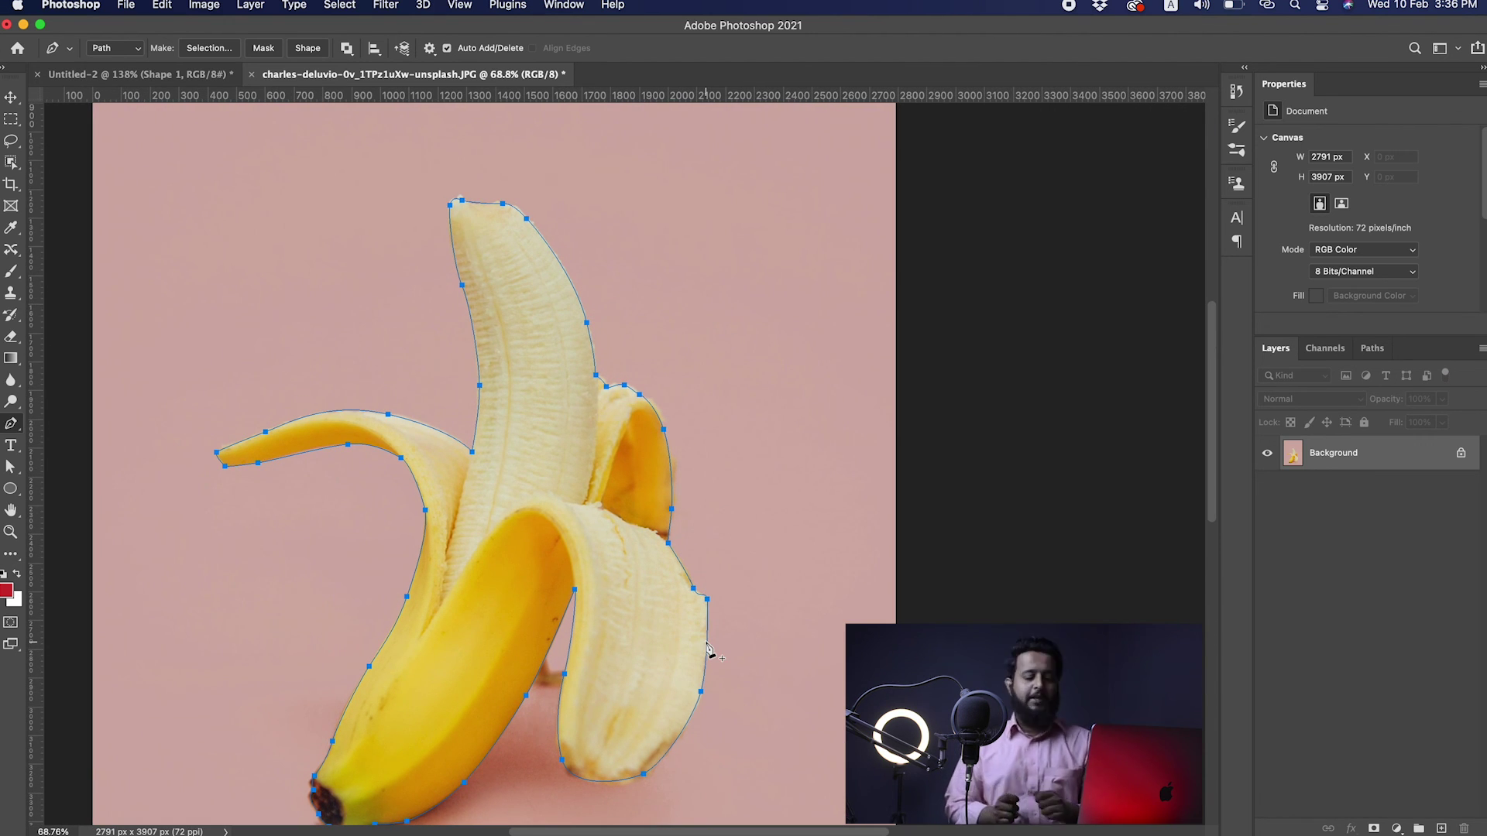
key(ctrl+Return)
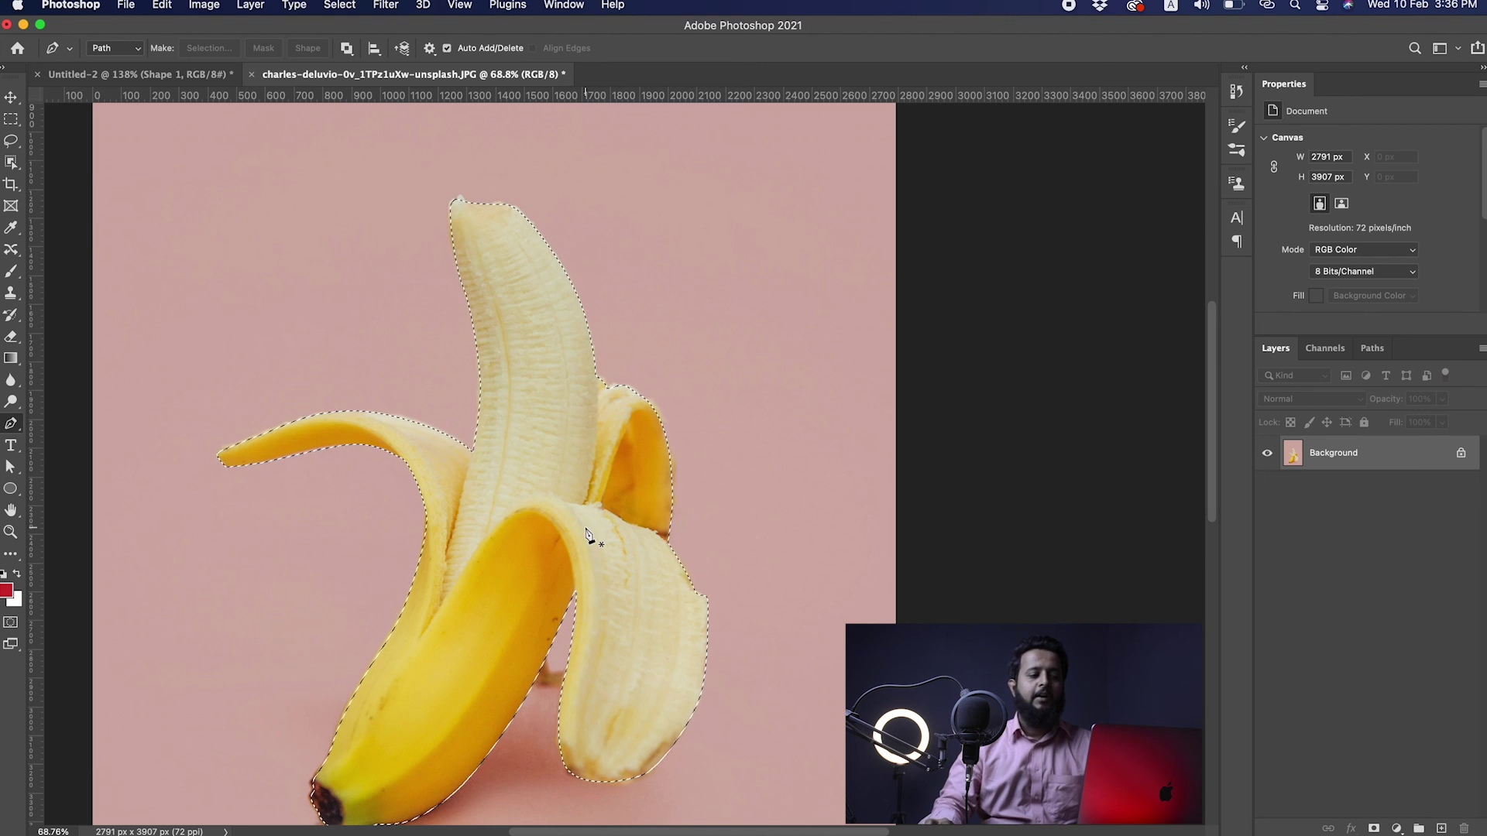
drag(690, 523, 783, 471)
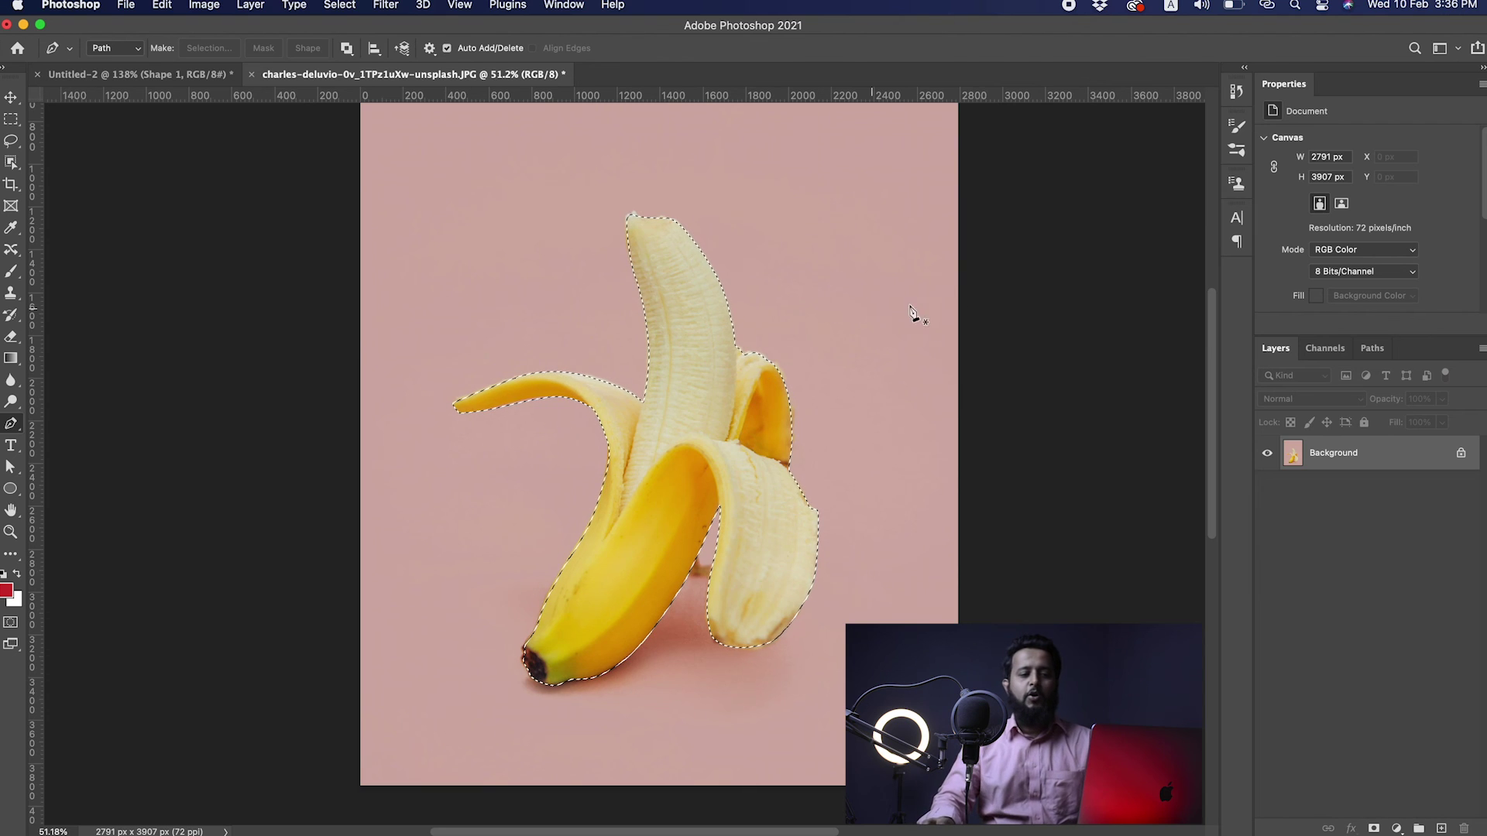
Step: Add a layer mask from the selection to hide the pink background around the banana
click(1373, 830)
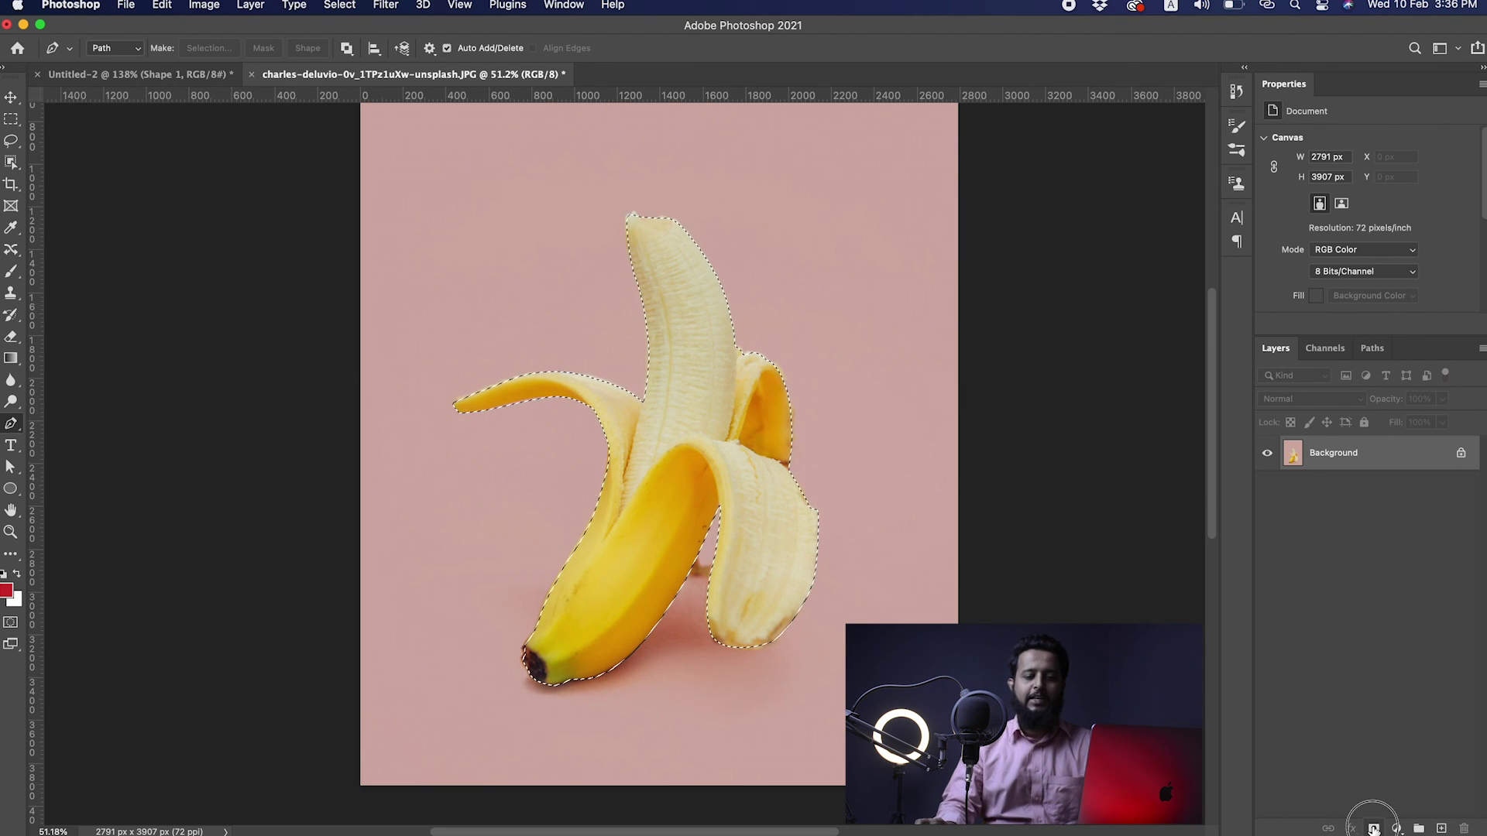
key(v)
mouse_move(773, 373)
mouse_down()
mouse_move(736, 385)
mouse_move(783, 383)
mouse_up()
drag(638, 265, 745, 418)
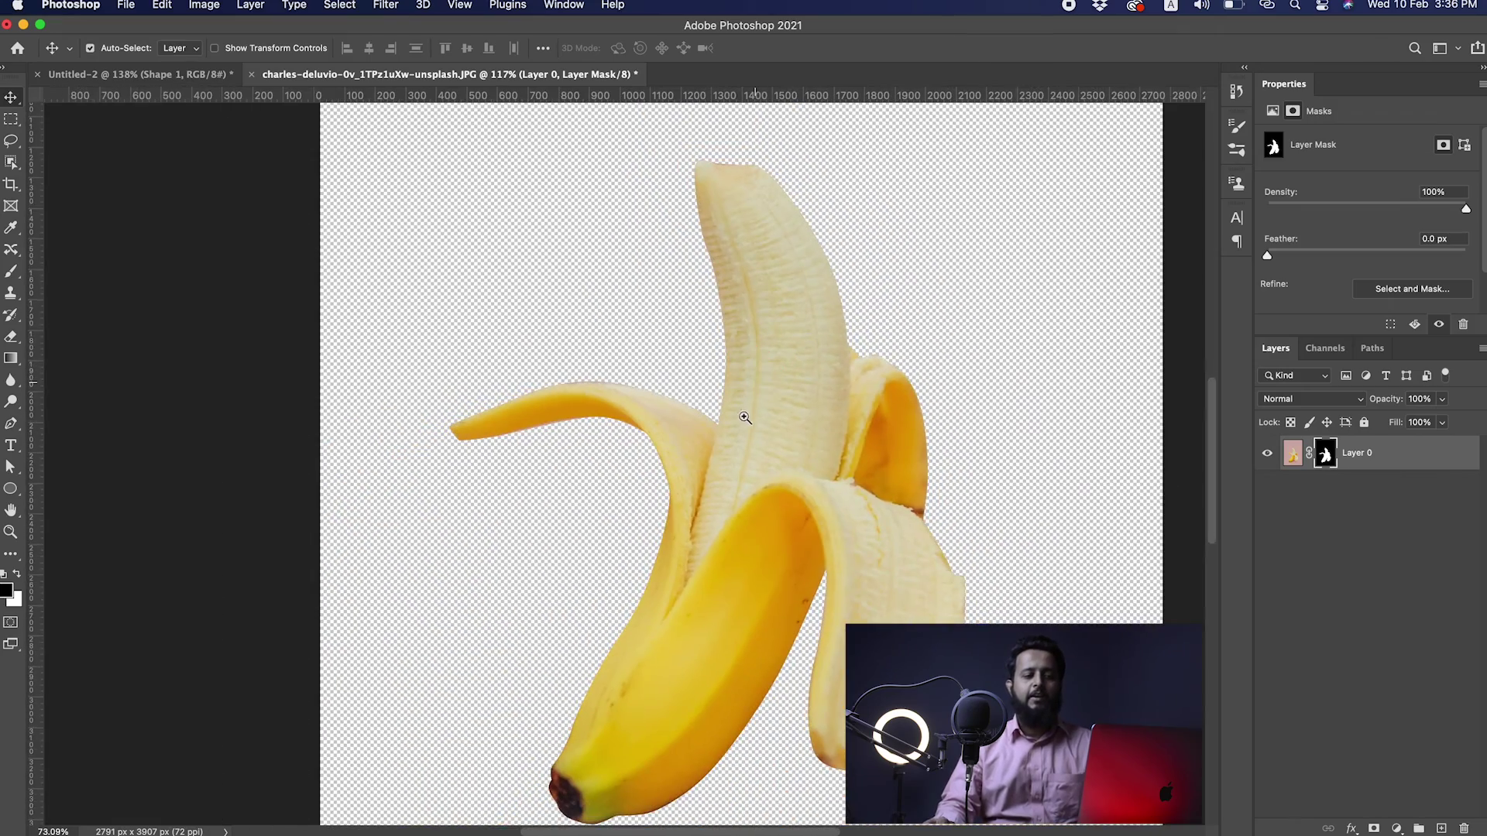
Step: Lasso the pink fringe along the banana's peeled tip and fill it with black on the layer mask, then deselect
mouse_move(786, 178)
mouse_down()
mouse_move(807, 153)
mouse_move(896, 182)
mouse_up()
key(l)
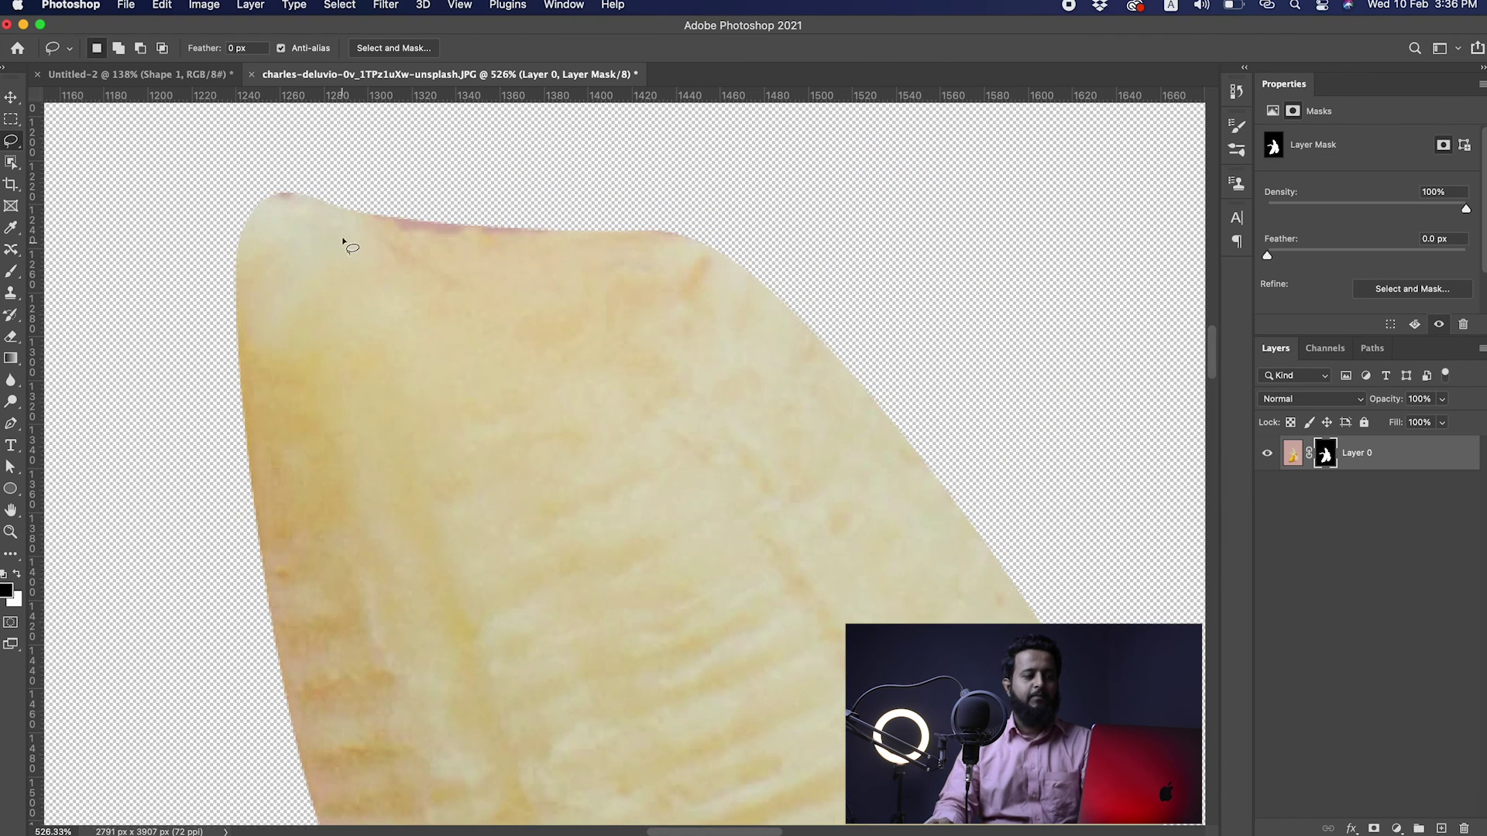
mouse_move(382, 230)
mouse_down()
mouse_move(450, 246)
mouse_move(572, 247)
mouse_move(628, 216)
mouse_move(627, 172)
mouse_move(416, 140)
mouse_up()
key(BackSpace)
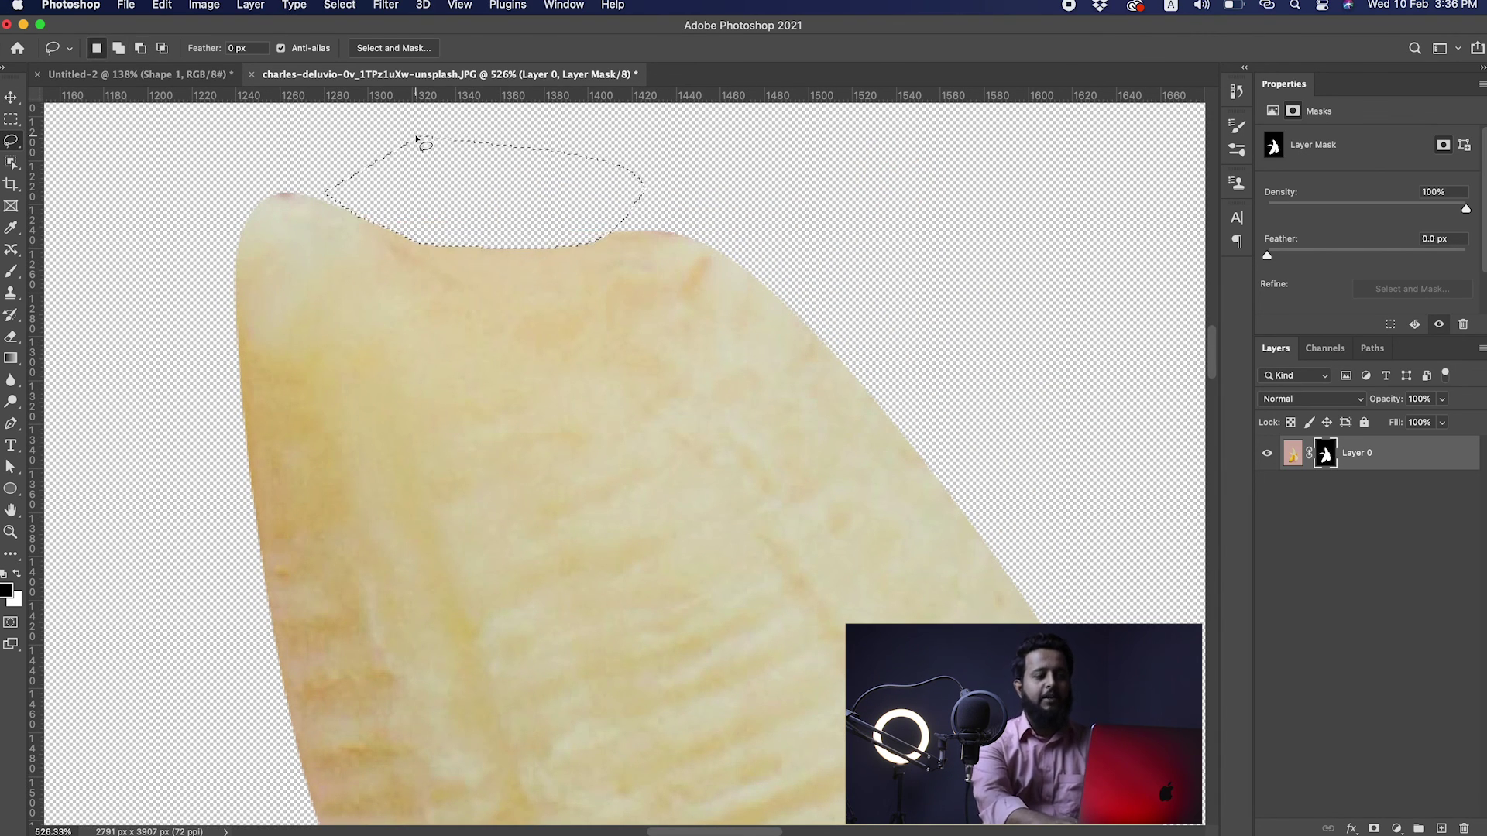
key(super+BackSpace)
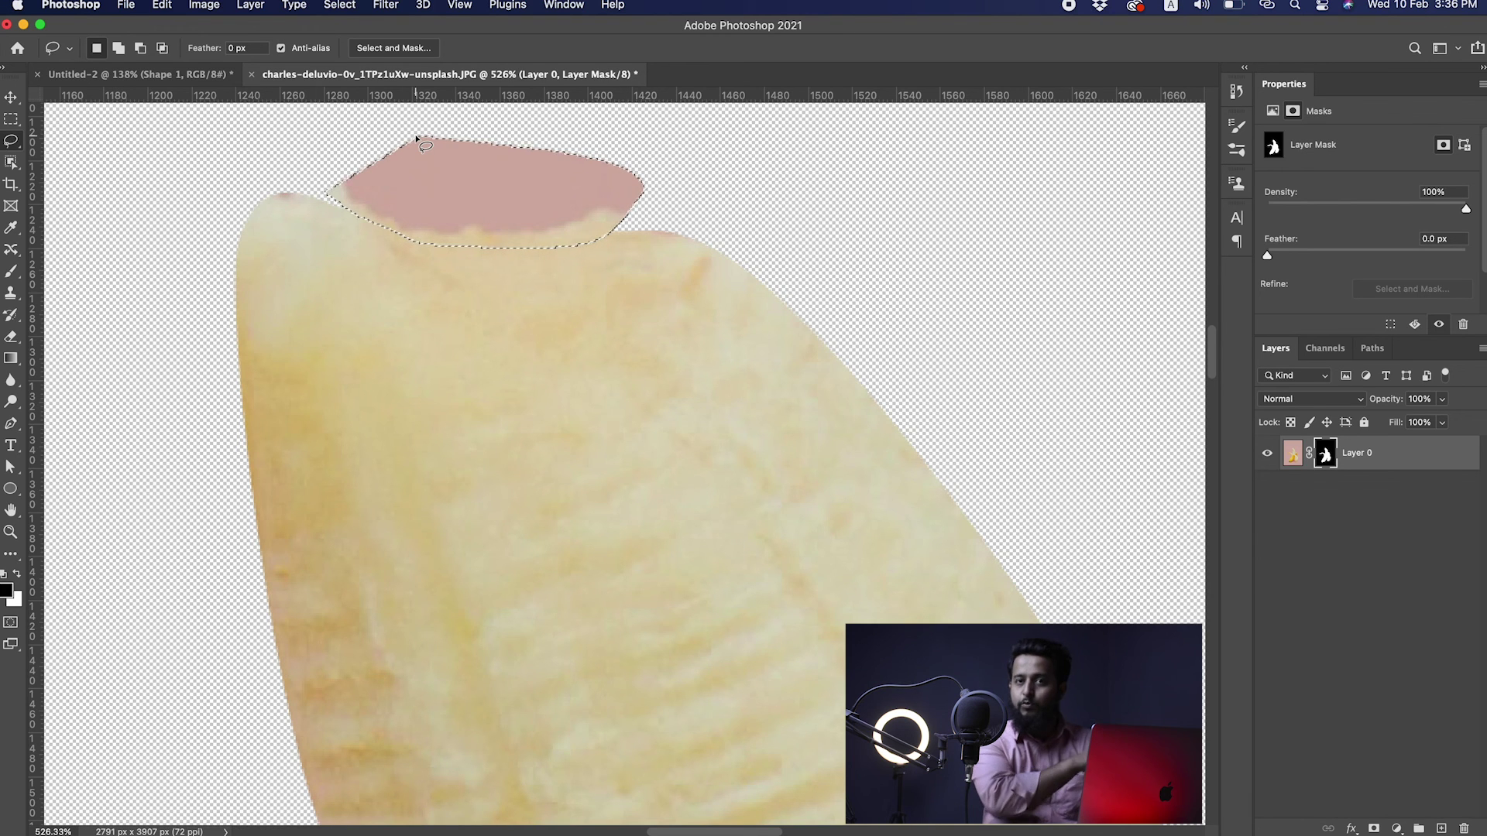
key(alt+BackSpace)
key(super+d)
Step: Move the masked banana about 54 px right and 205 px up on the canvas
drag(616, 397, 452, 398)
drag(674, 420, 632, 194)
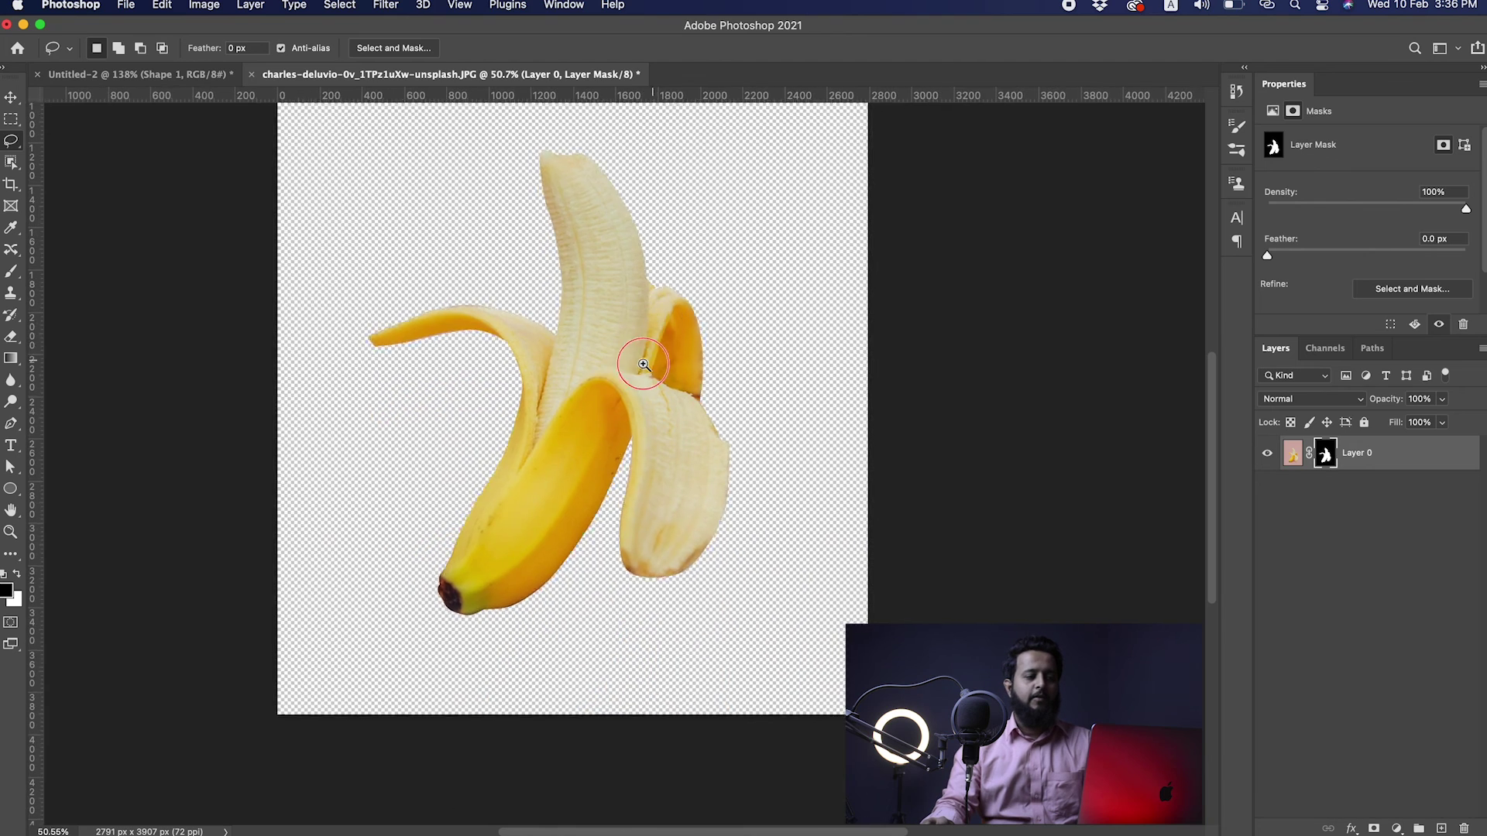
drag(644, 364, 621, 364)
key(v)
drag(640, 577, 648, 548)
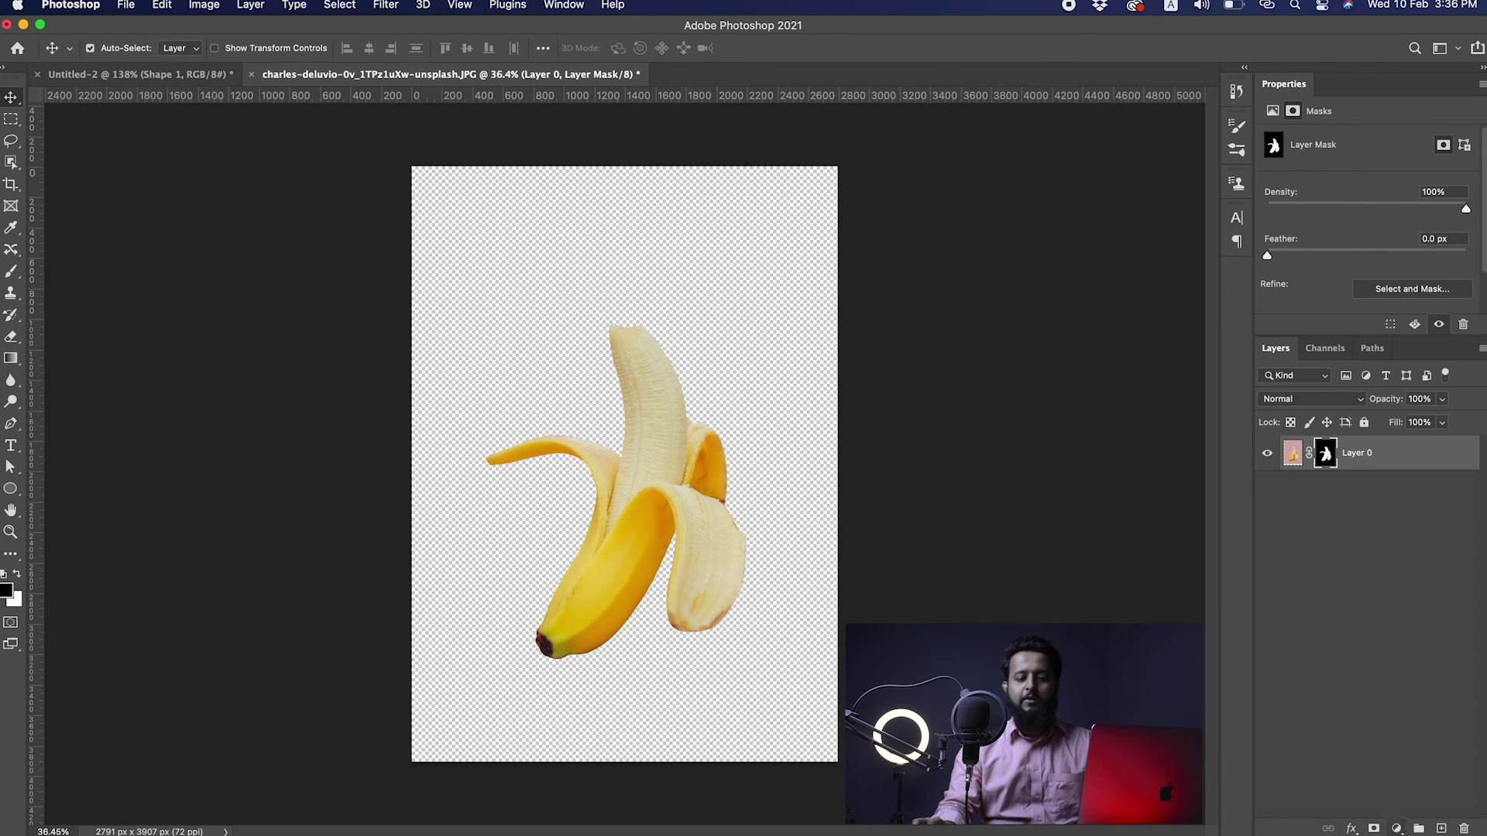
Step: Add a Solid Color fill layer in red fb0000 and place it beneath the masked banana layer
click(1442, 828)
key(Delete)
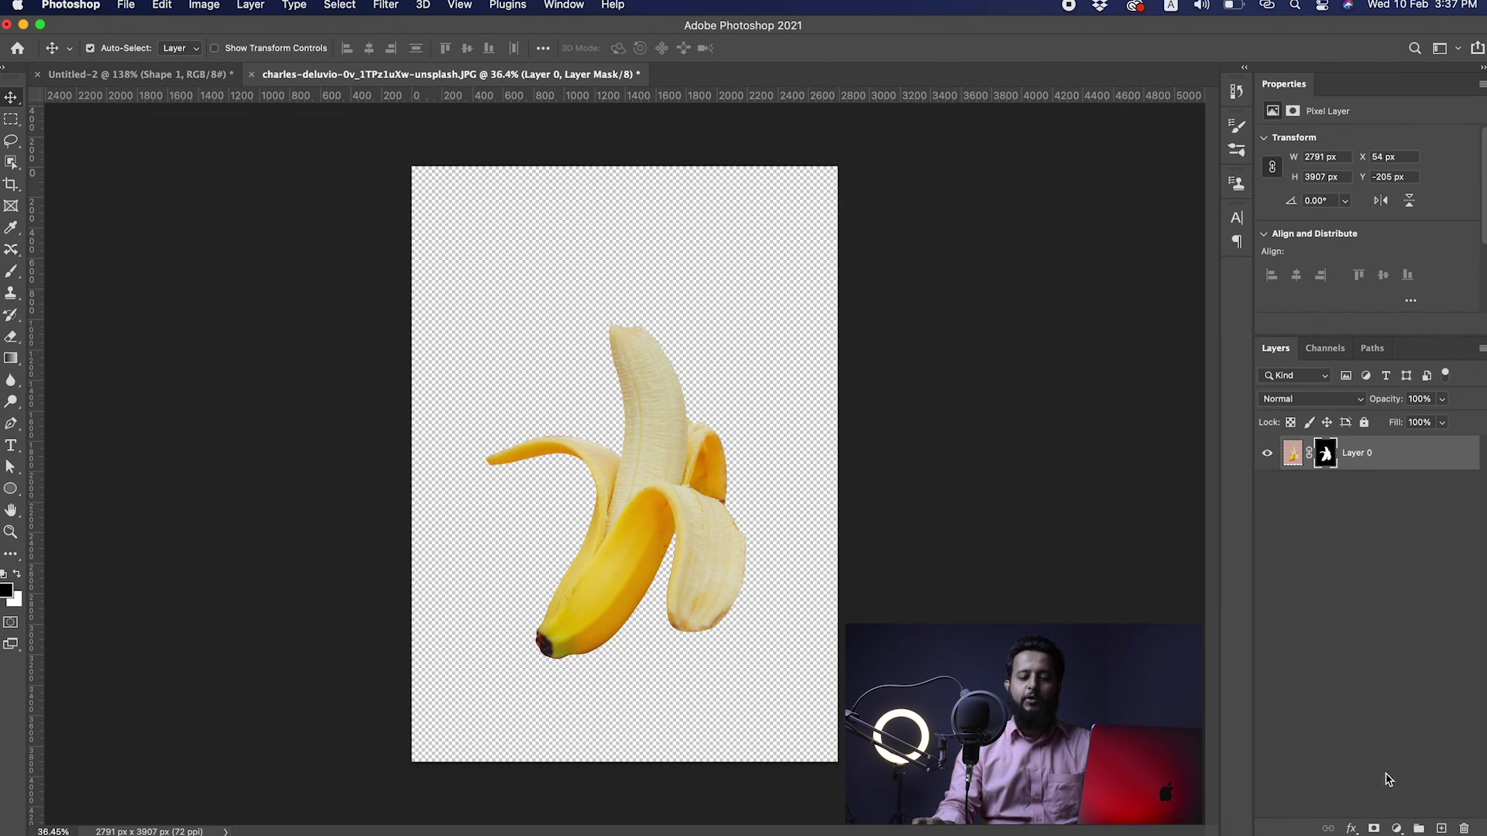
click(1396, 829)
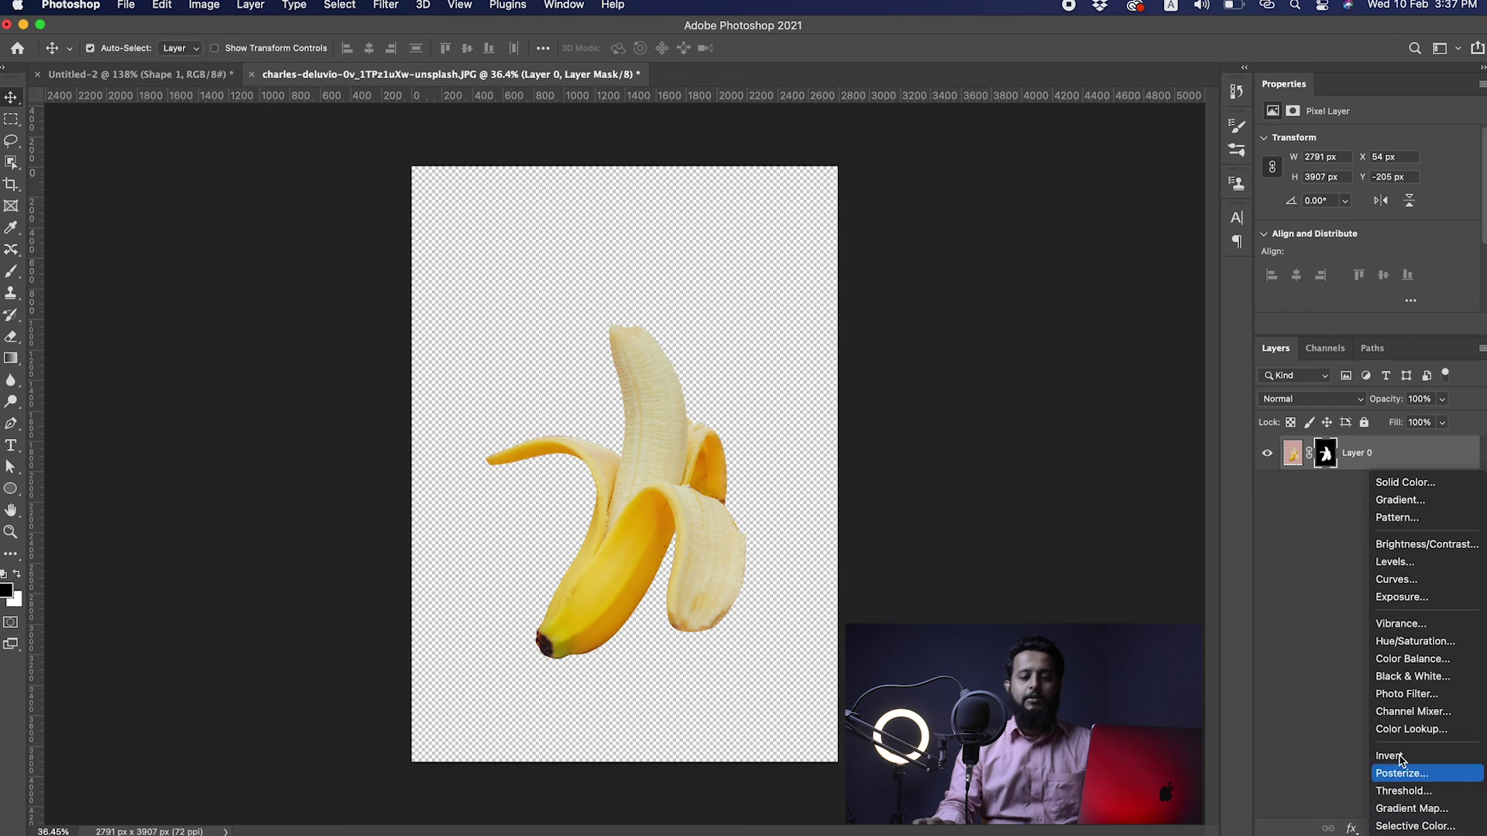
click(1394, 479)
click(946, 248)
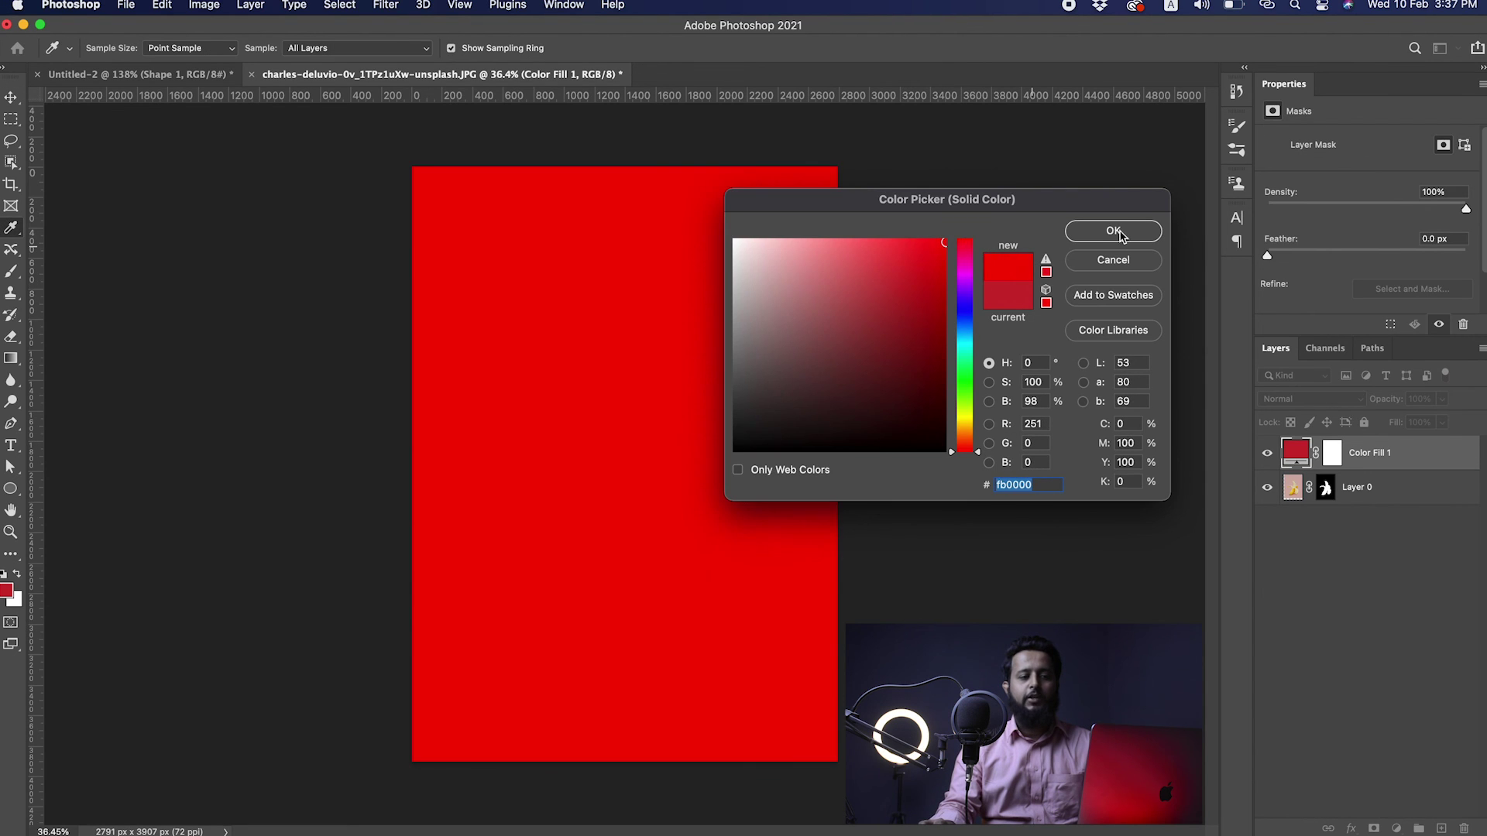
click(1112, 233)
drag(1292, 456, 1290, 526)
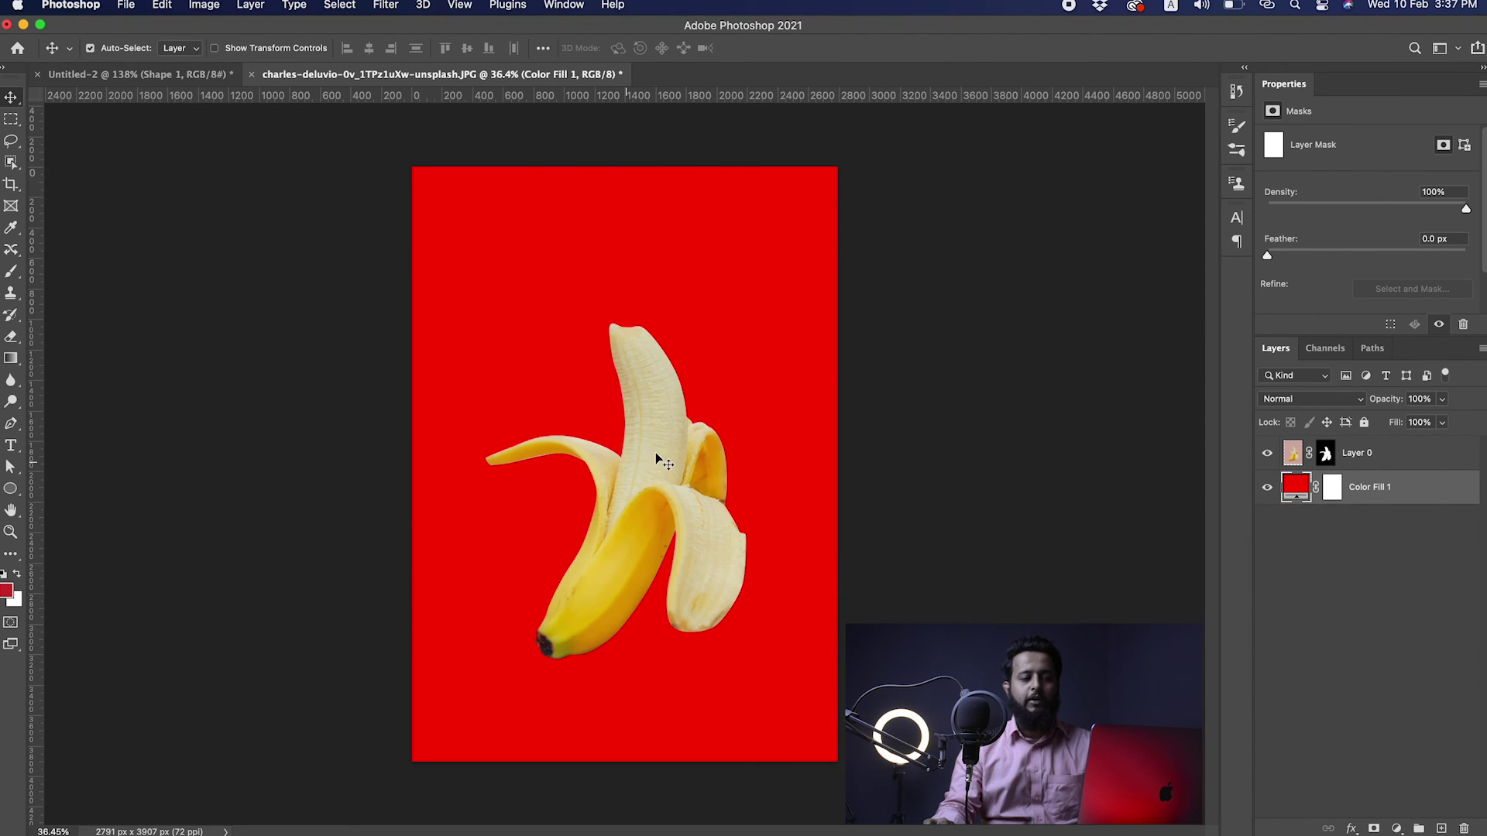
Step: Recolour the background fill layer to a pale yellow based on a colour sampled from the banana peel
double_click(1300, 495)
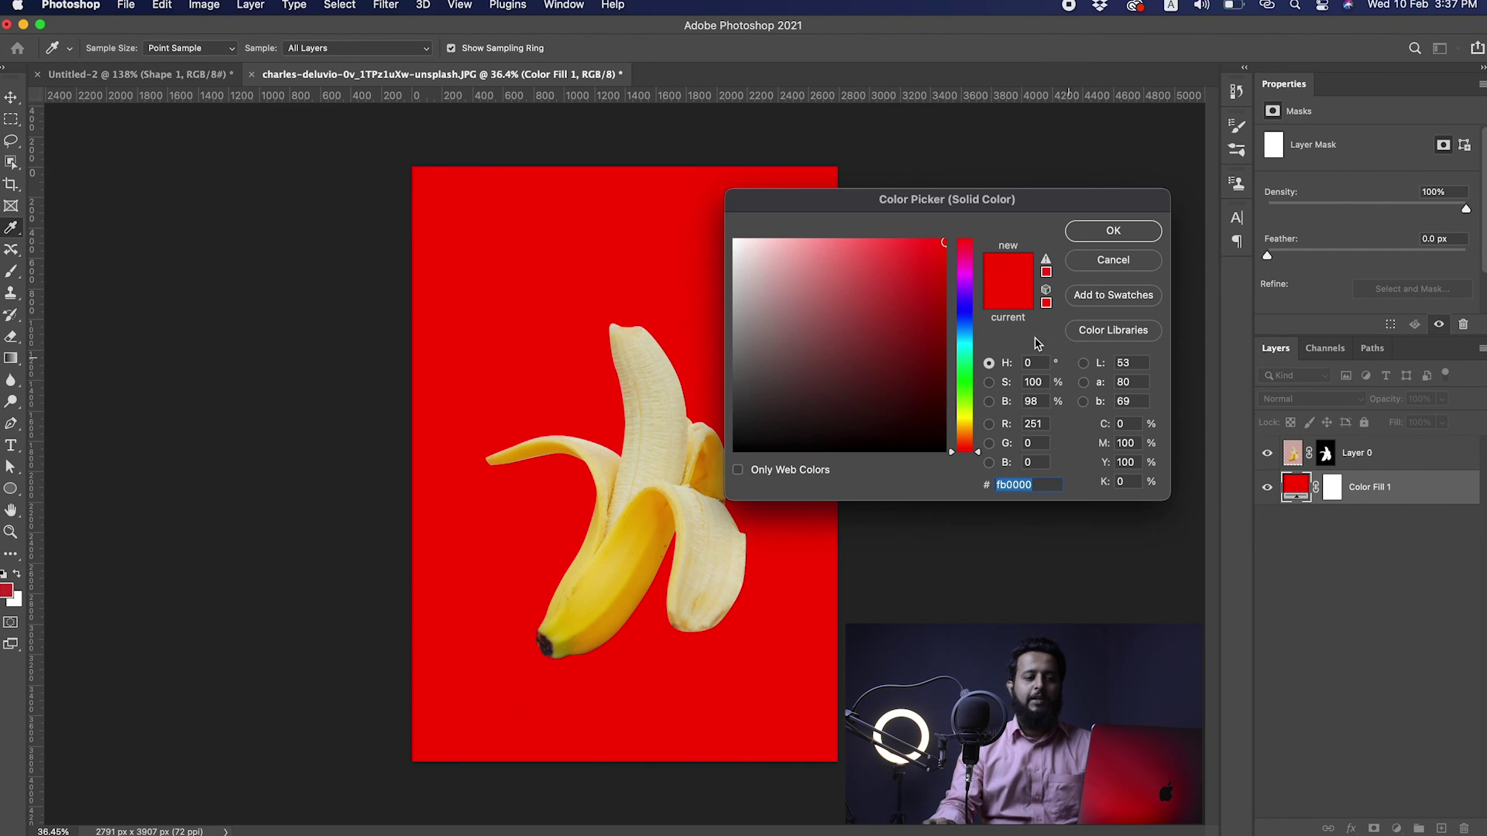
drag(972, 335, 968, 280)
click(935, 240)
drag(973, 333, 954, 401)
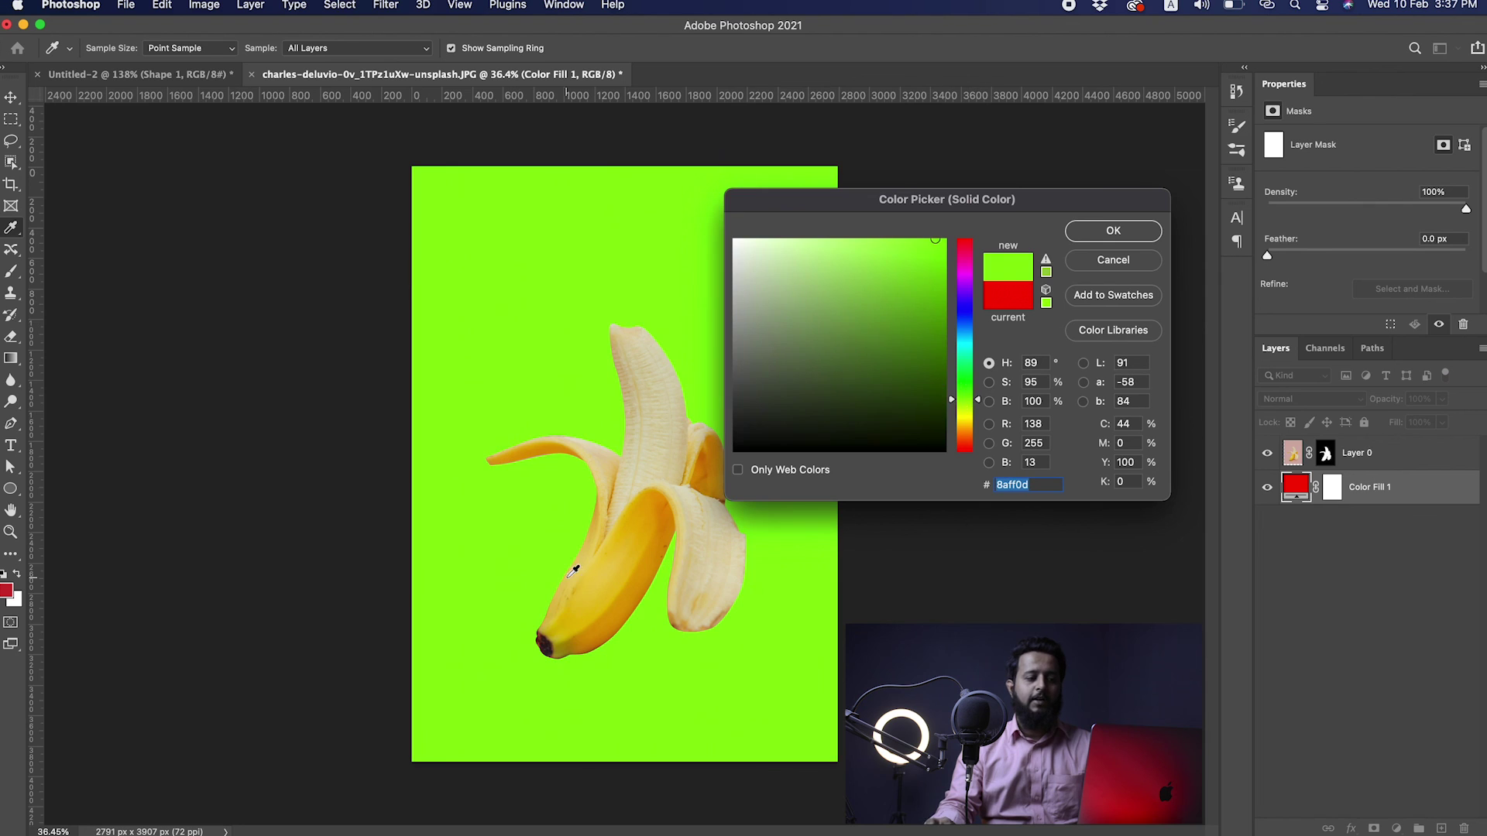
click(610, 580)
drag(889, 248, 811, 227)
click(1135, 234)
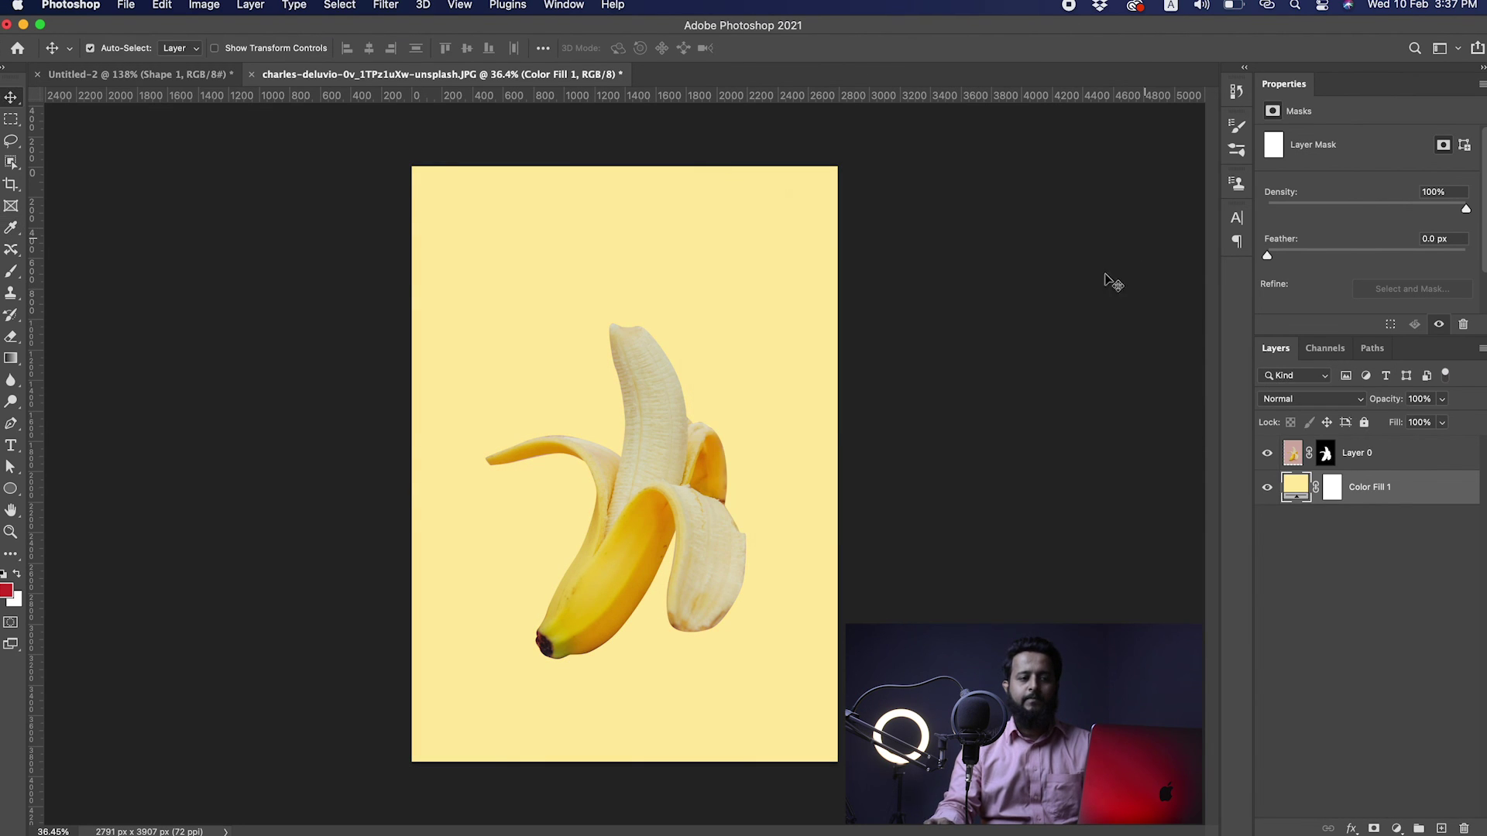